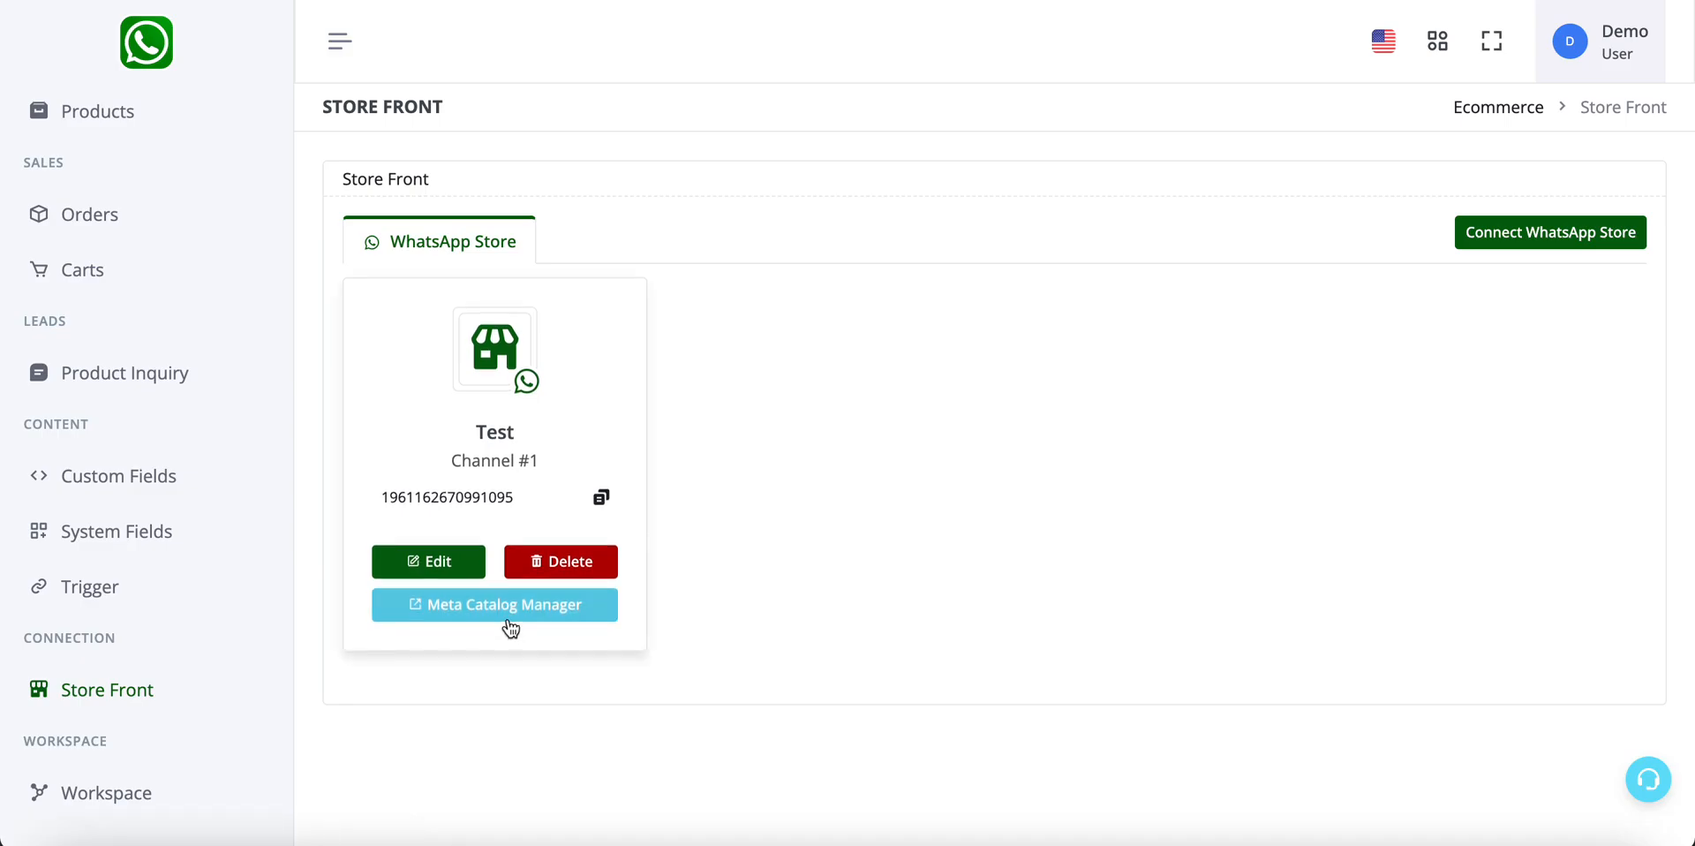
# - Open the Test store's catalogue in Meta Commerce Manager and choose the data feed option for adding items
pyautogui.click(510, 625)
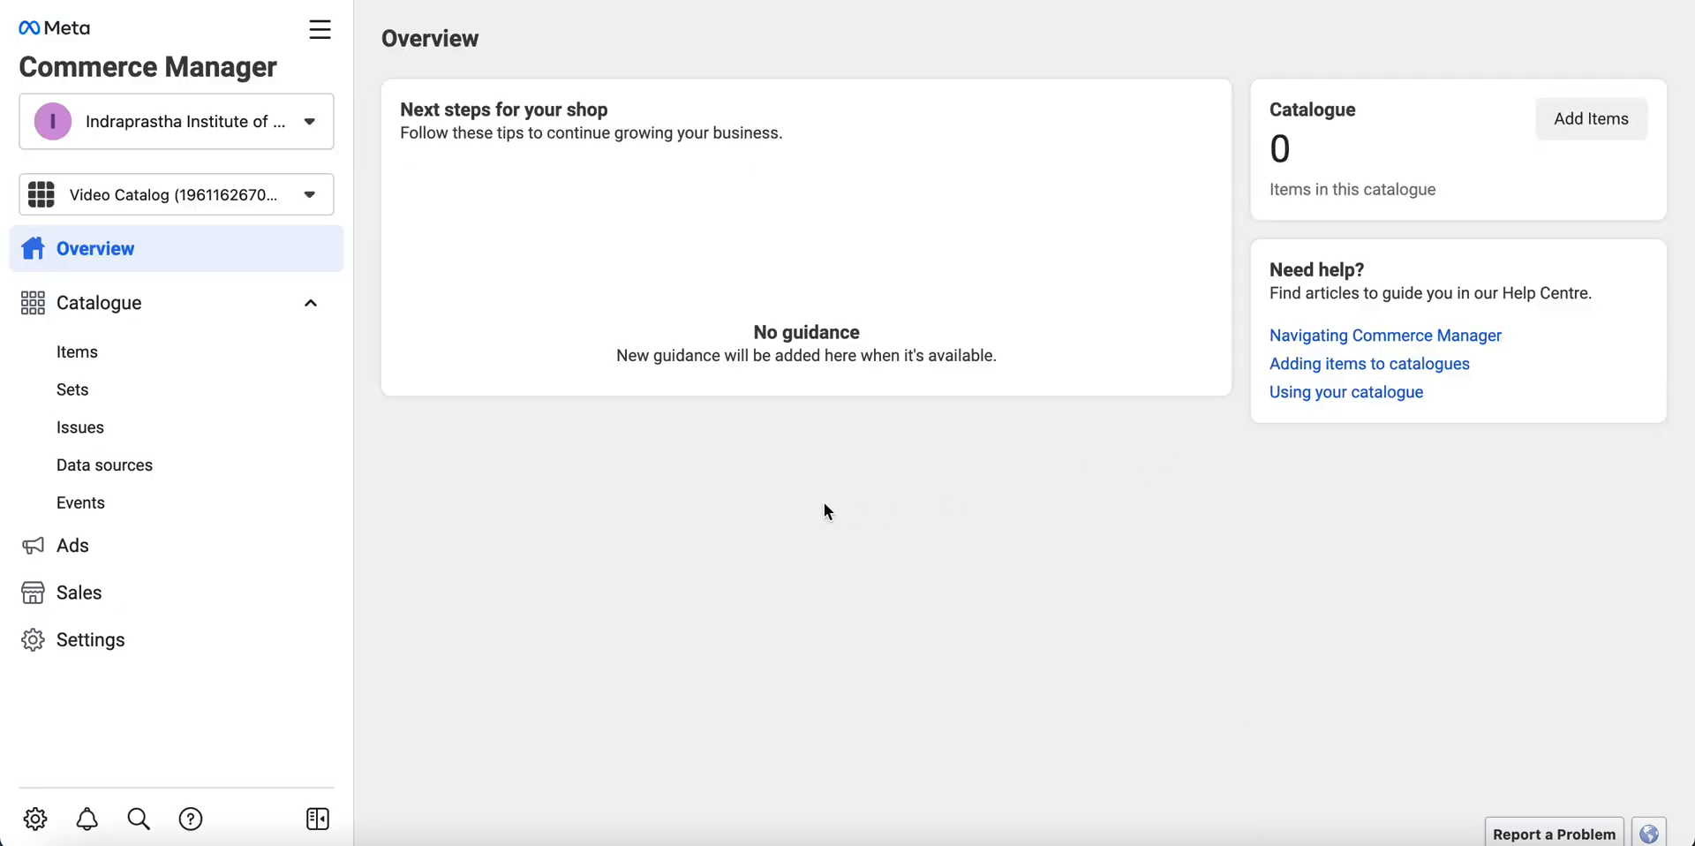
pyautogui.click(247, 357)
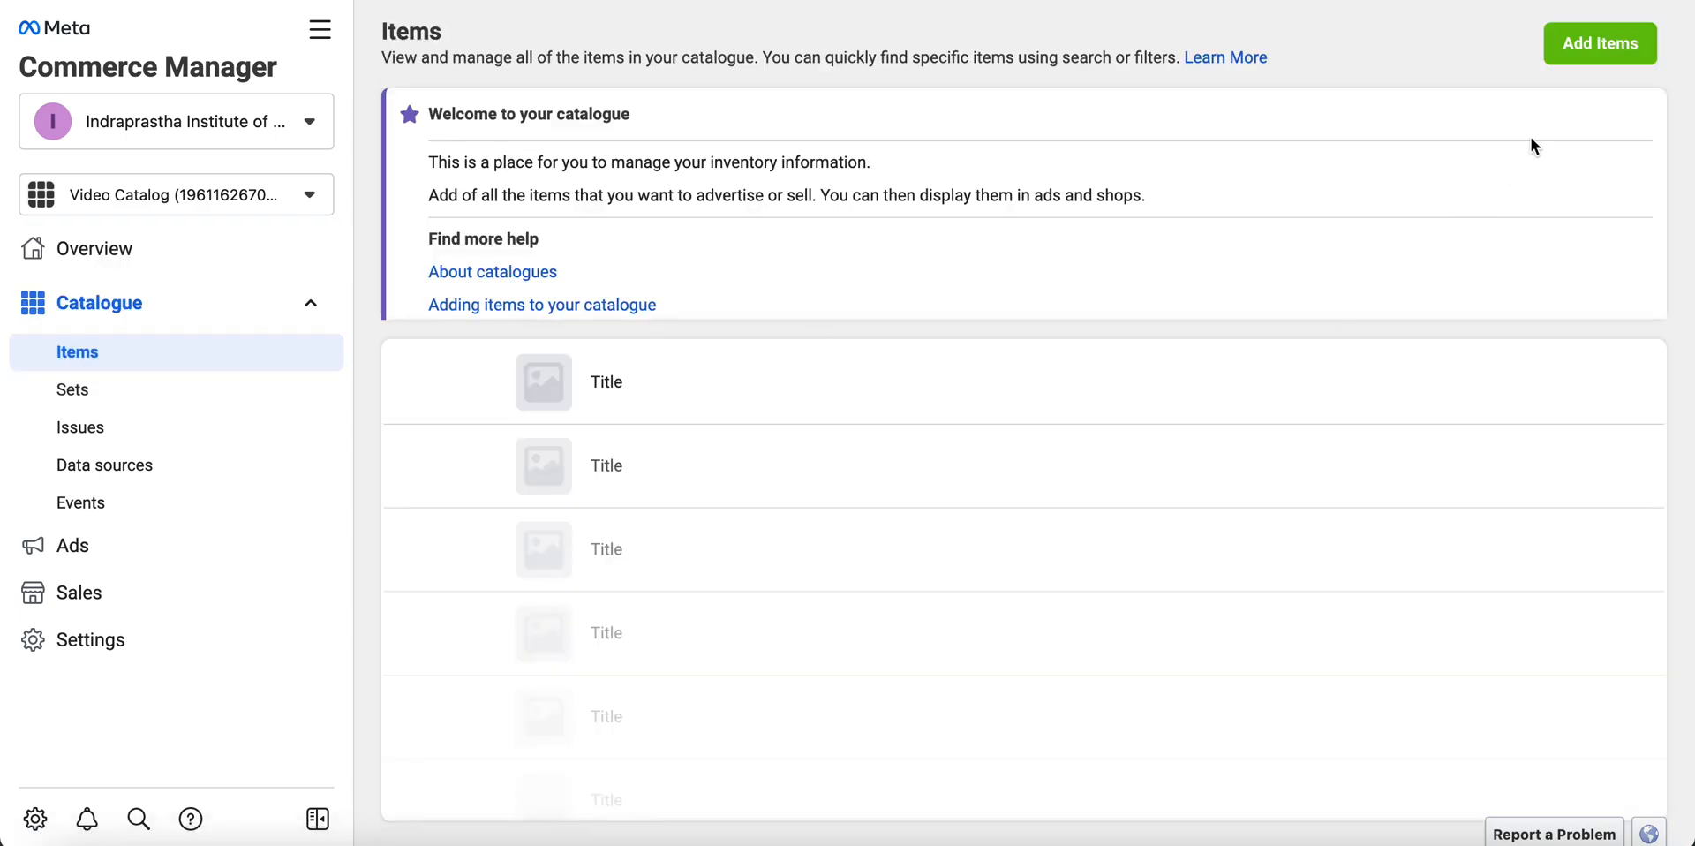
pyautogui.click(1620, 51)
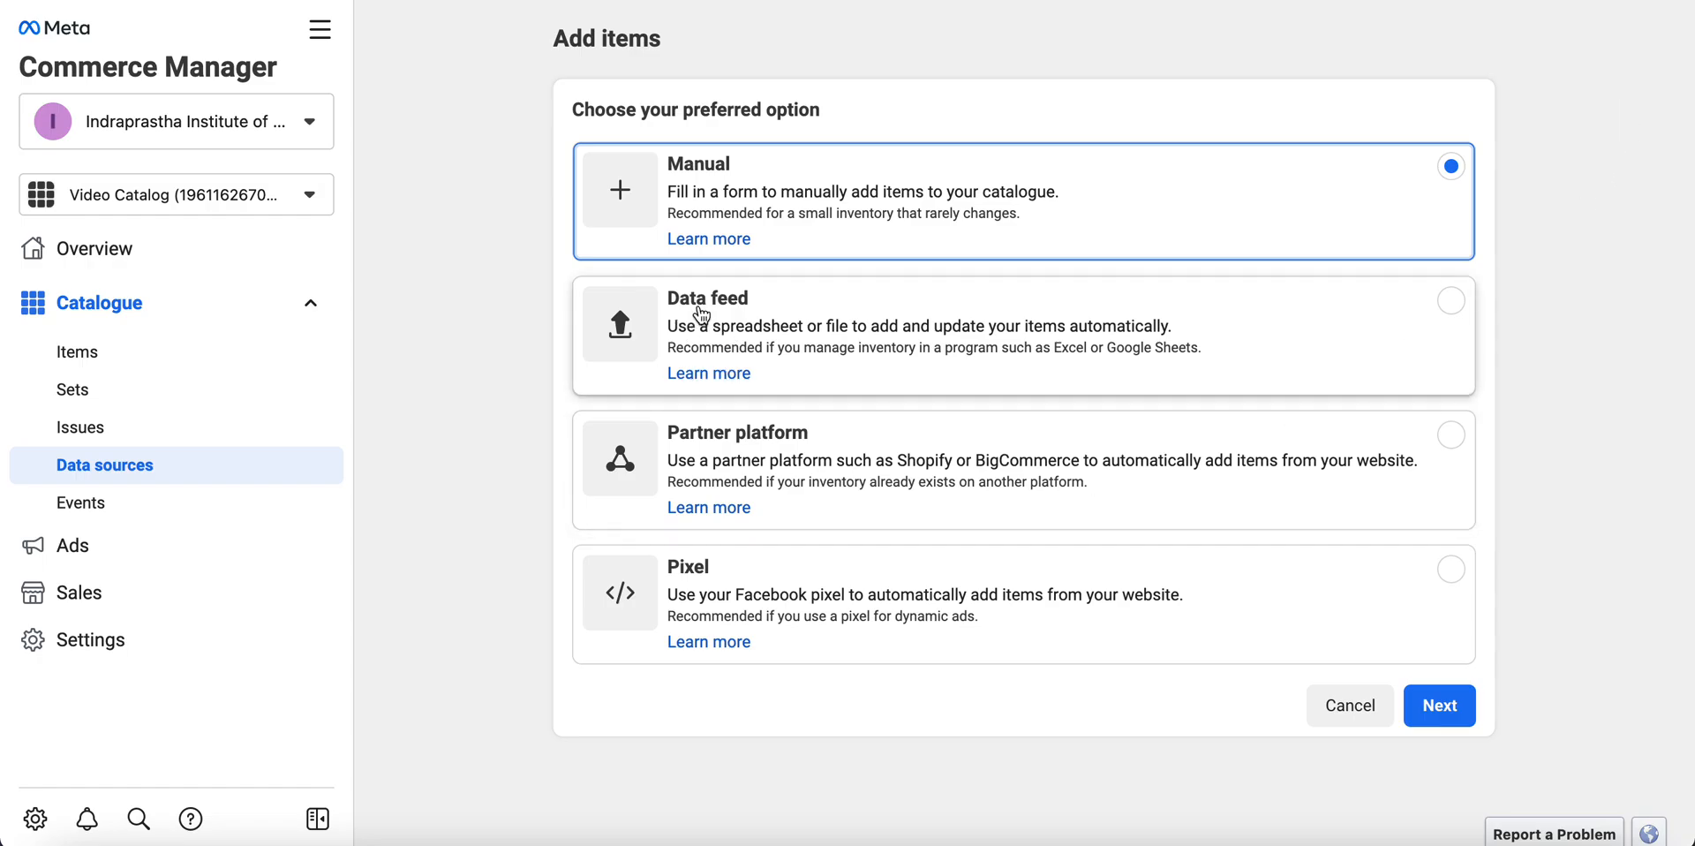
pyautogui.click(784, 327)
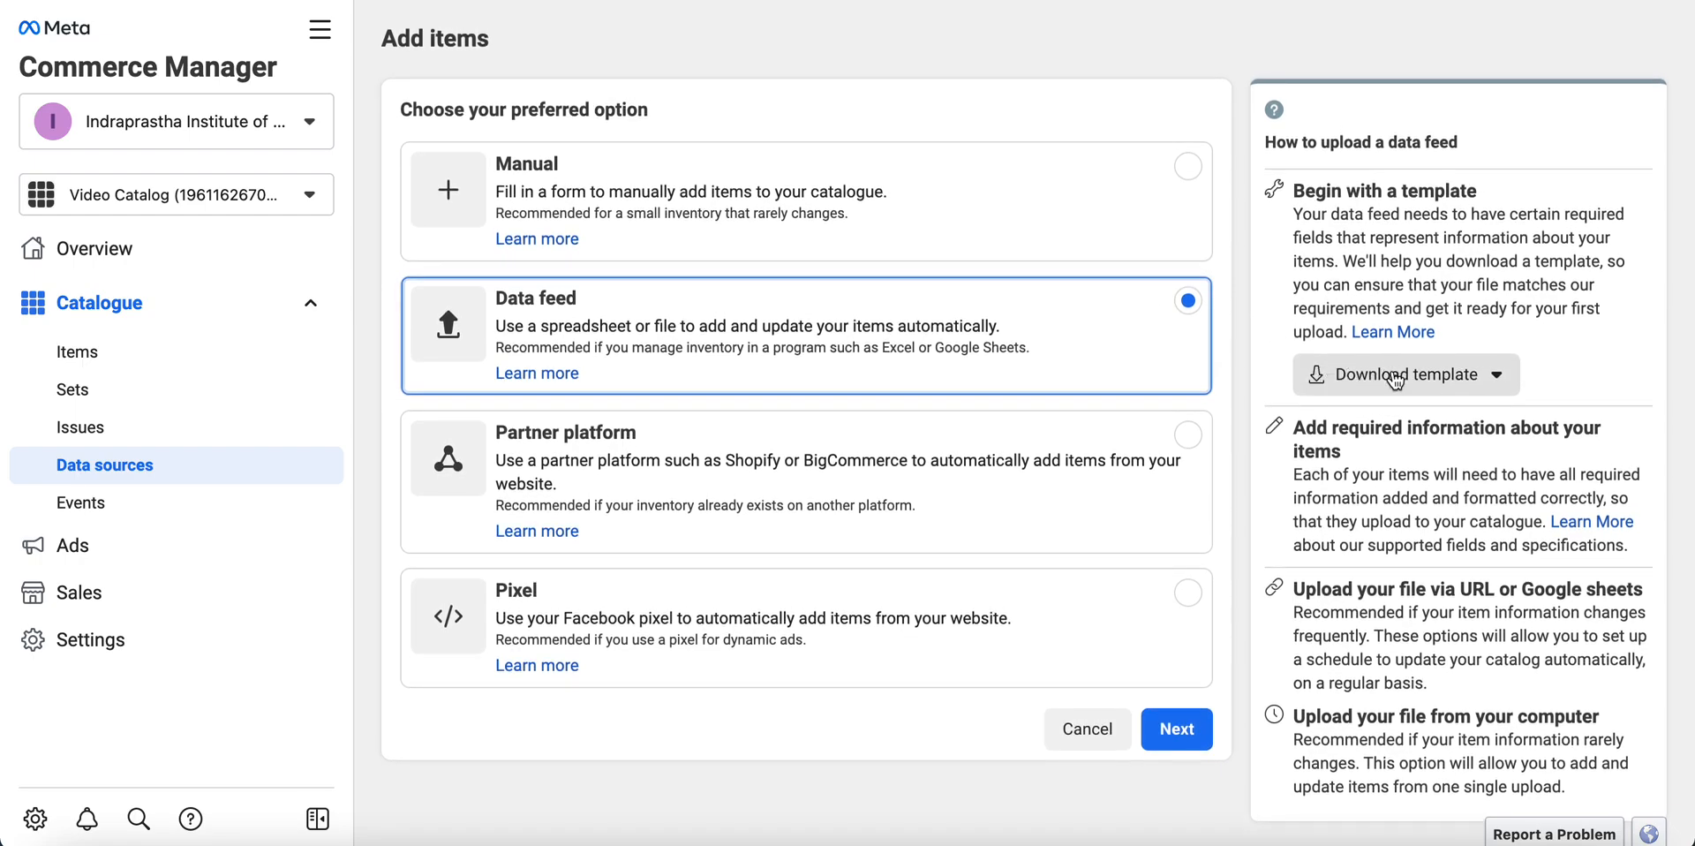
# - Download a custom .xlsx data feed template for the Clothing category and save it in the Downloads folder
pyautogui.click(1400, 382)
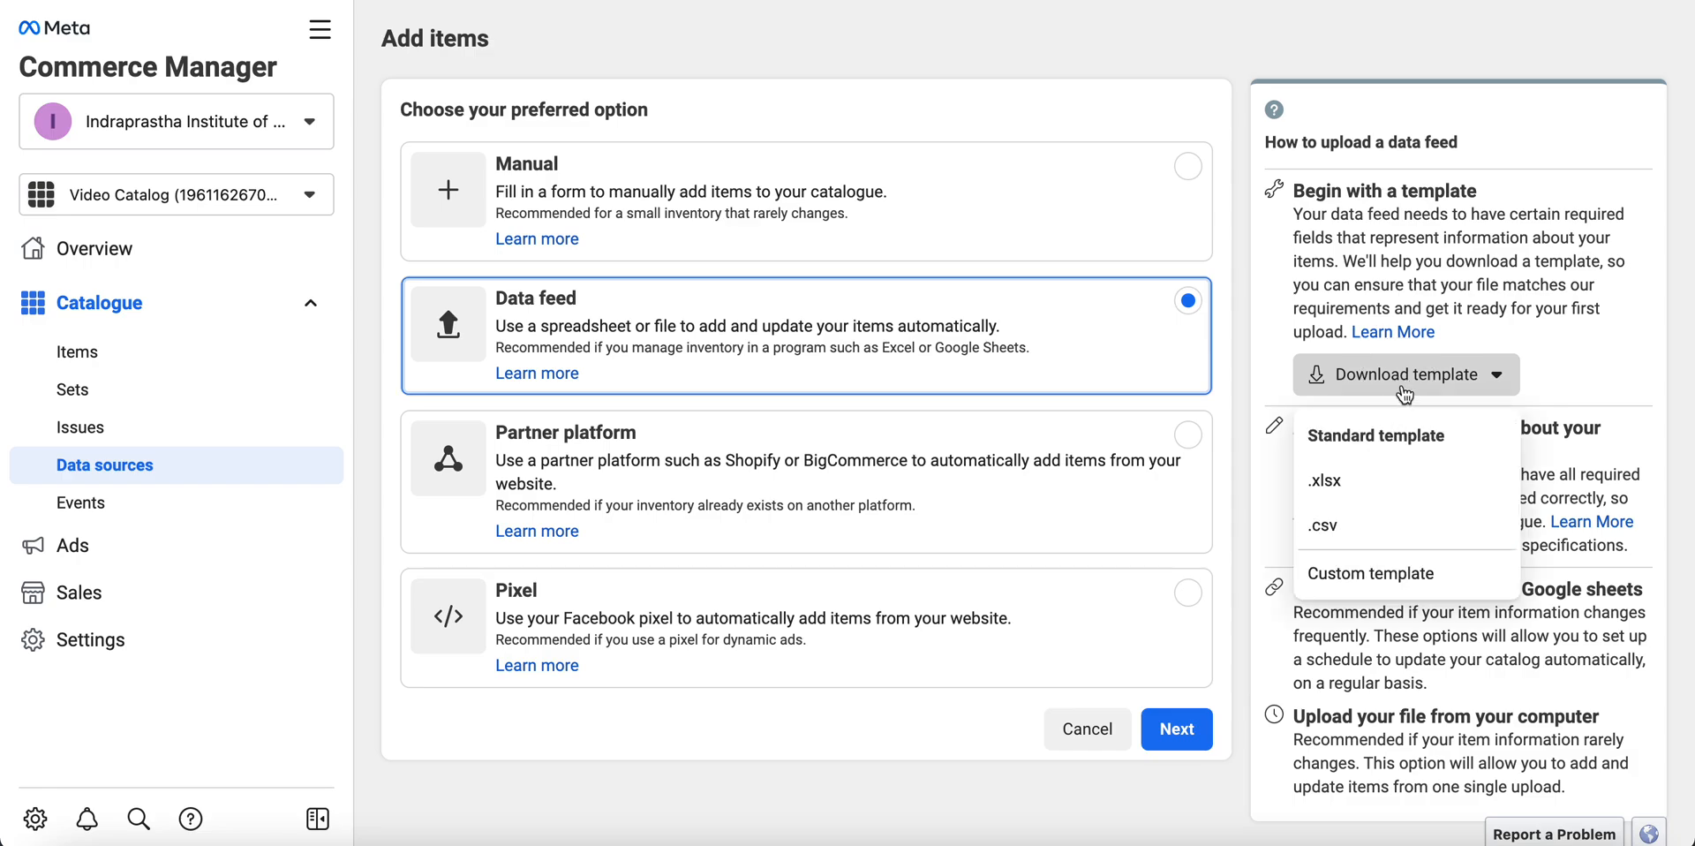
pyautogui.click(1378, 587)
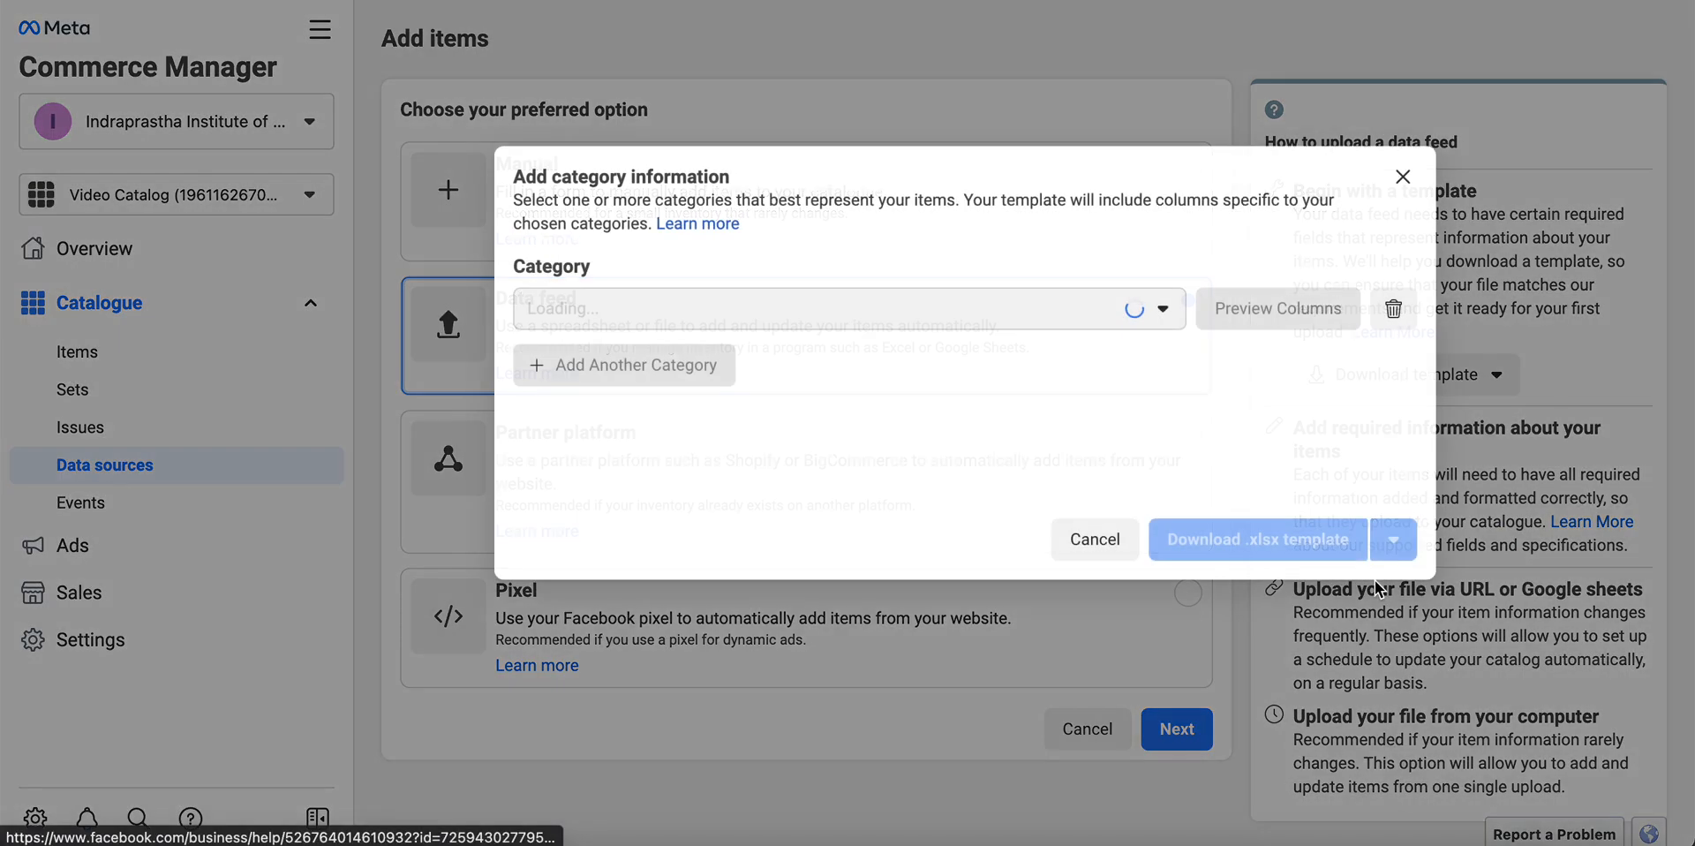
pyautogui.click(1033, 313)
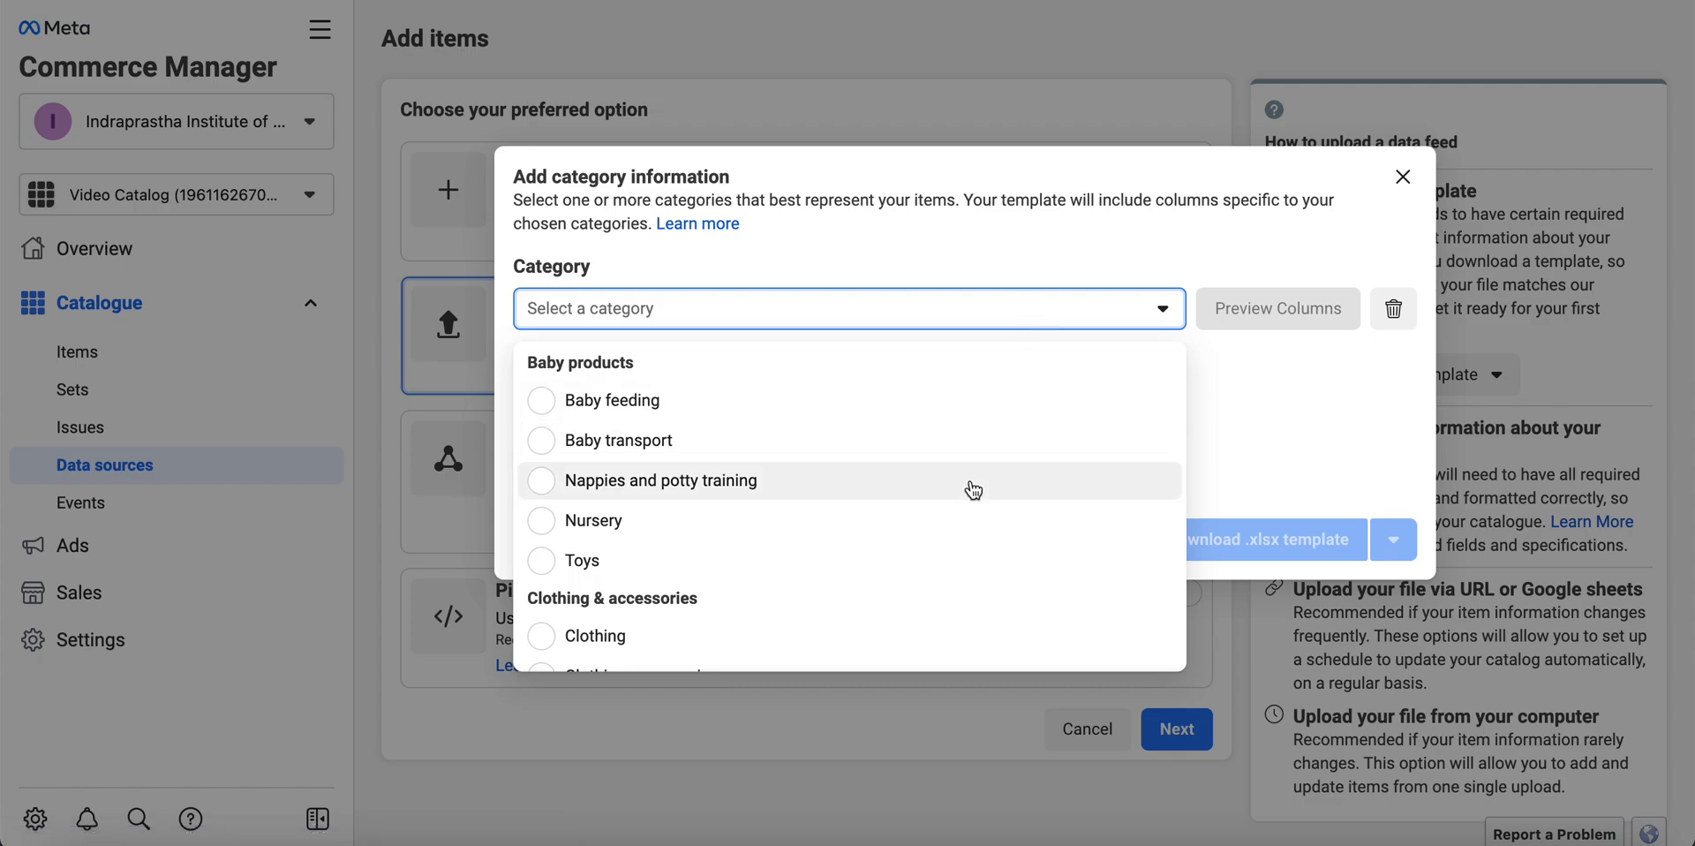
pyautogui.scroll(-5, 965, 488)
pyautogui.scroll(5, 973, 490)
pyautogui.scroll(-5, 974, 490)
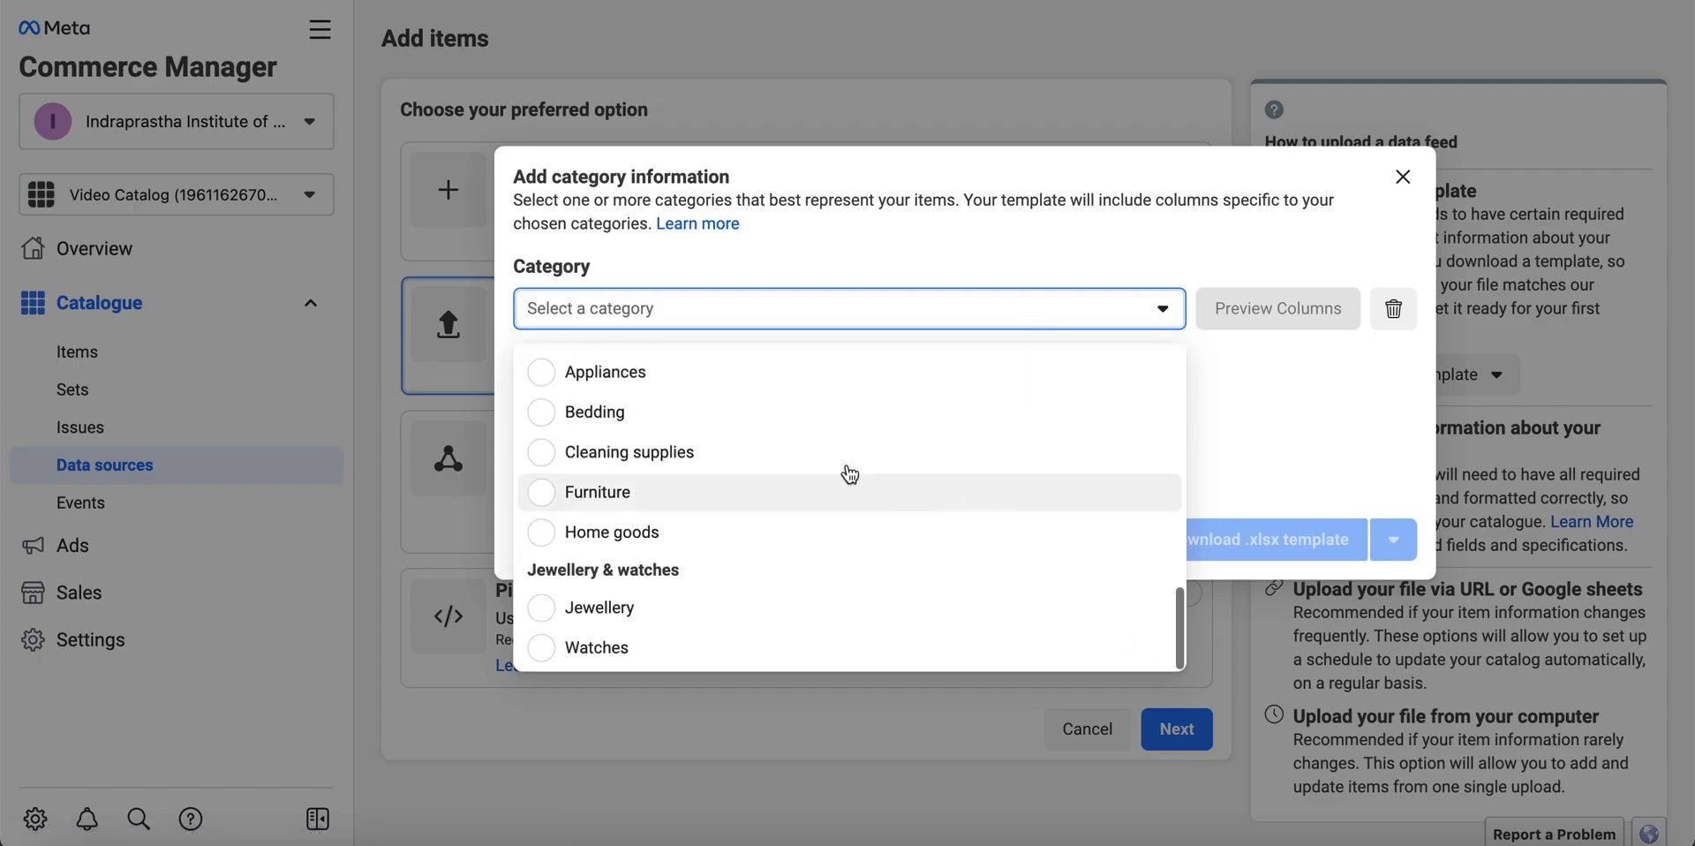
pyautogui.scroll(5, 848, 473)
pyautogui.scroll(-2, 817, 458)
pyautogui.click(799, 455)
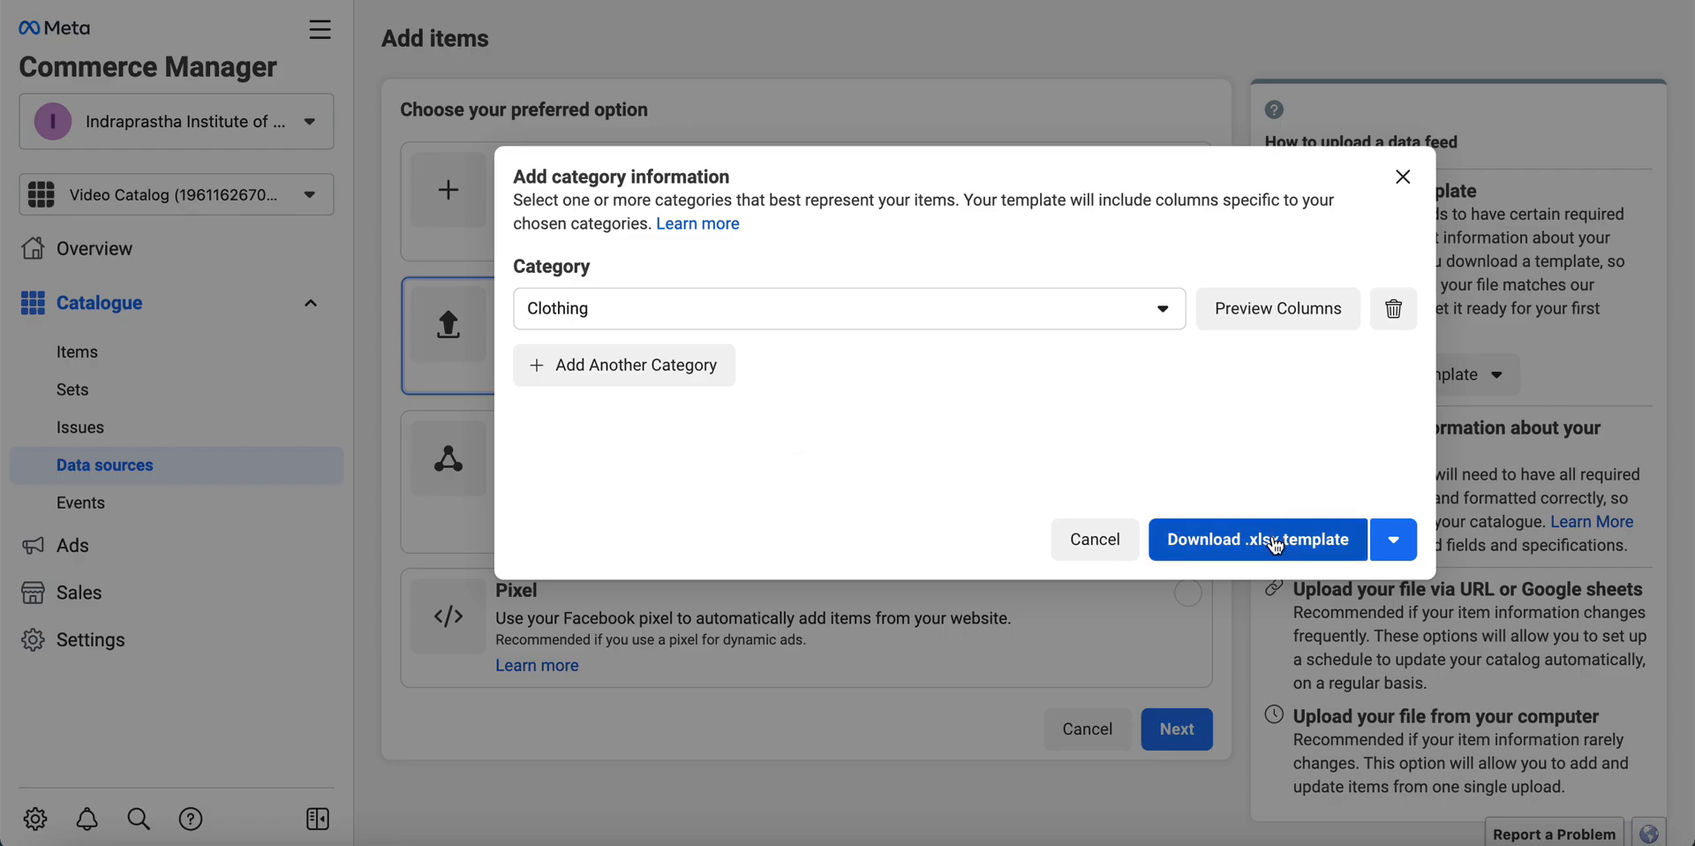
pyautogui.click(1317, 547)
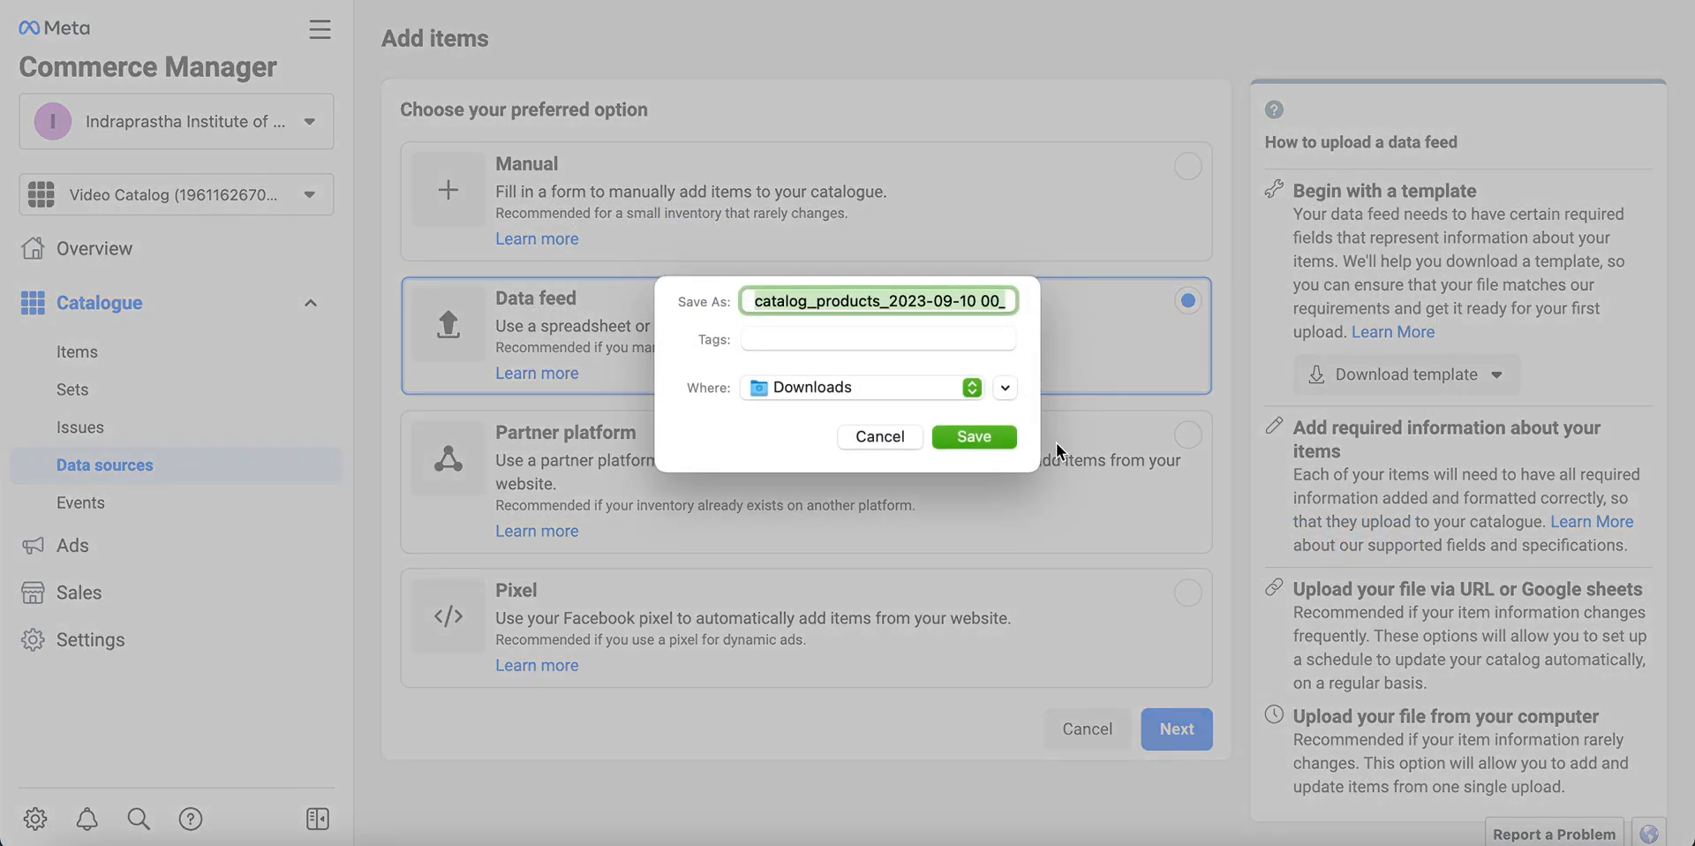
pyautogui.click(979, 425)
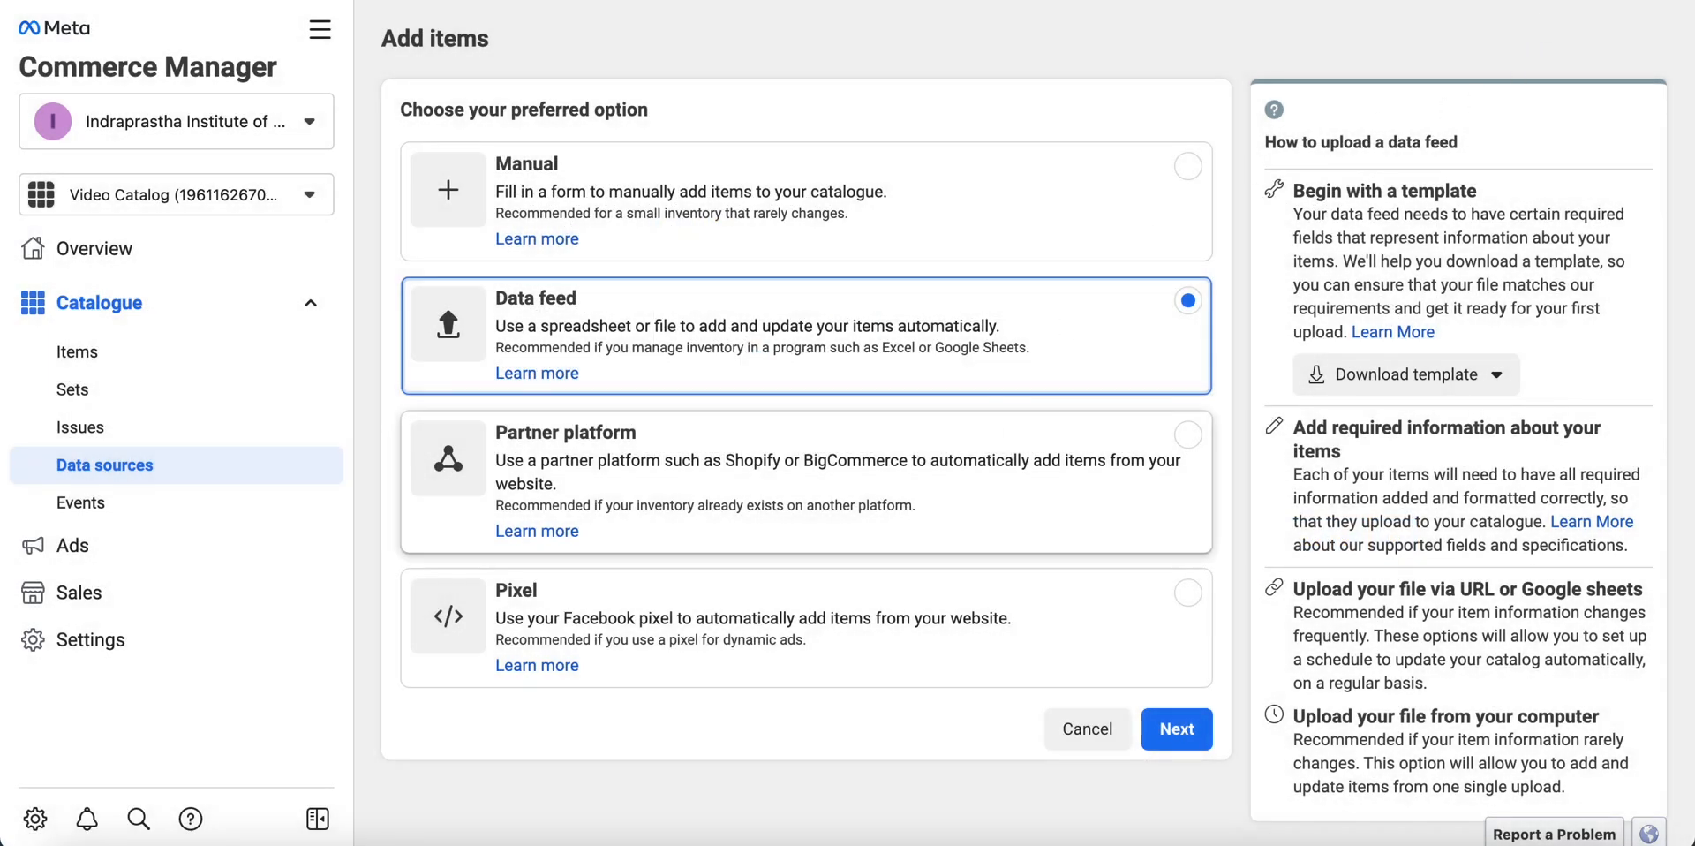
# - Switch to Google Sheets in a new browser tab with a blank spreadsheet
pyautogui.press('super+t')
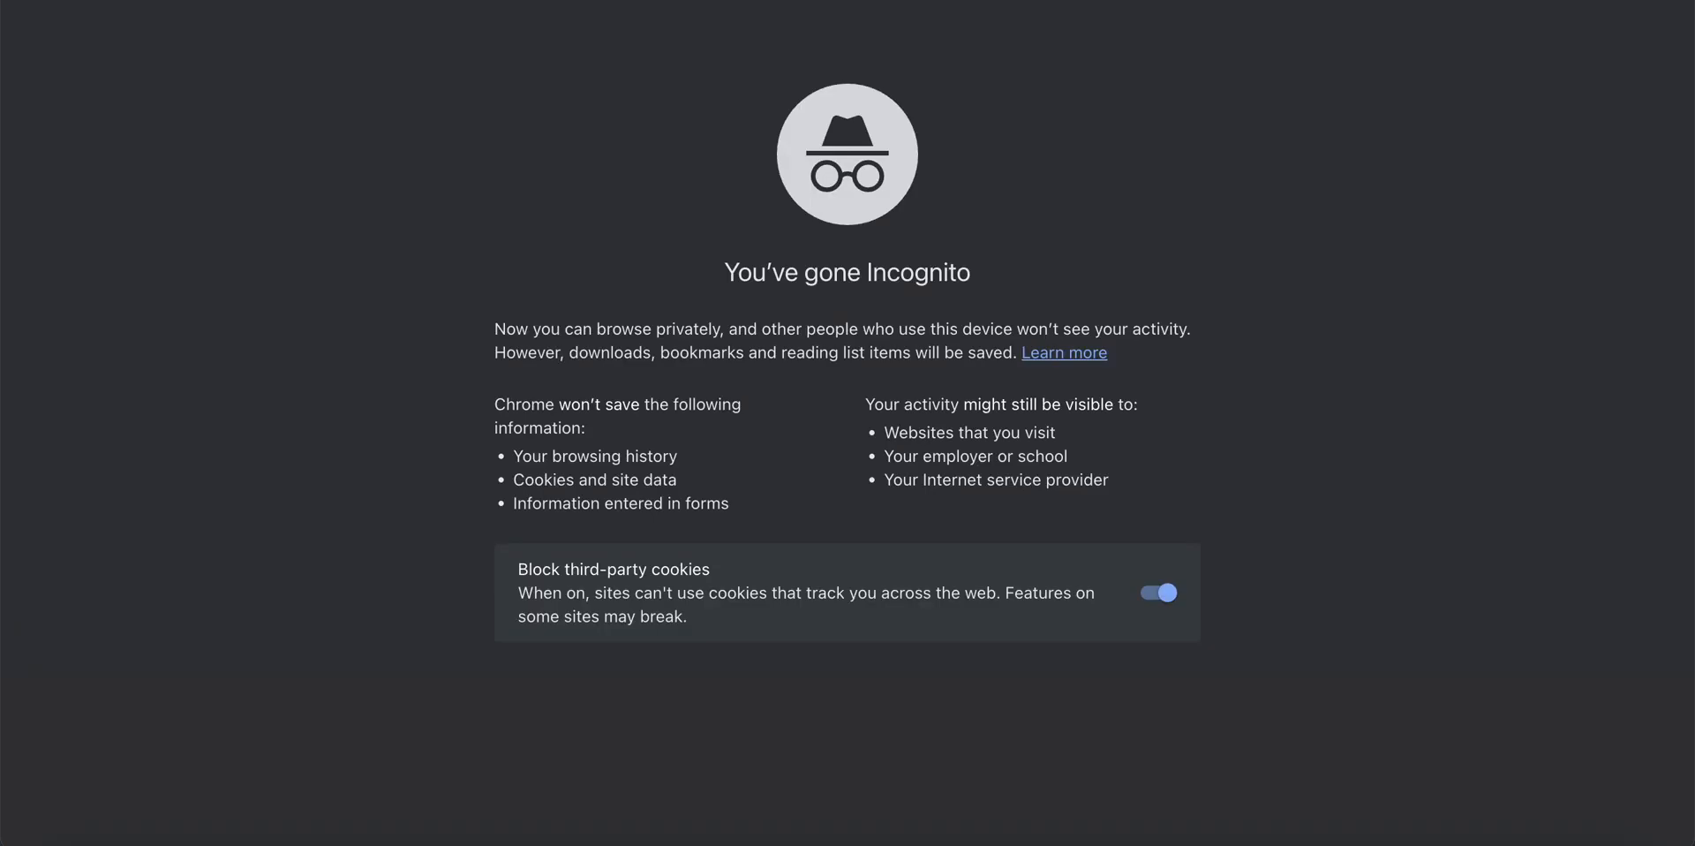
pyautogui.write('sheet')
pyautogui.press('Return')
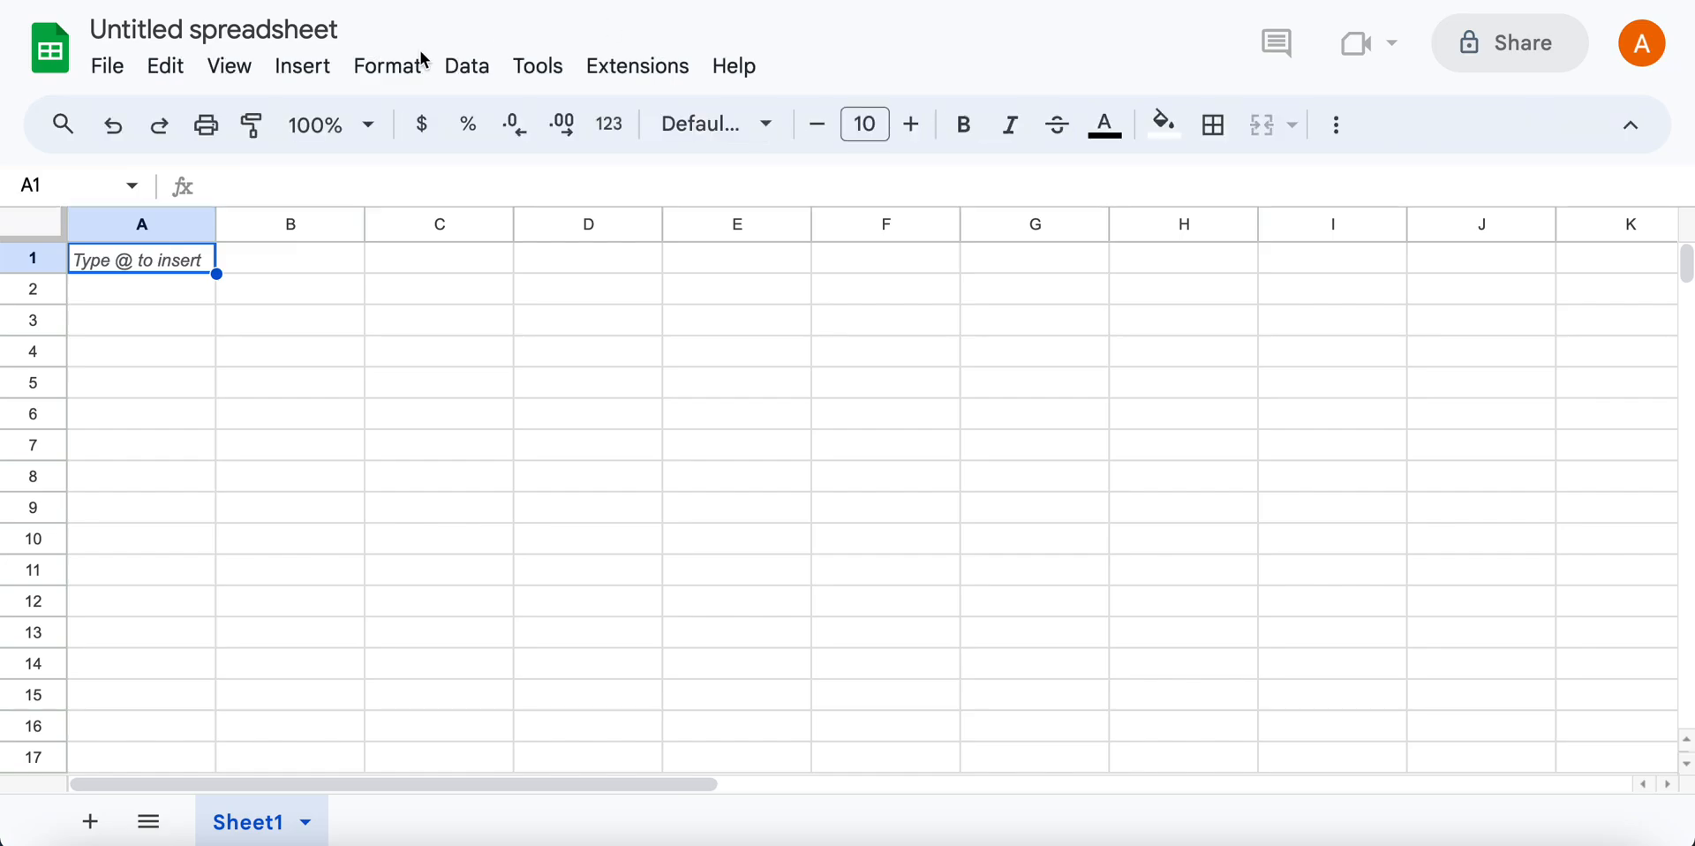
# - Rename the untitled spreadsheet as "demo products"
pyautogui.click(267, 20)
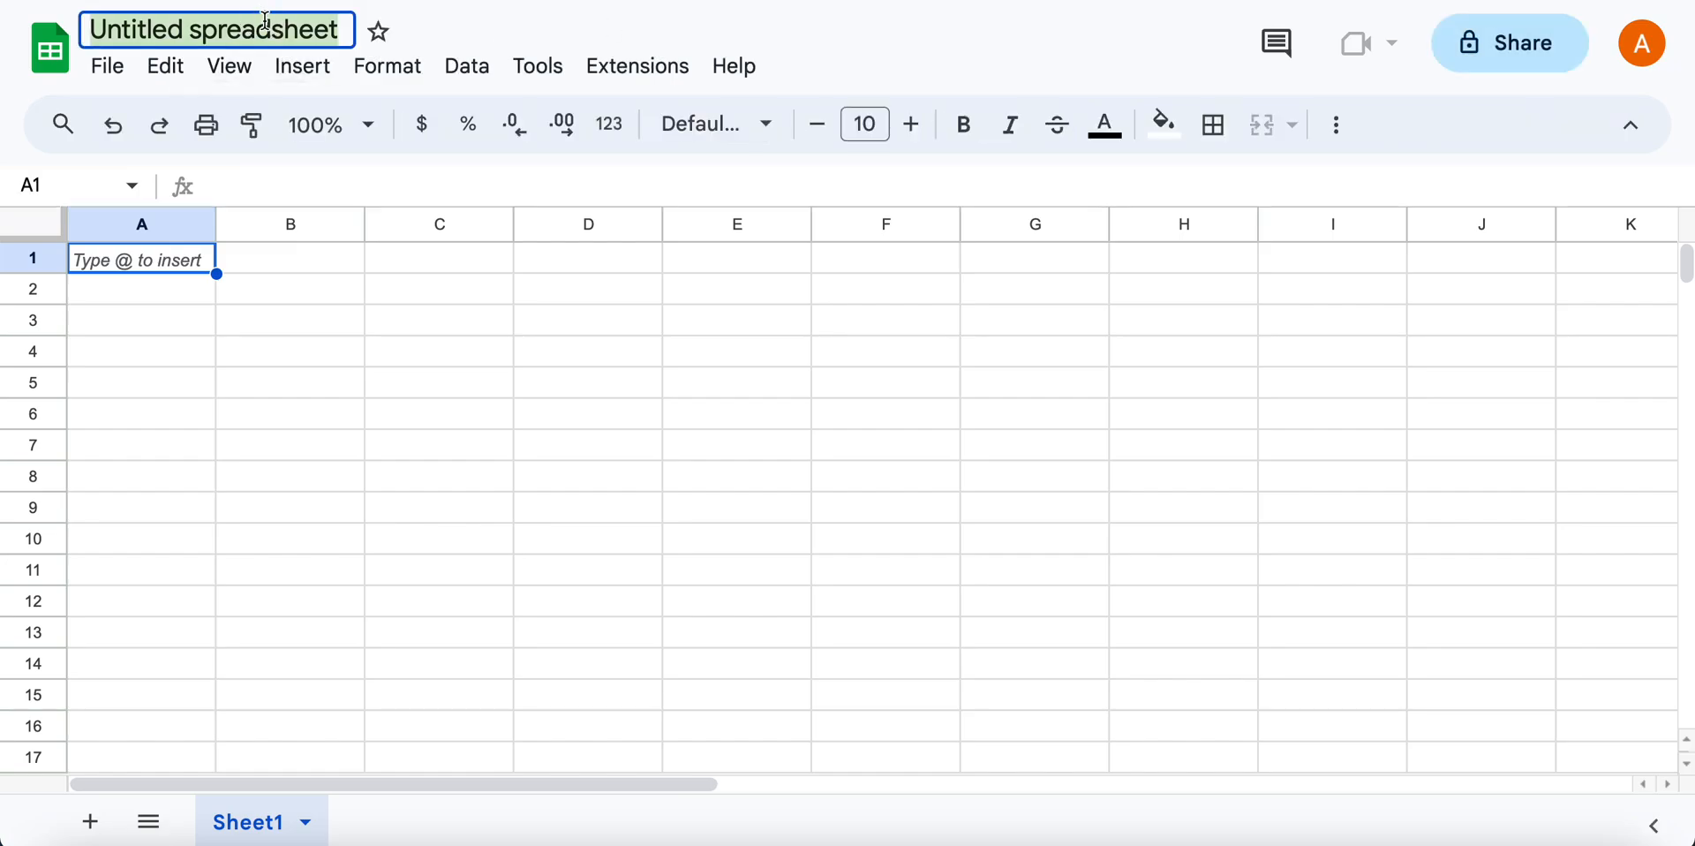
pyautogui.write('demo')
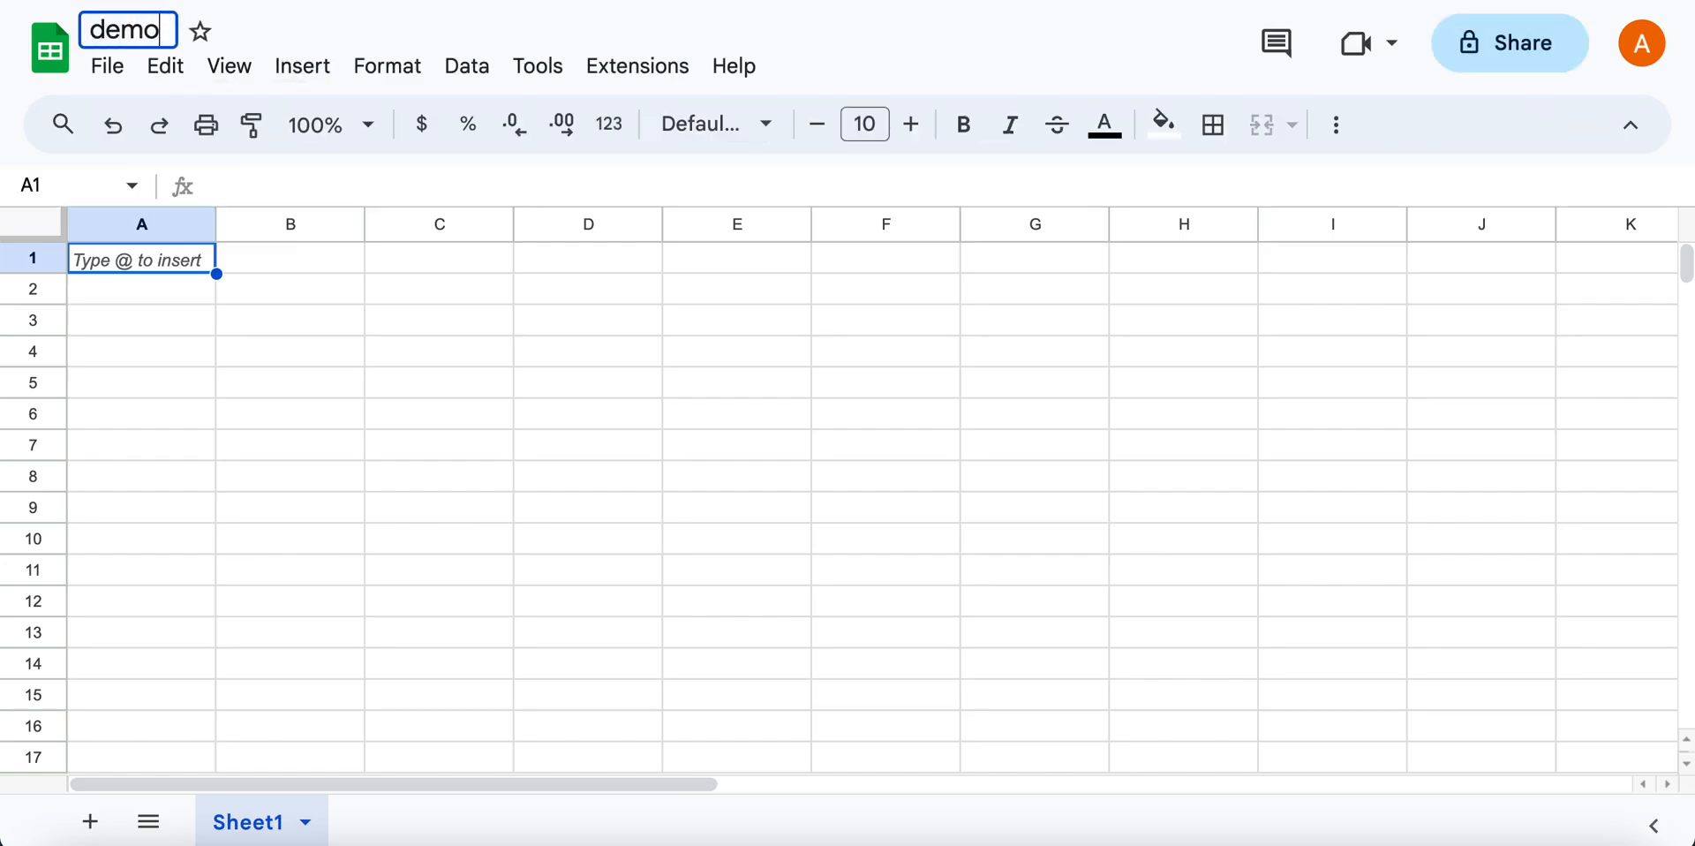
pyautogui.write(' prpoduc')
pyautogui.press('BackSpace')
pyautogui.press('BackSpace')
pyautogui.press('BackSpace')
pyautogui.press('BackSpace')
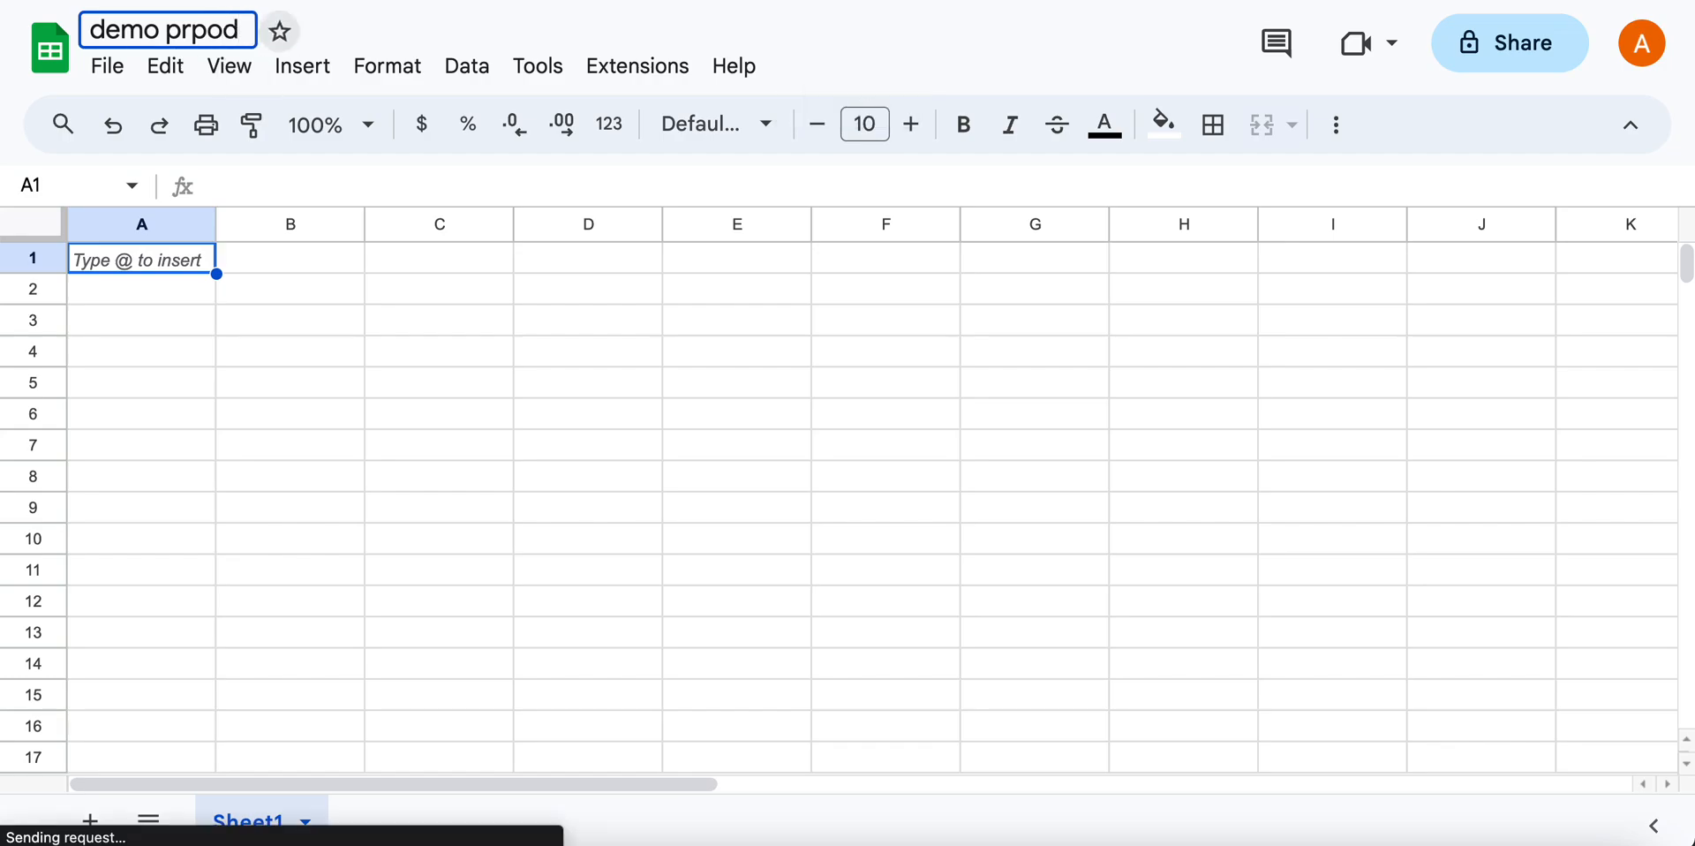
pyautogui.press('BackSpace')
pyautogui.write('oducts')
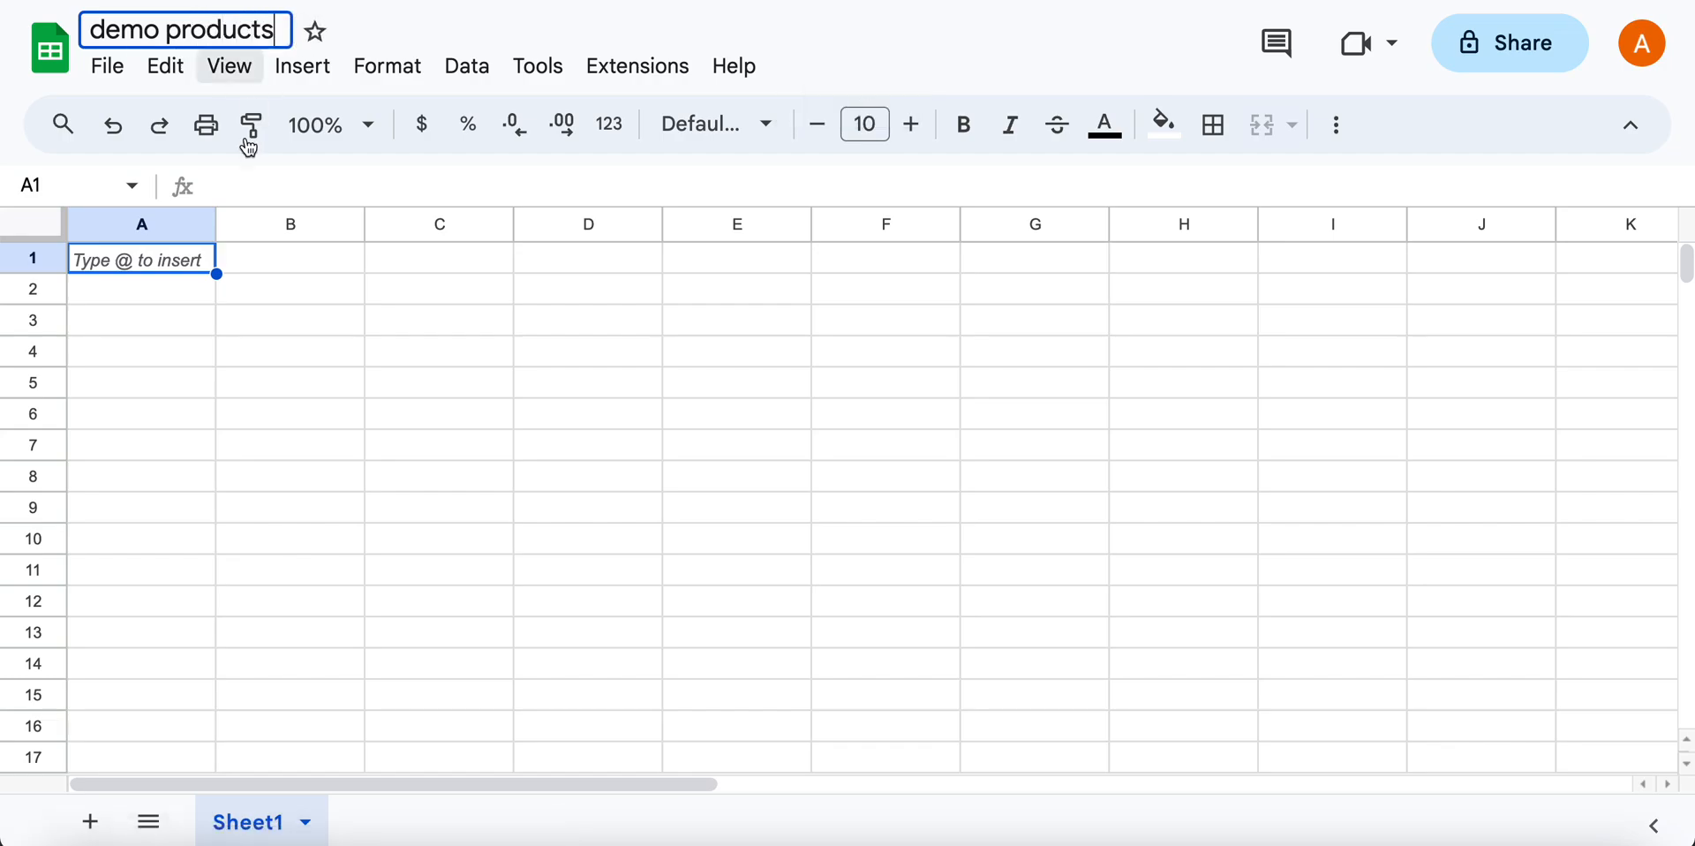
pyautogui.click(246, 474)
pyautogui.click(189, 252)
pyautogui.click(108, 67)
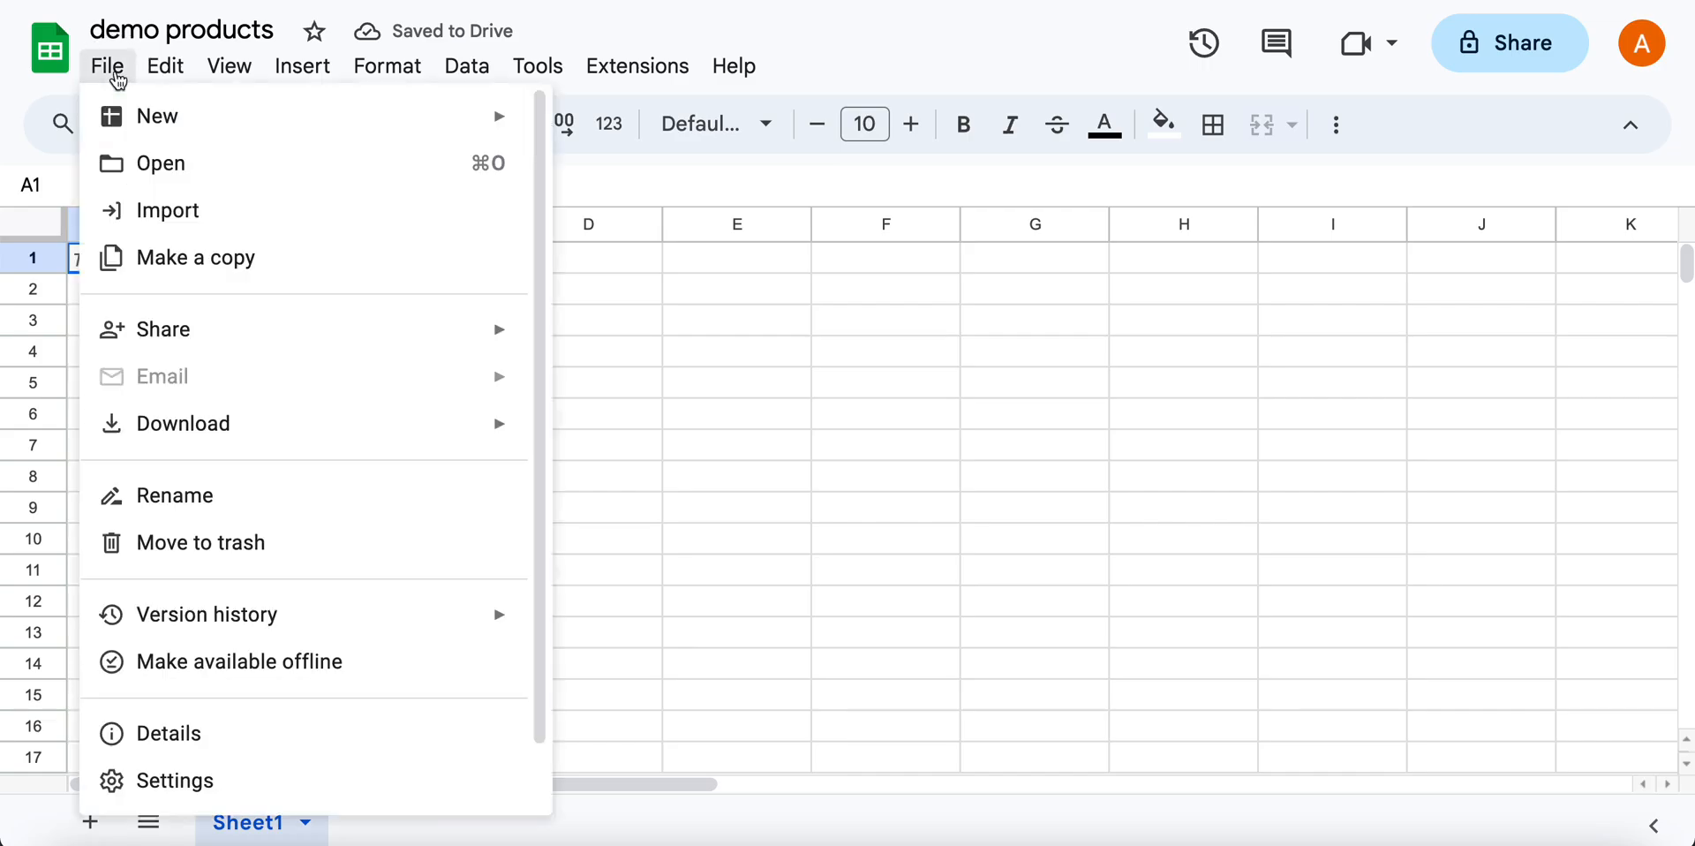
pyautogui.click(202, 212)
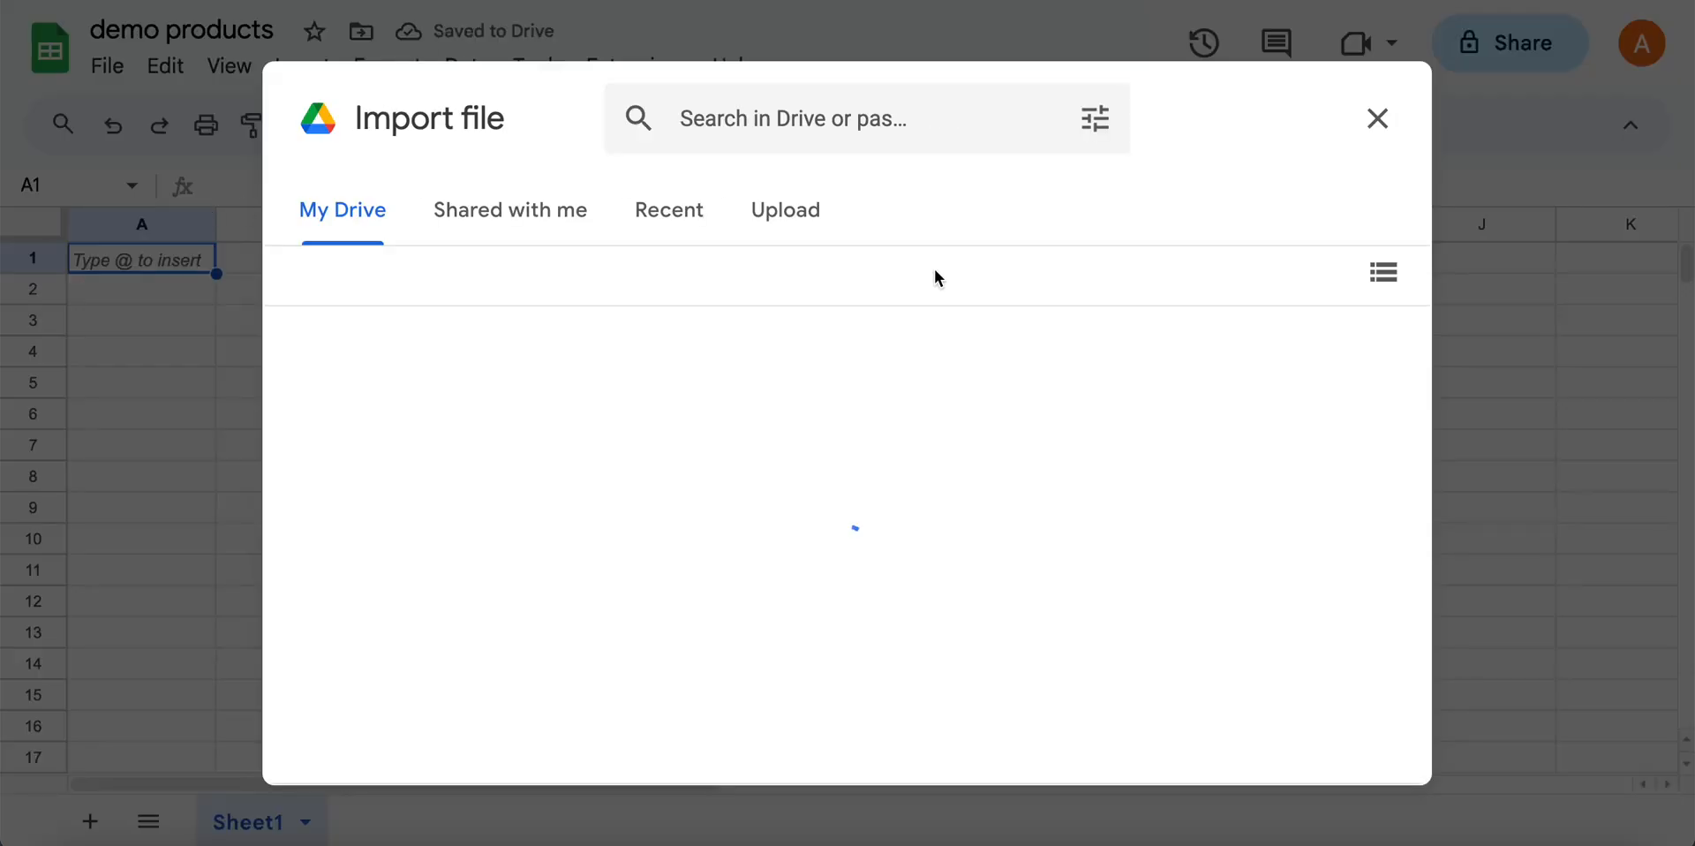
pyautogui.click(804, 212)
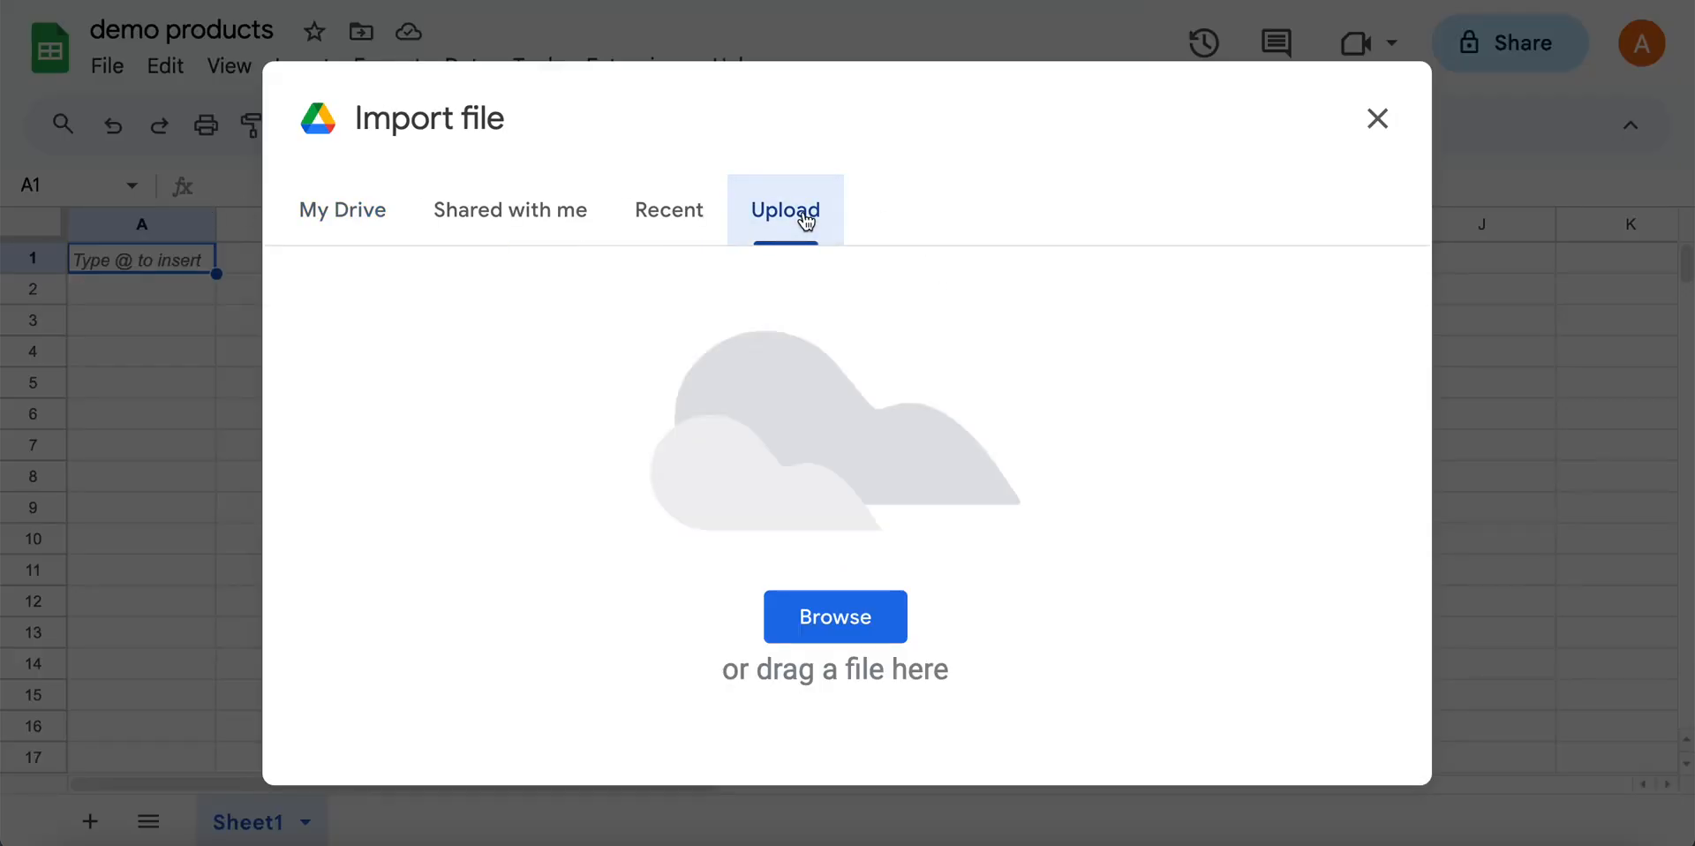
pyautogui.click(850, 625)
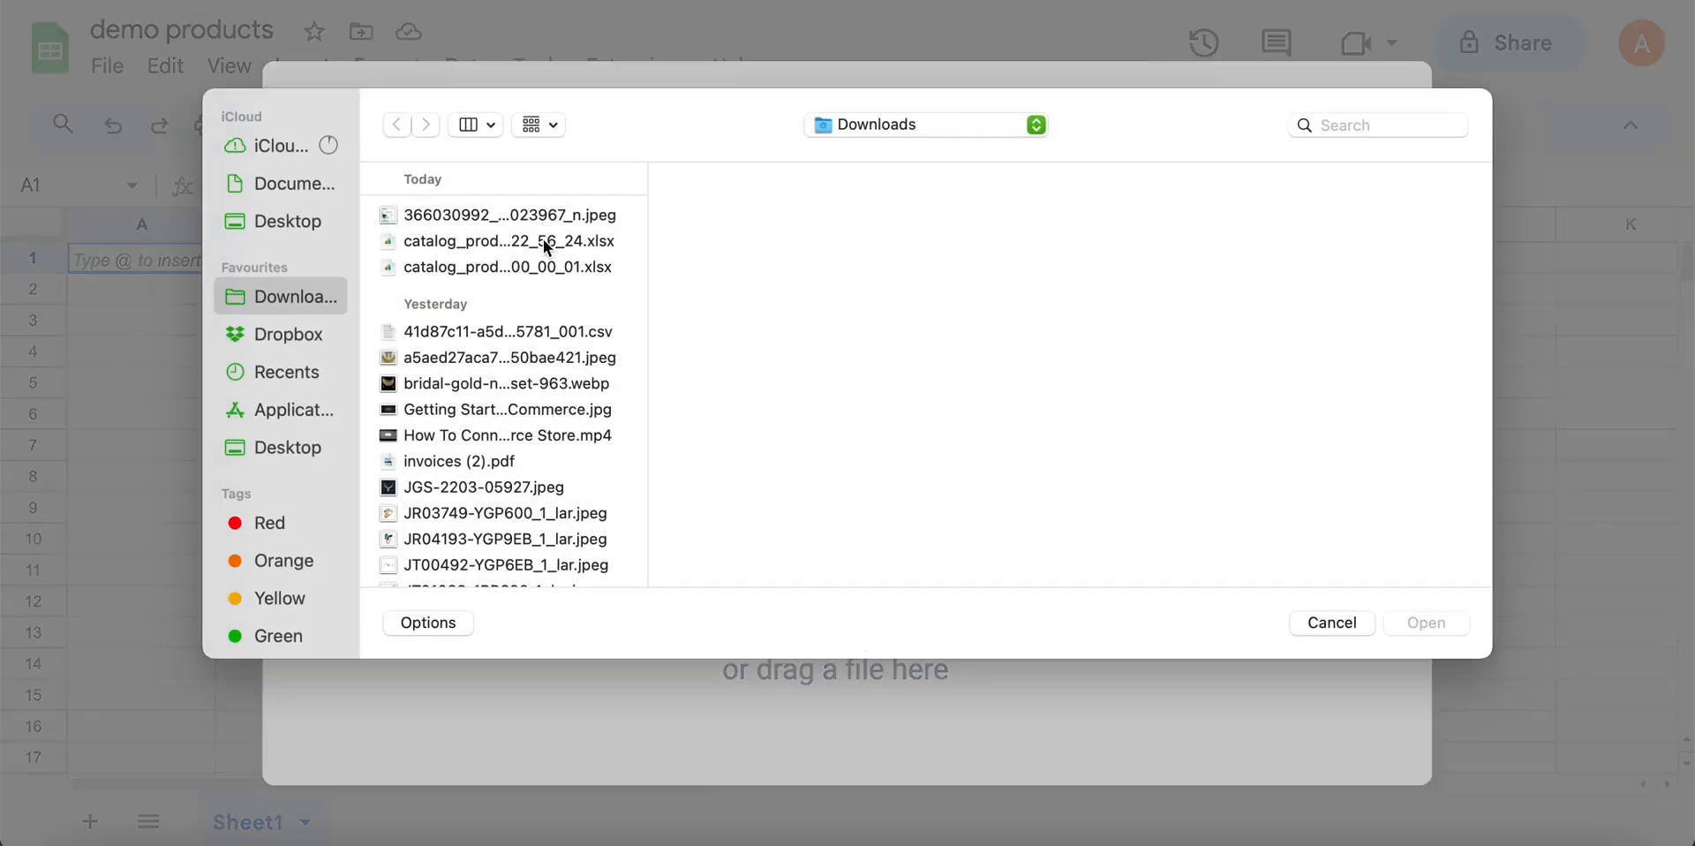
pyautogui.click(565, 246)
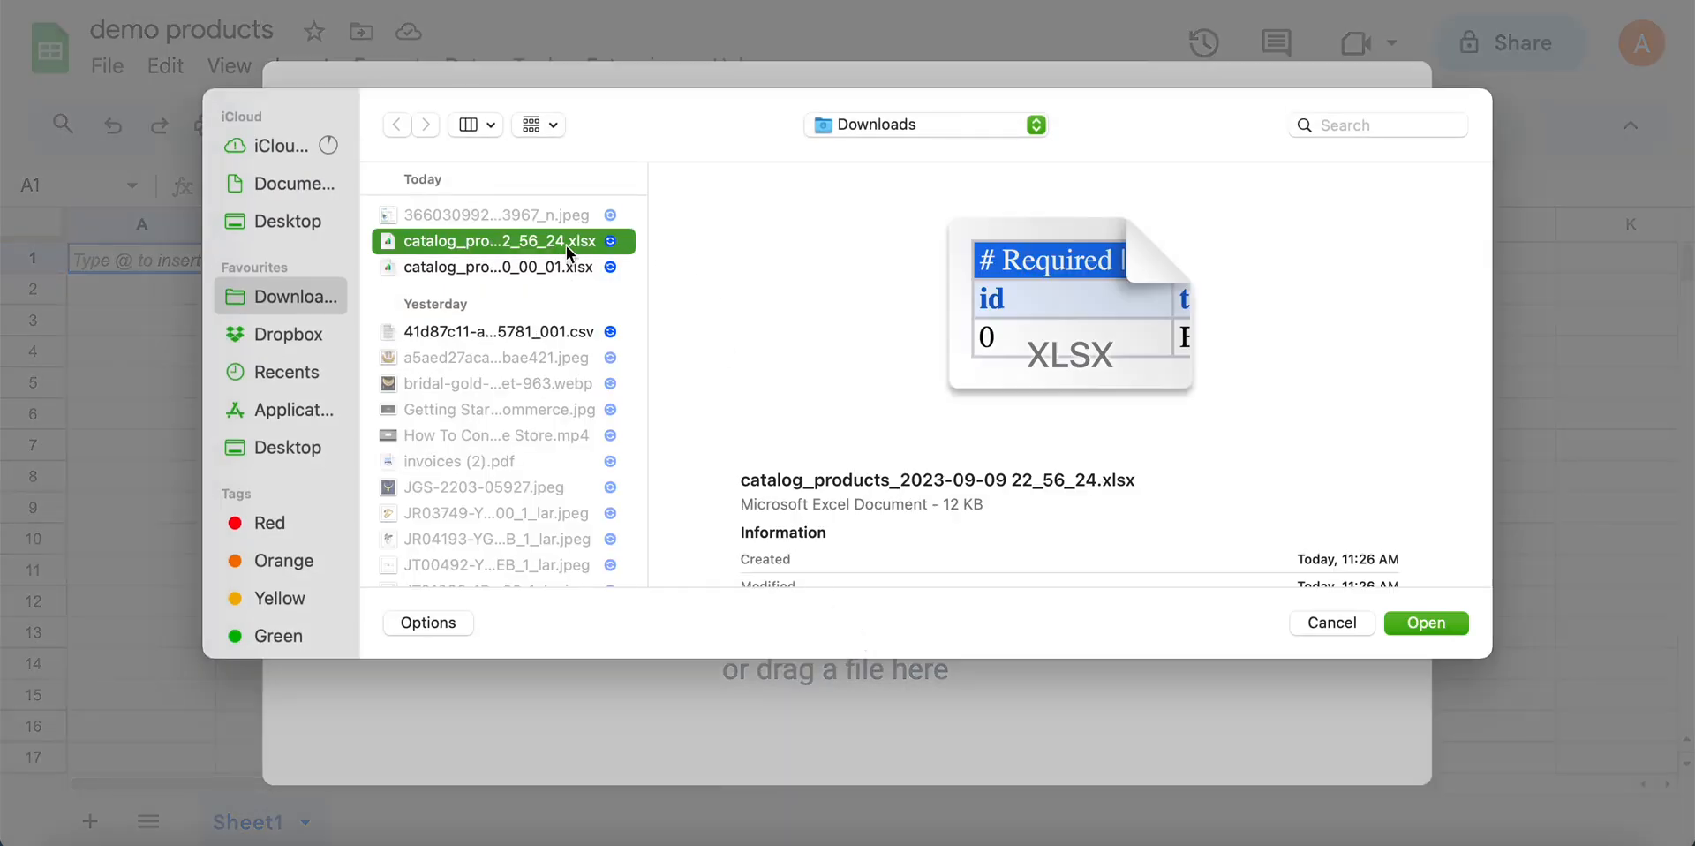
pyautogui.press('Down')
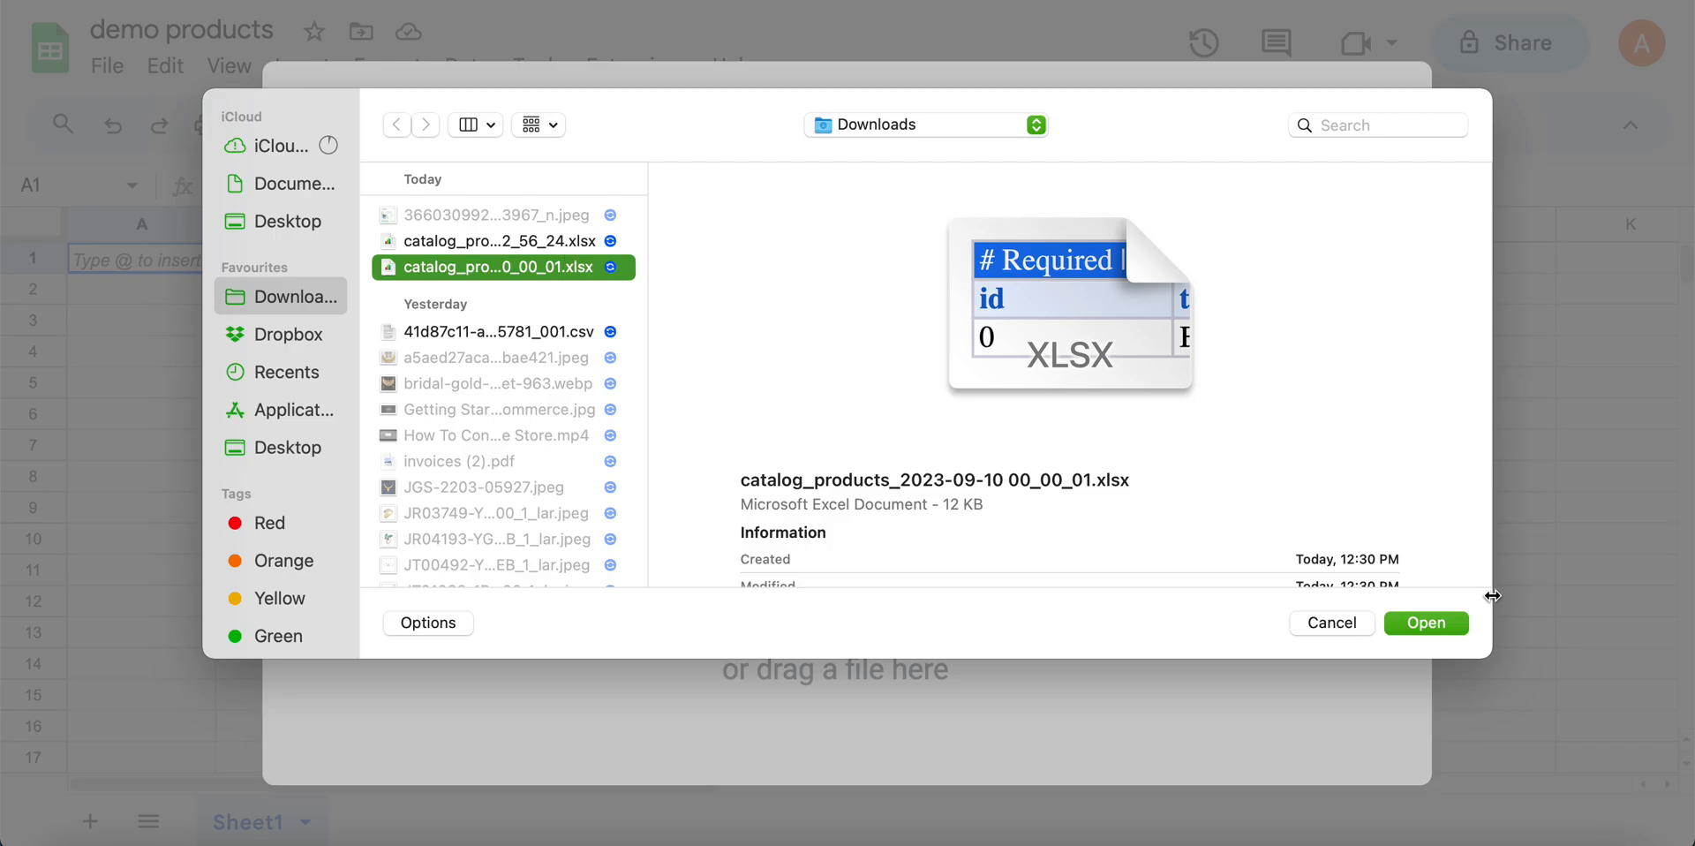
pyautogui.click(1454, 631)
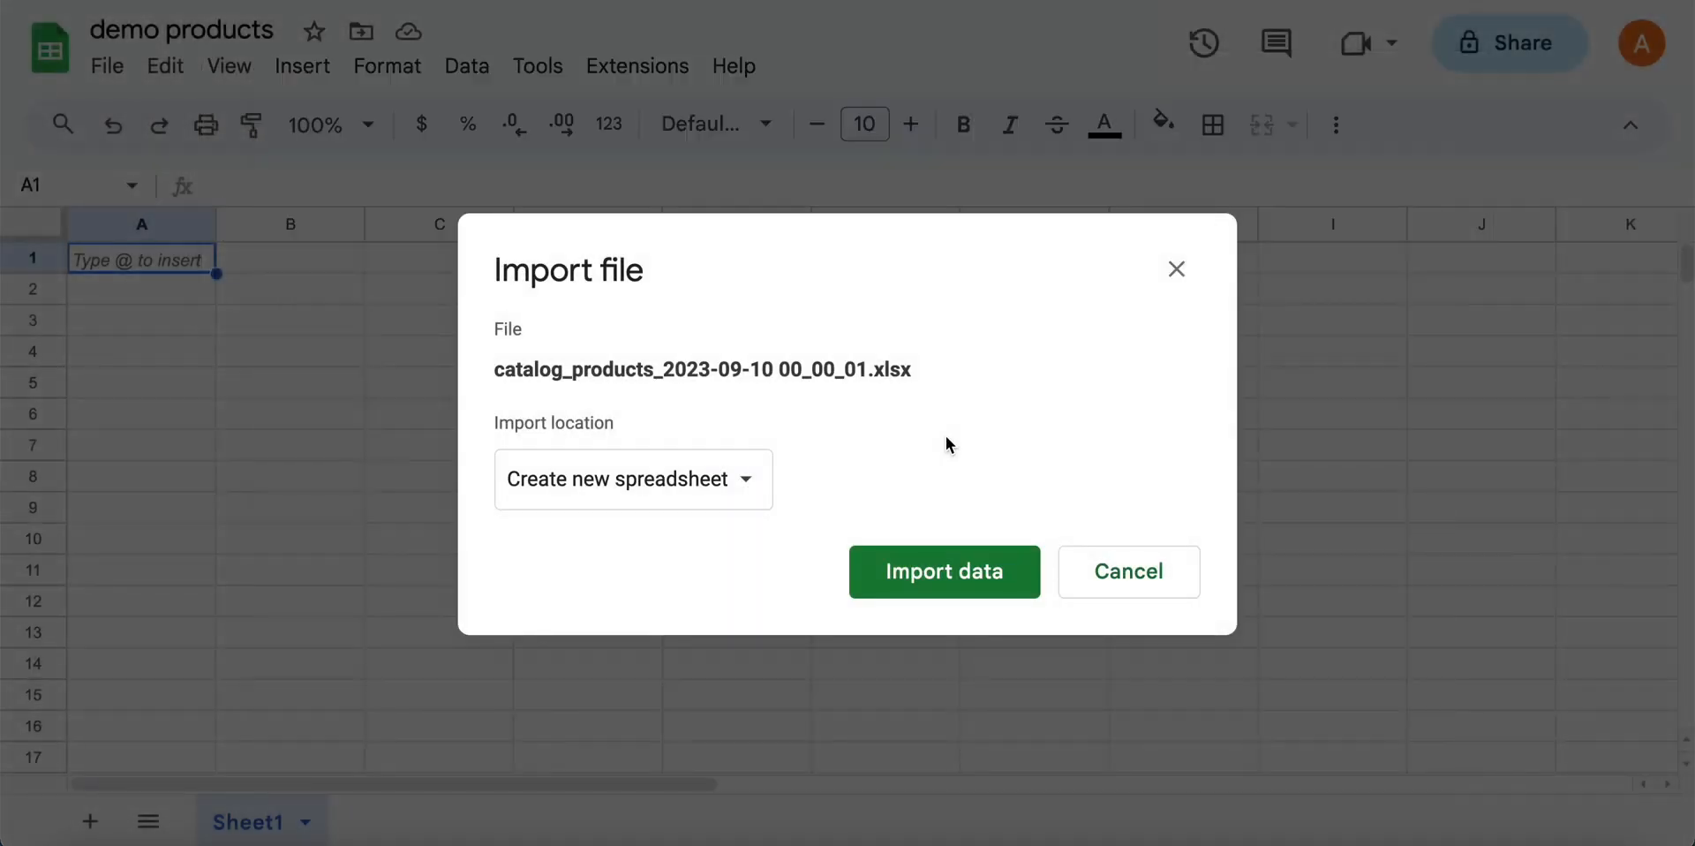
# - Set the import location to Replace spreadsheet and import the template data
pyautogui.click(577, 492)
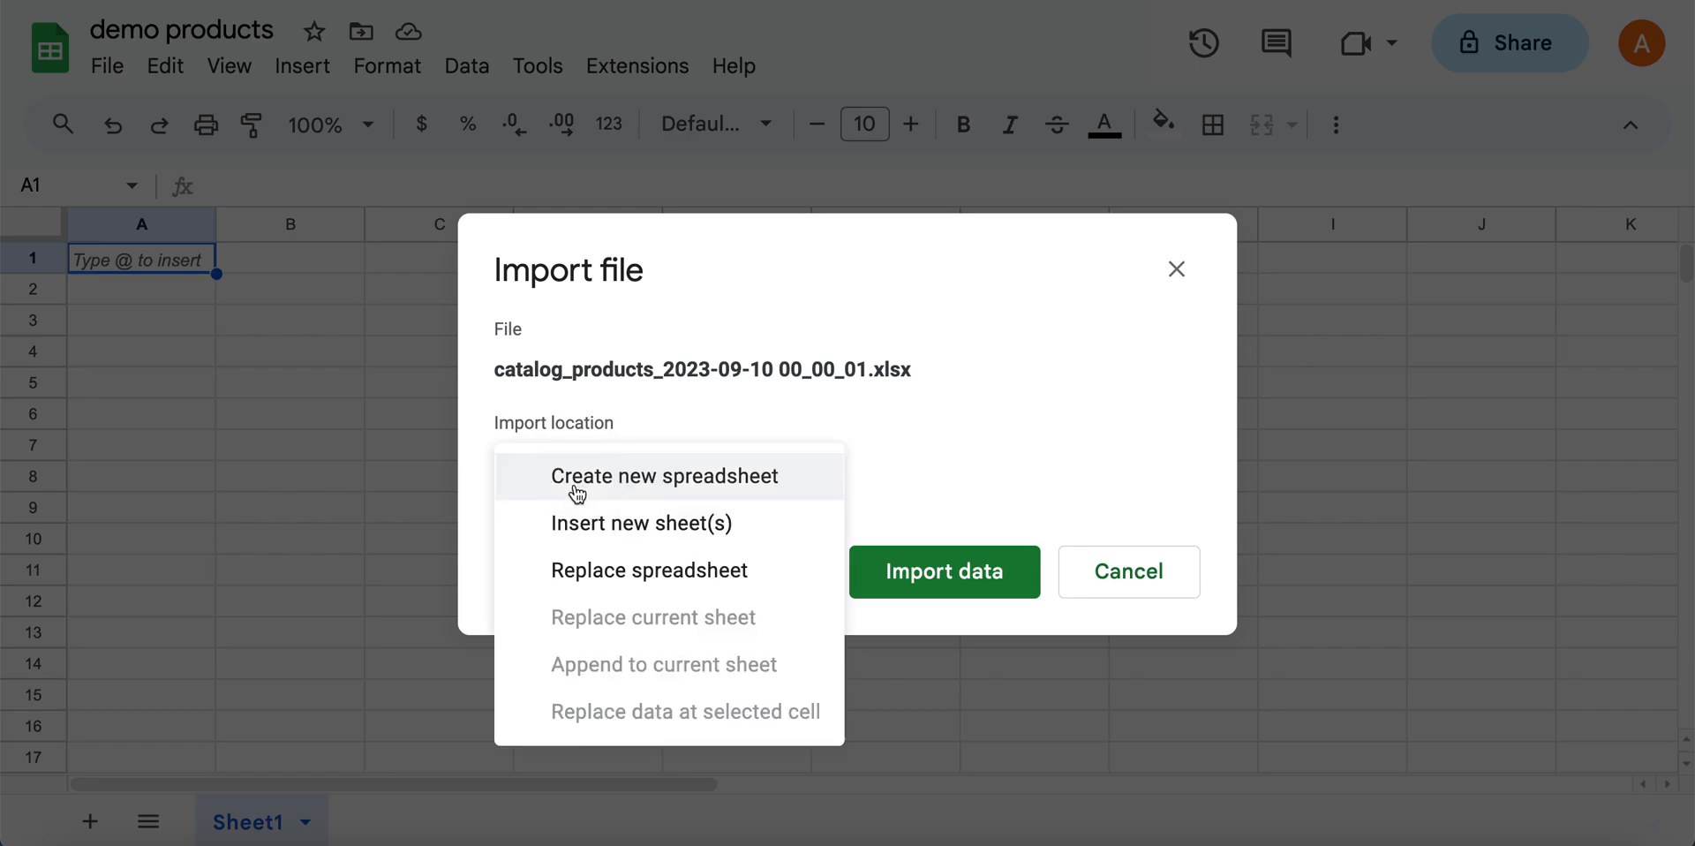
pyautogui.click(645, 568)
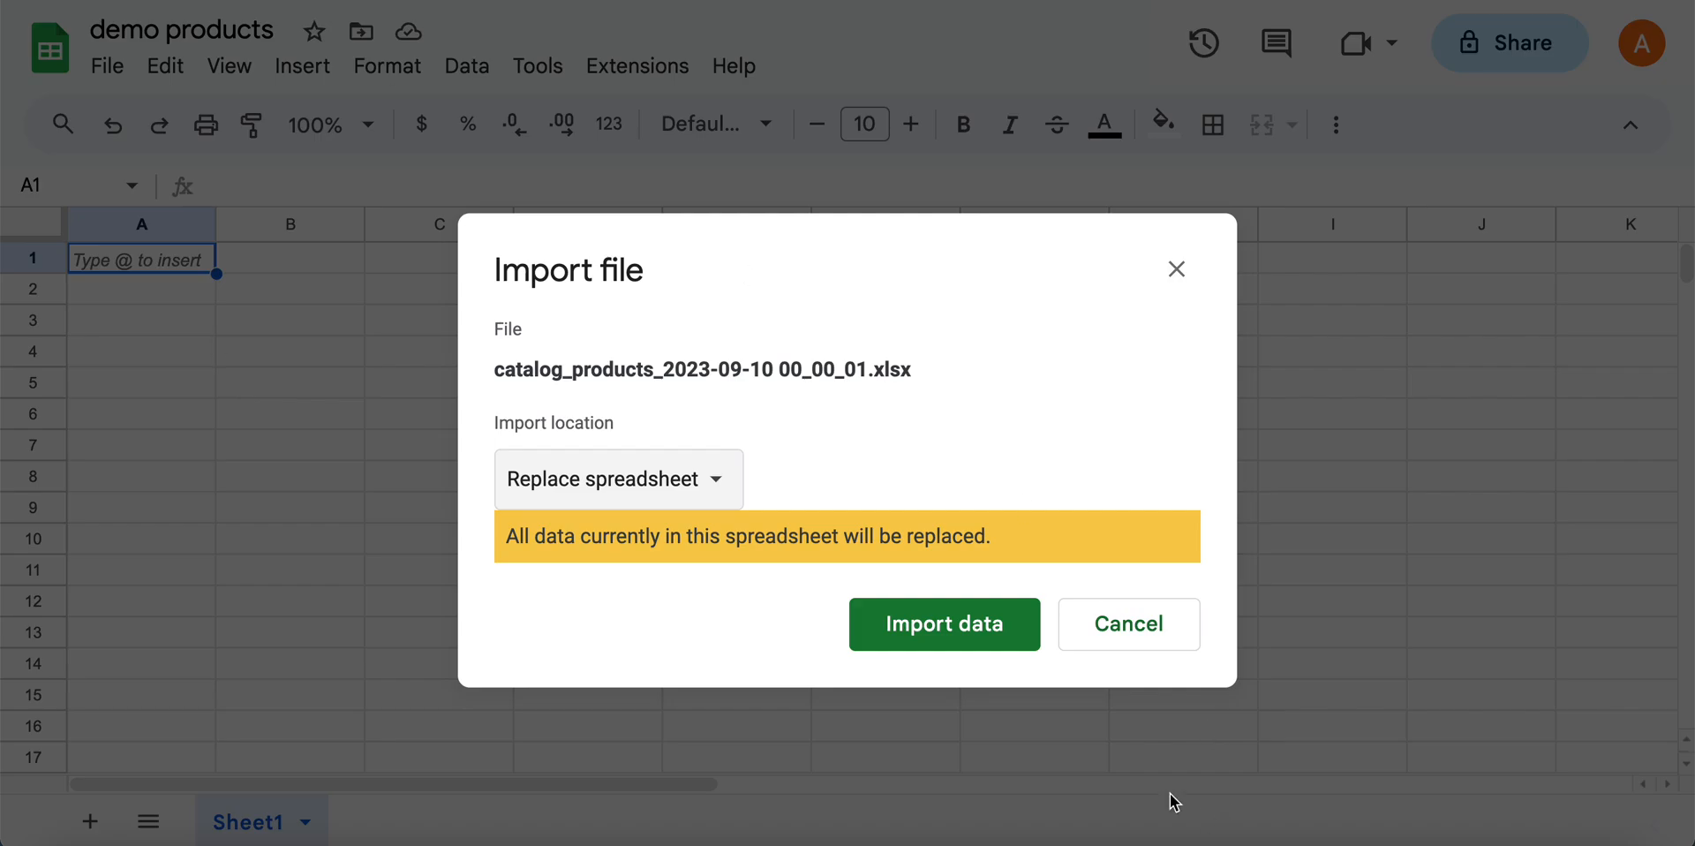
pyautogui.click(927, 628)
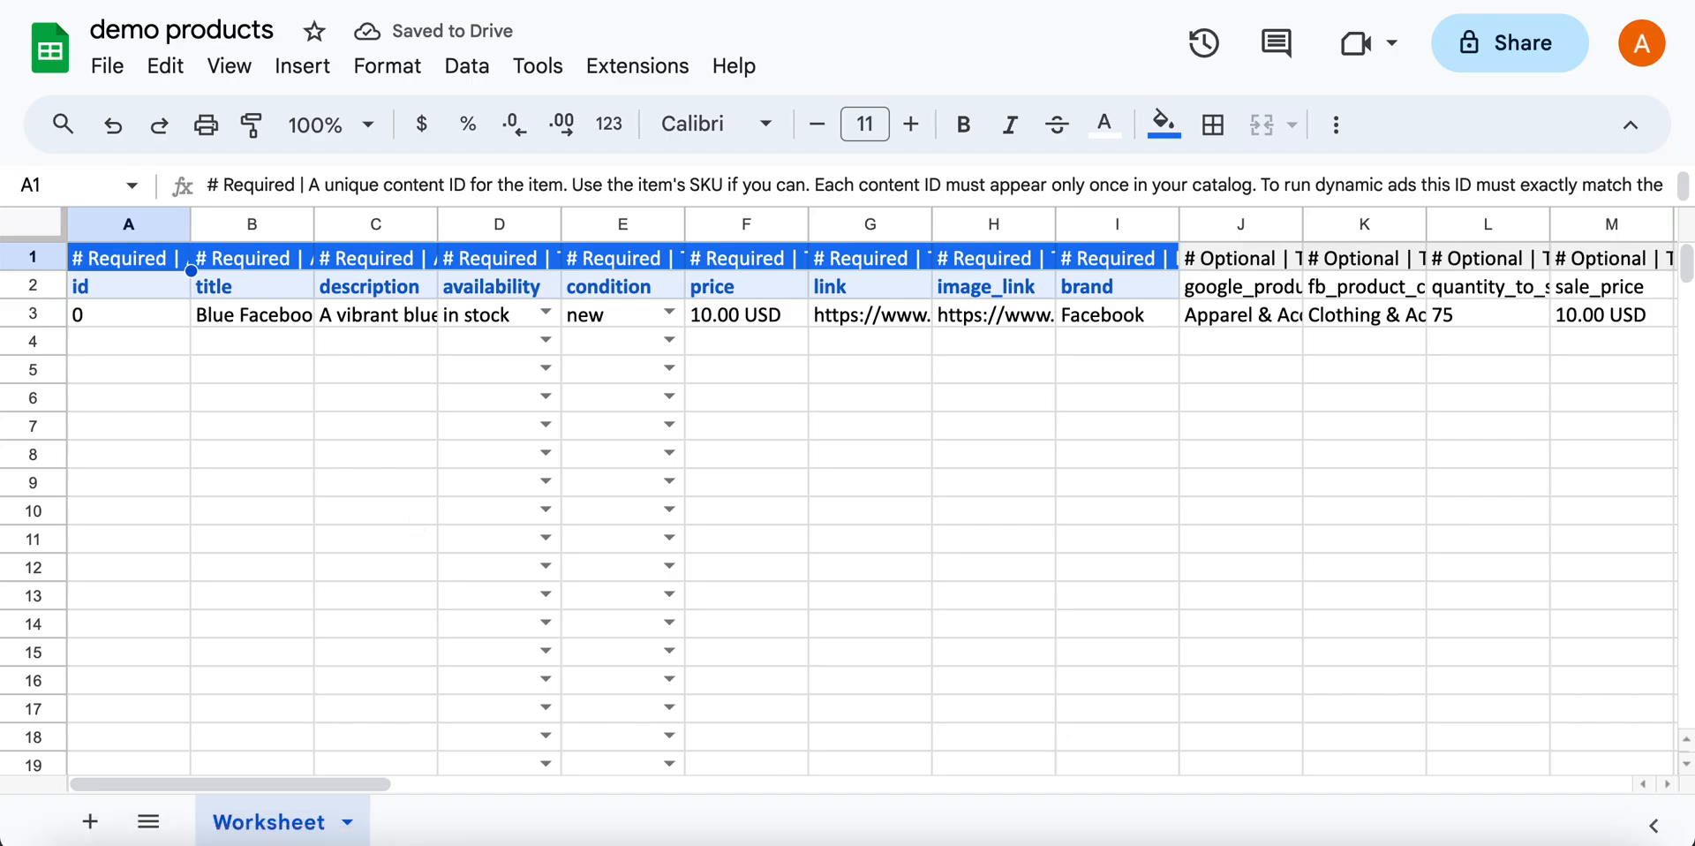
pyautogui.click(1432, 2)
pyautogui.moveTo(1465, 215); pyautogui.dragTo(1109, 217)
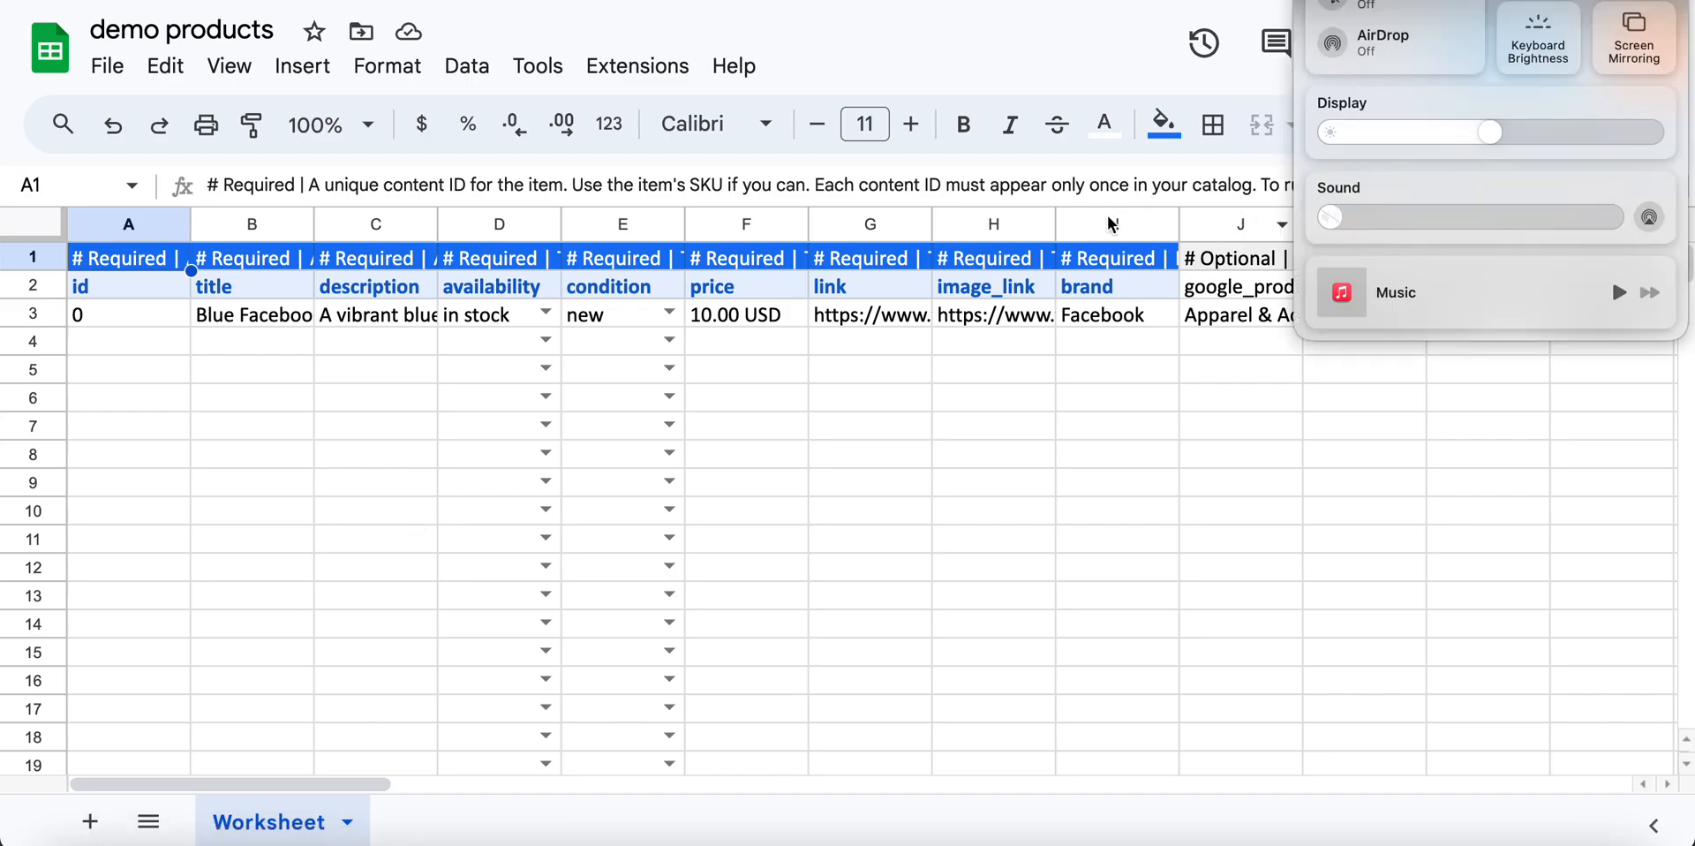
pyautogui.click(906, 417)
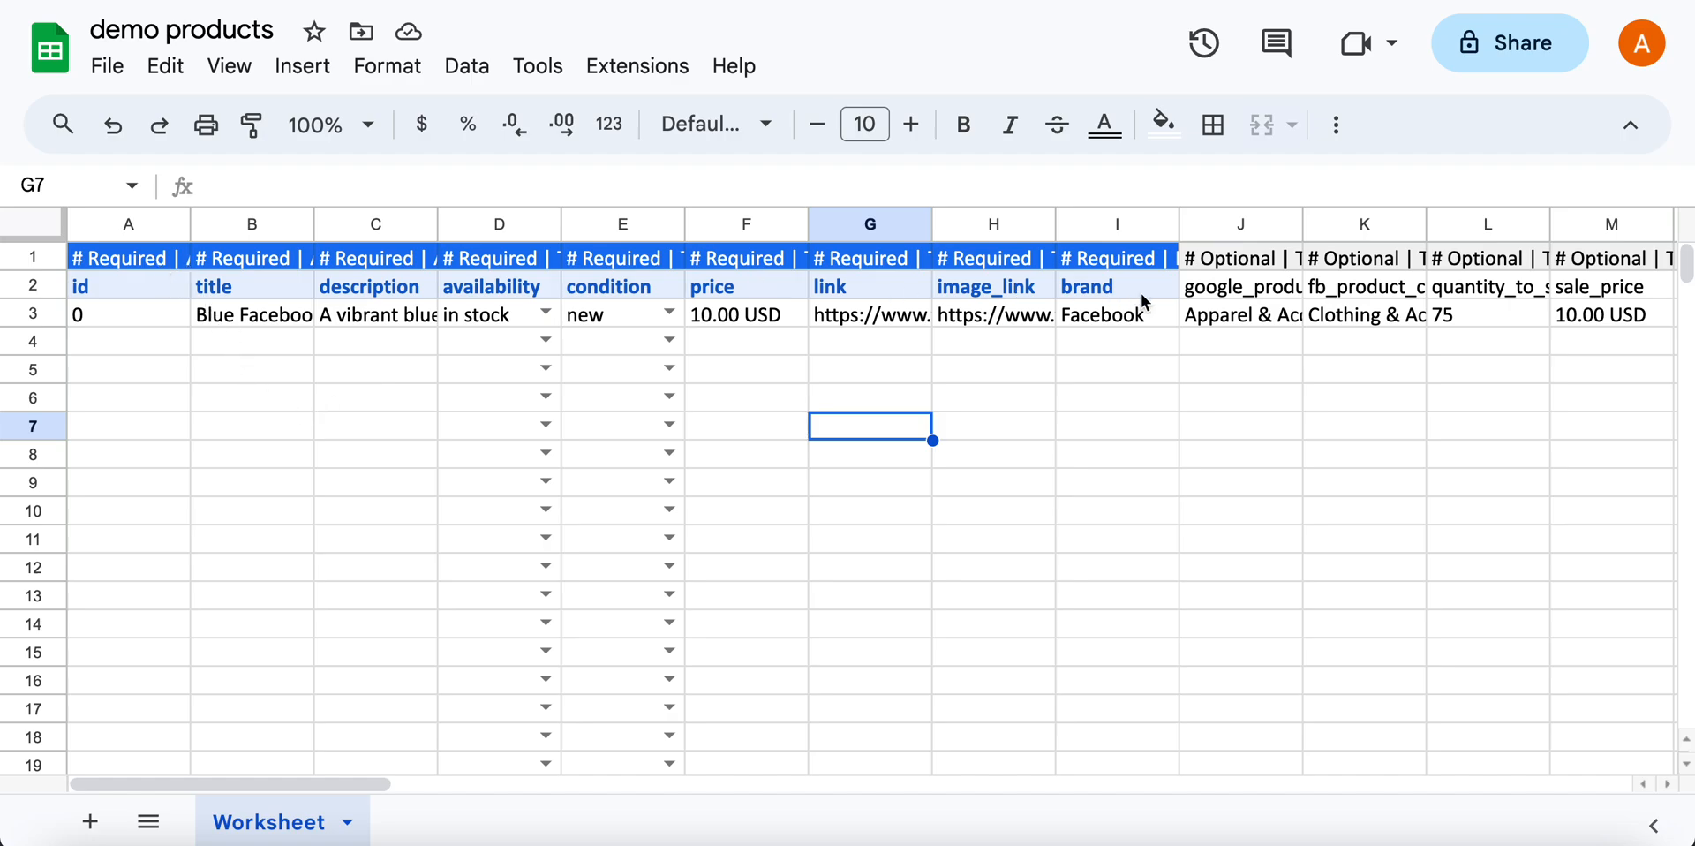
# - Examine the optional column headings and their descriptions in row 1, from google_product_category through to the denim feature columns
pyautogui.click(1263, 259)
pyautogui.press('Right')
pyautogui.press('Right')
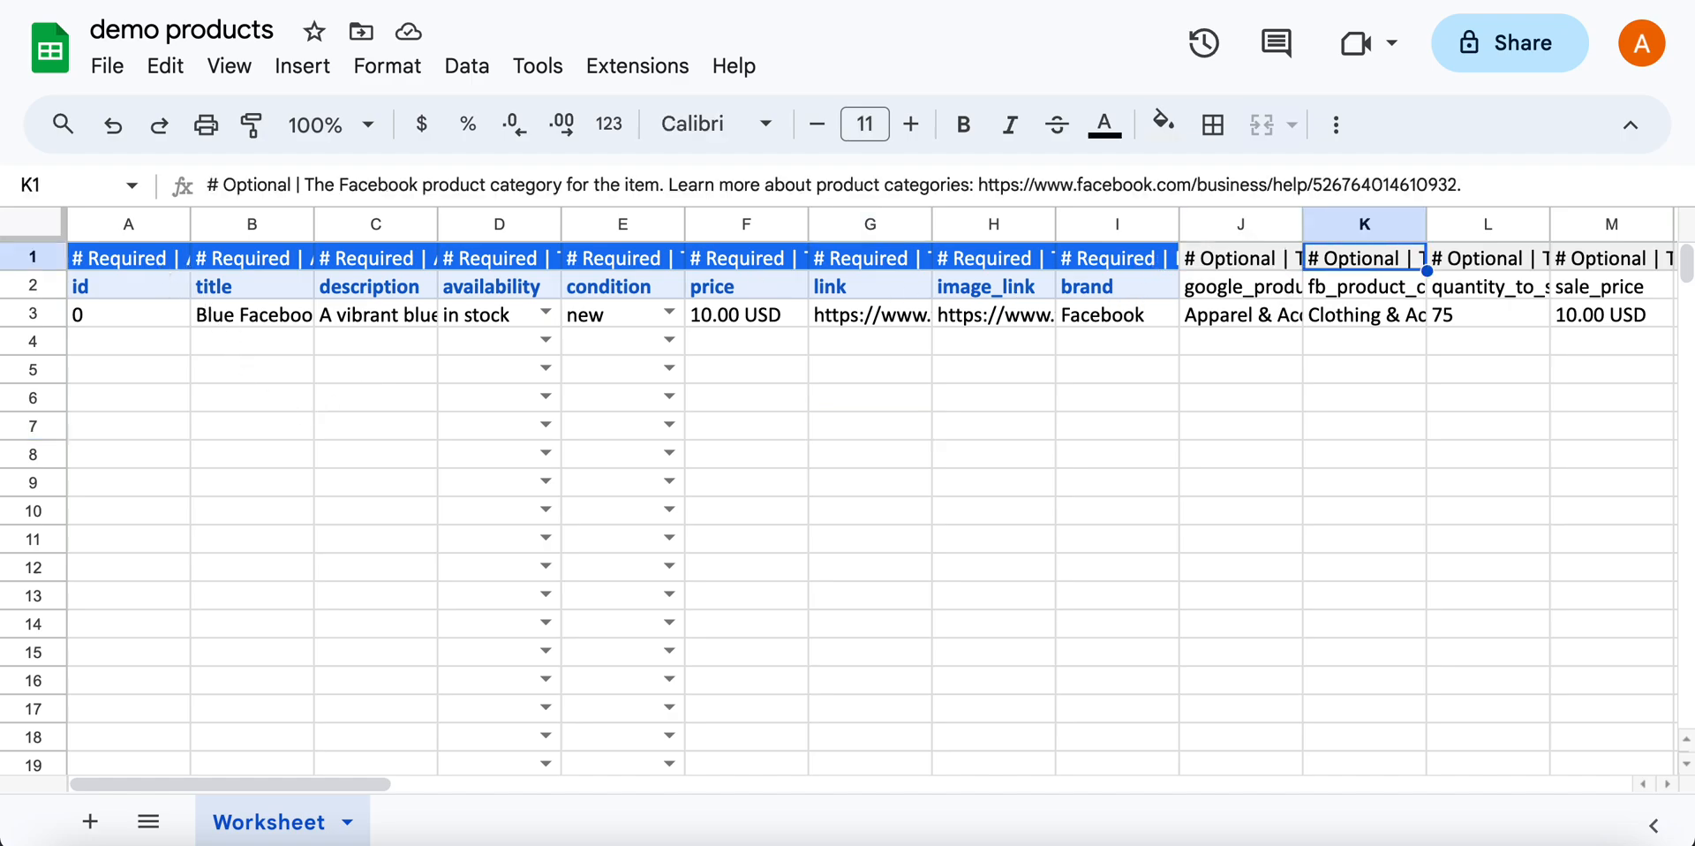
pyautogui.press('Right')
pyautogui.press('Right')
pyautogui.press('Right')
pyautogui.press('Right')
pyautogui.press('Right')
pyautogui.press('Right')
pyautogui.press('Right')
pyautogui.press('Right')
pyautogui.press('Right')
pyautogui.press('Right')
pyautogui.press('Right')
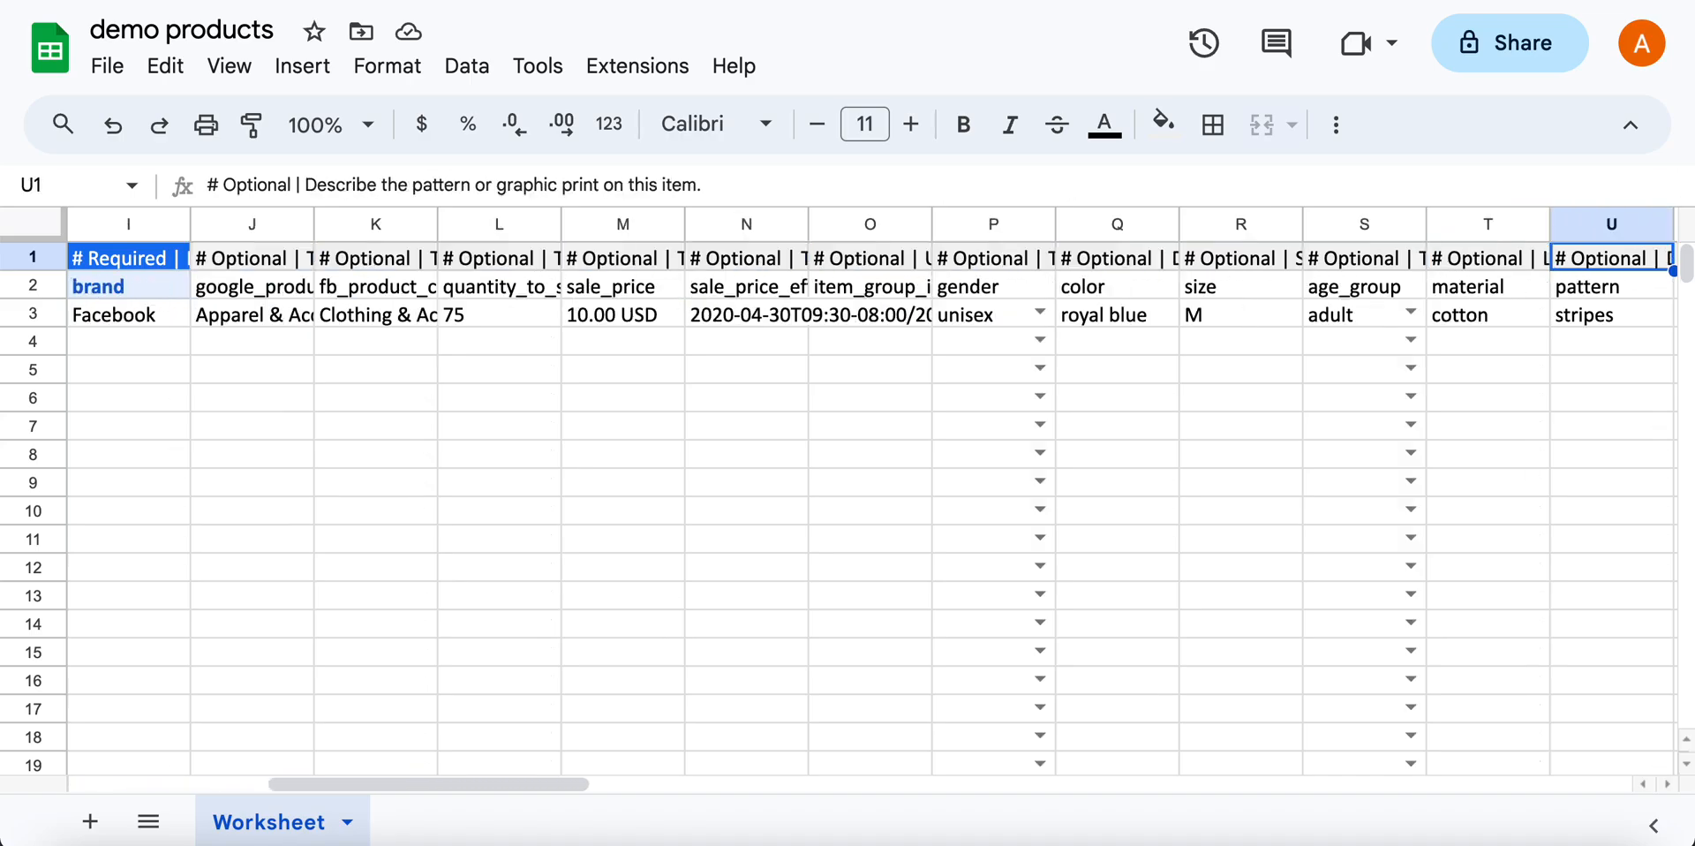
pyautogui.press('Right')
pyautogui.press('Right')
pyautogui.press('Right')
pyautogui.press('Right')
pyautogui.press('Right')
pyautogui.press('Right')
pyautogui.press('Right')
pyautogui.press('Right')
pyautogui.press('Right')
pyautogui.press('Right')
pyautogui.press('Right')
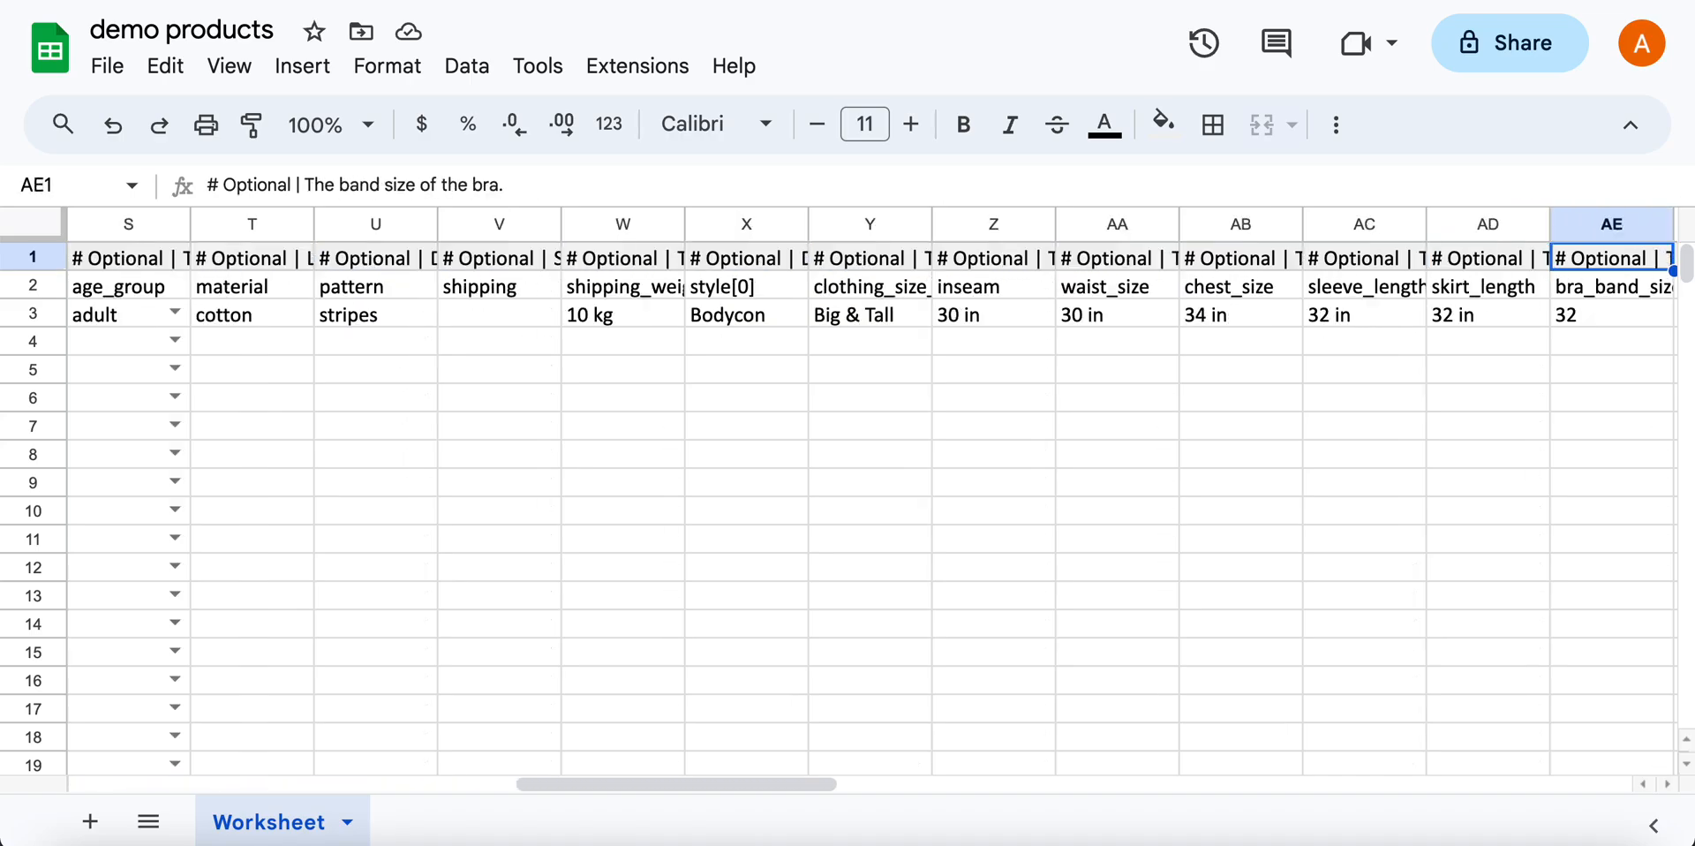
pyautogui.press('Right')
pyautogui.press('Right')
pyautogui.press('Right')
pyautogui.press('Right')
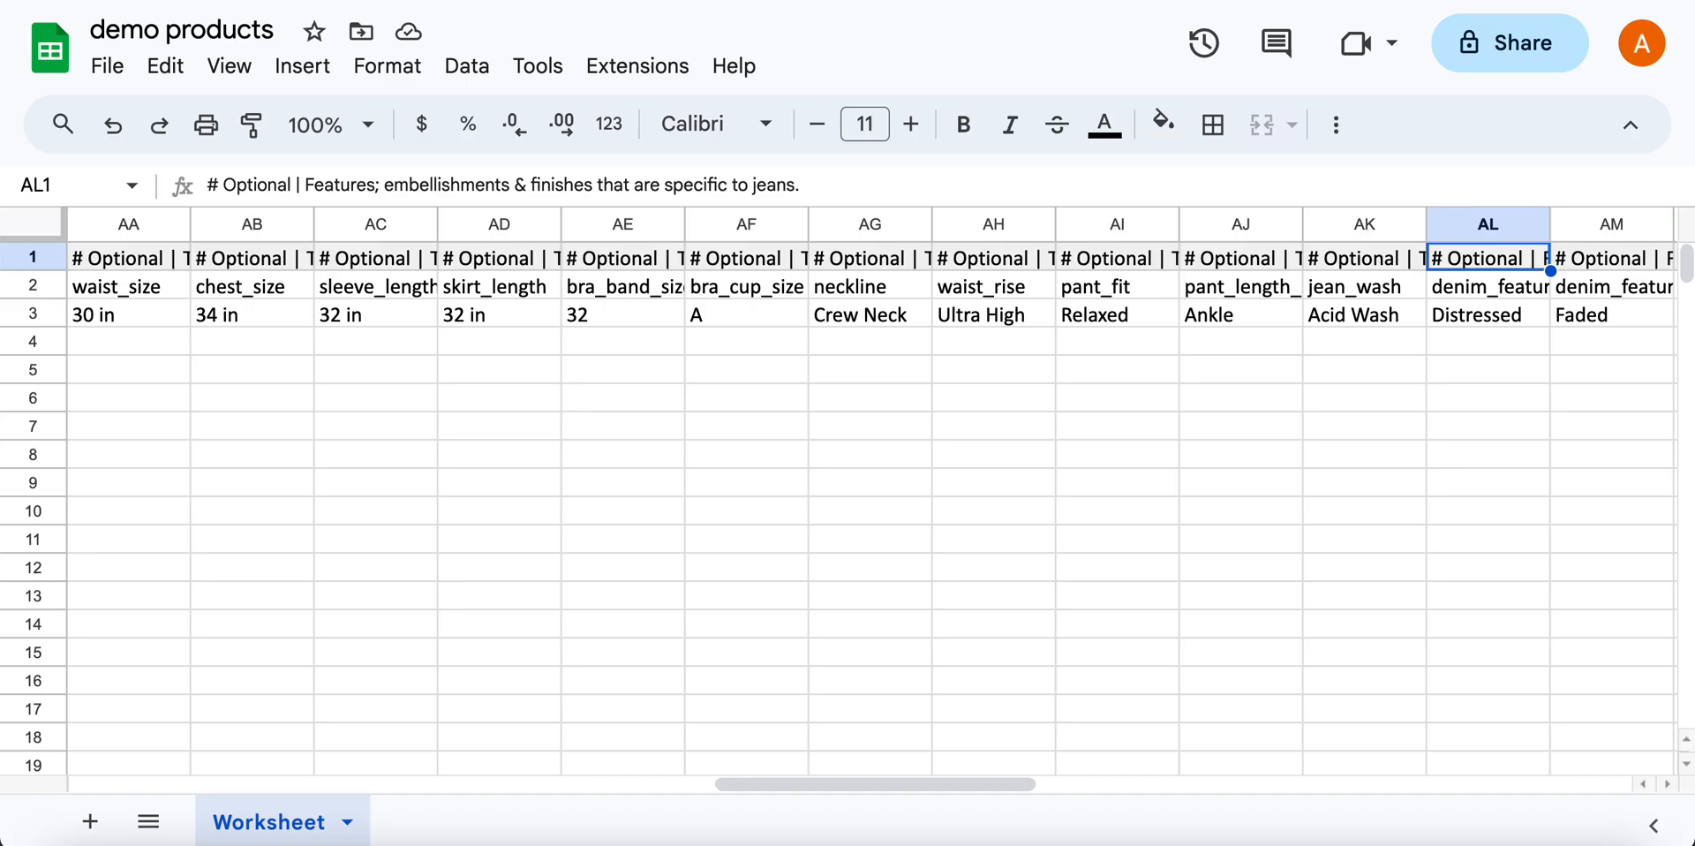
pyautogui.click(766, 405)
pyautogui.hscroll(-10, 767, 409)
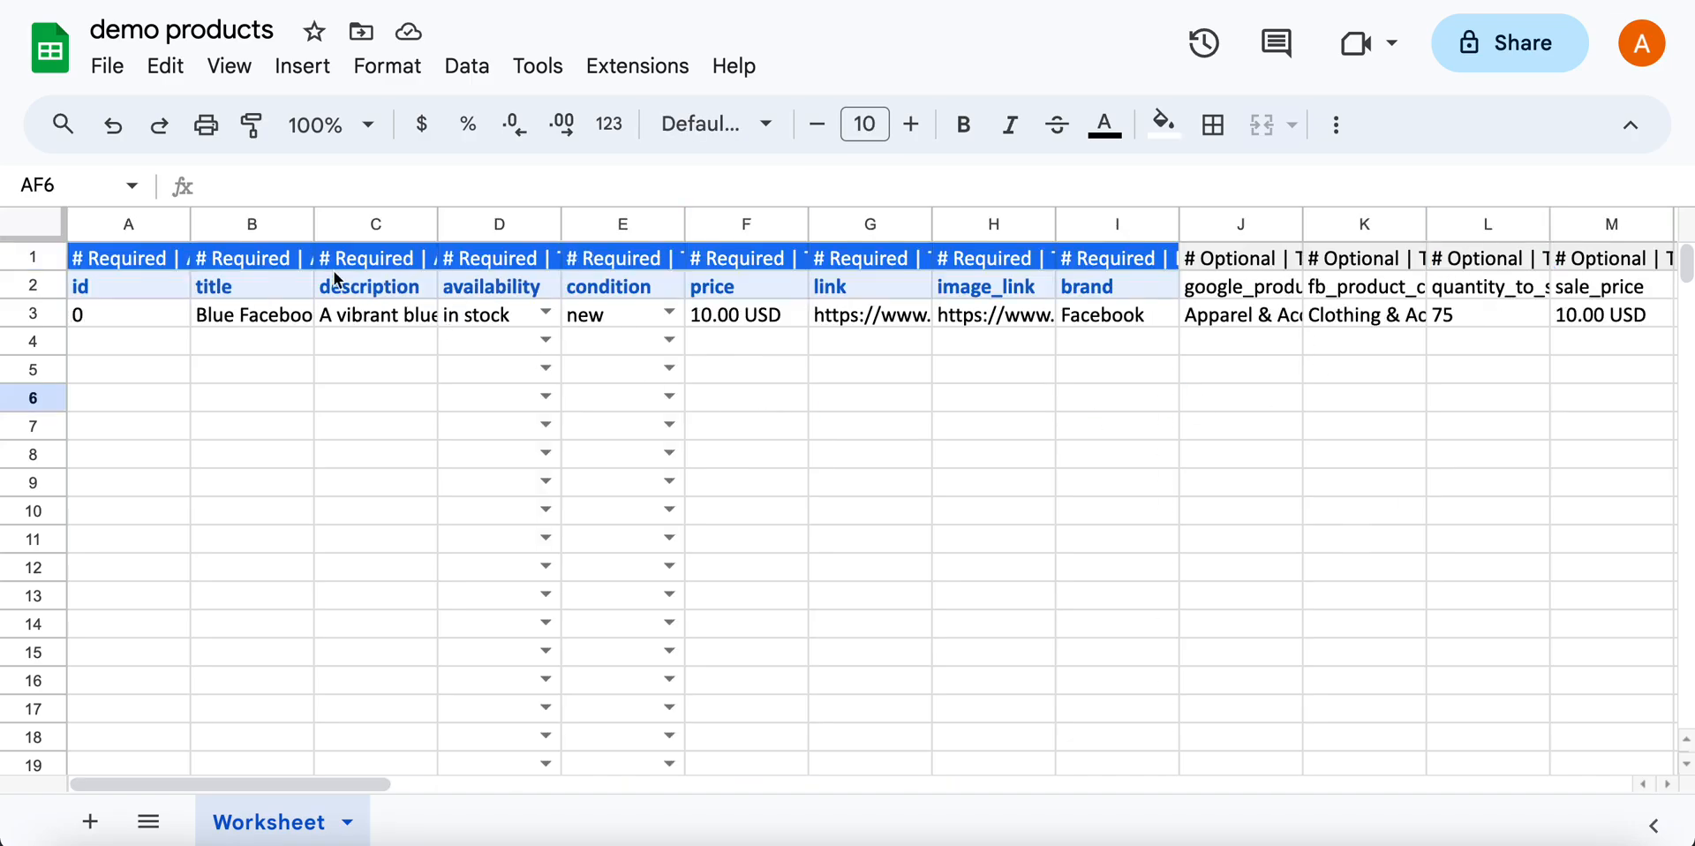
# - Delete all the optional columns from J (google_product_category) through BK
pyautogui.click(1218, 215)
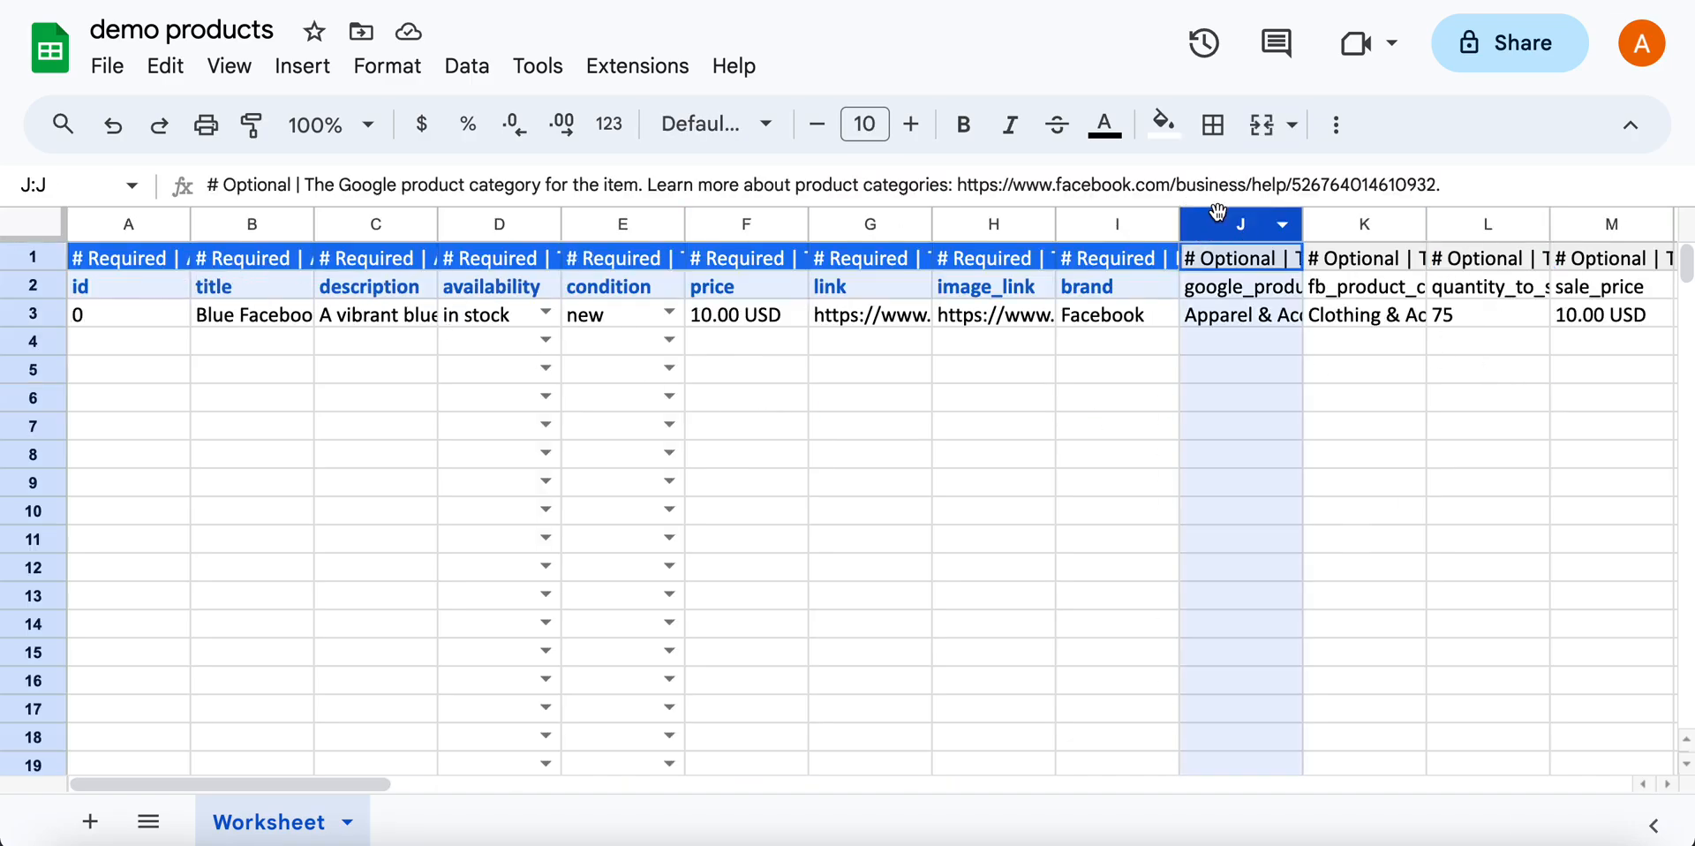
pyautogui.hscroll(15, 1318, 348)
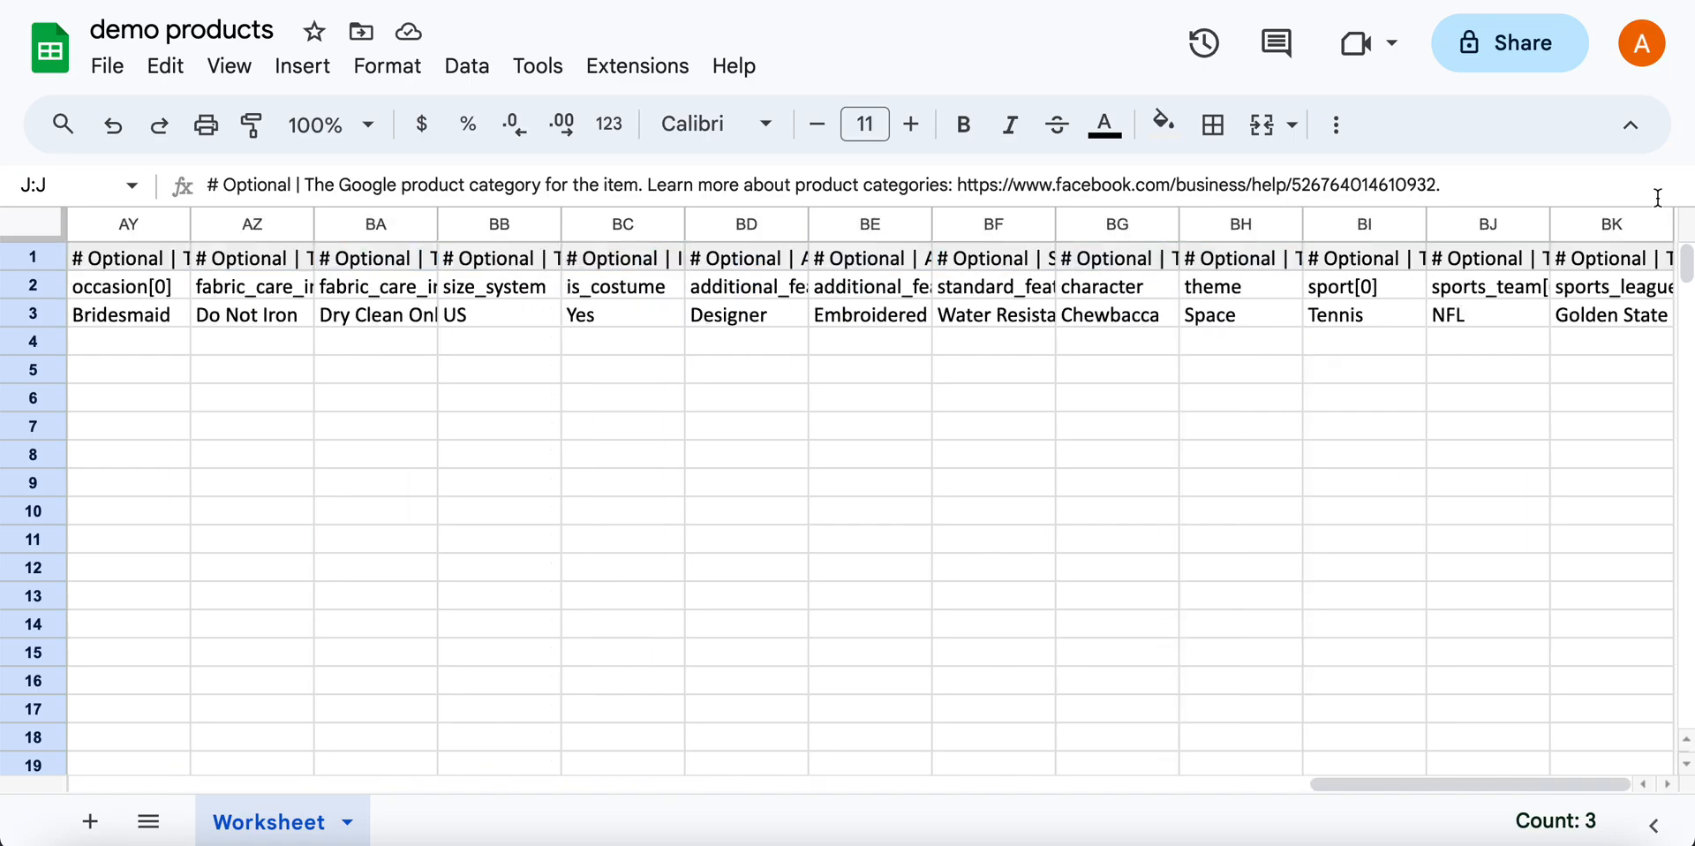
pyautogui.keyDown('shift'); pyautogui.click(1621, 226); pyautogui.keyUp('shift')
pyautogui.rightClick(1621, 225)
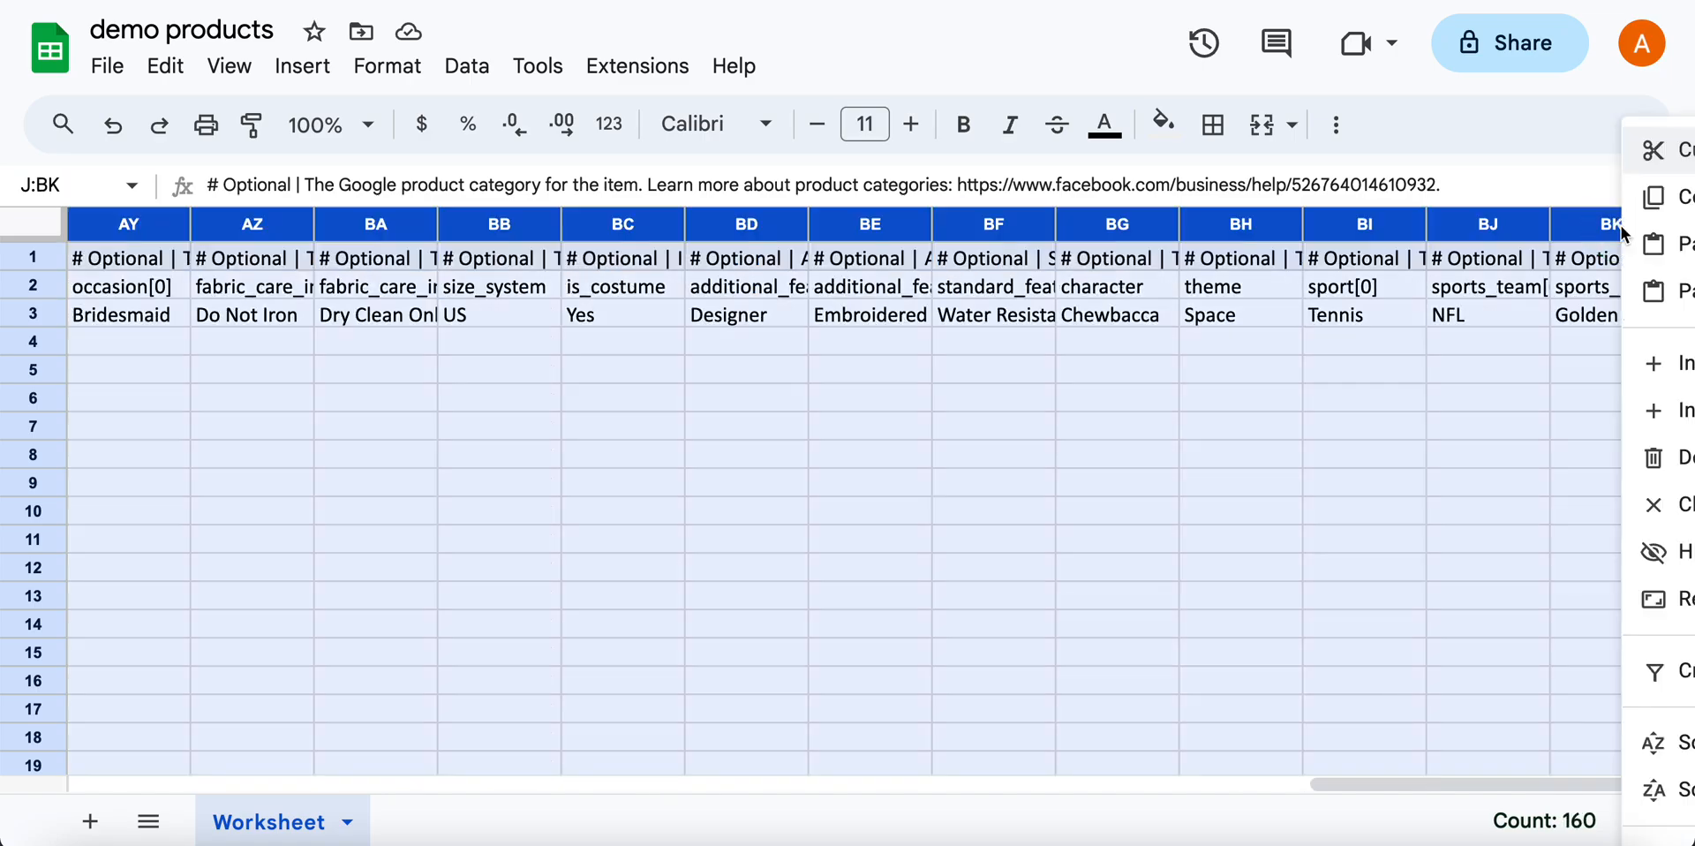
pyautogui.click(1651, 457)
pyautogui.click(500, 396)
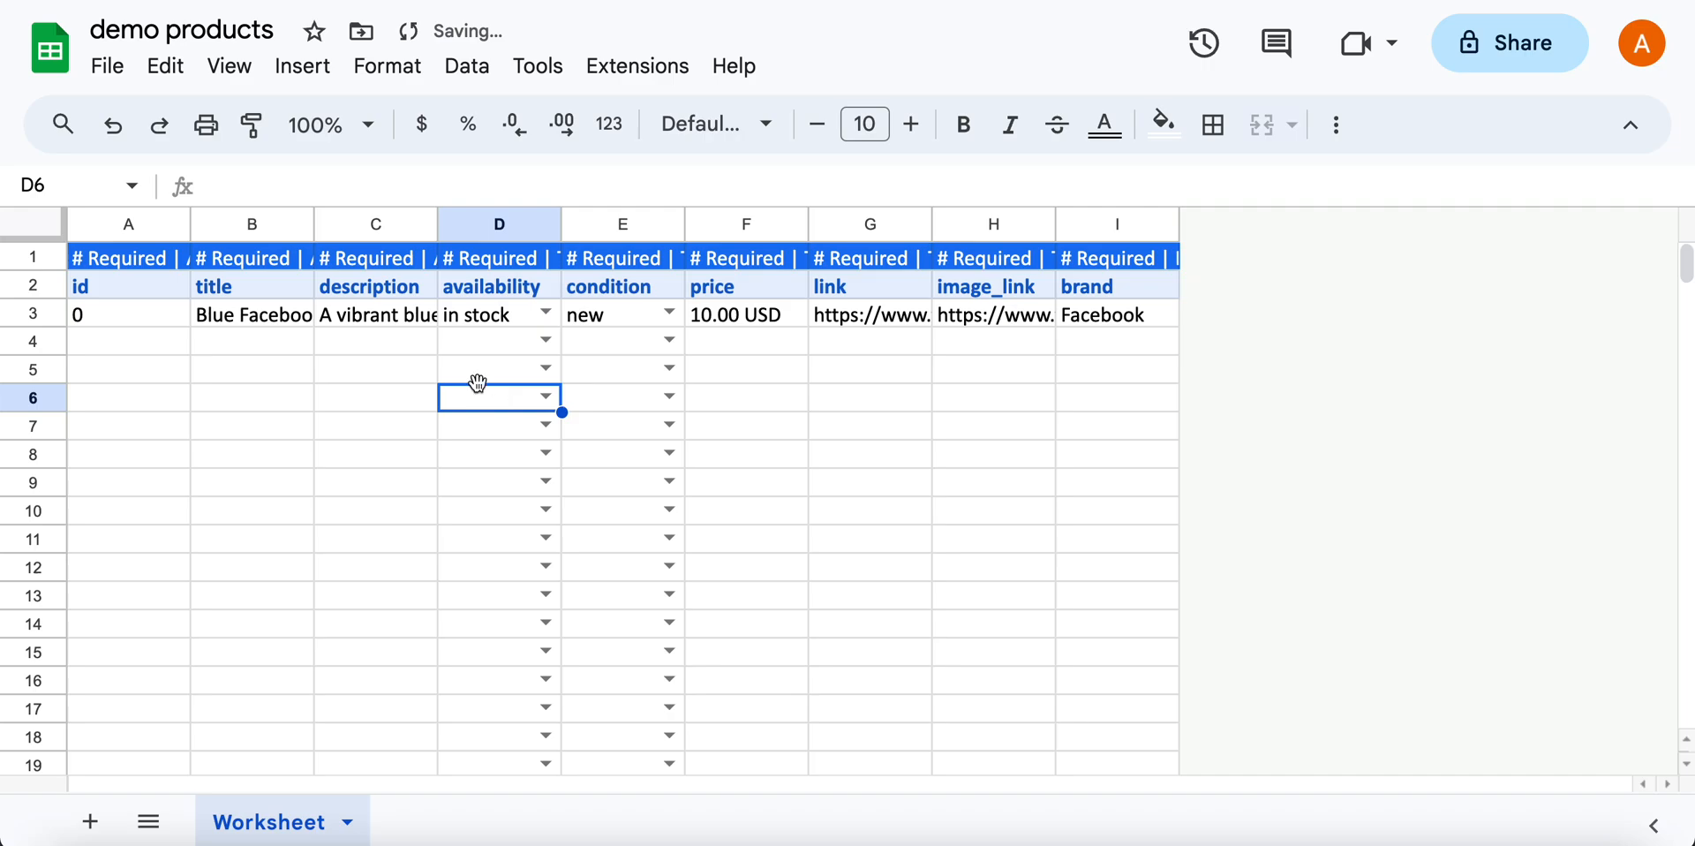
# - Delete row 1 containing the required-field descriptions above the column names
pyautogui.click(20, 263)
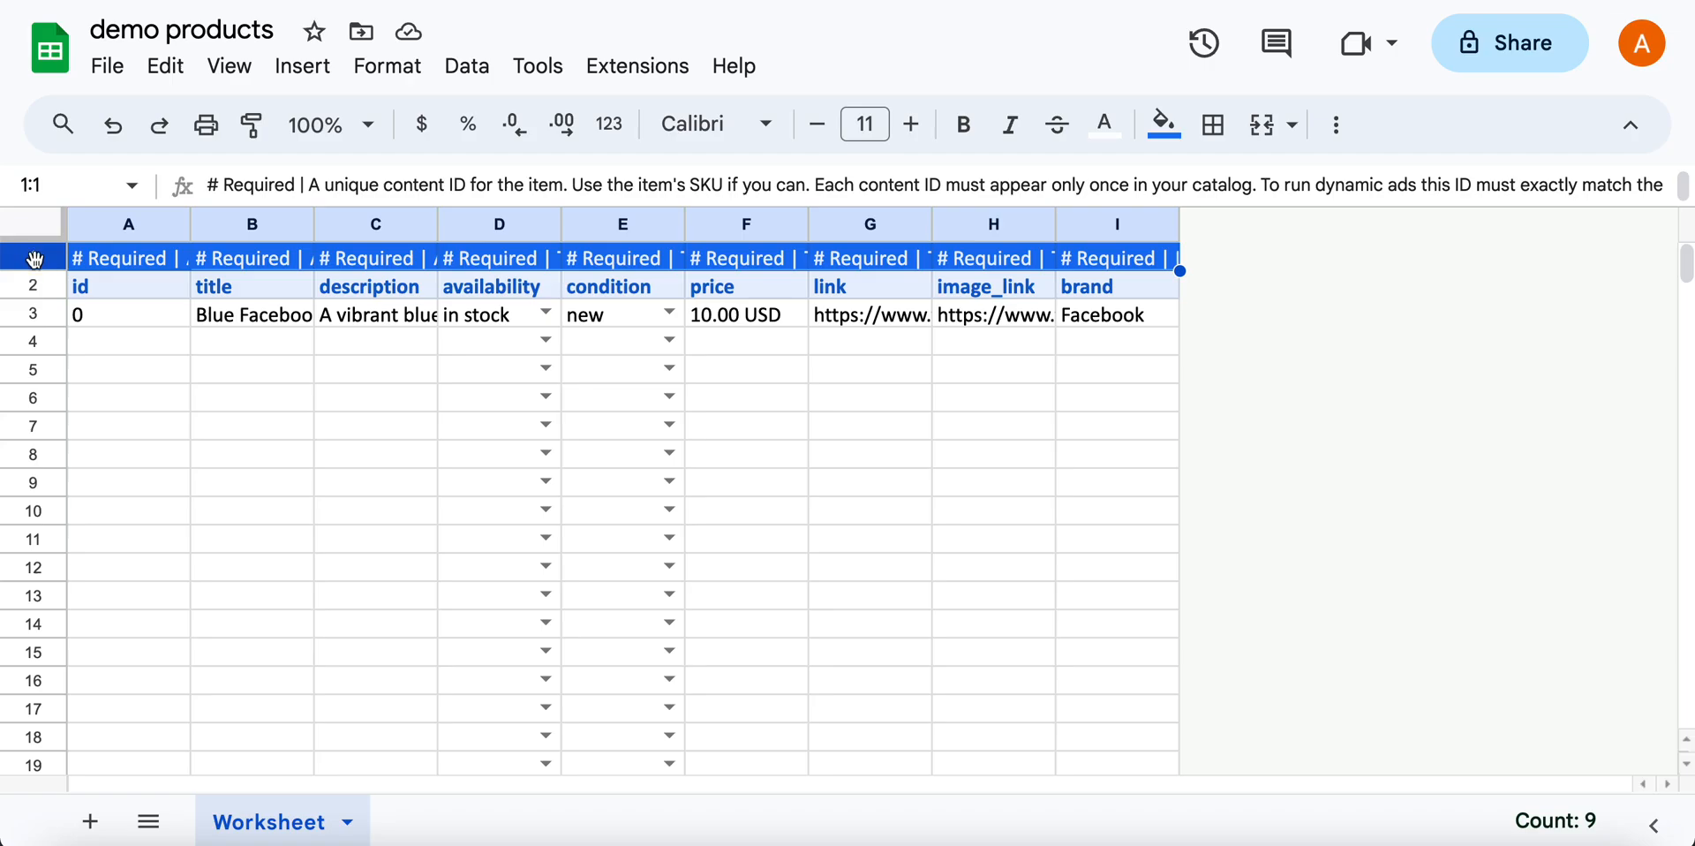
pyautogui.rightClick(25, 257)
pyautogui.click(168, 457)
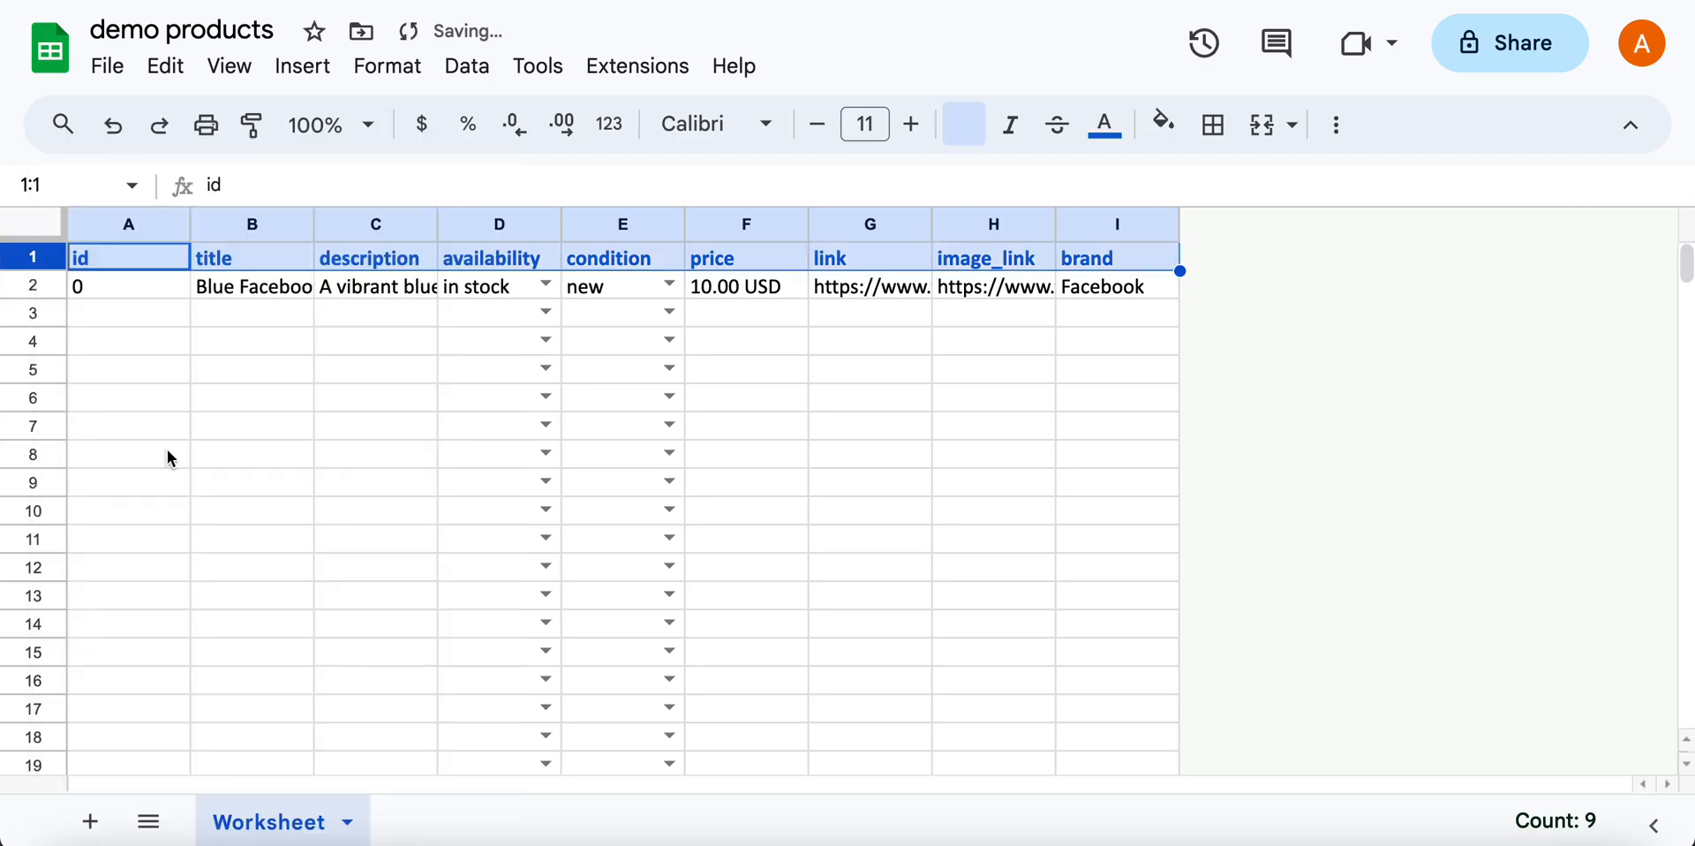
pyautogui.click(768, 397)
# - Enter the product ids 100, 101 and 102 in cells A3 to A5 of the id column
pyautogui.click(148, 258)
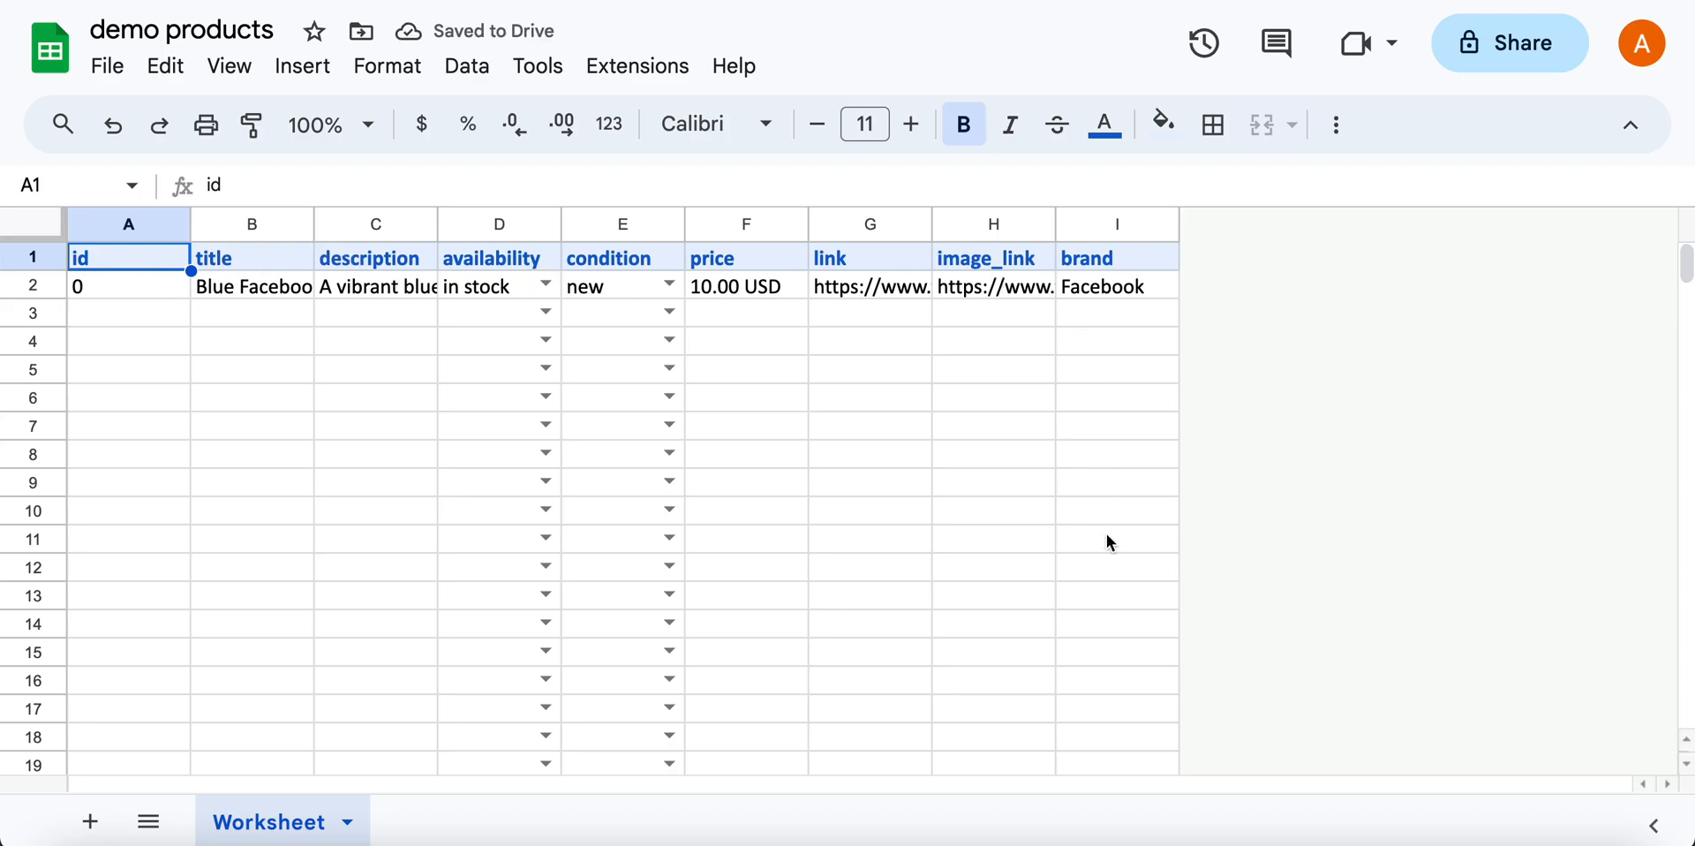
pyautogui.click(128, 296)
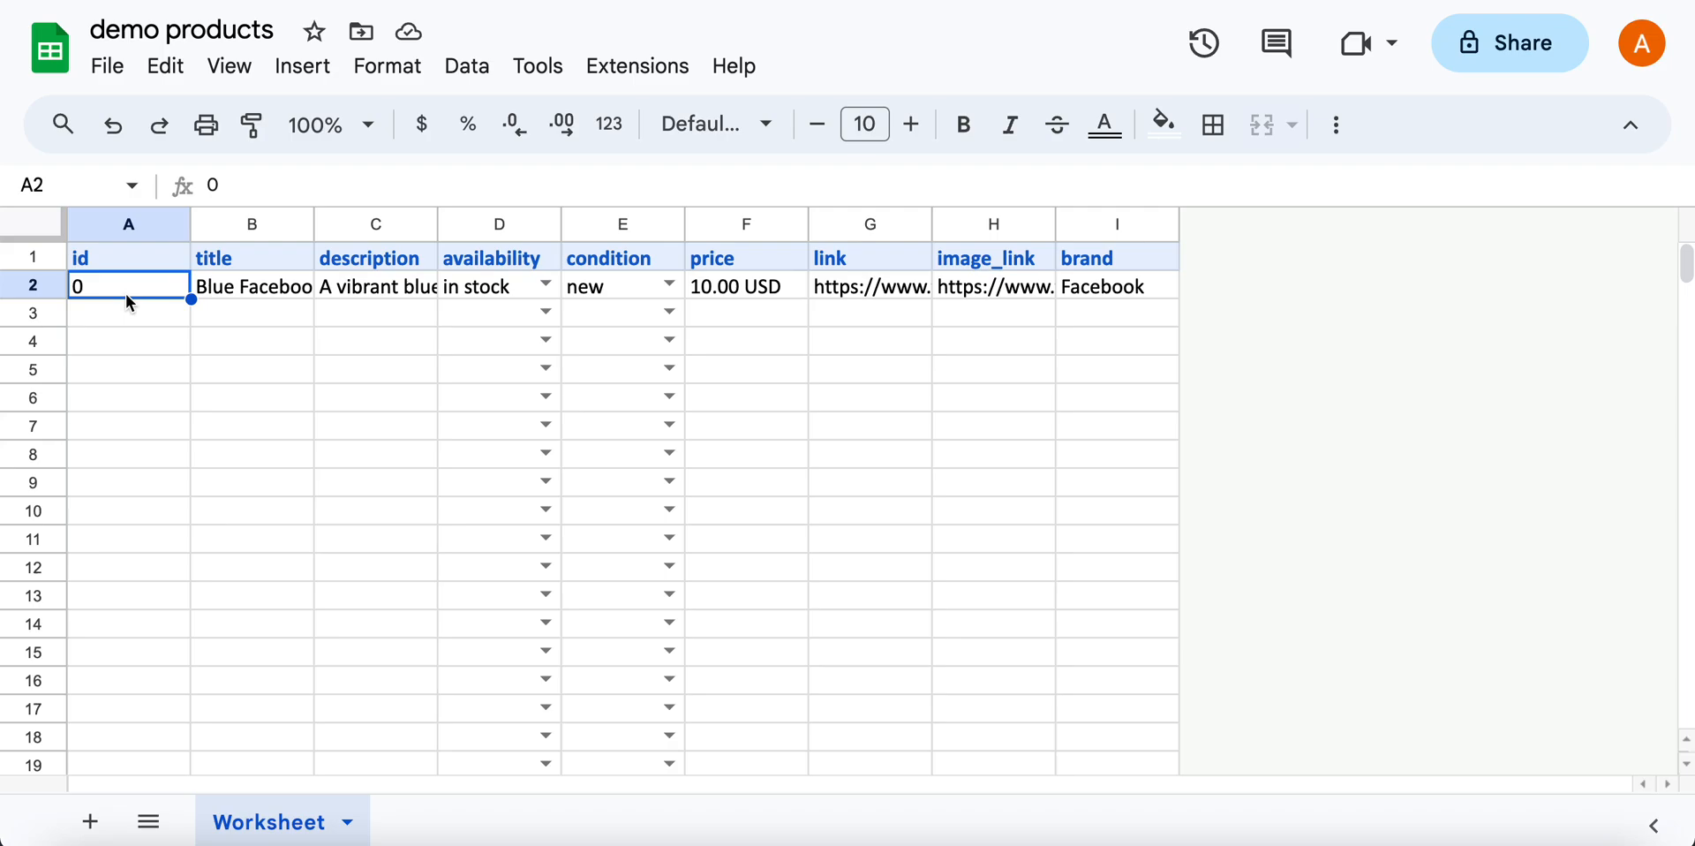
pyautogui.press('Down')
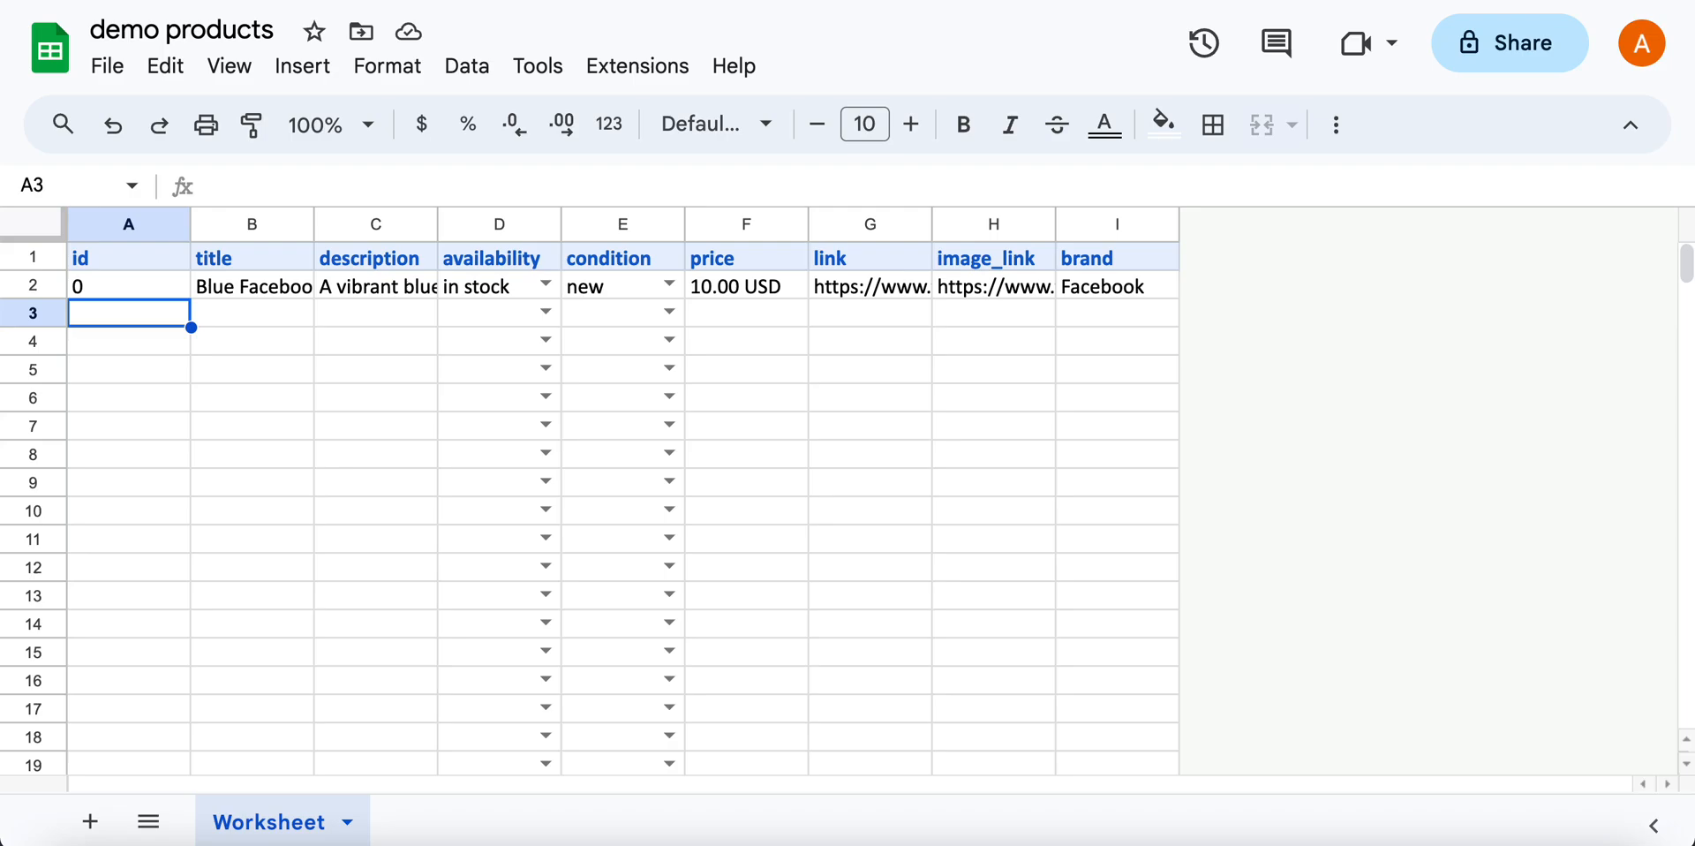
pyautogui.write('100')
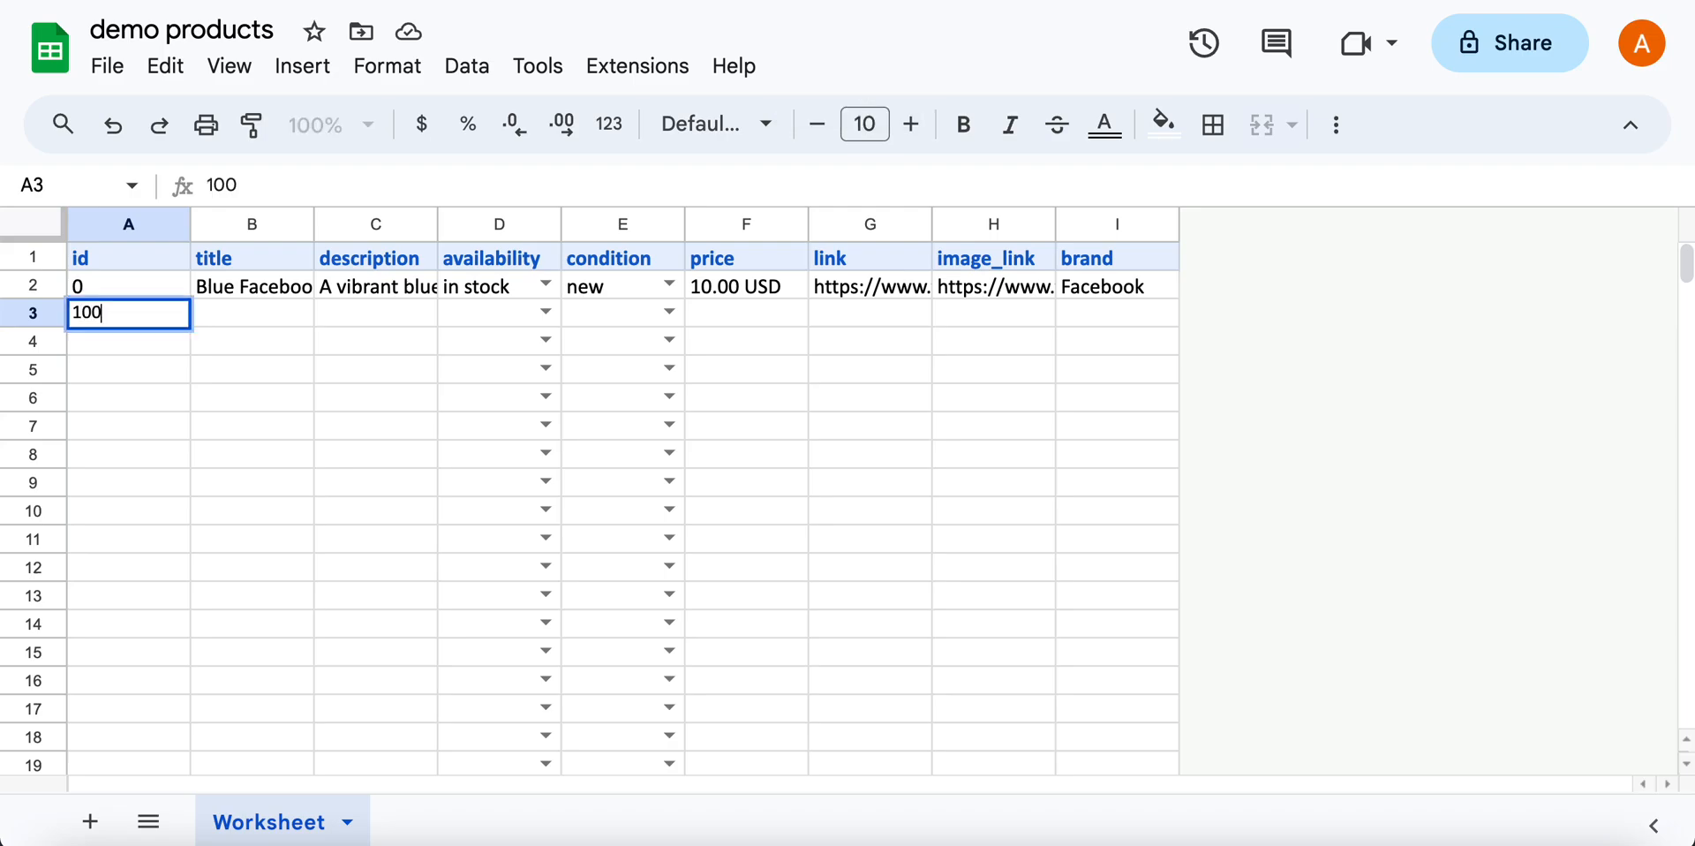
pyautogui.press('Return')
pyautogui.write('101')
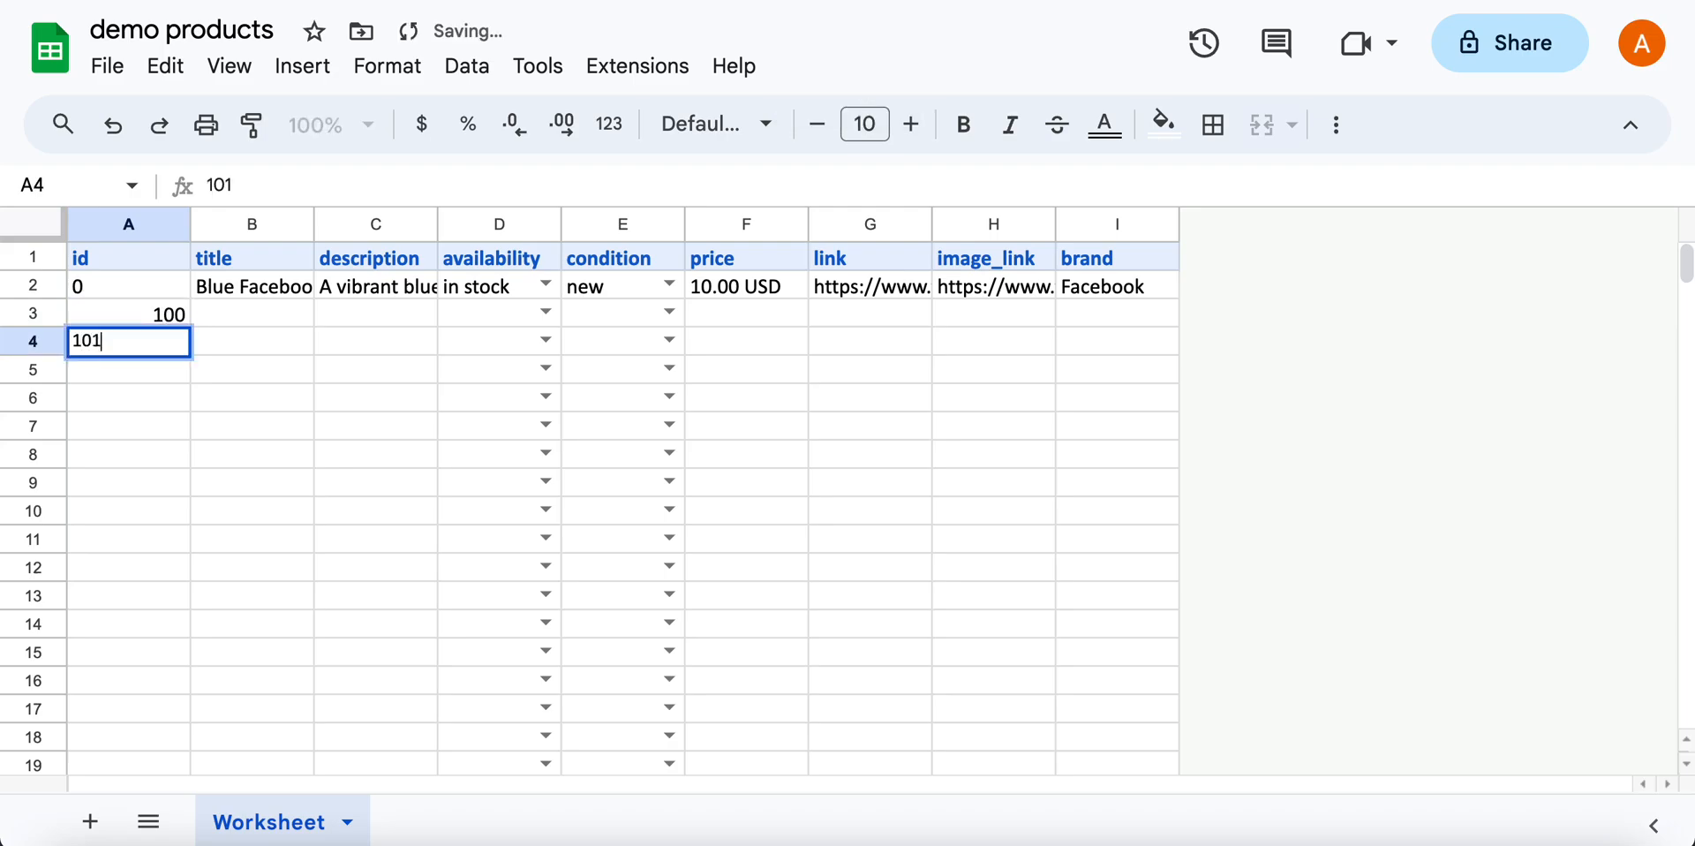
pyautogui.press('Return')
pyautogui.write('102')
pyautogui.press('Return')
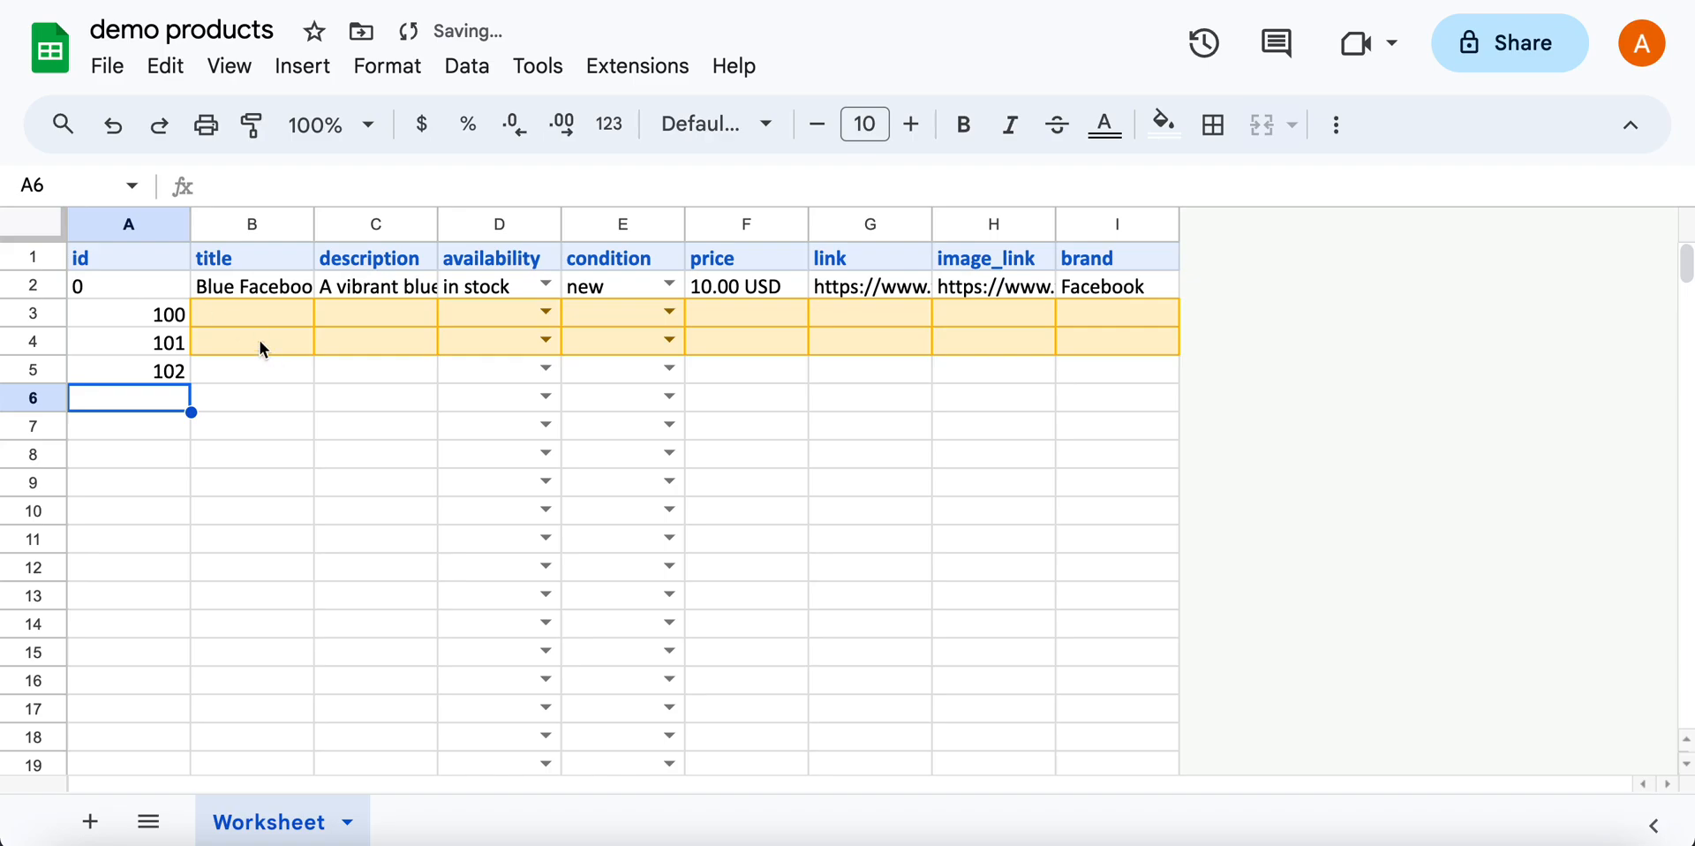
# - Copy the sample title and description from B2:C2 into rows 3, 4 and 5
pyautogui.click(258, 297)
pyautogui.hotkey('shift', 'Right')
pyautogui.hotkey('ctrl', 'c')
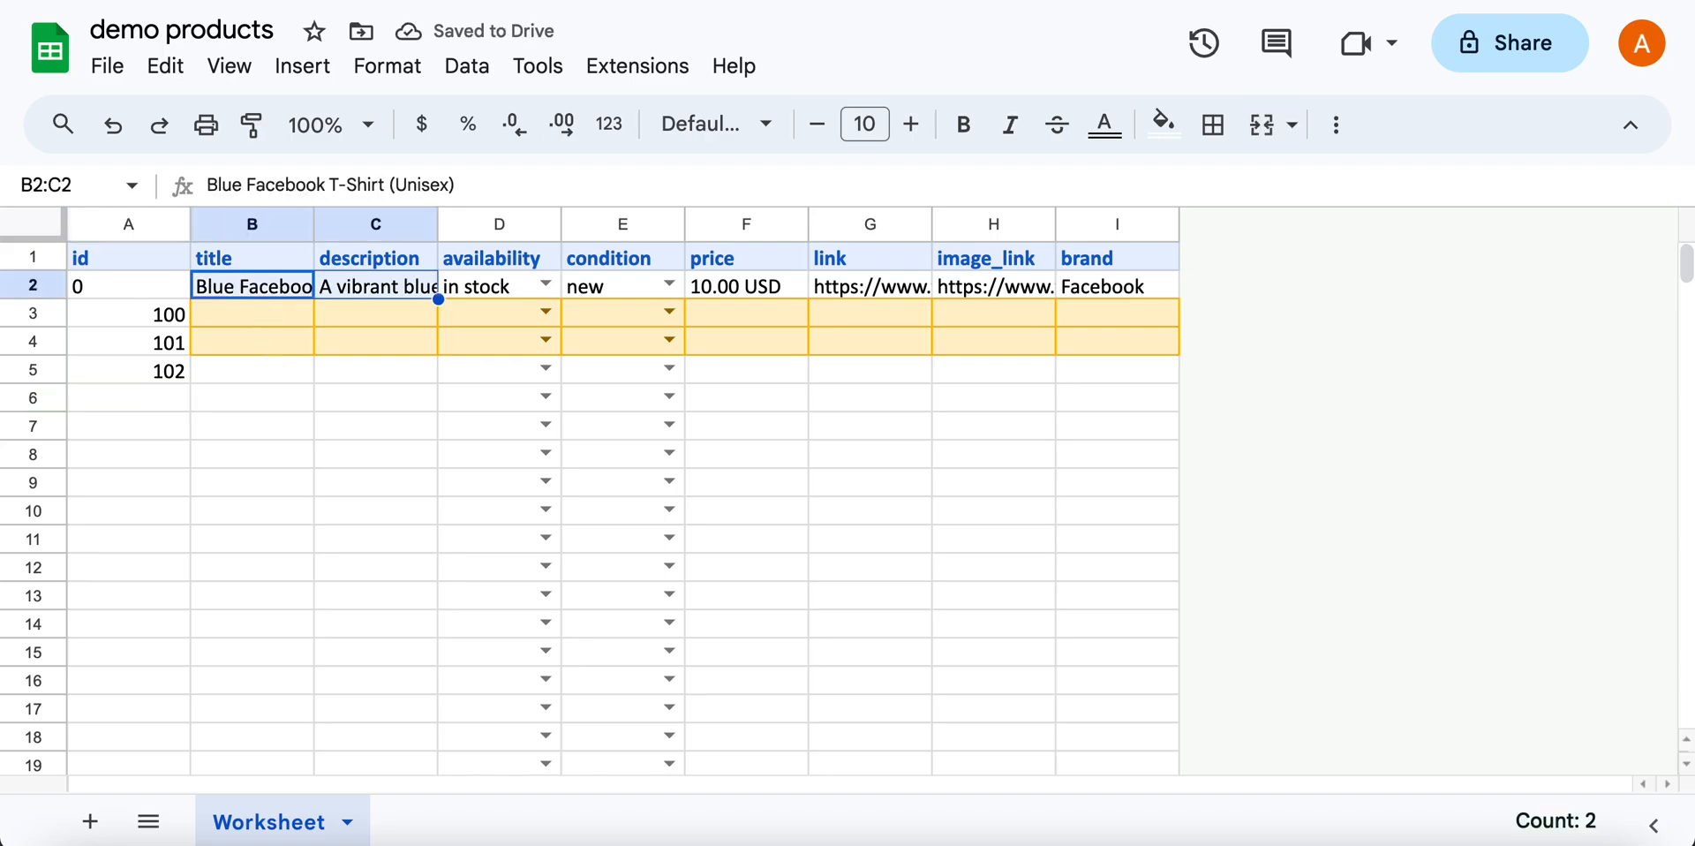
pyautogui.click(260, 311)
pyautogui.hotkey('ctrl', 'v')
pyautogui.press('Down')
pyautogui.hotkey('ctrl', 'v')
pyautogui.press('Down')
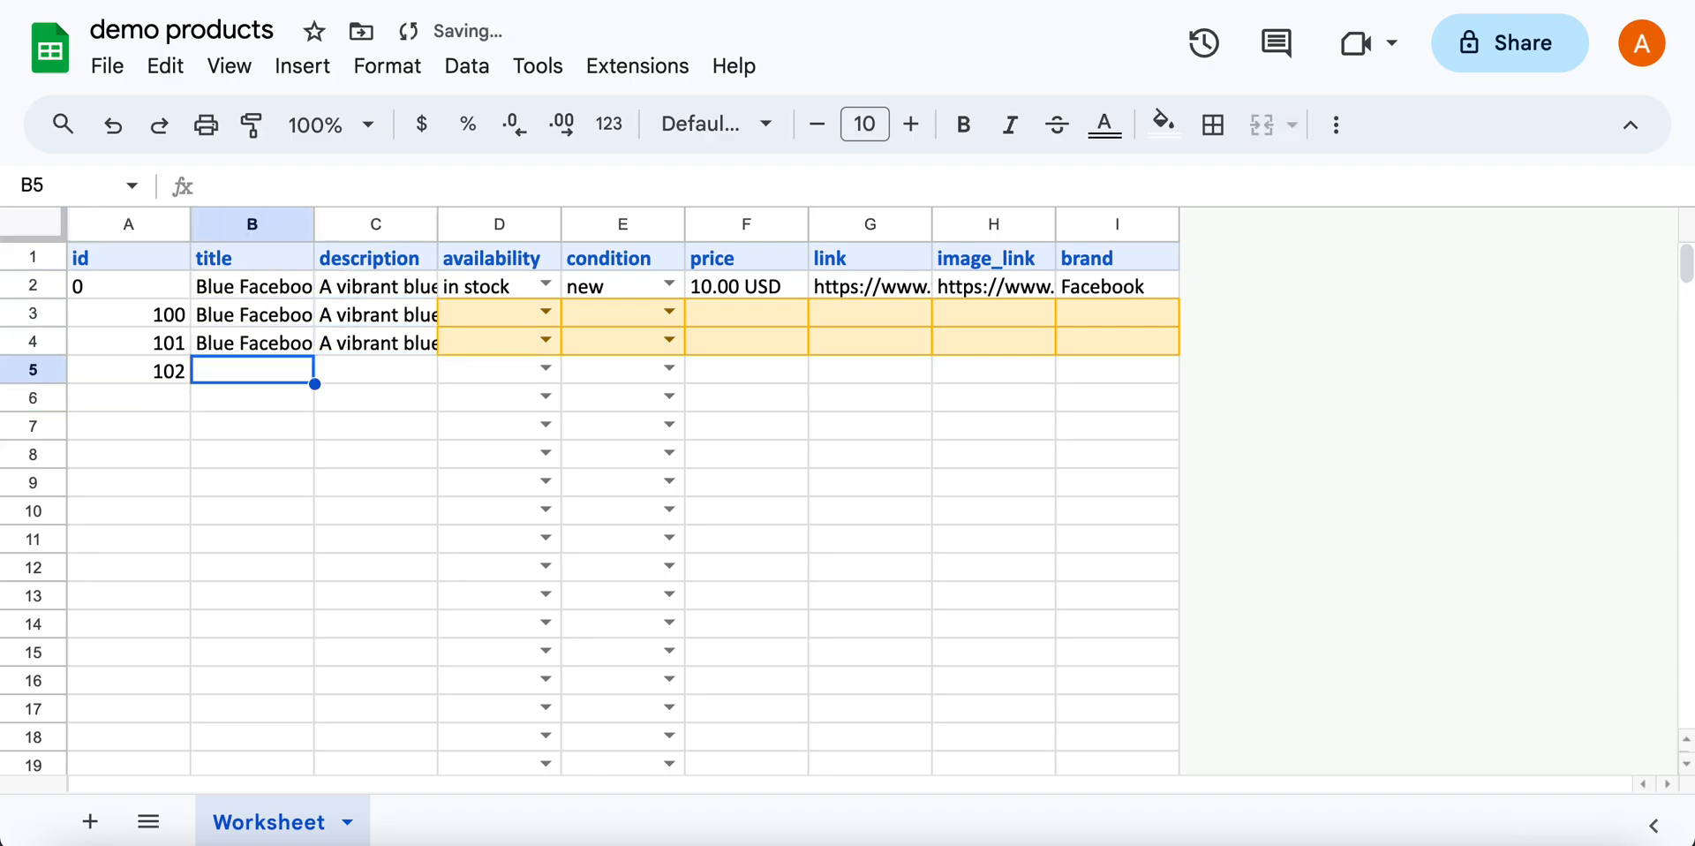
pyautogui.hotkey('ctrl', 'v')
# - Set the availability of the three new products in D3 to D5 to in stock
pyautogui.press('Right')
pyautogui.press('Right')
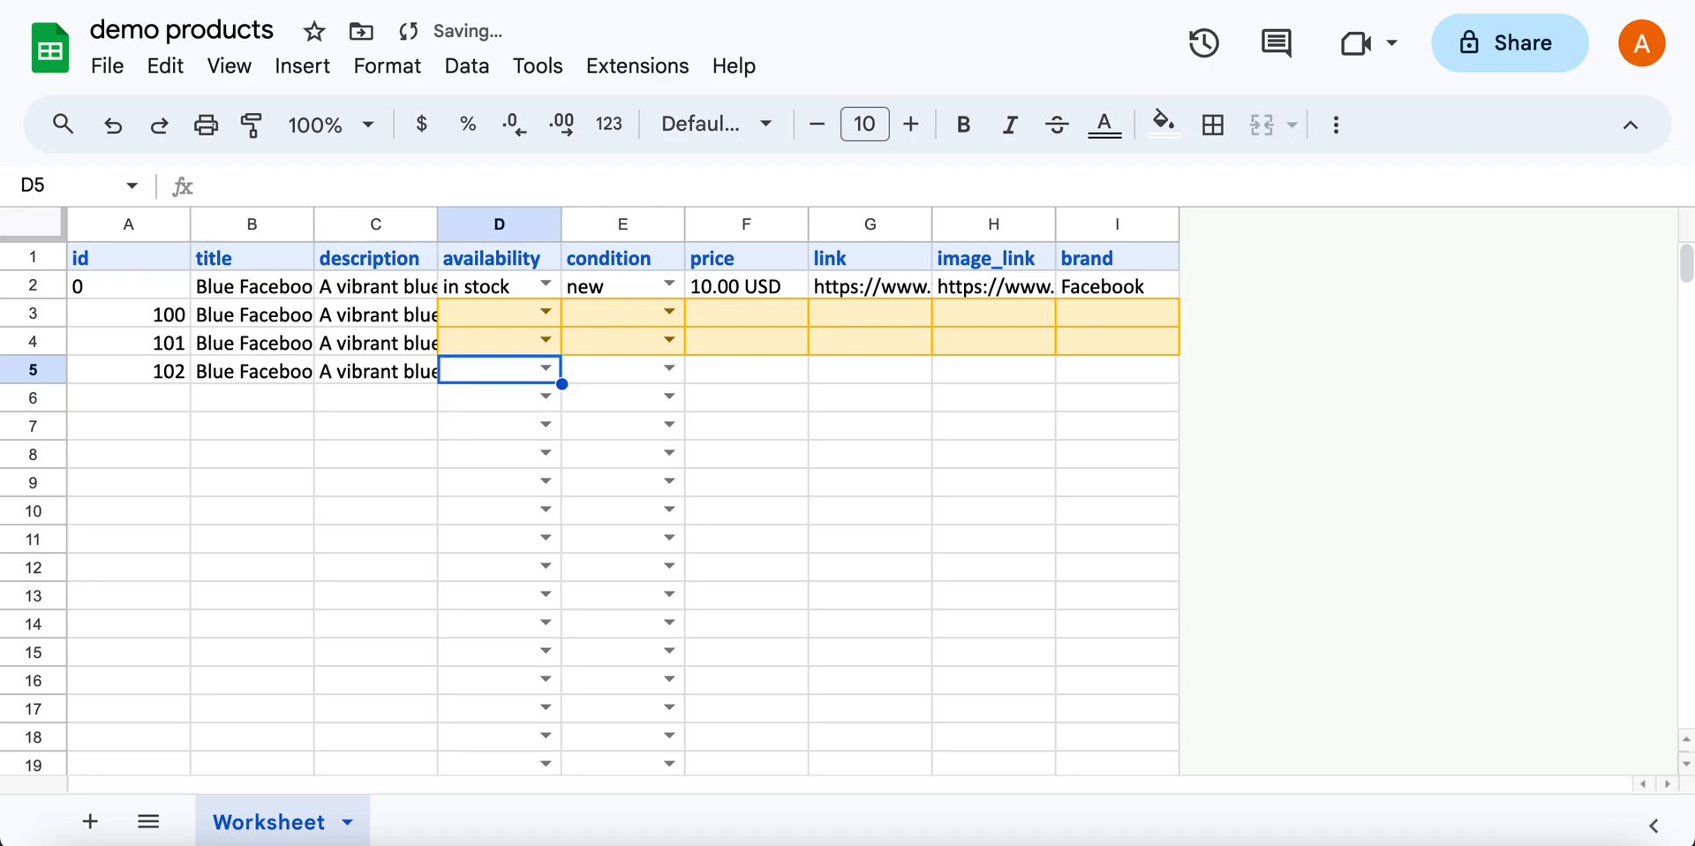
pyautogui.press('Up')
pyautogui.press('Up')
pyautogui.click(546, 312)
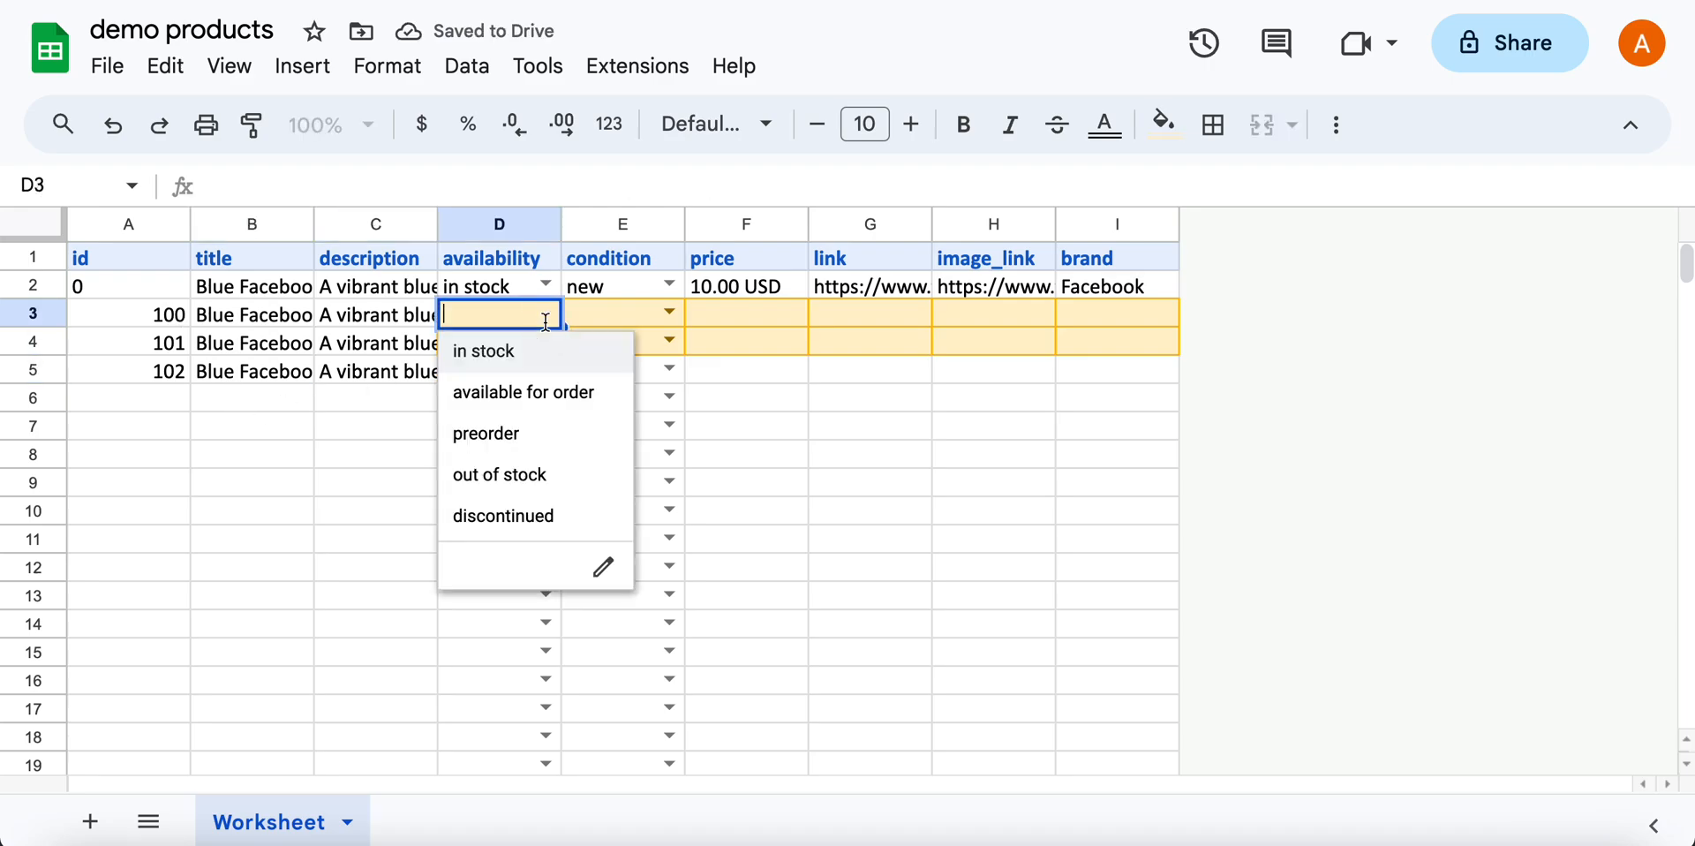
pyautogui.click(547, 347)
pyautogui.click(547, 347)
pyautogui.click(540, 382)
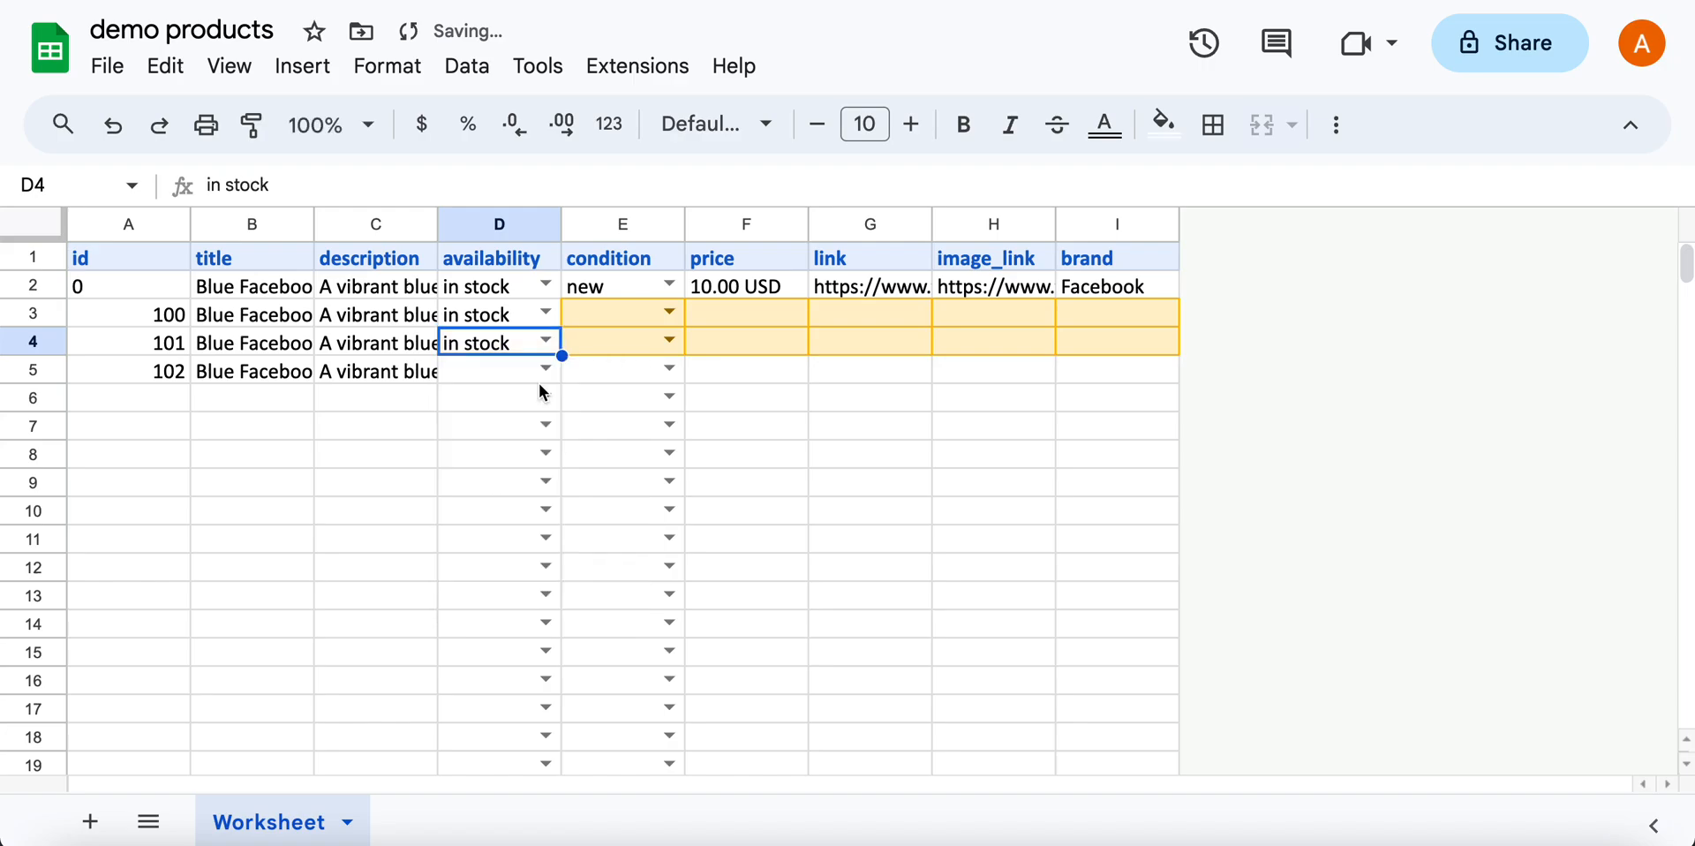
pyautogui.click(555, 368)
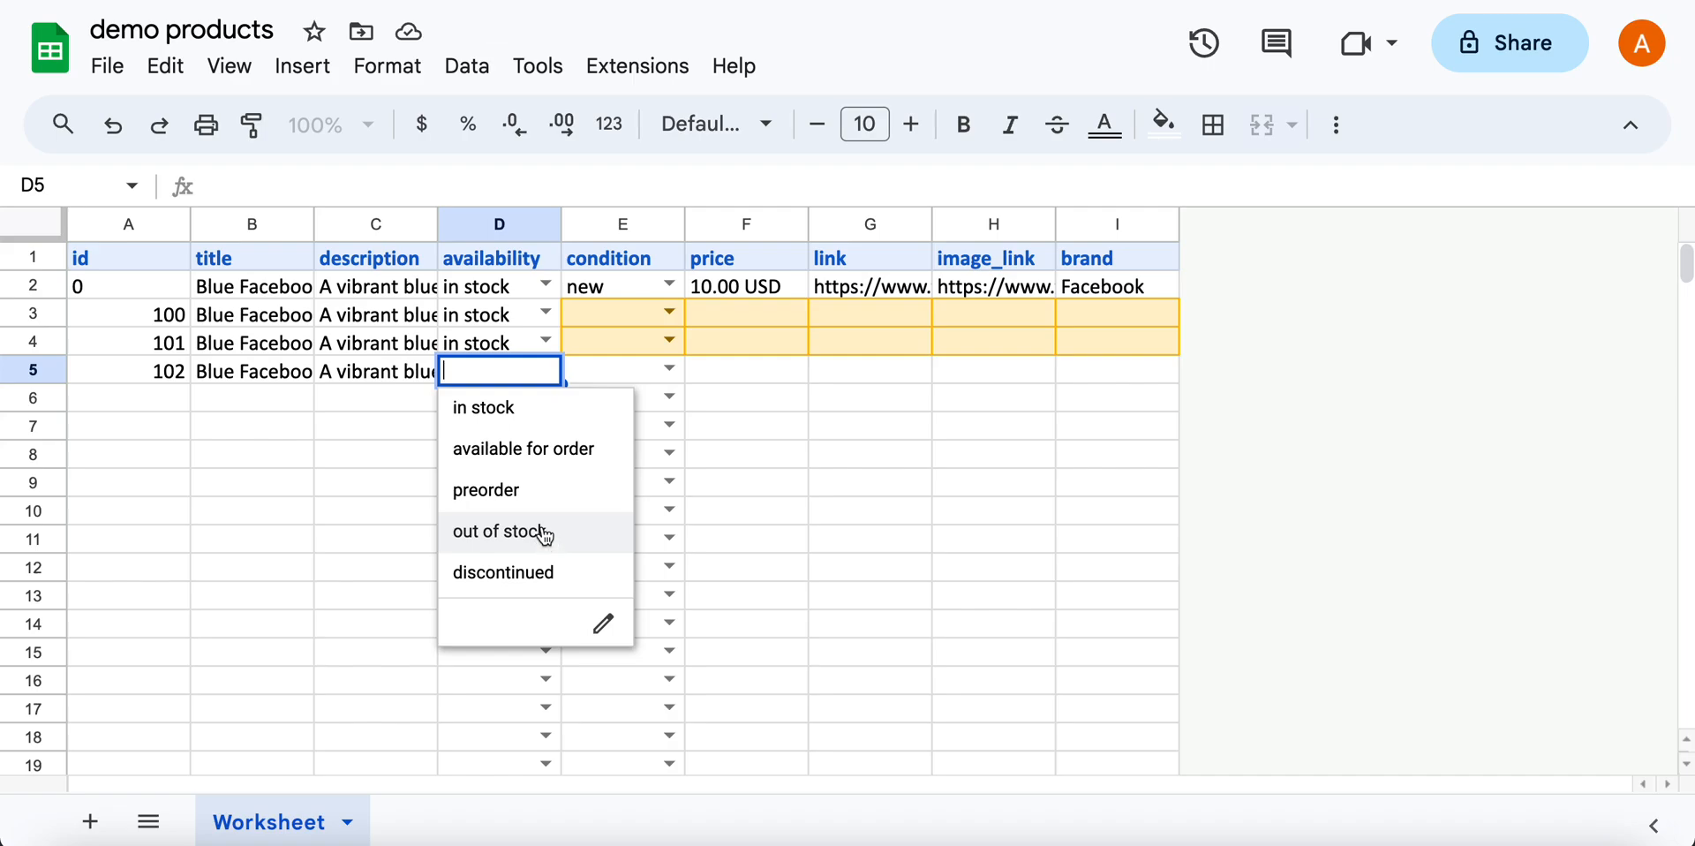
pyautogui.click(534, 426)
# - Set the condition of the three new products in E3 to E5 to new
pyautogui.click(670, 313)
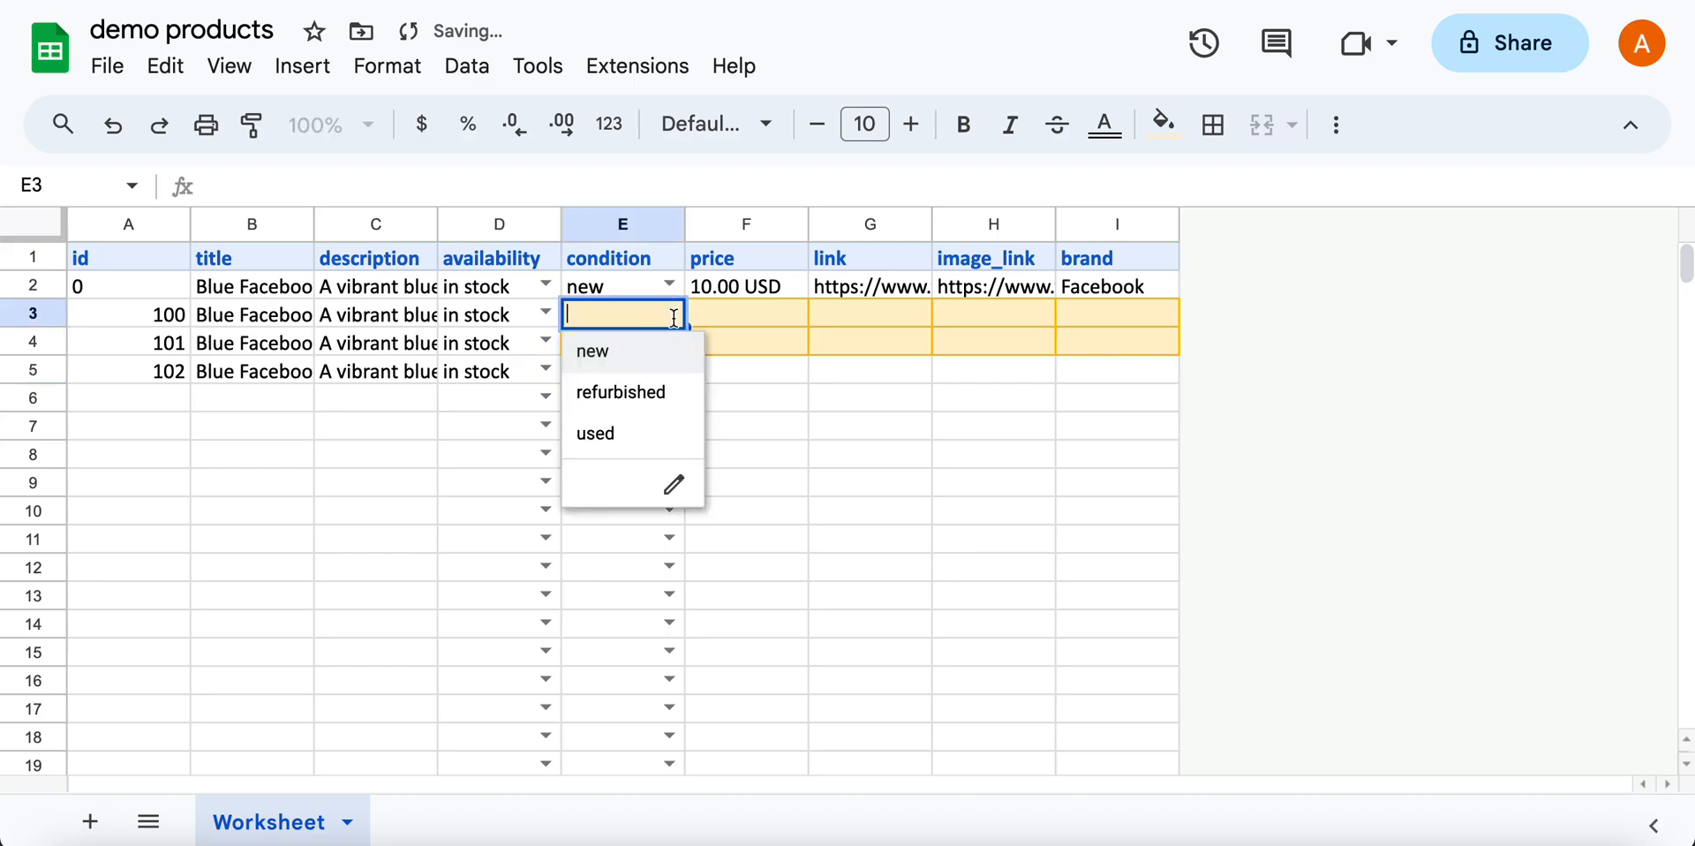
pyautogui.click(664, 350)
pyautogui.click(668, 342)
pyautogui.click(671, 378)
pyautogui.click(670, 375)
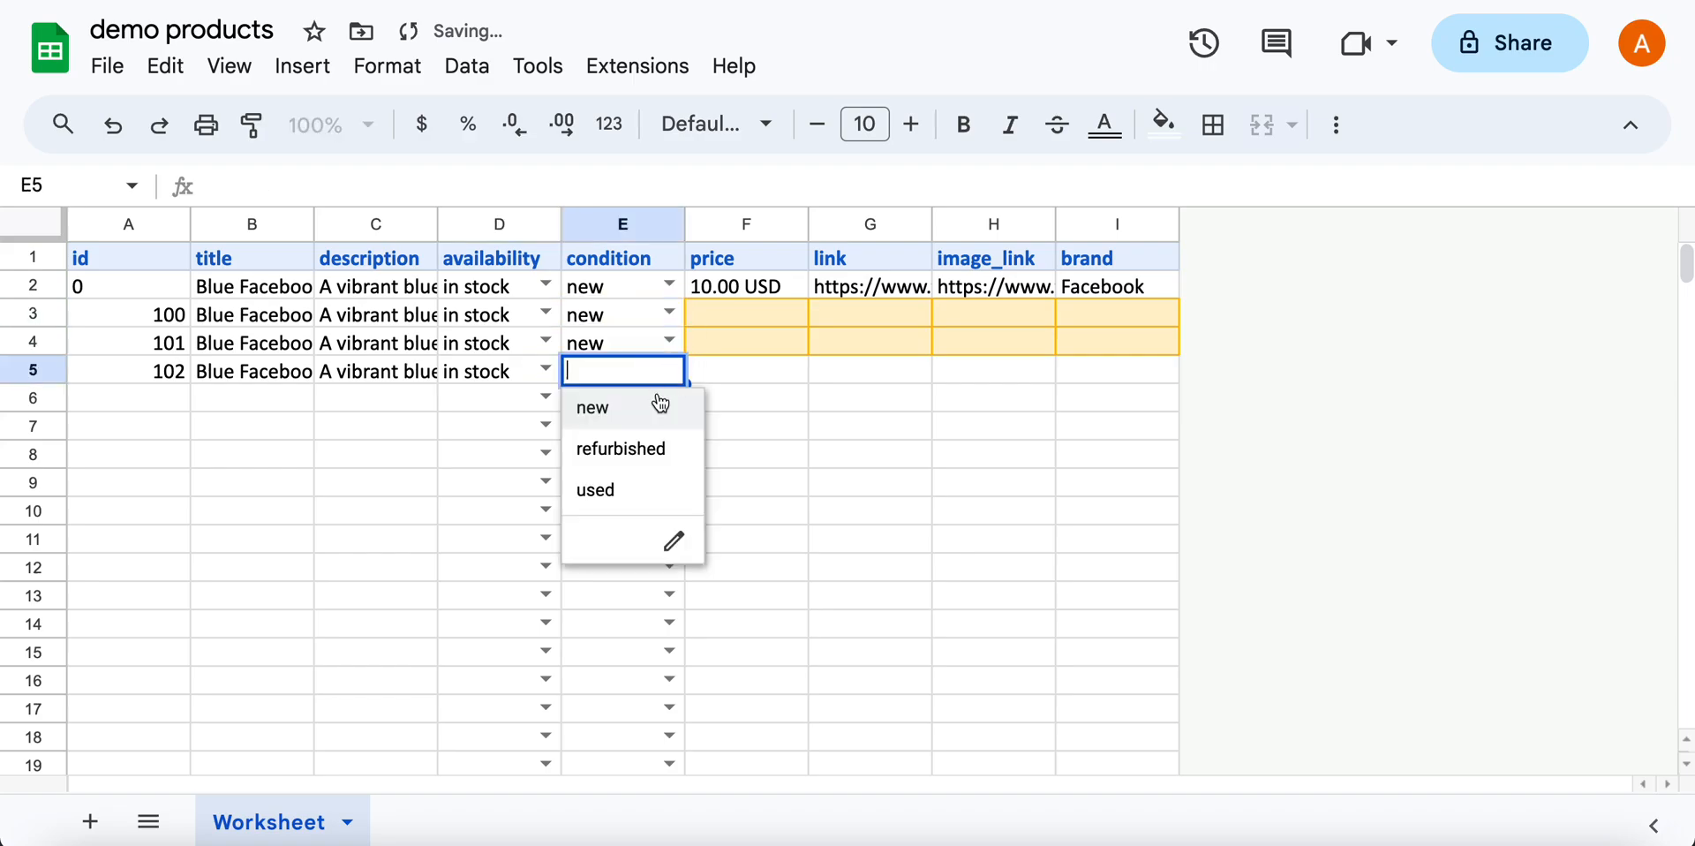
pyautogui.click(662, 404)
# - Check the amount and currency format of the sample price in F2 and enter 1000.00 INR in F3
pyautogui.click(759, 294)
pyautogui.doubleClick(761, 294)
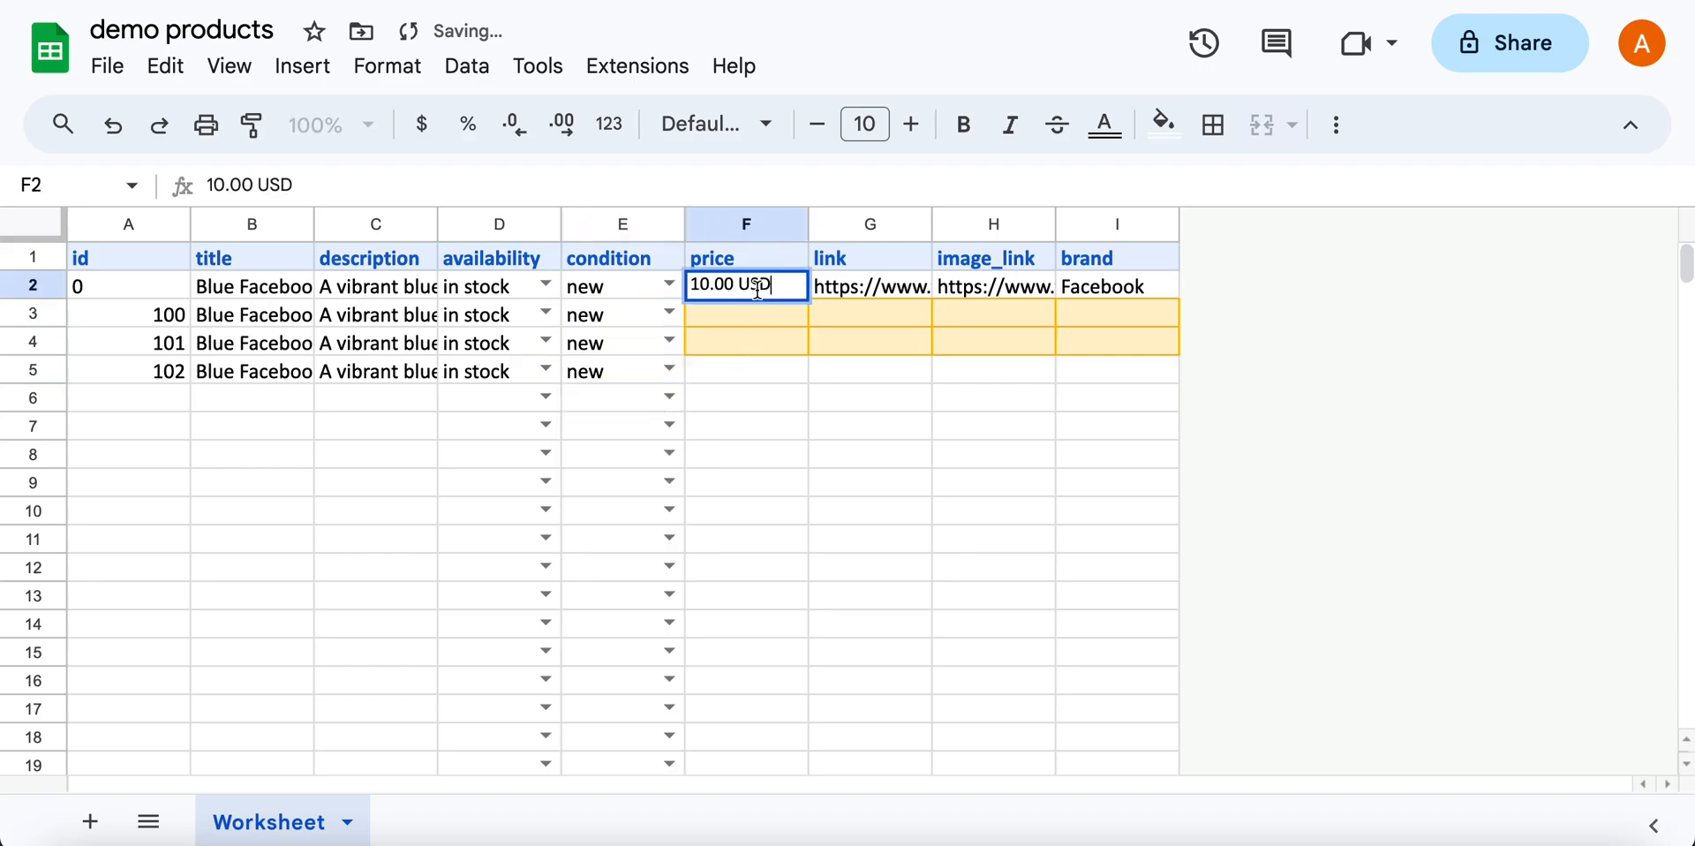
pyautogui.click(735, 287)
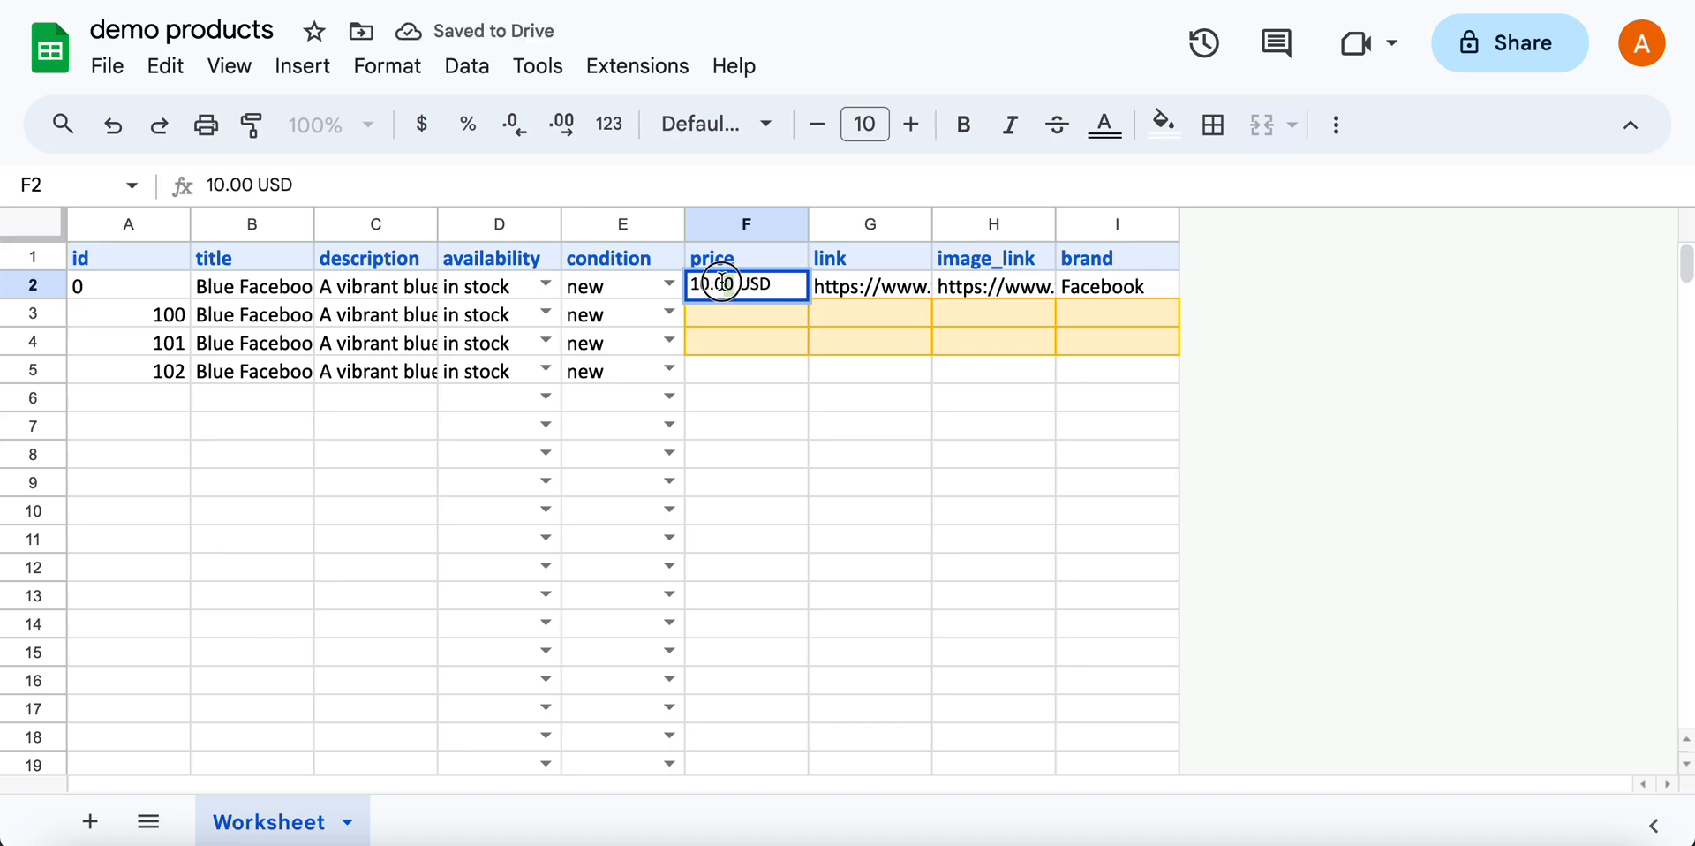
pyautogui.doubleClick(742, 284)
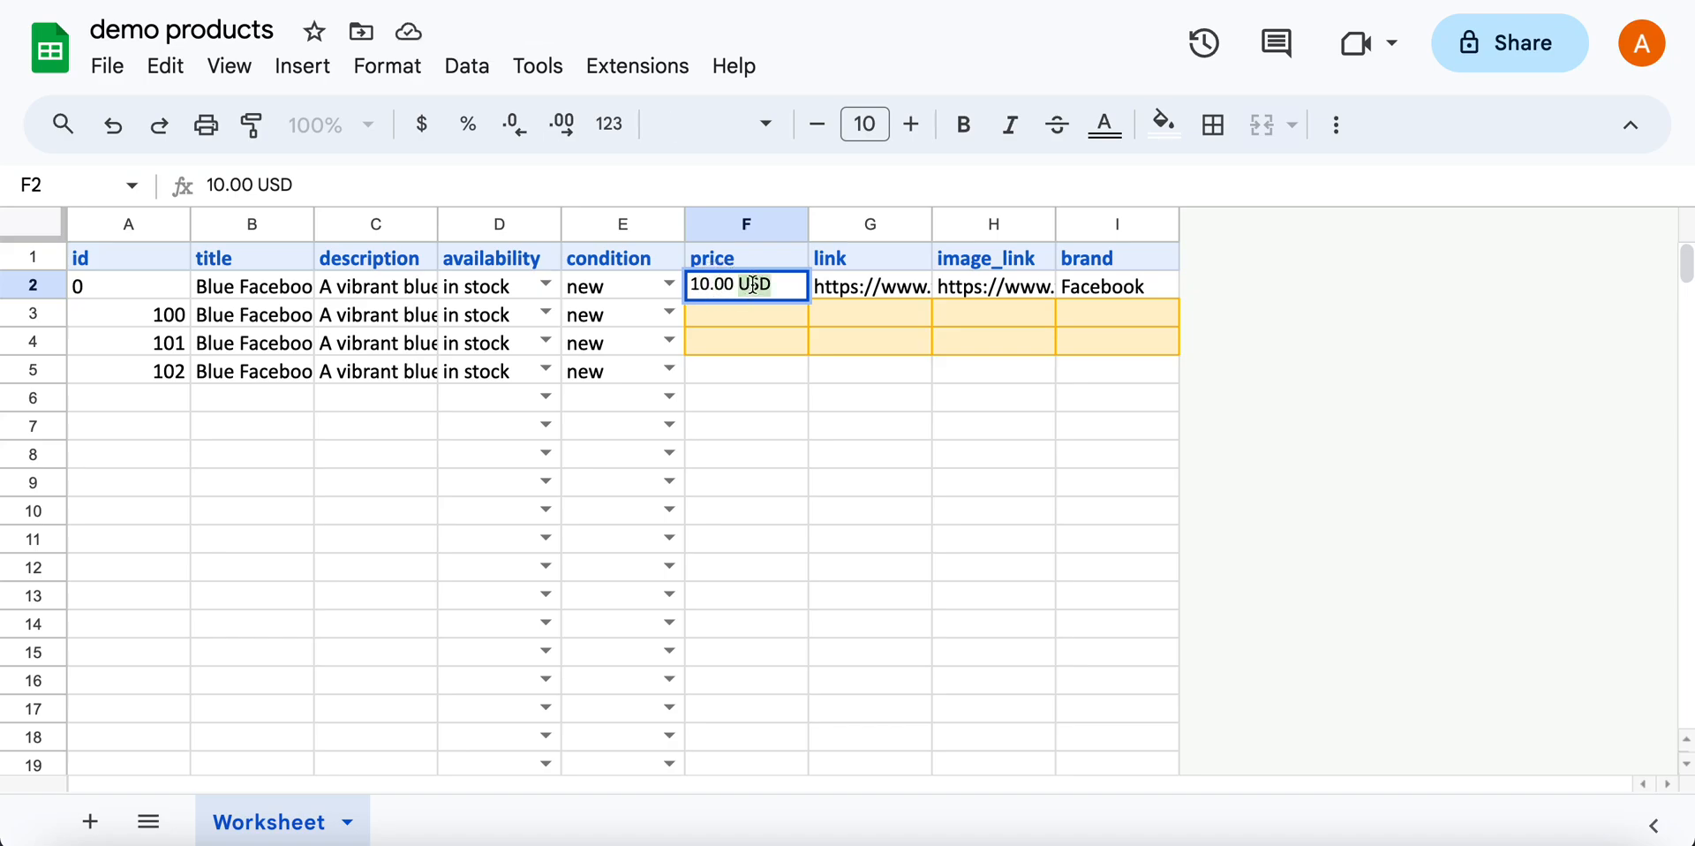
pyautogui.click(785, 322)
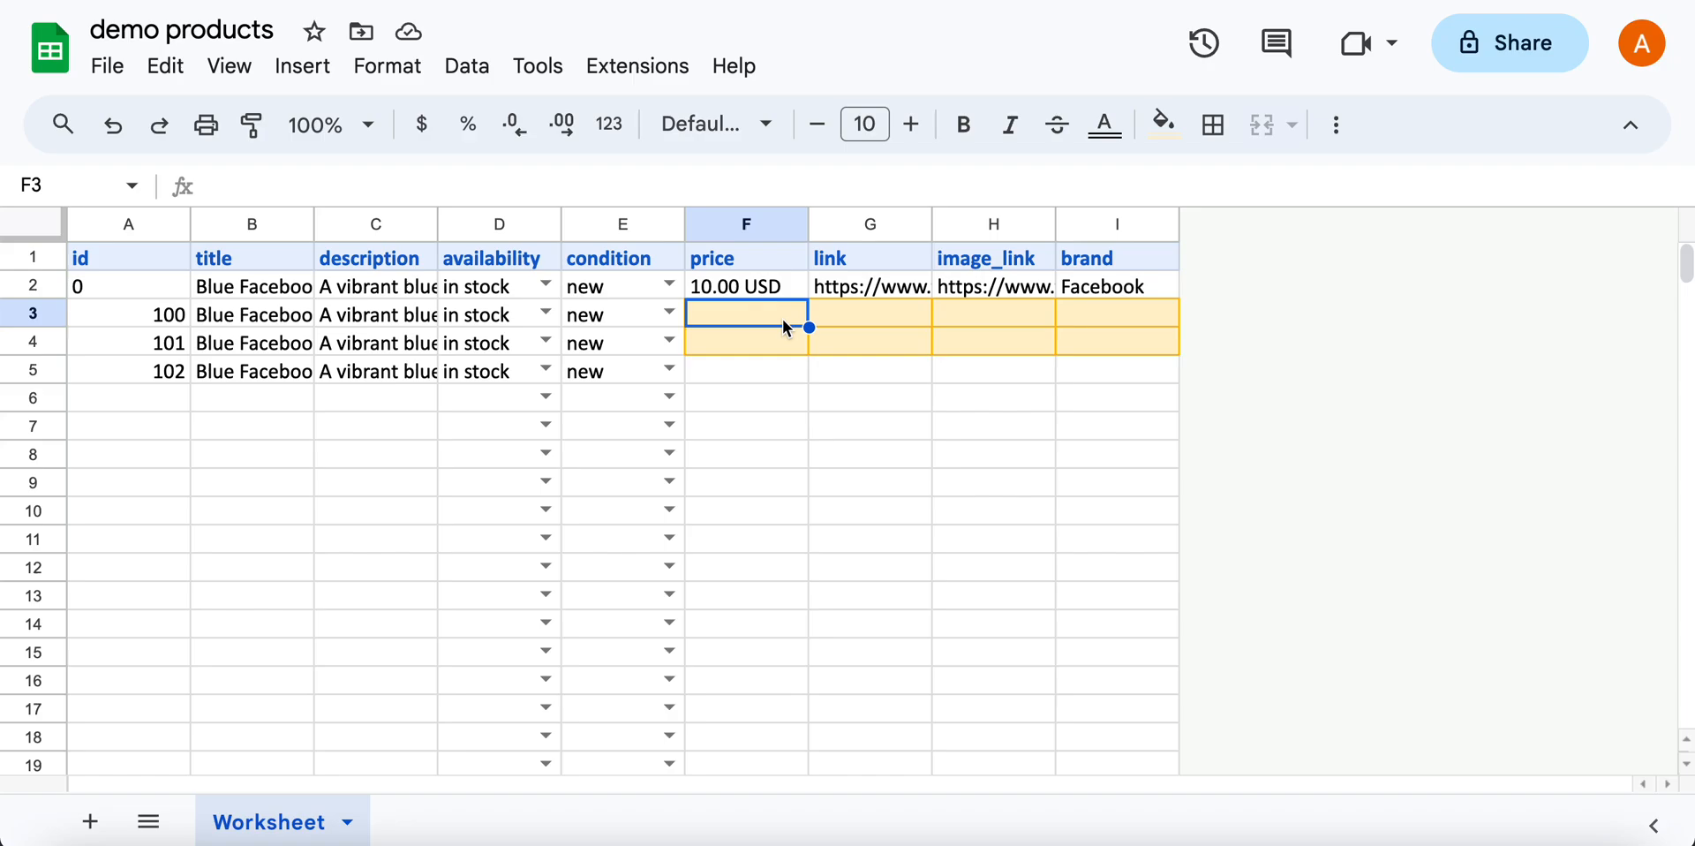
pyautogui.write('1000')
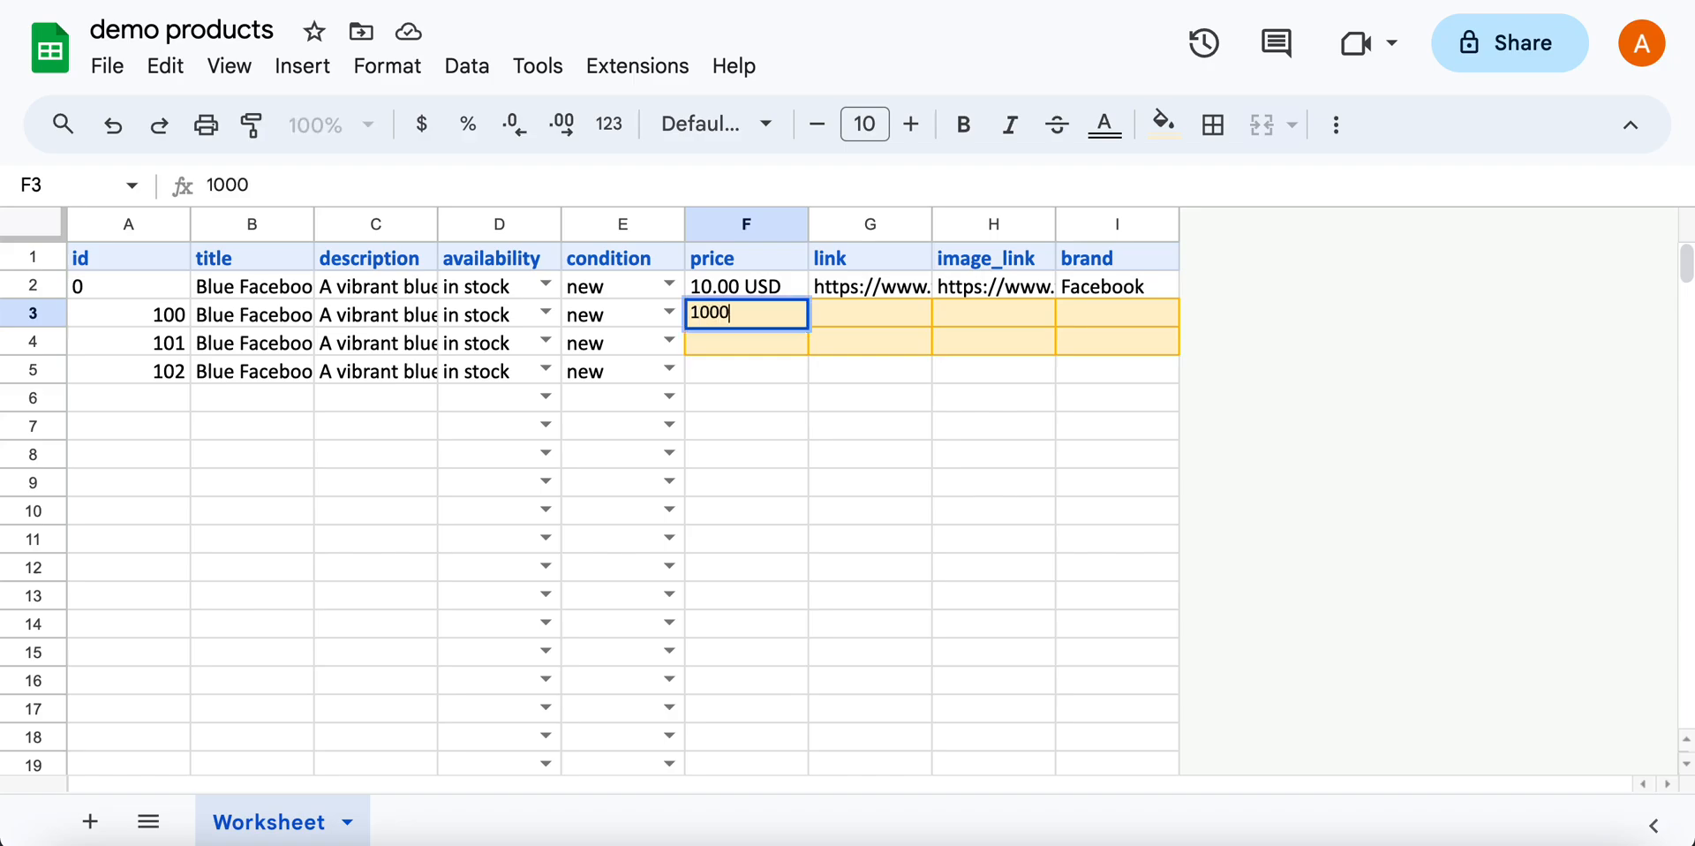
pyautogui.write('.00 INR')
pyautogui.press('Return')
# - Enter the prices 1200.00 INR in F4 and 999.00 INR in F5
pyautogui.write('12')
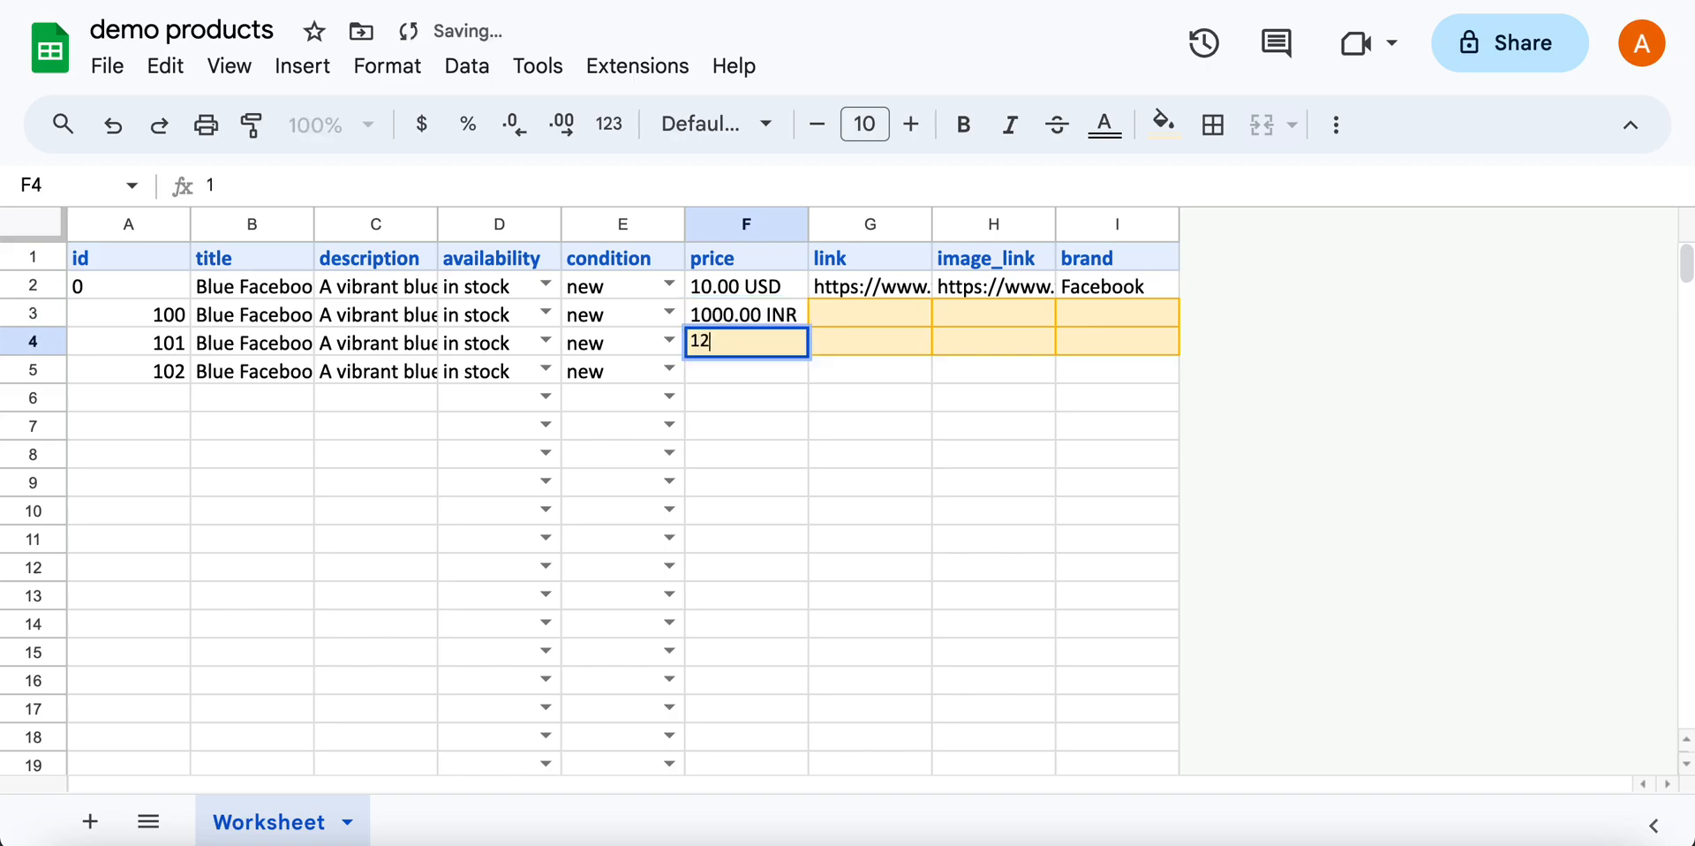
pyautogui.write('00.00')
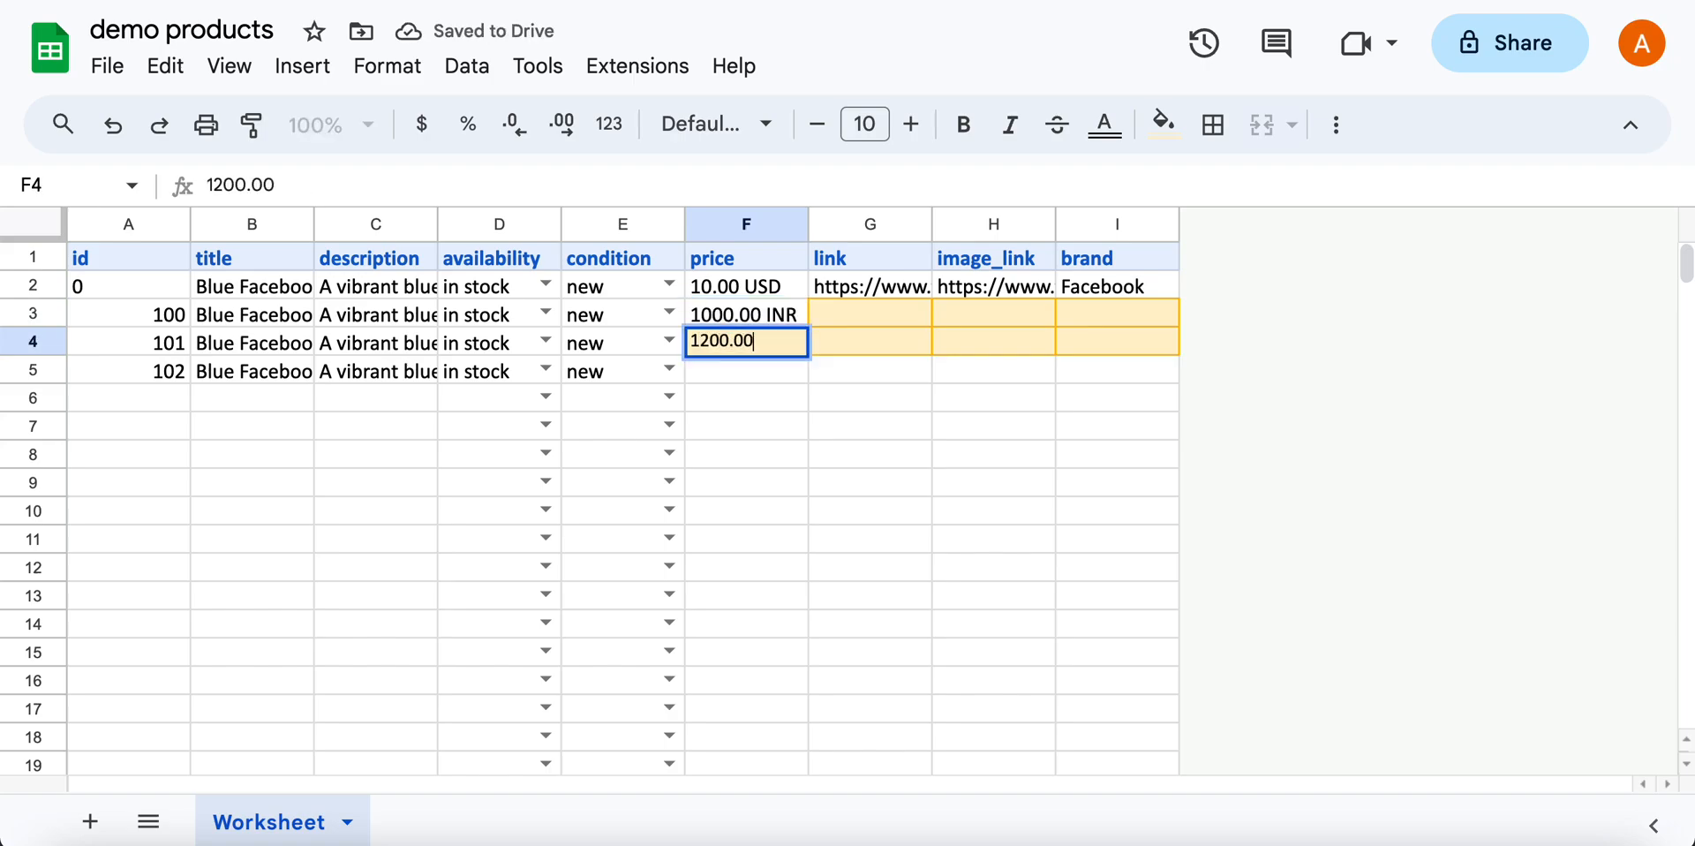
pyautogui.write(' INR')
pyautogui.press('Return')
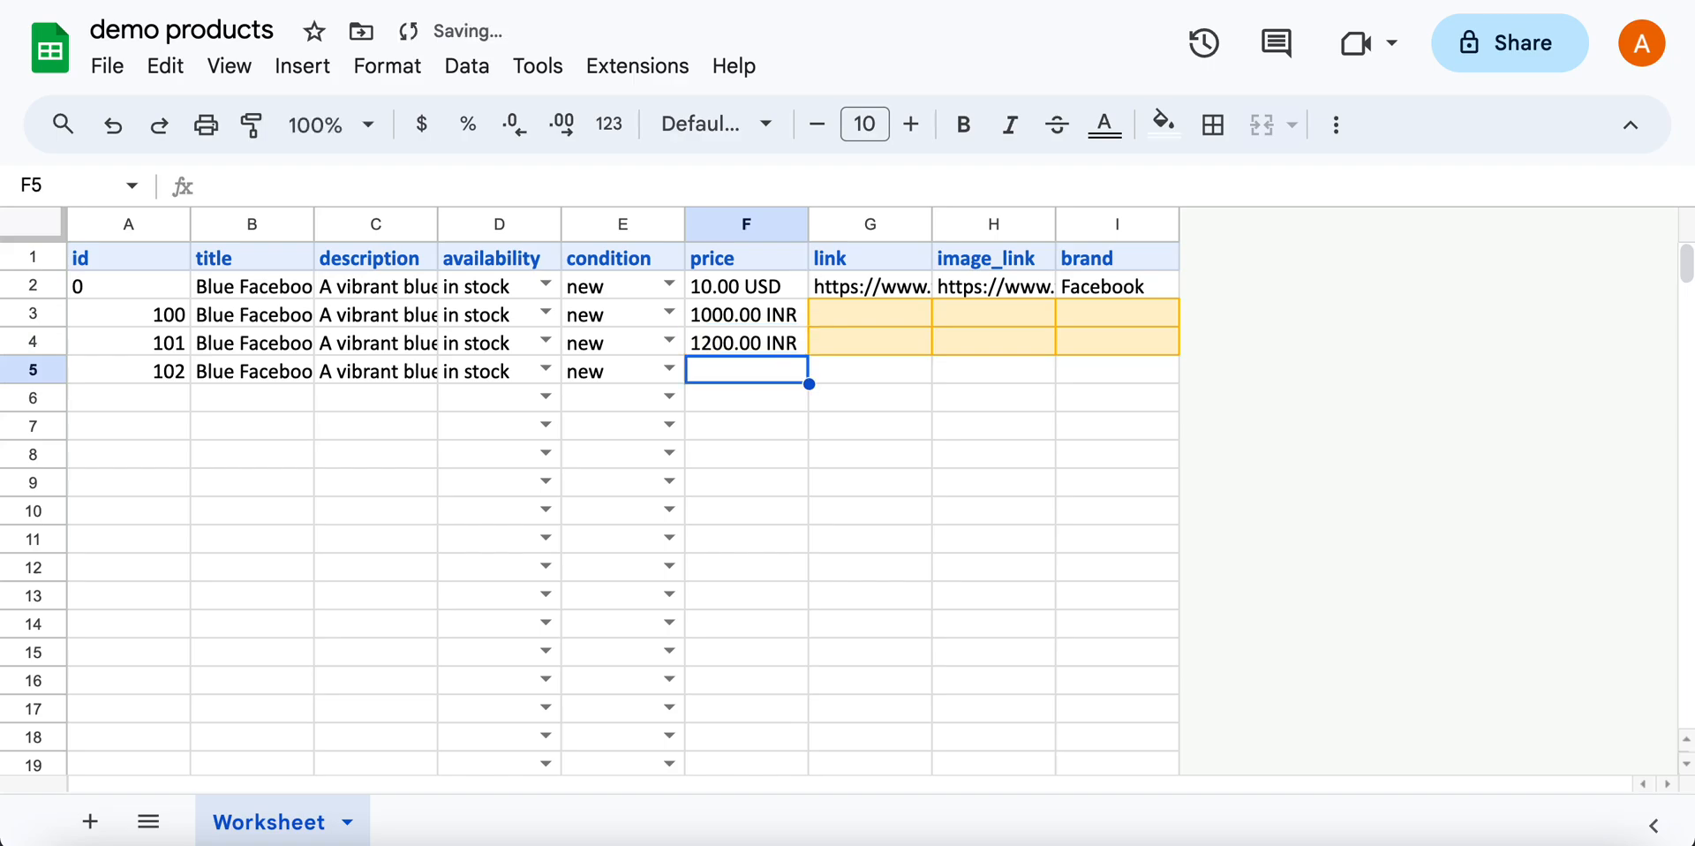
pyautogui.write('1000')
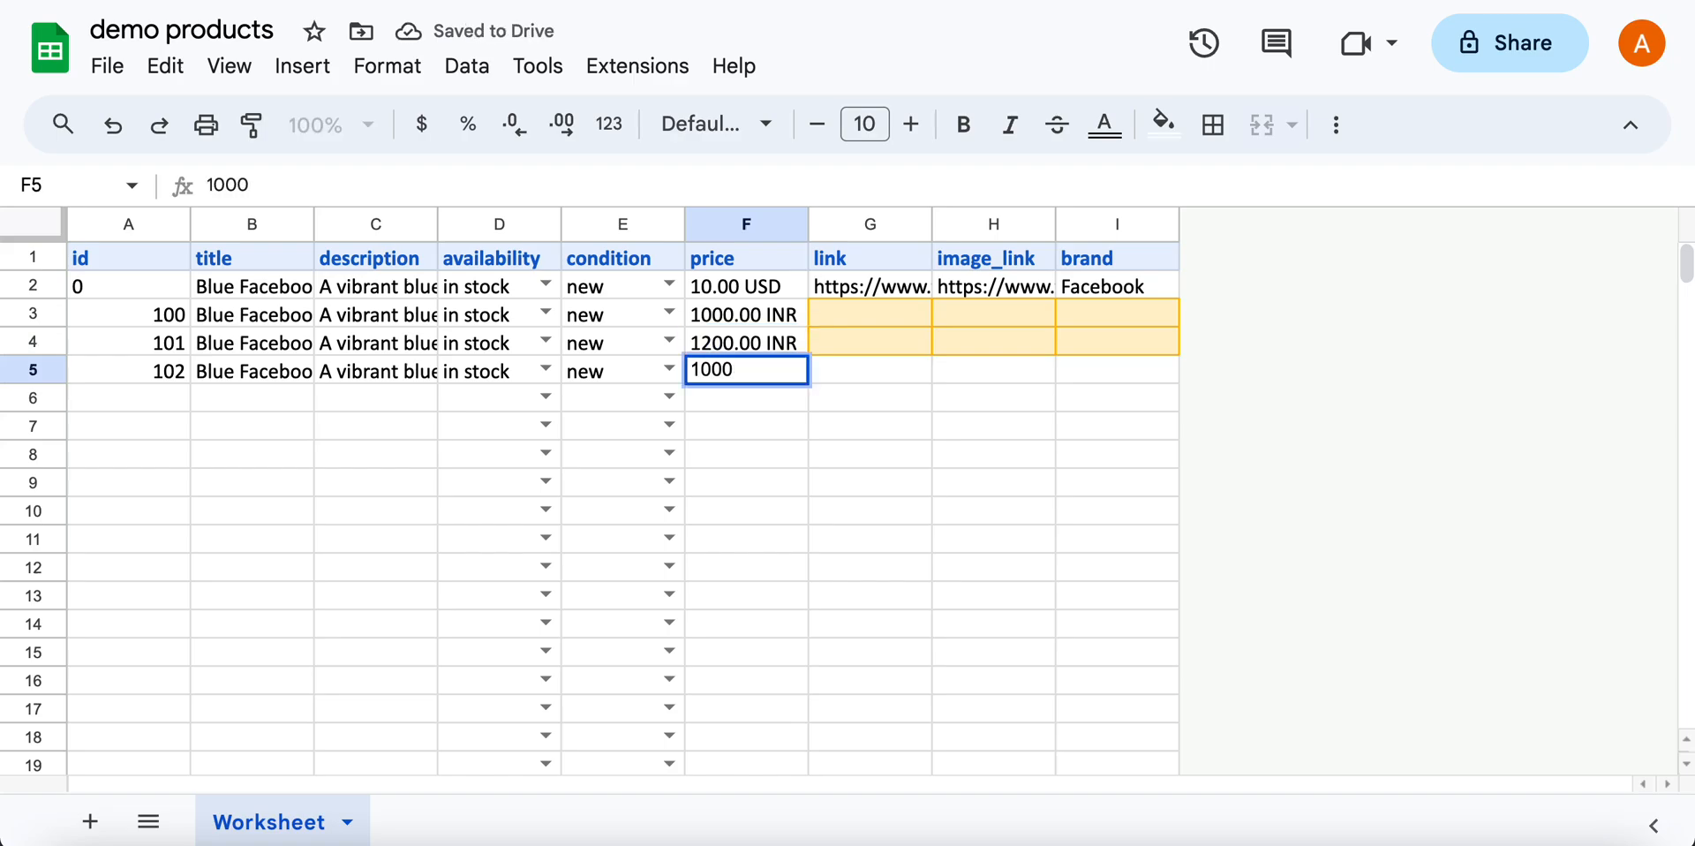
pyautogui.press('BackSpace')
pyautogui.press('BackSpace')
pyautogui.press('BackSpace')
pyautogui.press('BackSpace')
pyautogui.write('999')
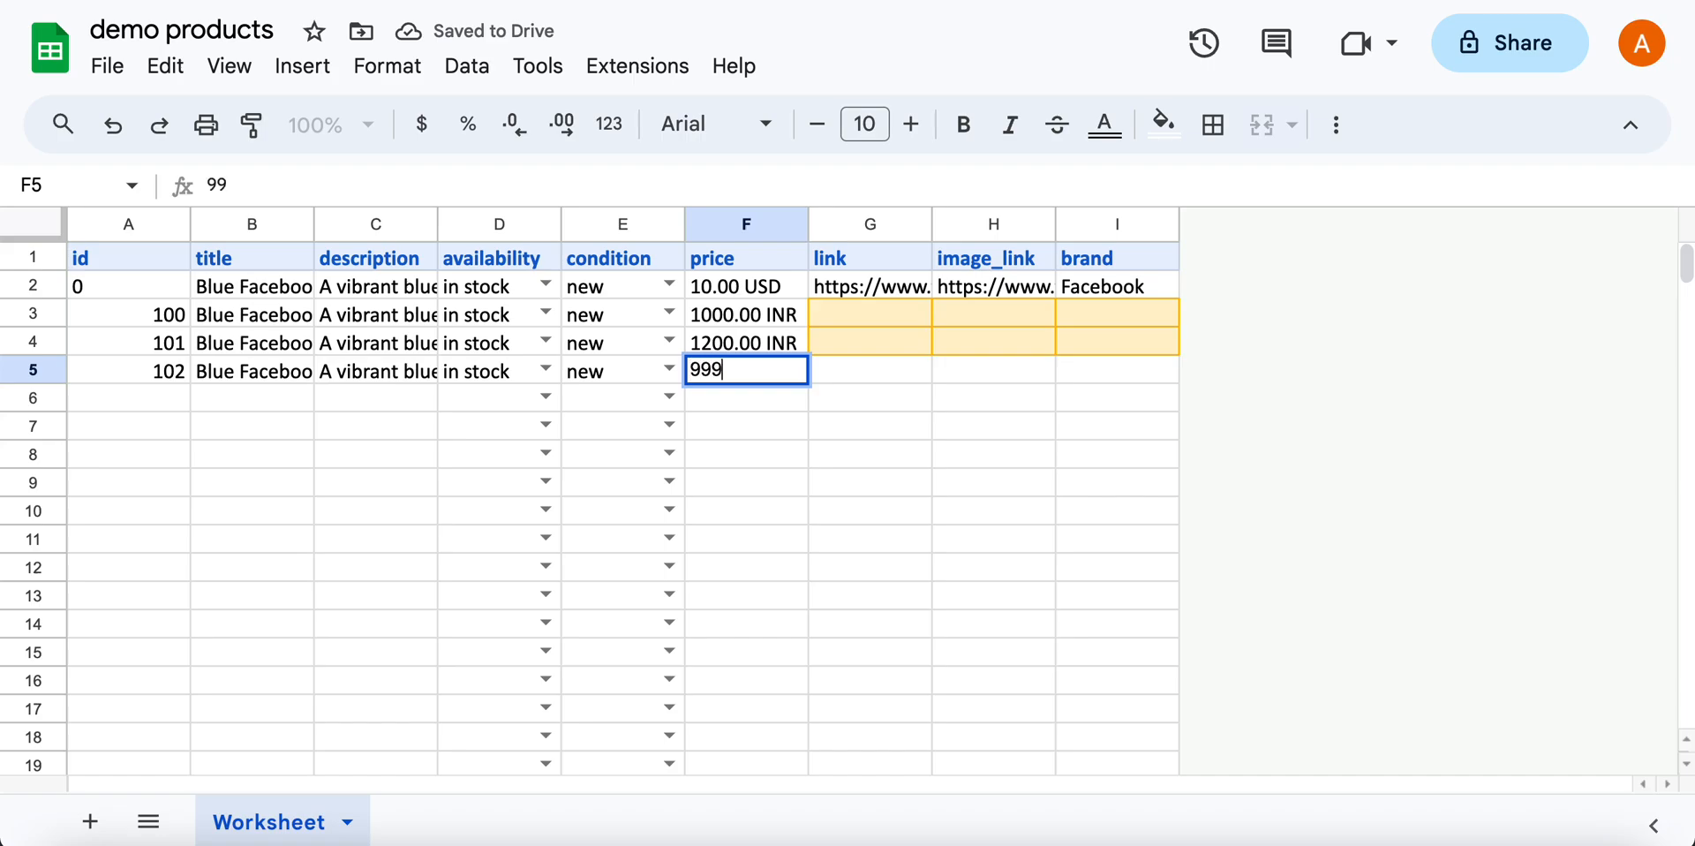
pyautogui.write('.00 INR')
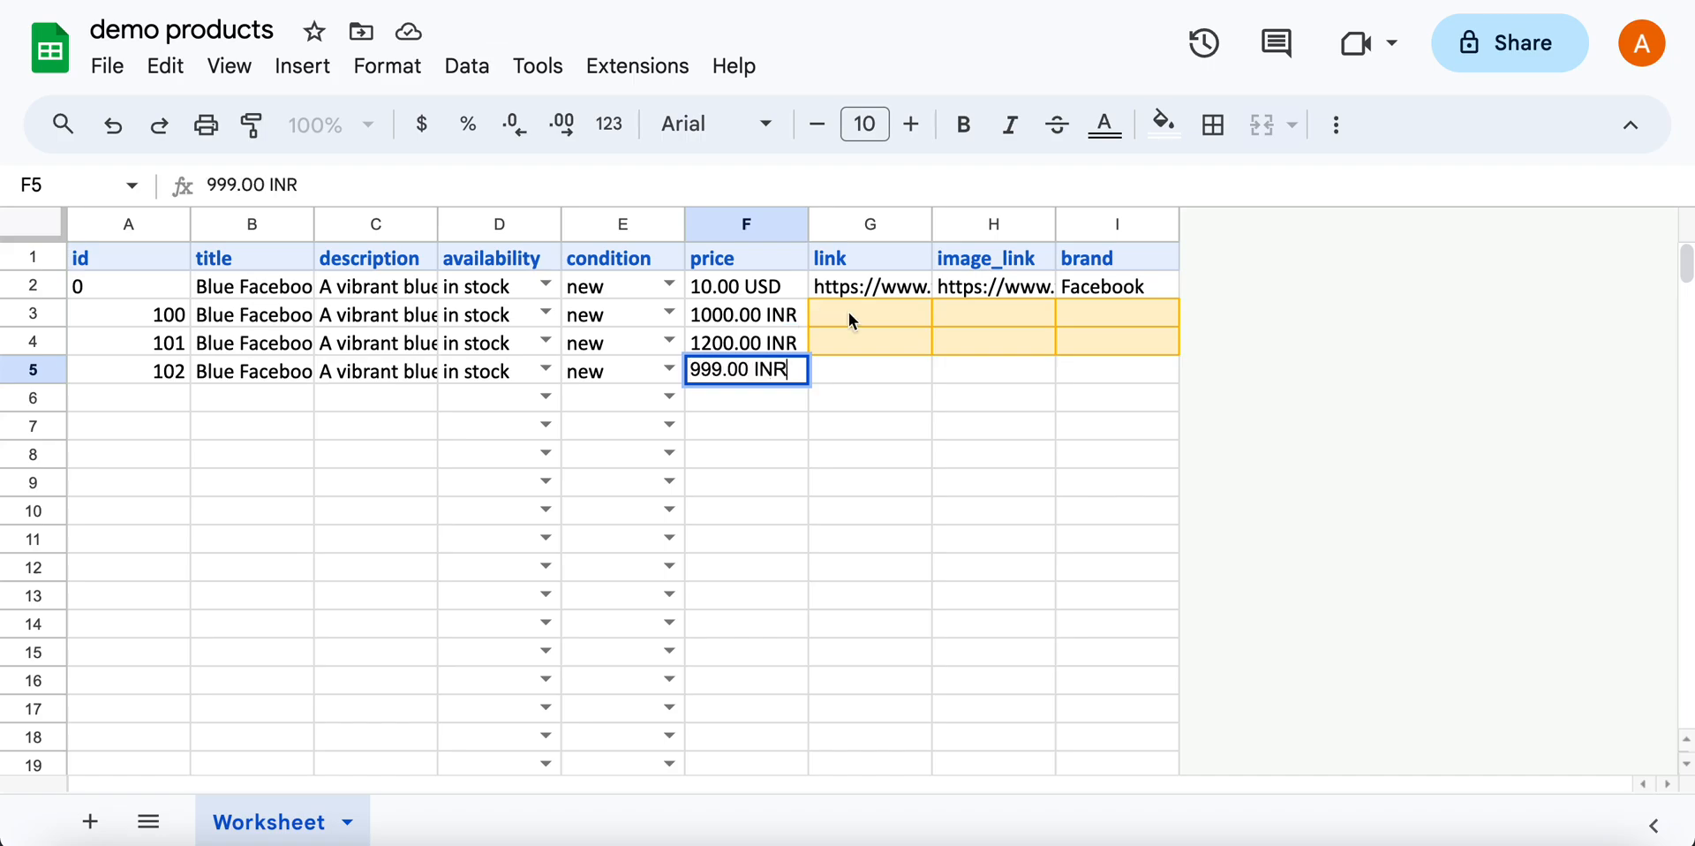
pyautogui.click(964, 398)
# - Copy the sample product link from G2 into G3 to G5 for the three new products
pyautogui.click(871, 310)
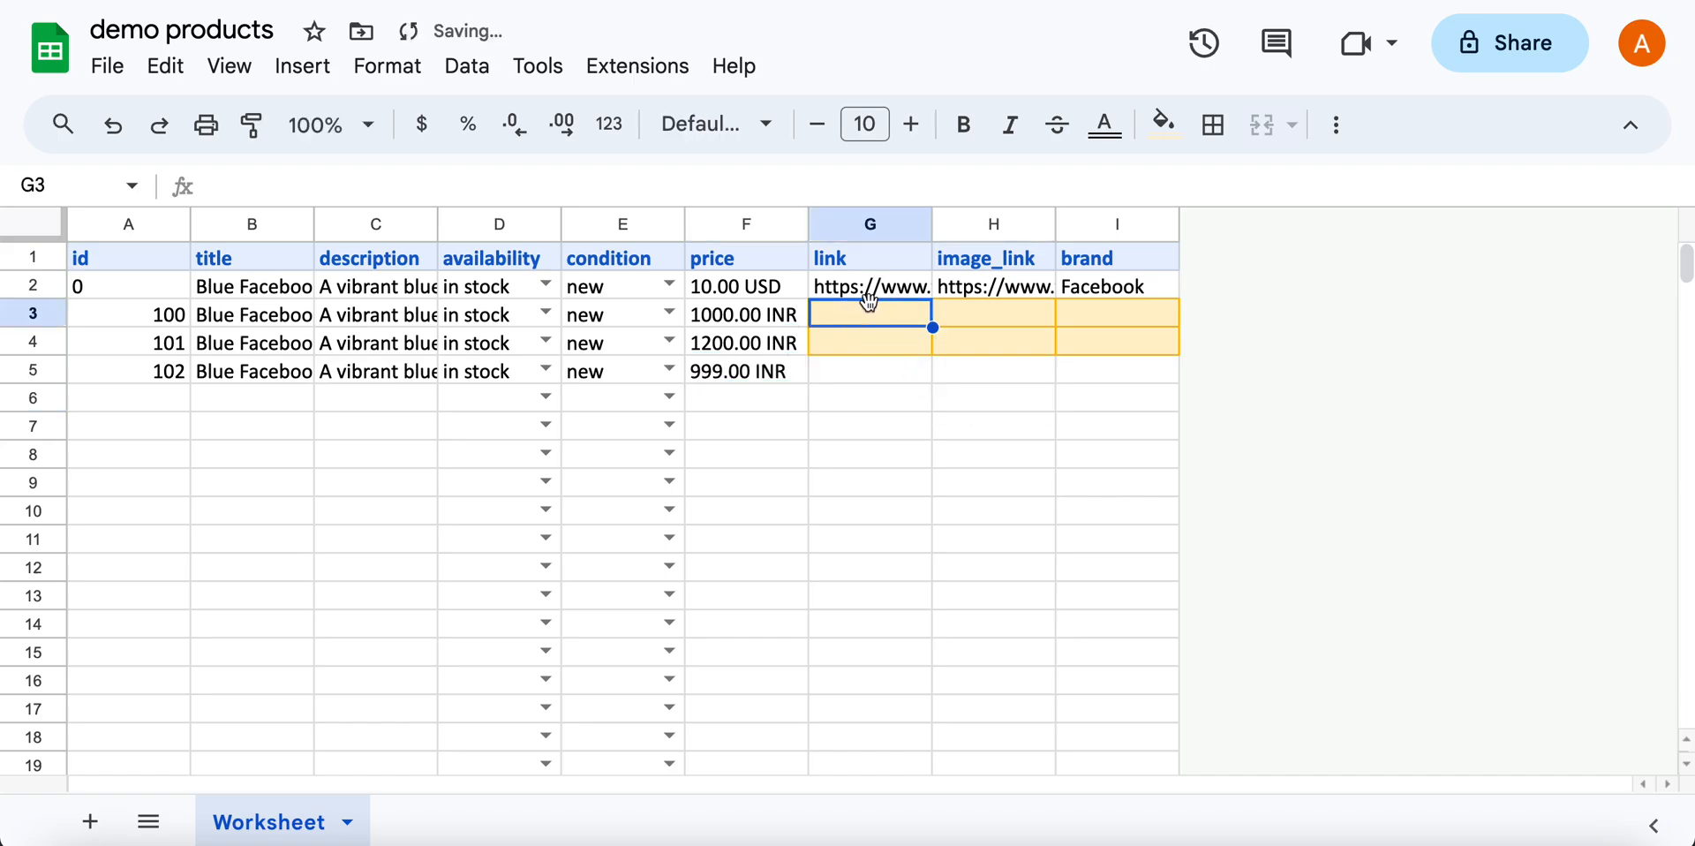
pyautogui.press('Down')
pyautogui.press('Up')
pyautogui.press('Up')
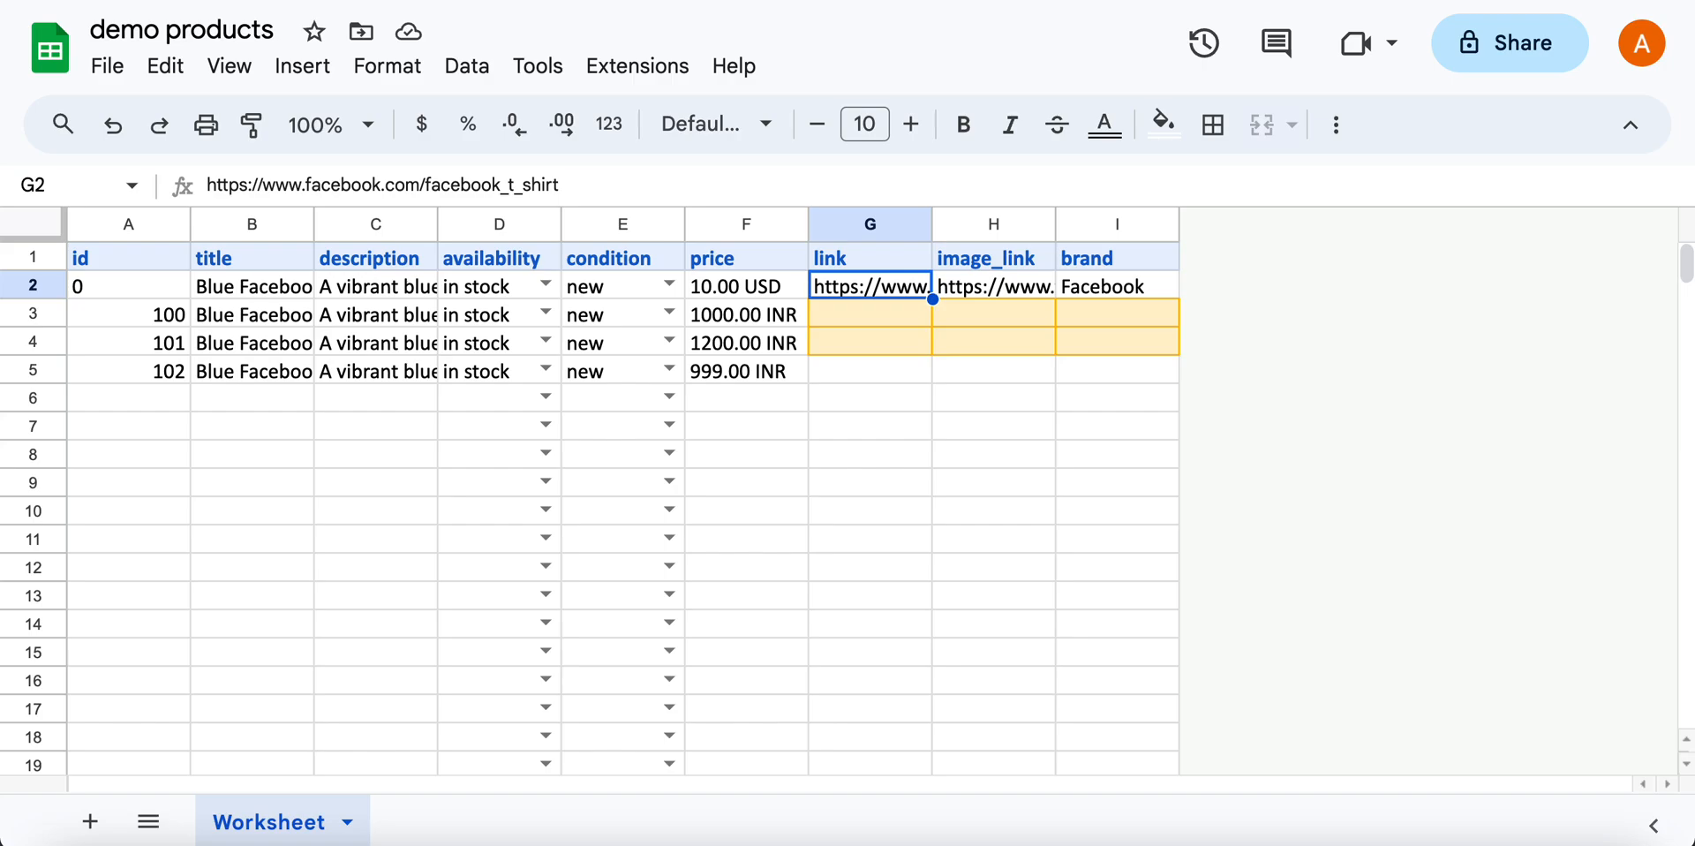
pyautogui.press('Down')
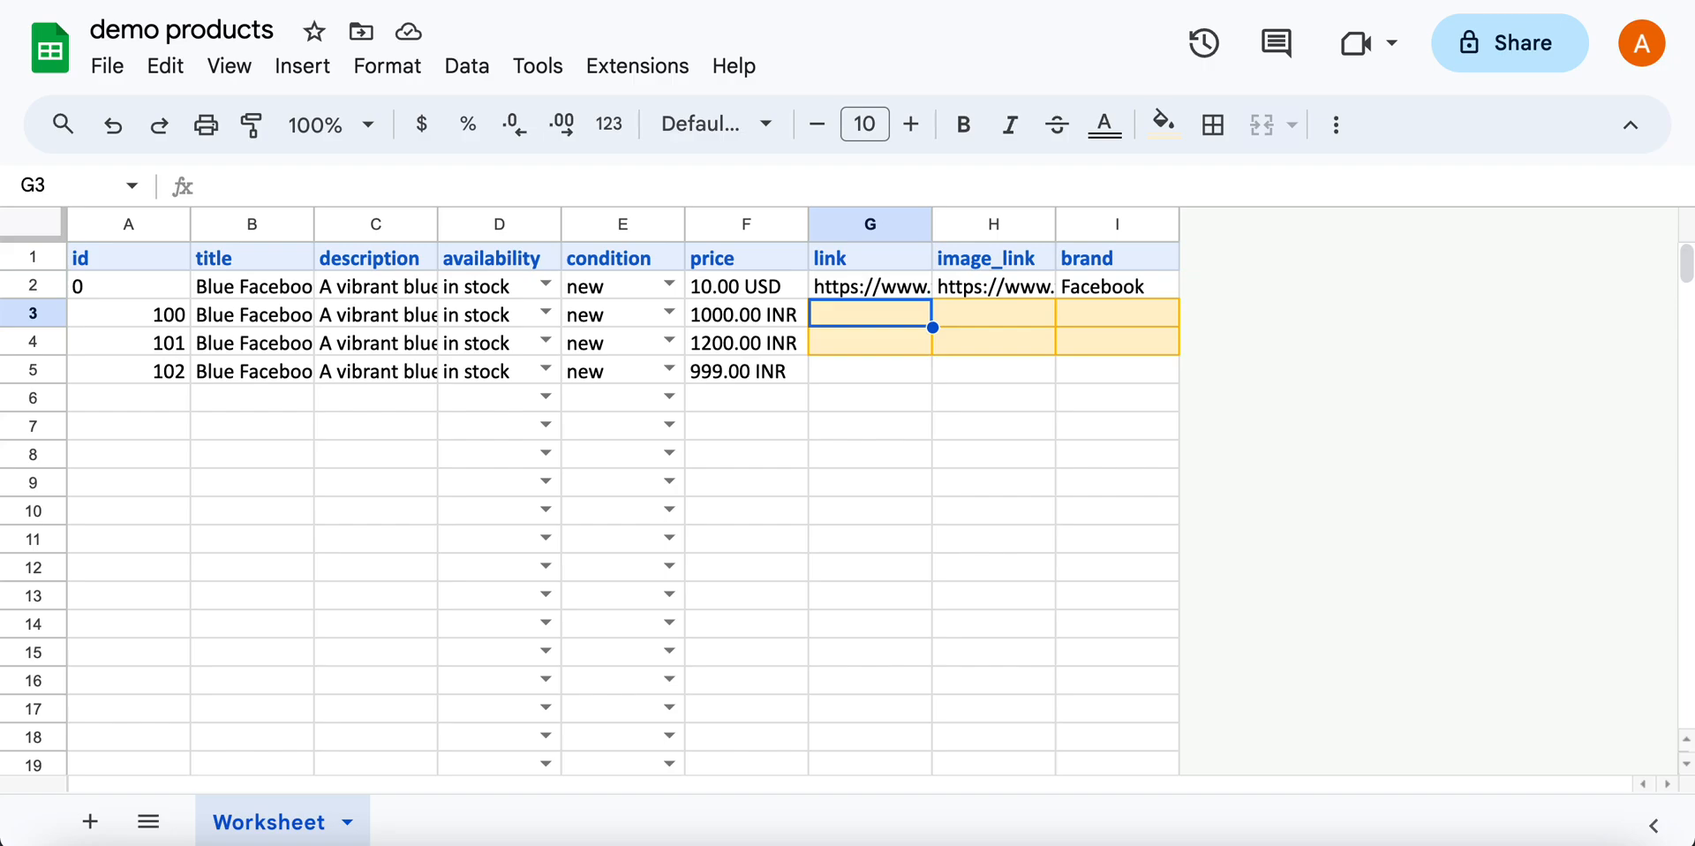
pyautogui.press('Up')
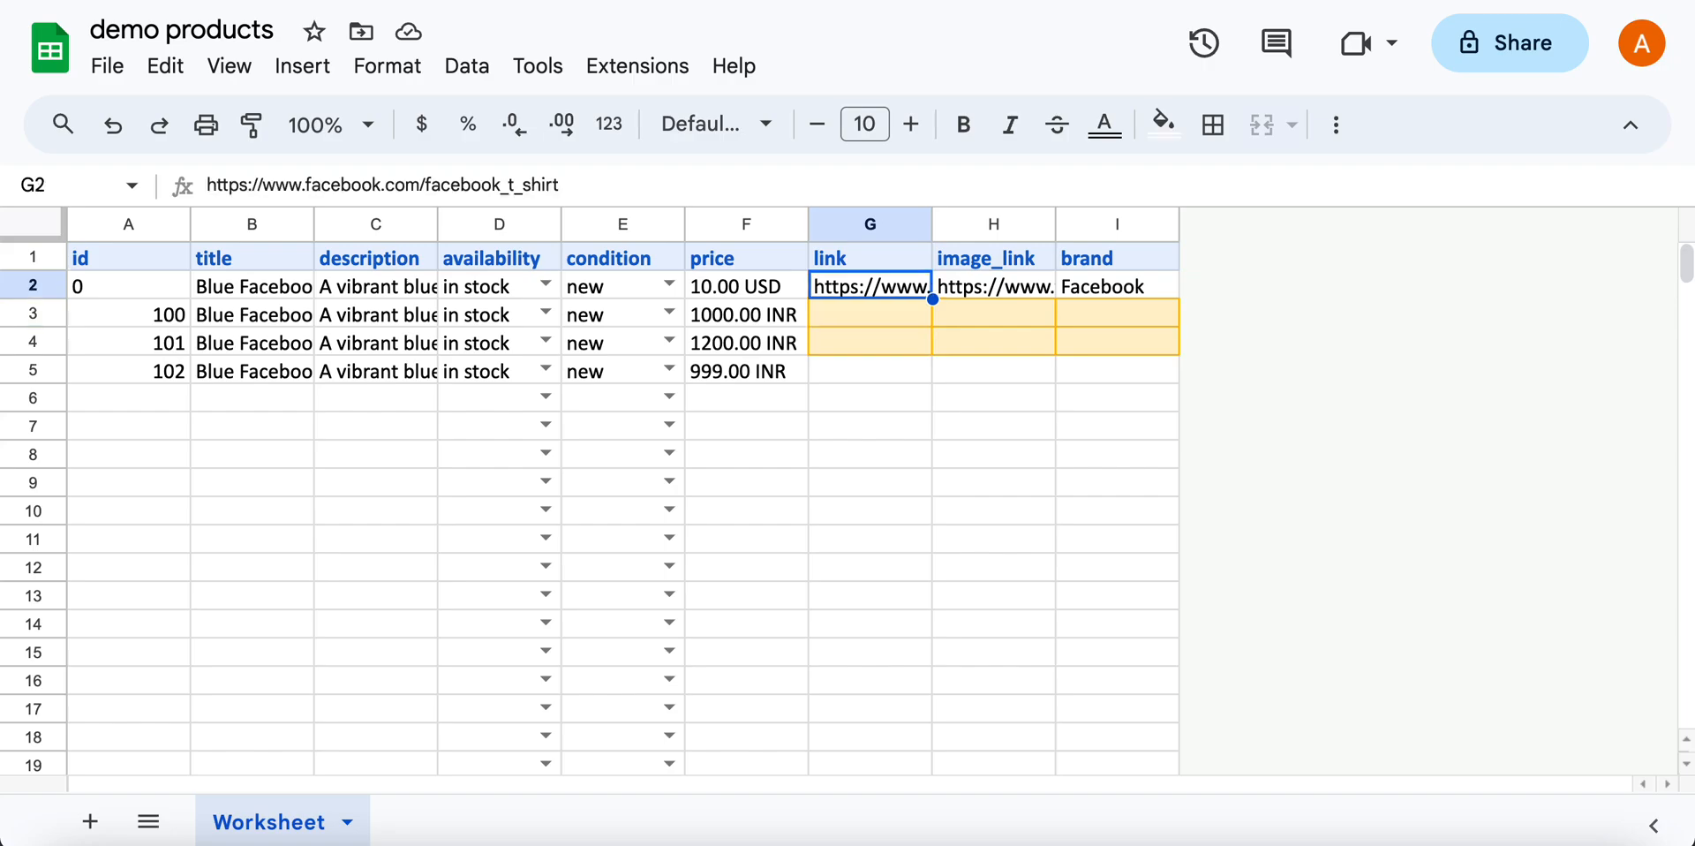
pyautogui.hotkey('ctrl', 'c')
pyautogui.press('Down')
pyautogui.hotkey('ctrl', 'v')
pyautogui.press('Down')
pyautogui.hotkey('ctrl', 'v')
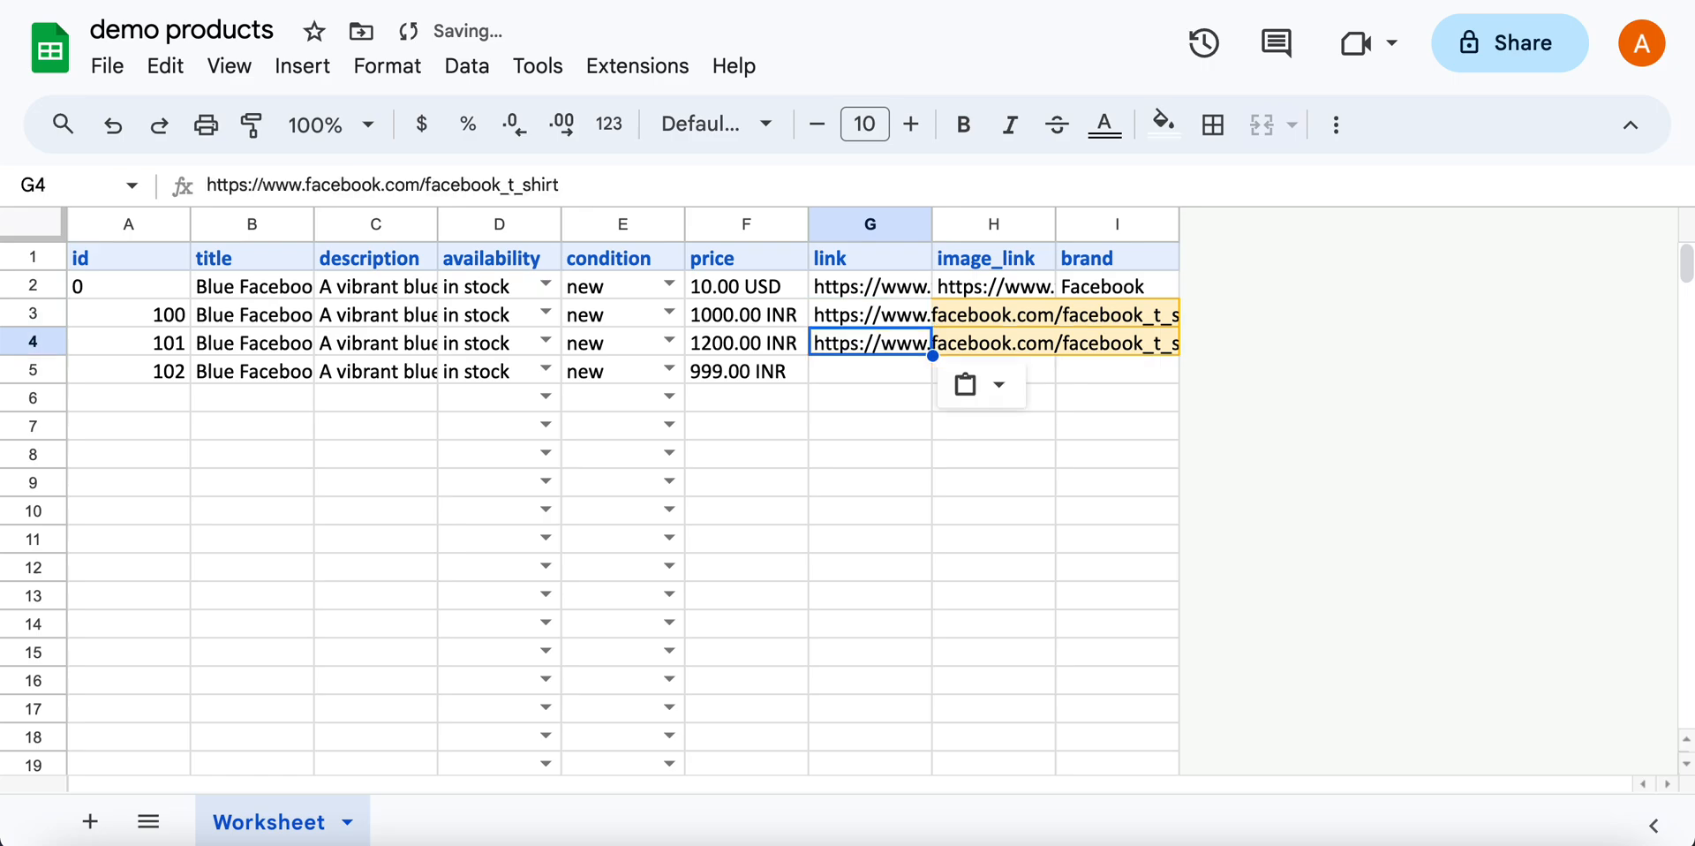
pyautogui.press('Down')
pyautogui.hotkey('ctrl', 'v')
# - Copy the sample image link from H2 into H3 to H5 and review the image URL in H3
pyautogui.press('Right')
pyautogui.press('Up')
pyautogui.press('Up')
pyautogui.press('Up')
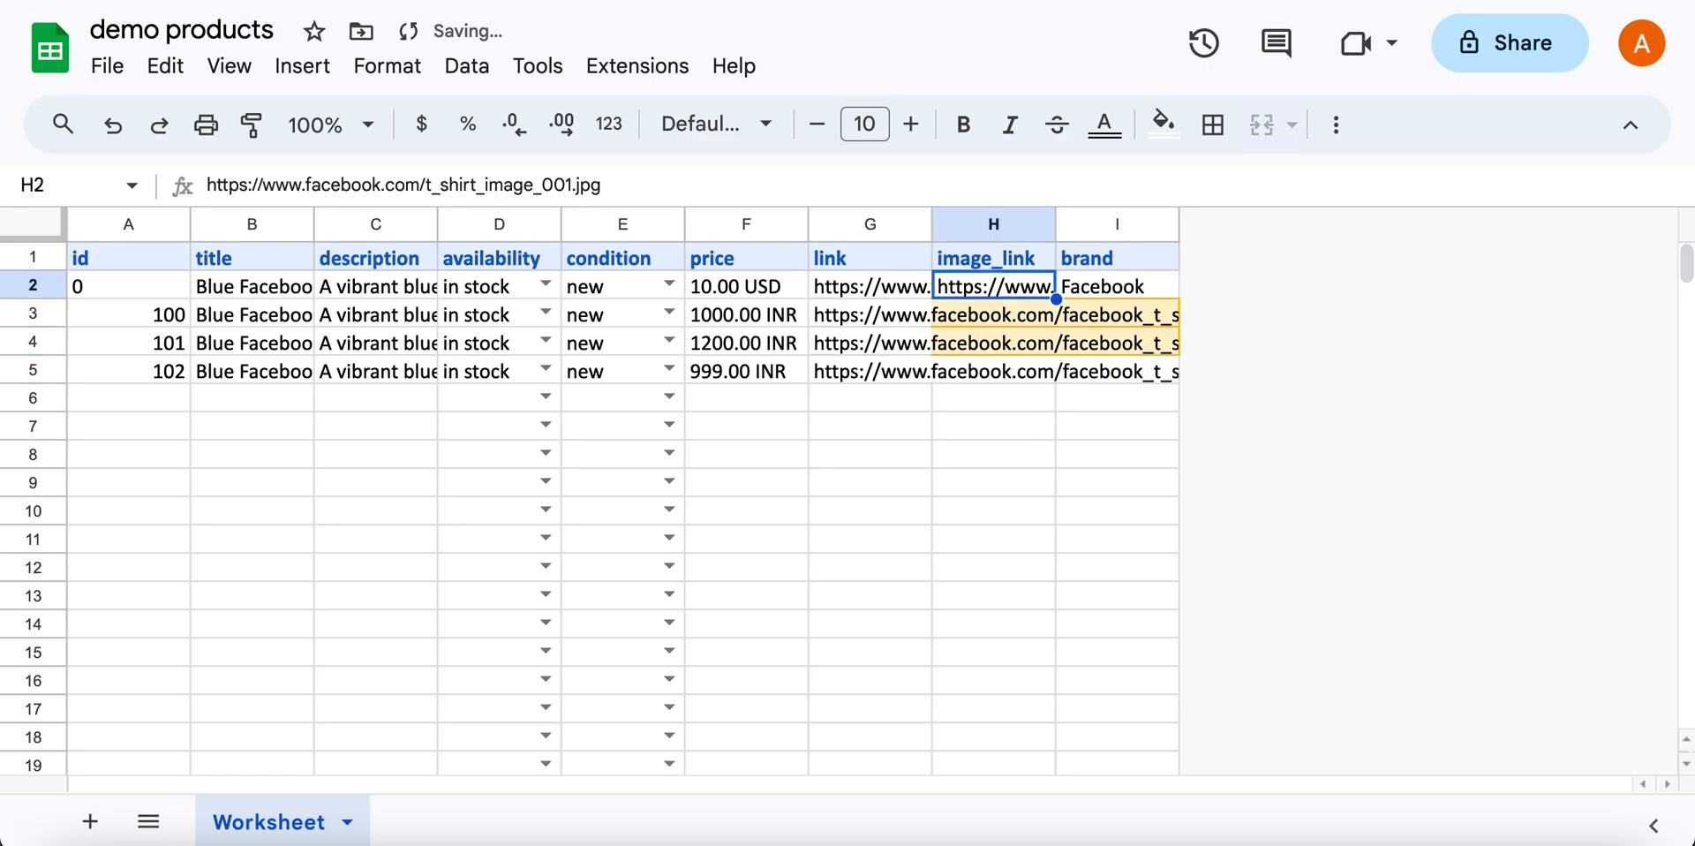
pyautogui.hotkey('ctrl', 'c')
pyautogui.press('Down')
pyautogui.hotkey('ctrl', 'v')
pyautogui.press('Down')
pyautogui.hotkey('ctrl', 'v')
pyautogui.press('Down')
pyautogui.hotkey('ctrl', 'v')
pyautogui.press('Up')
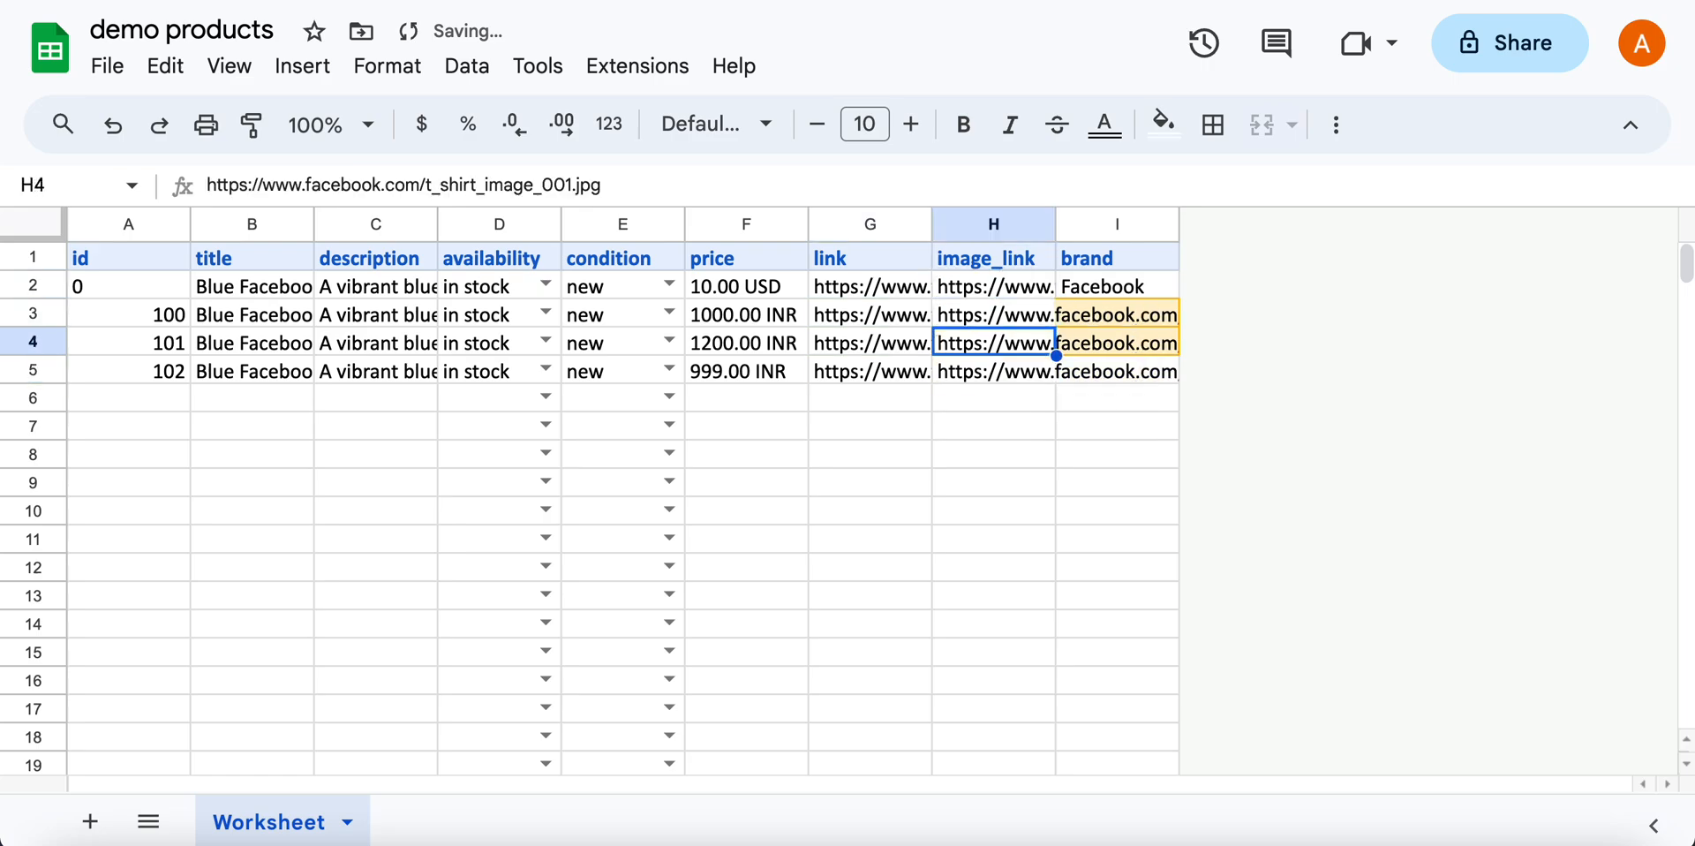
pyautogui.press('Up')
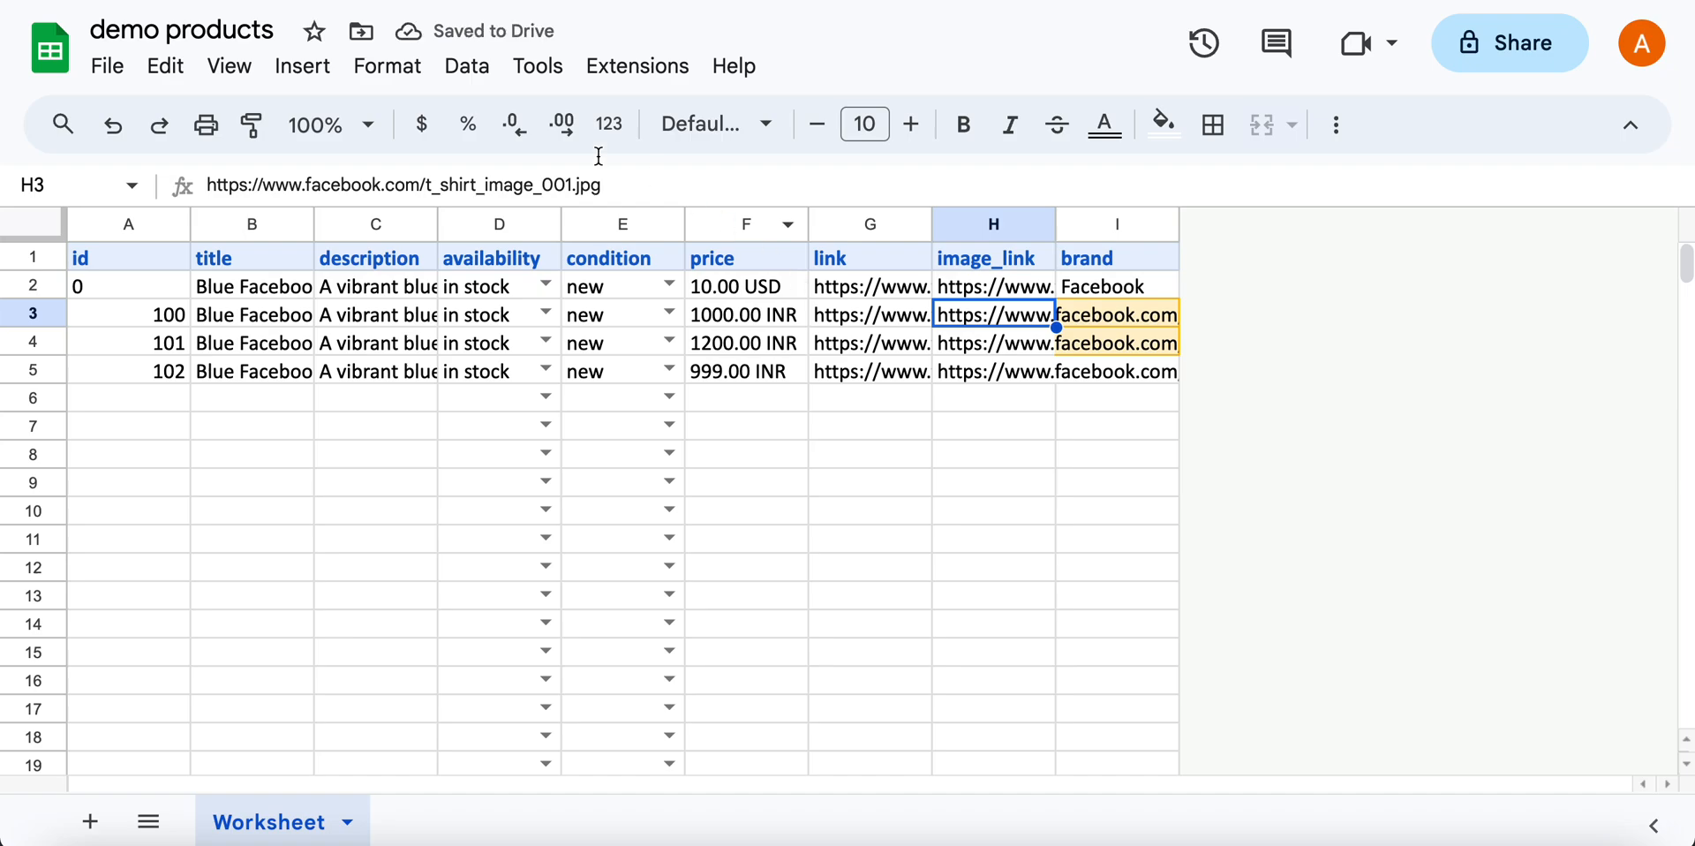
pyautogui.moveTo(614, 181); pyautogui.dragTo(163, 185)
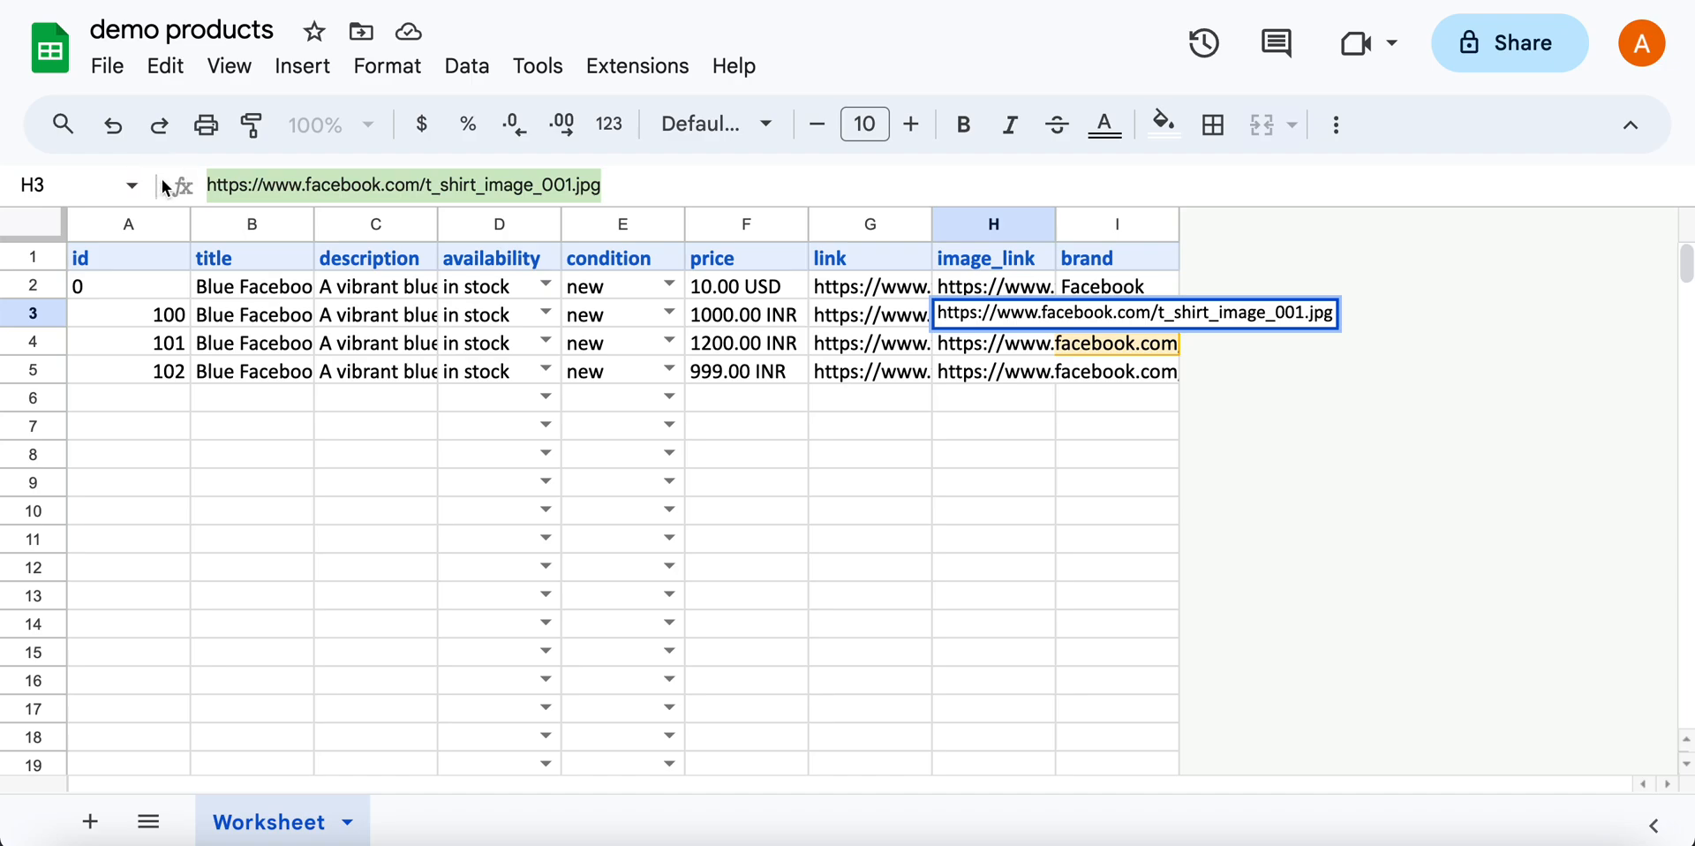
pyautogui.click(1083, 406)
# - Enter Demo as the brand of the three new products in I3 to I5
pyautogui.click(1115, 323)
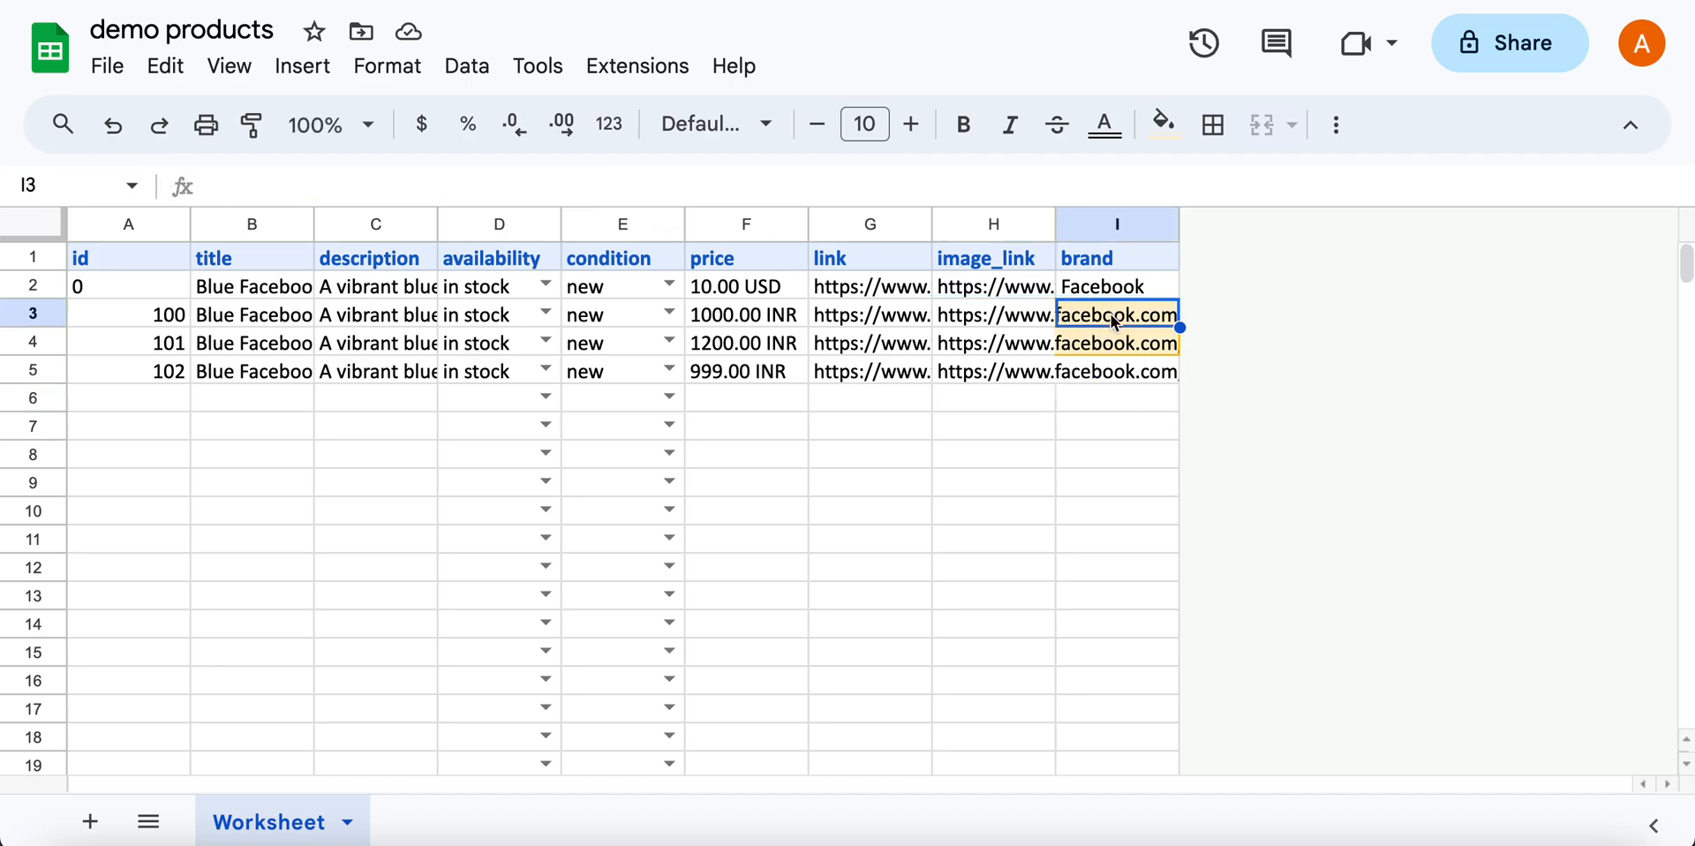
pyautogui.write('Demo')
pyautogui.press('Return')
pyautogui.write('Demo')
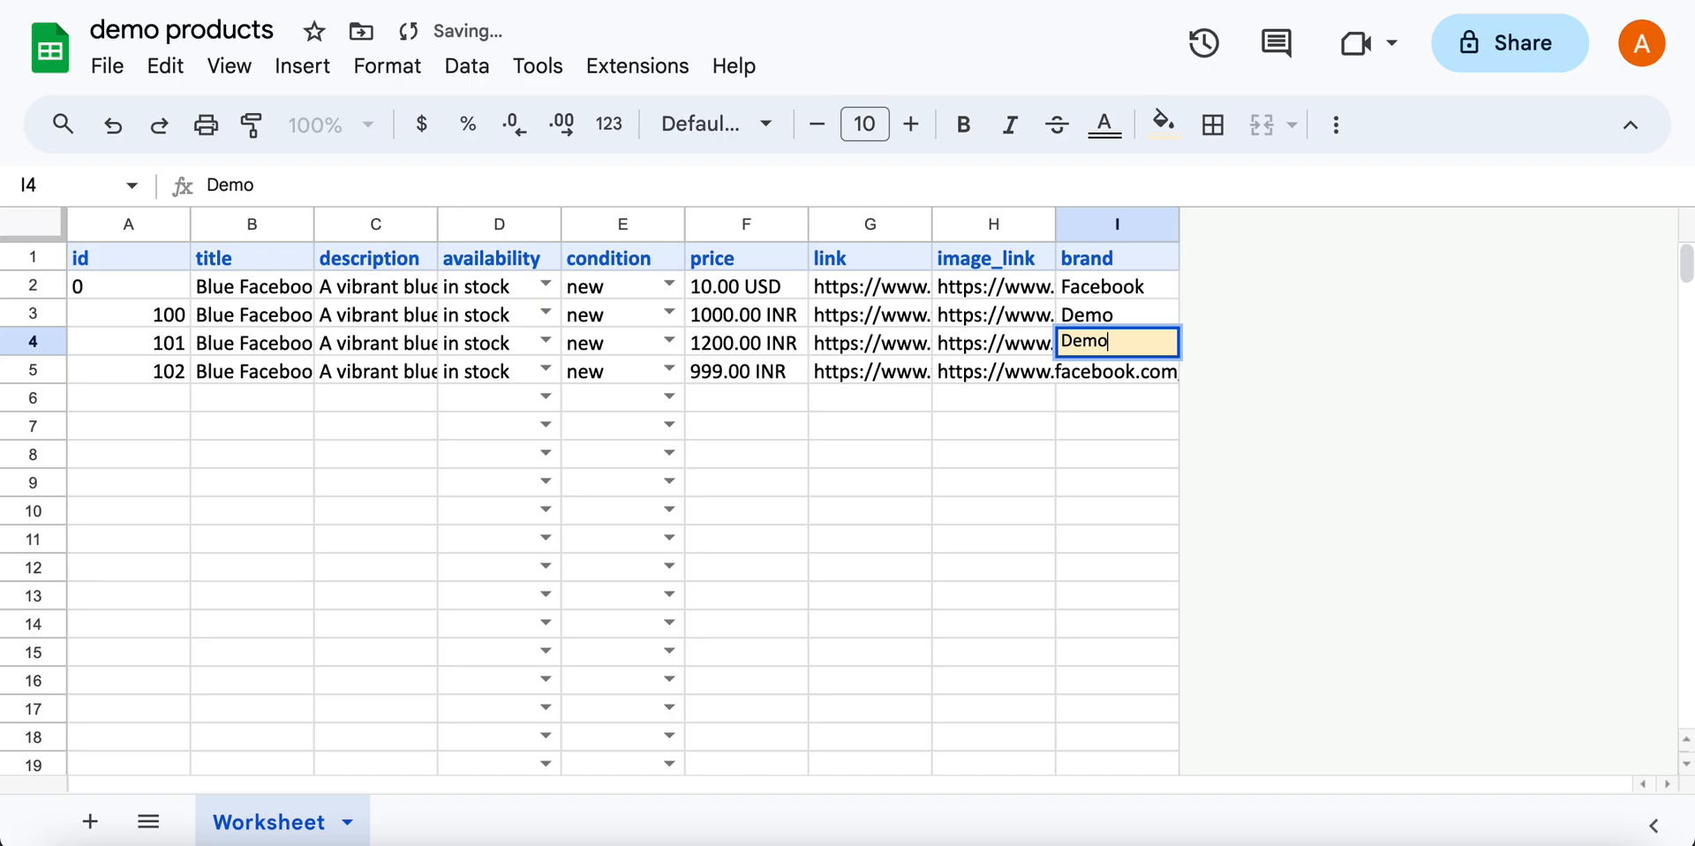
pyautogui.press('Return')
pyautogui.write('Demo')
pyautogui.click(1106, 431)
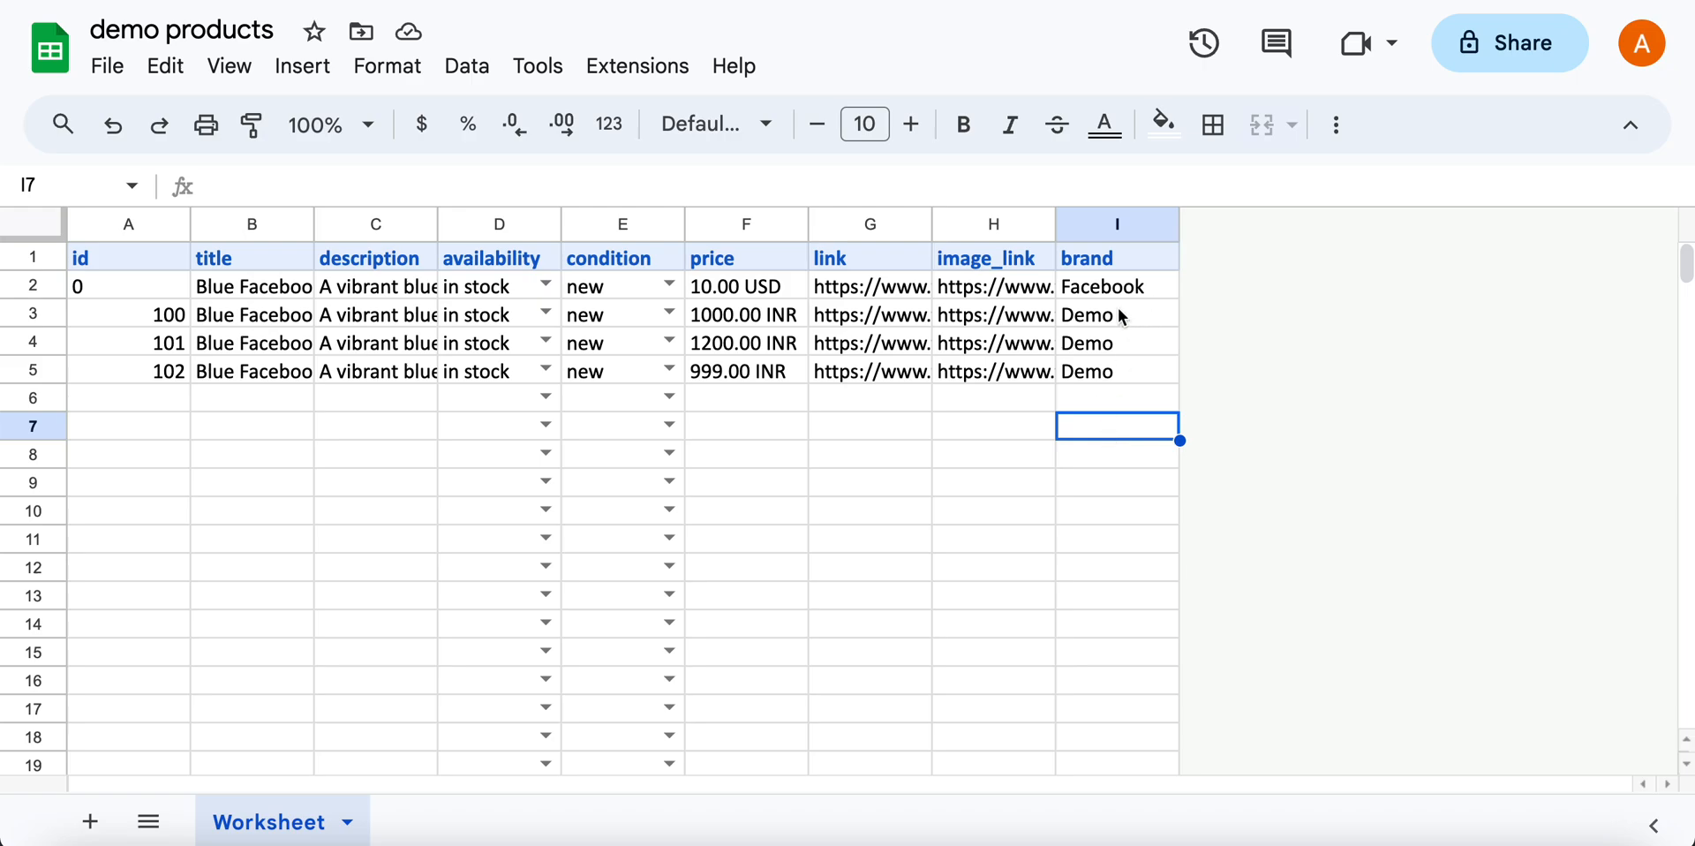
pyautogui.moveTo(1121, 315); pyautogui.dragTo(1115, 402)
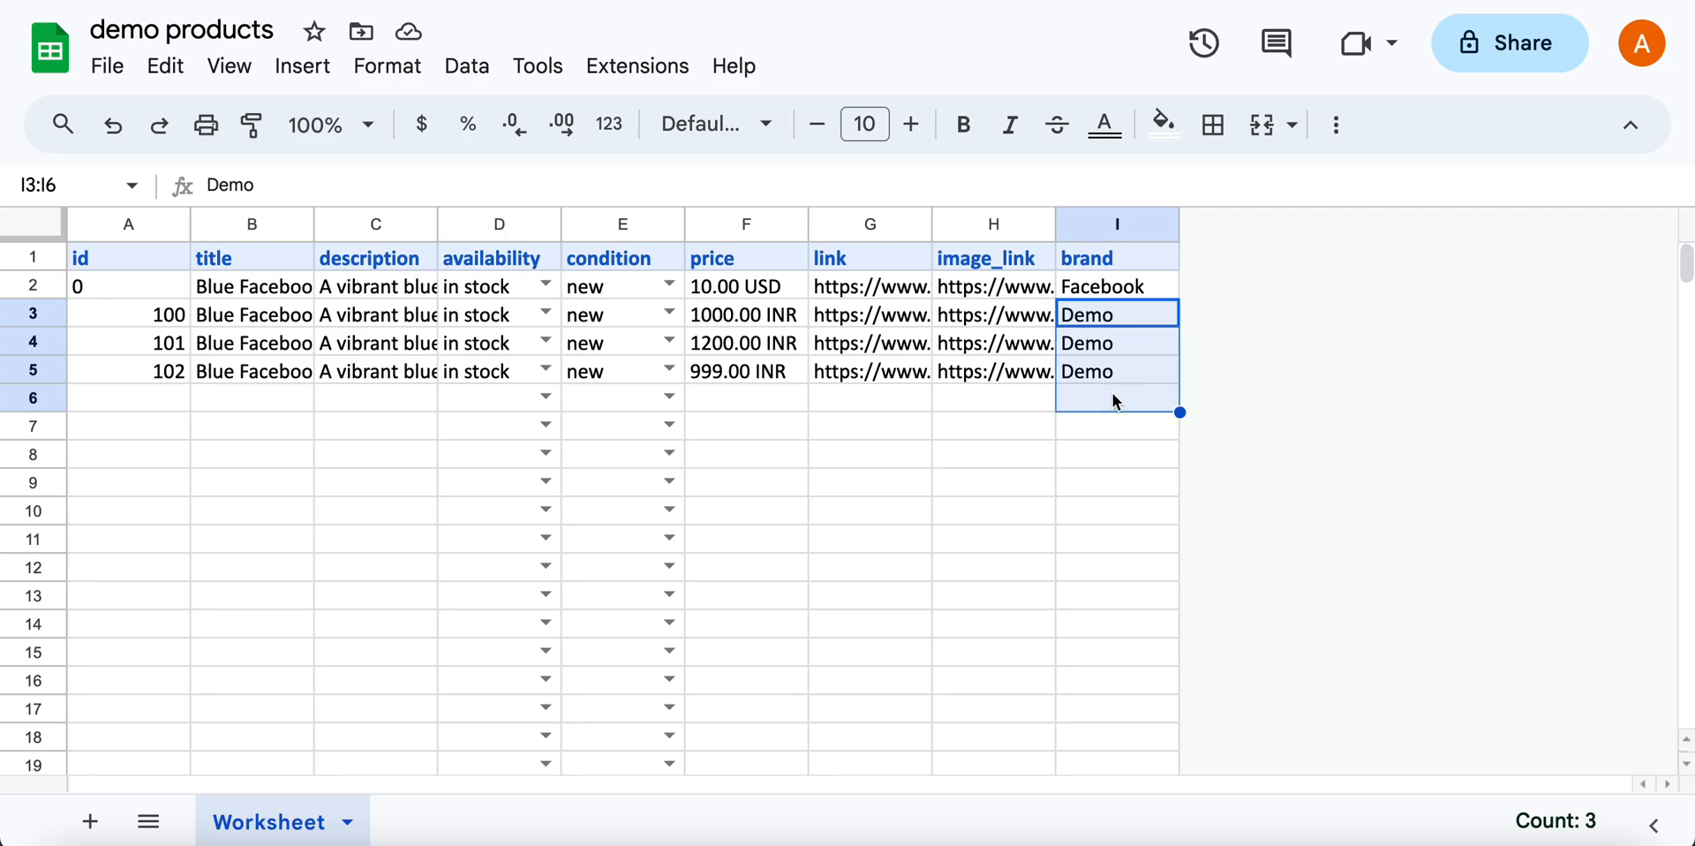
pyautogui.click(1127, 432)
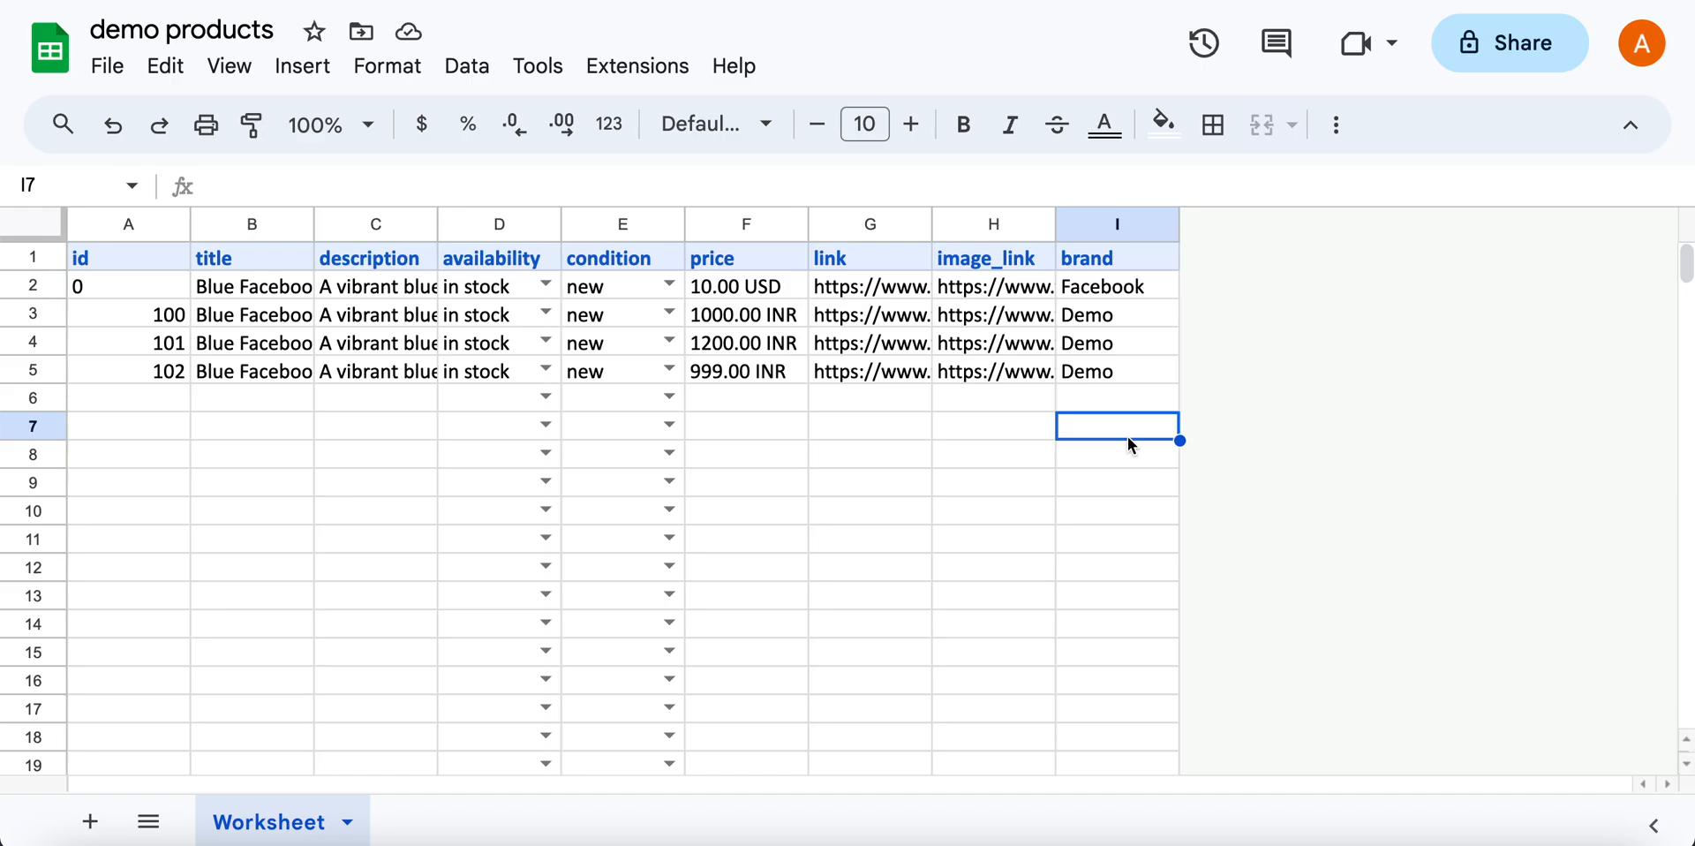
# - Insert three empty columns immediately after the brand column
pyautogui.rightClick(1116, 221)
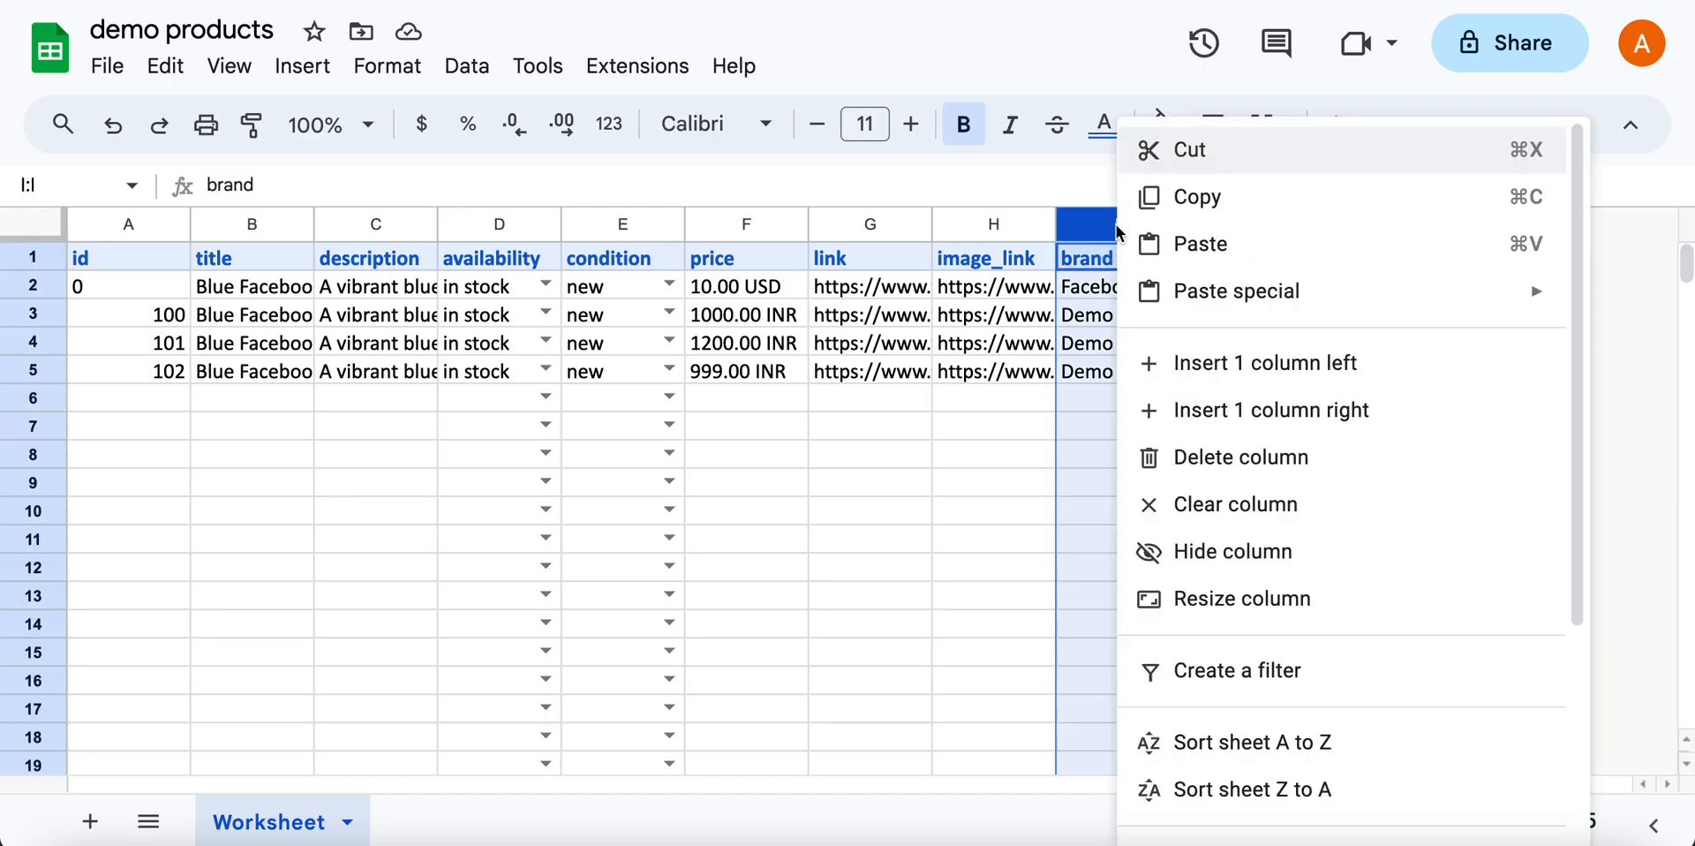
pyautogui.click(1272, 412)
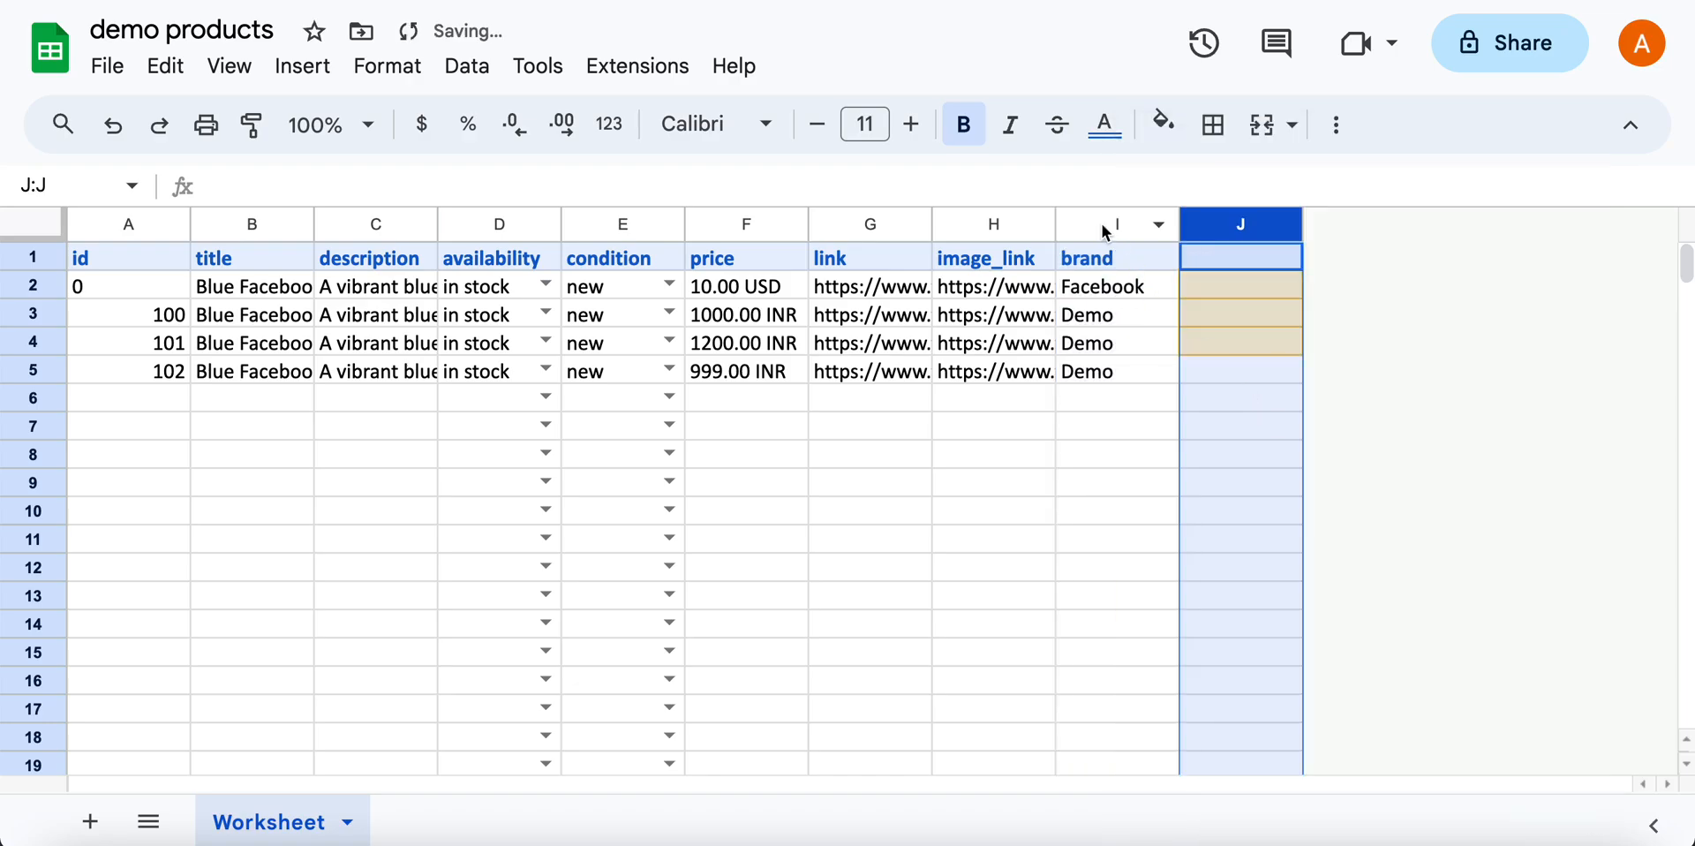
pyautogui.rightClick(1101, 229)
pyautogui.click(1272, 411)
pyautogui.click(1124, 228)
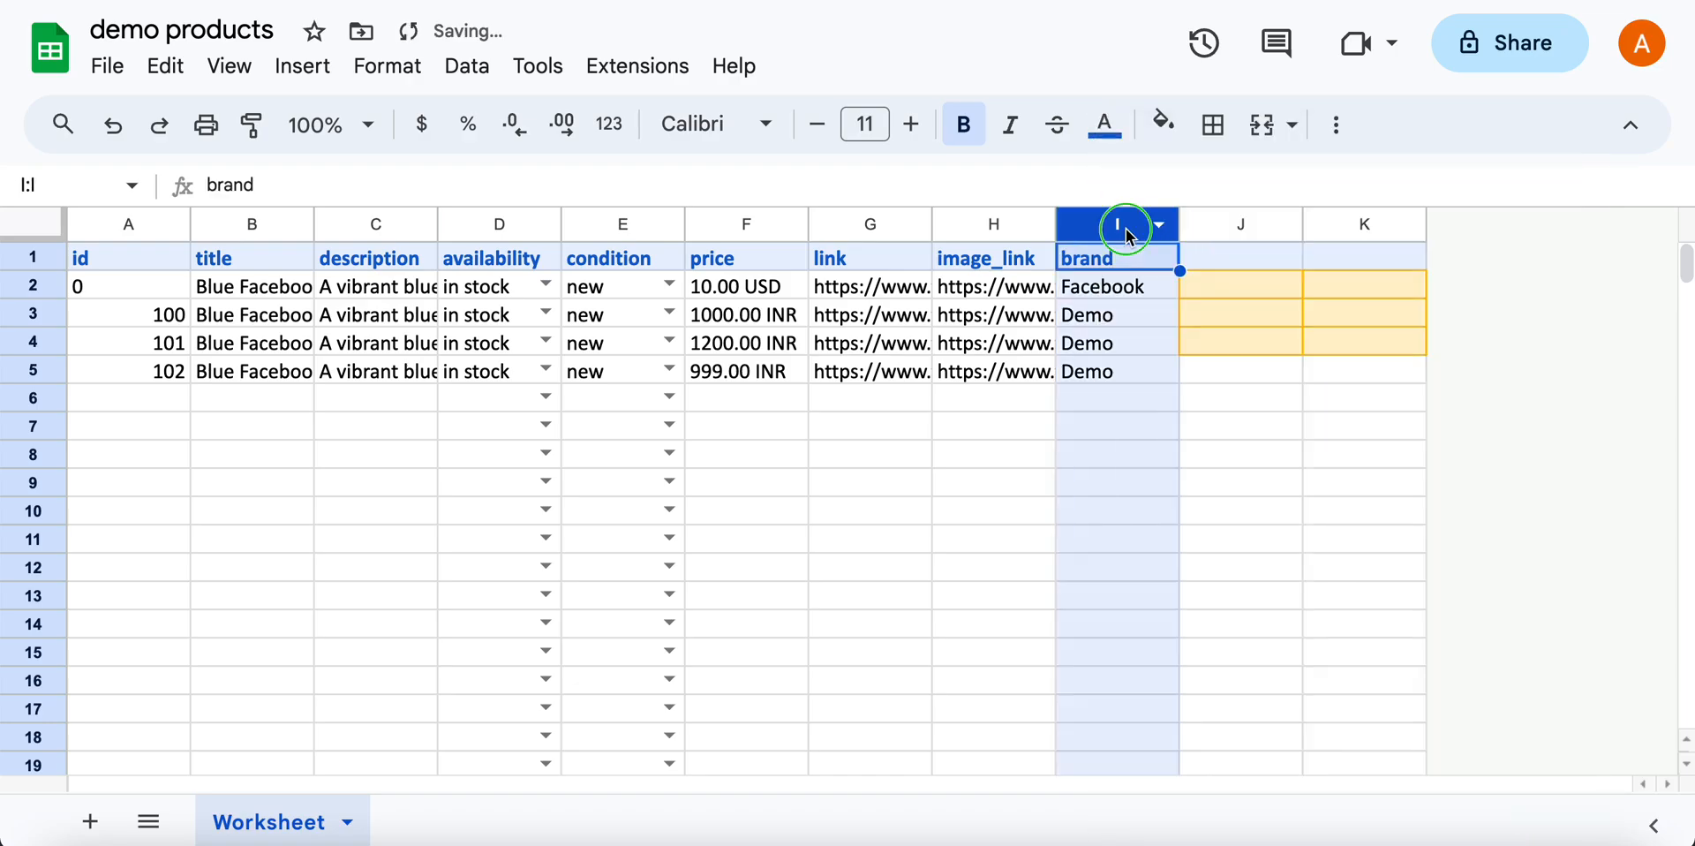
pyautogui.rightClick(1126, 230)
pyautogui.click(1208, 412)
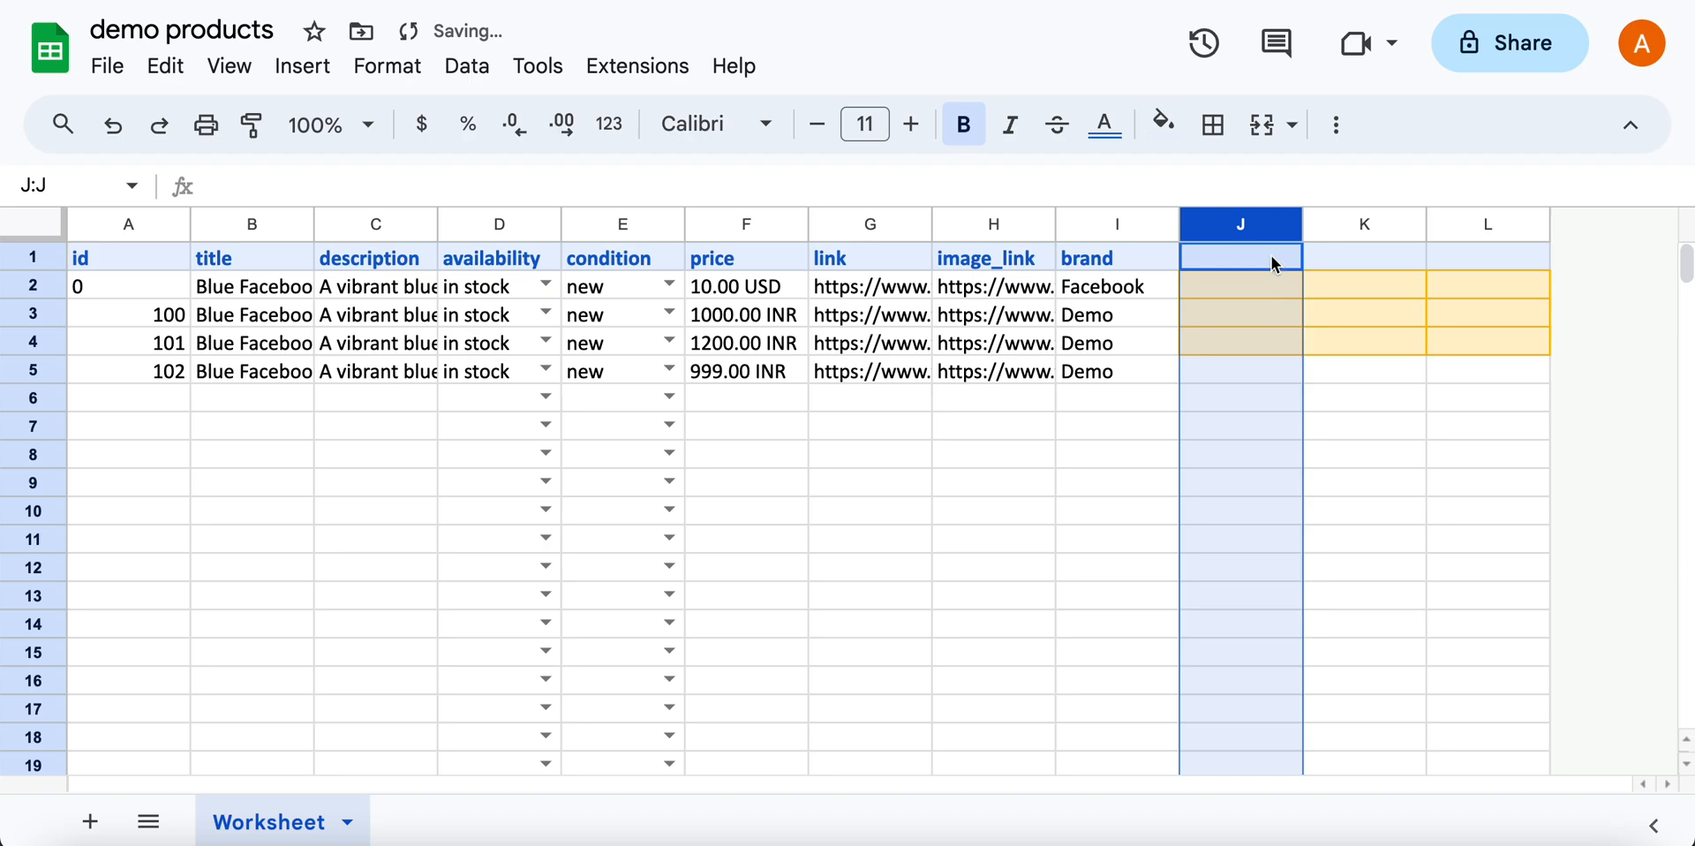
# - Enter the column header origin_country in J1
pyautogui.click(1275, 264)
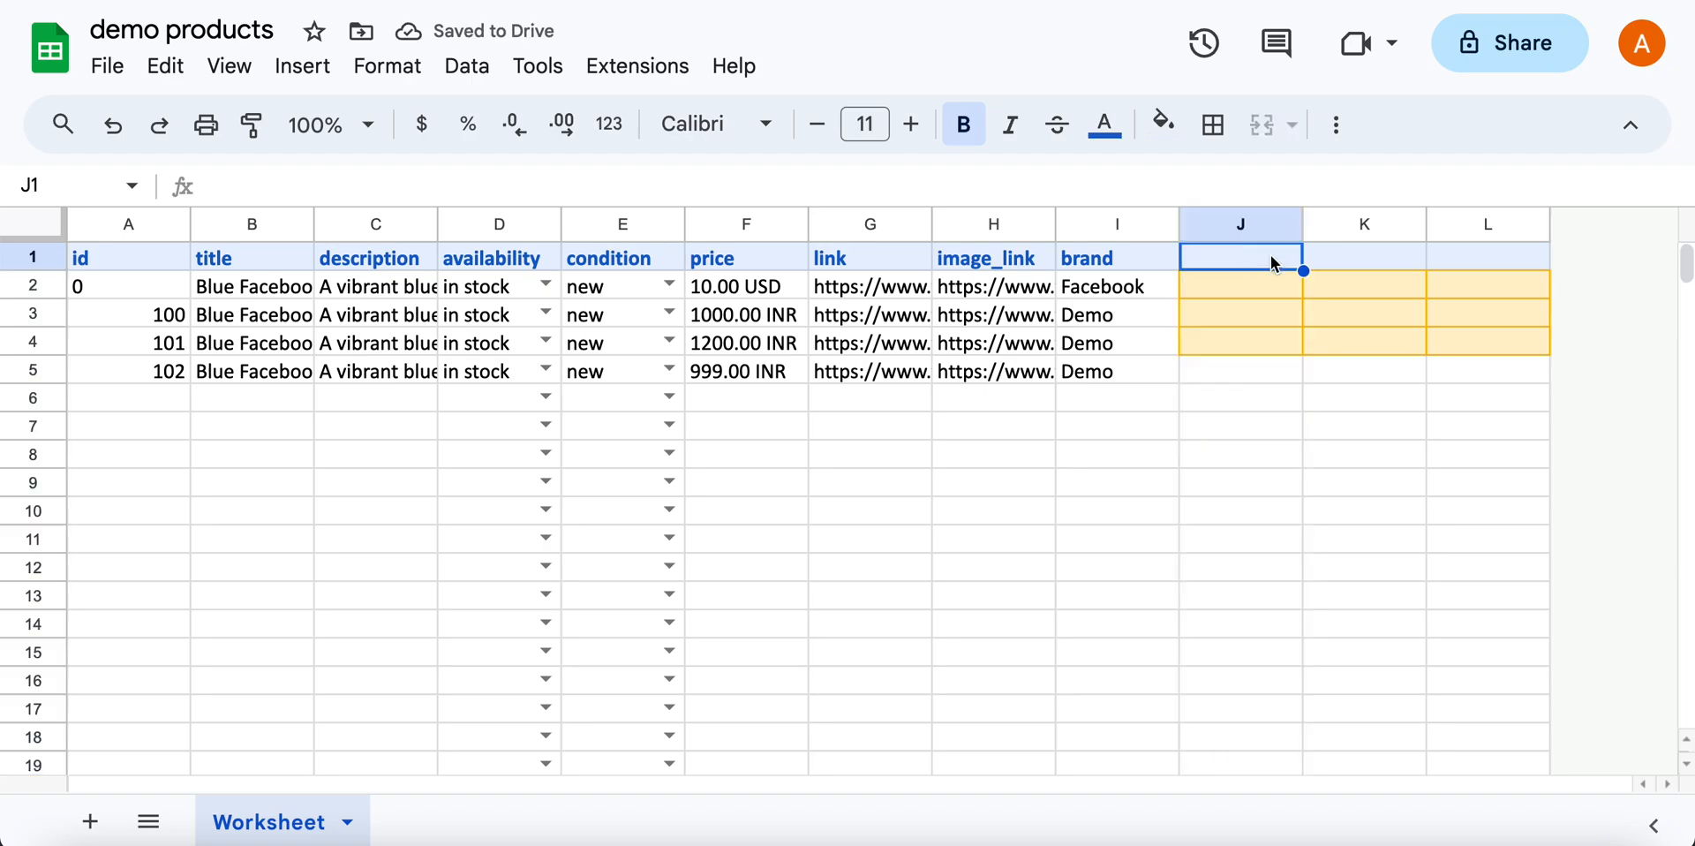
pyautogui.write('origin')
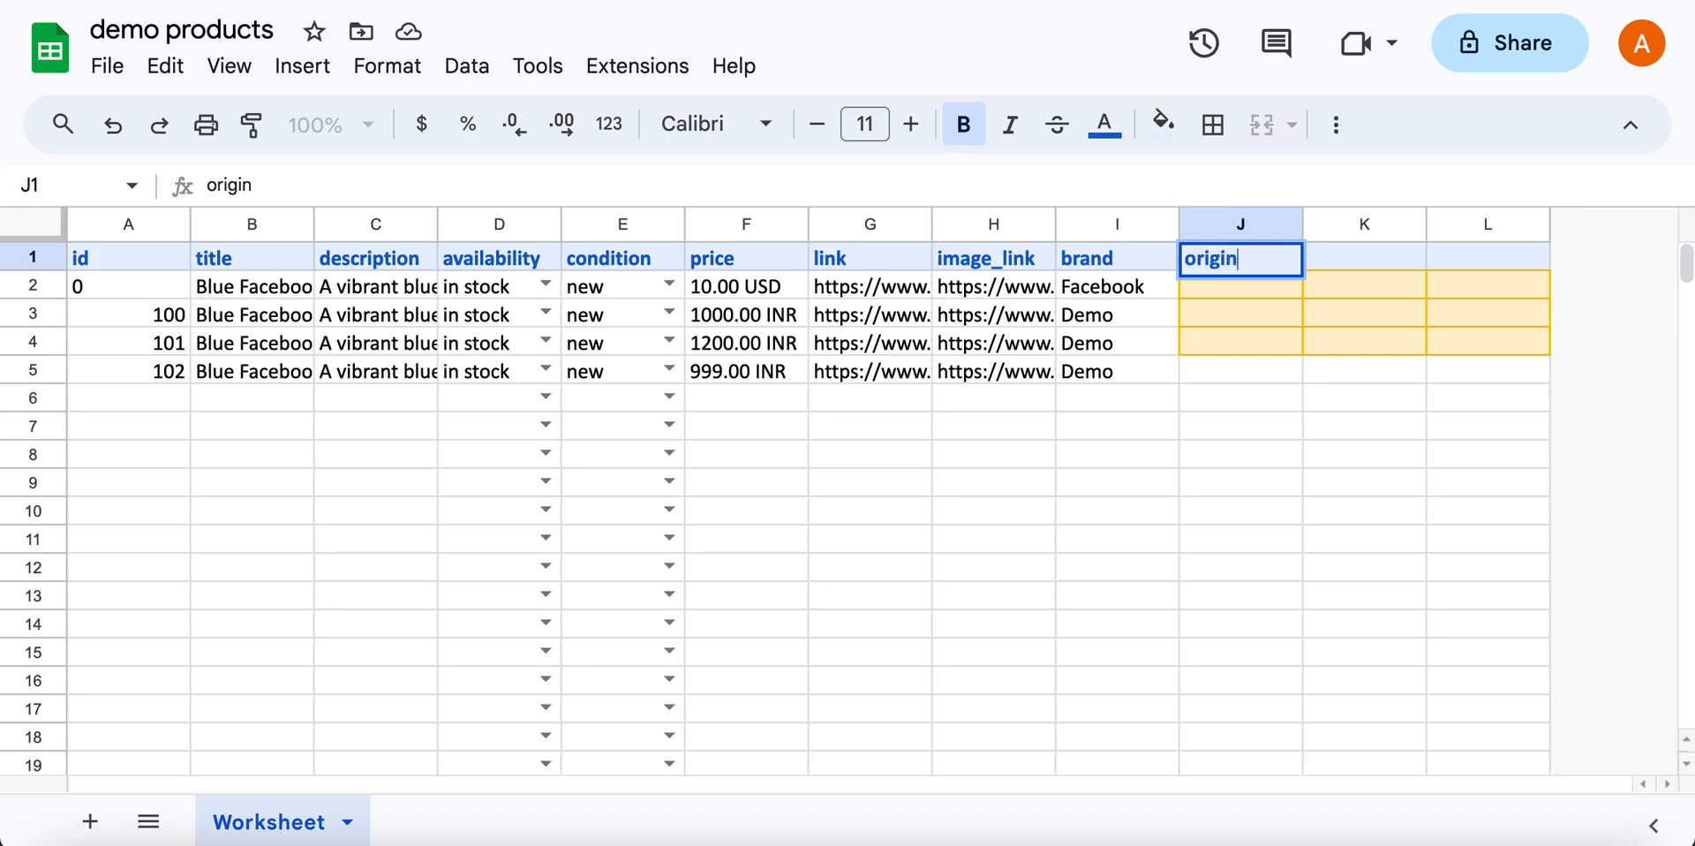
pyautogui.write('_countrt')
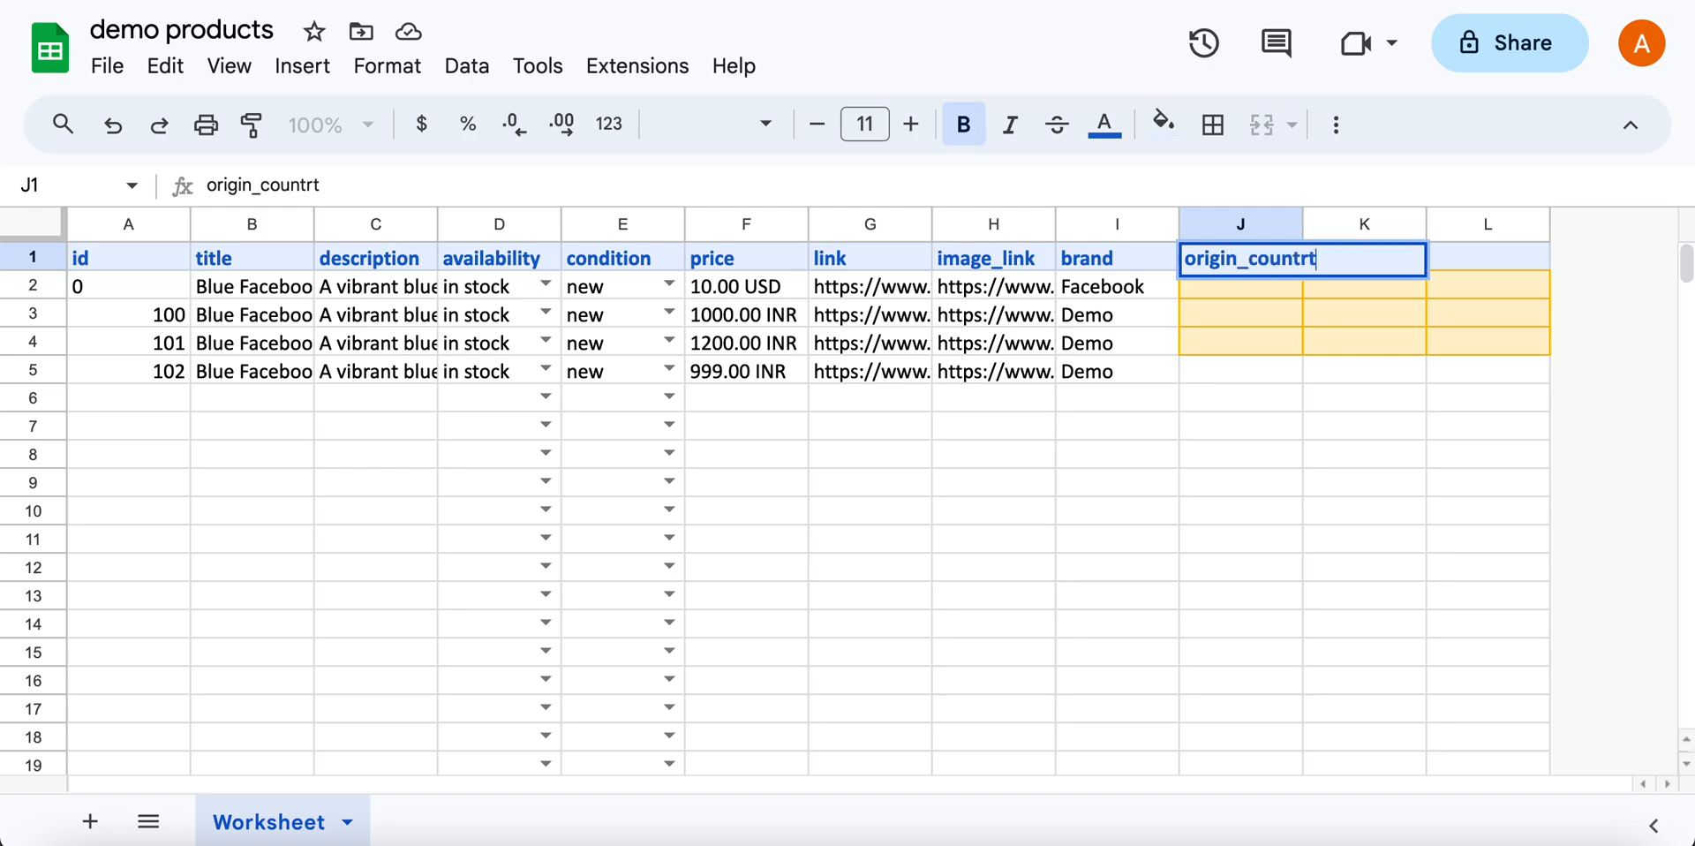
pyautogui.press('BackSpace')
pyautogui.write('y')
pyautogui.click(1413, 409)
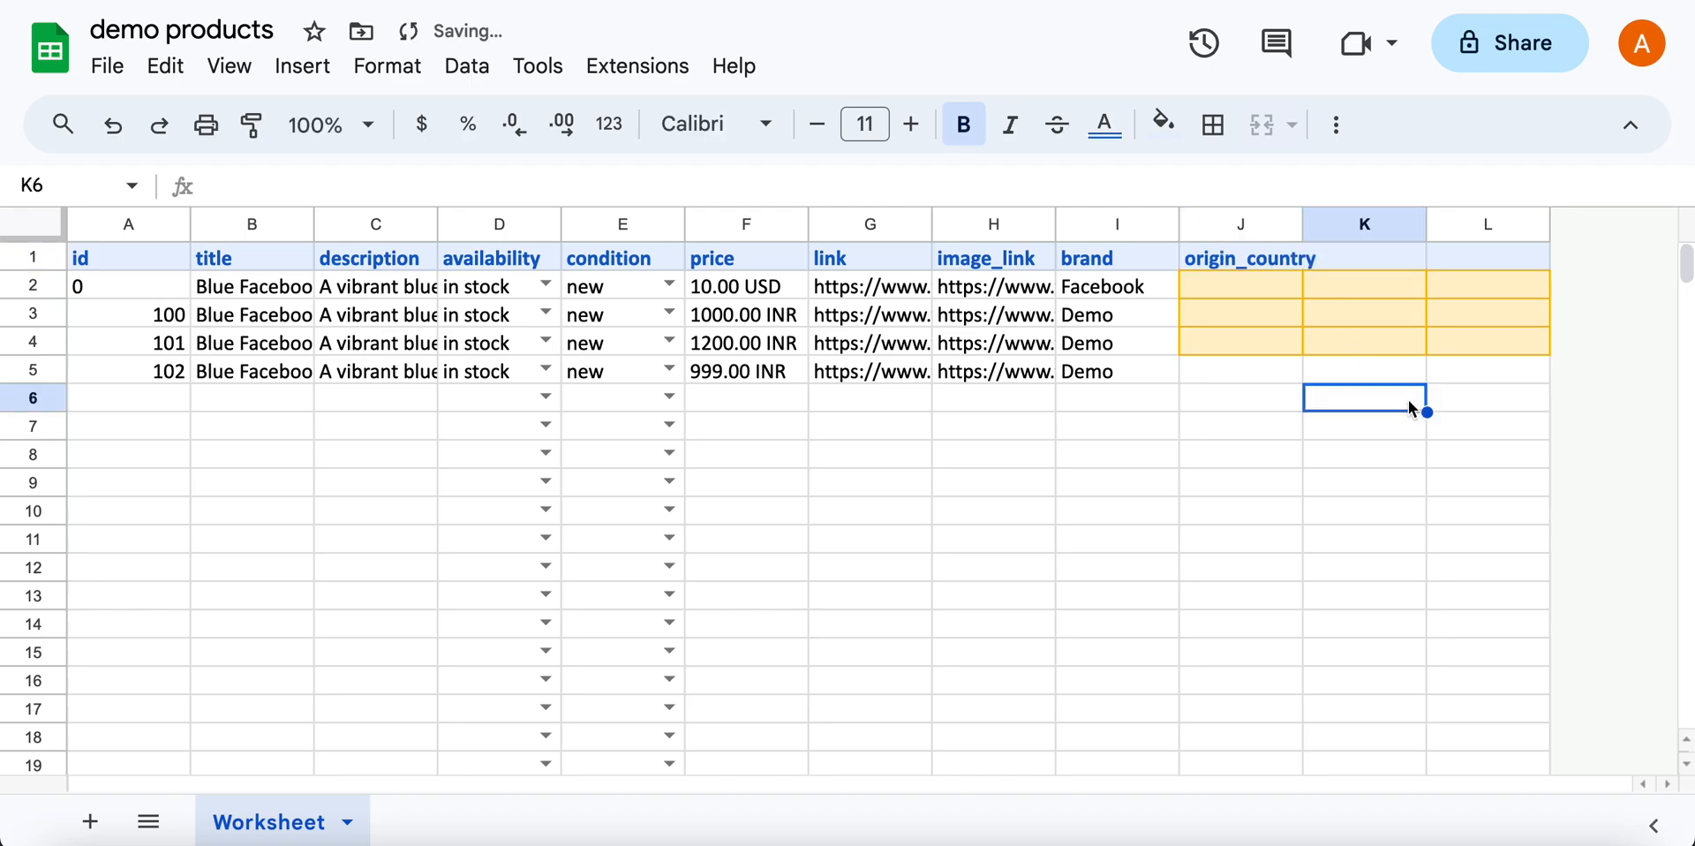
# - Enter the column header importer_name in K1
pyautogui.click(1370, 260)
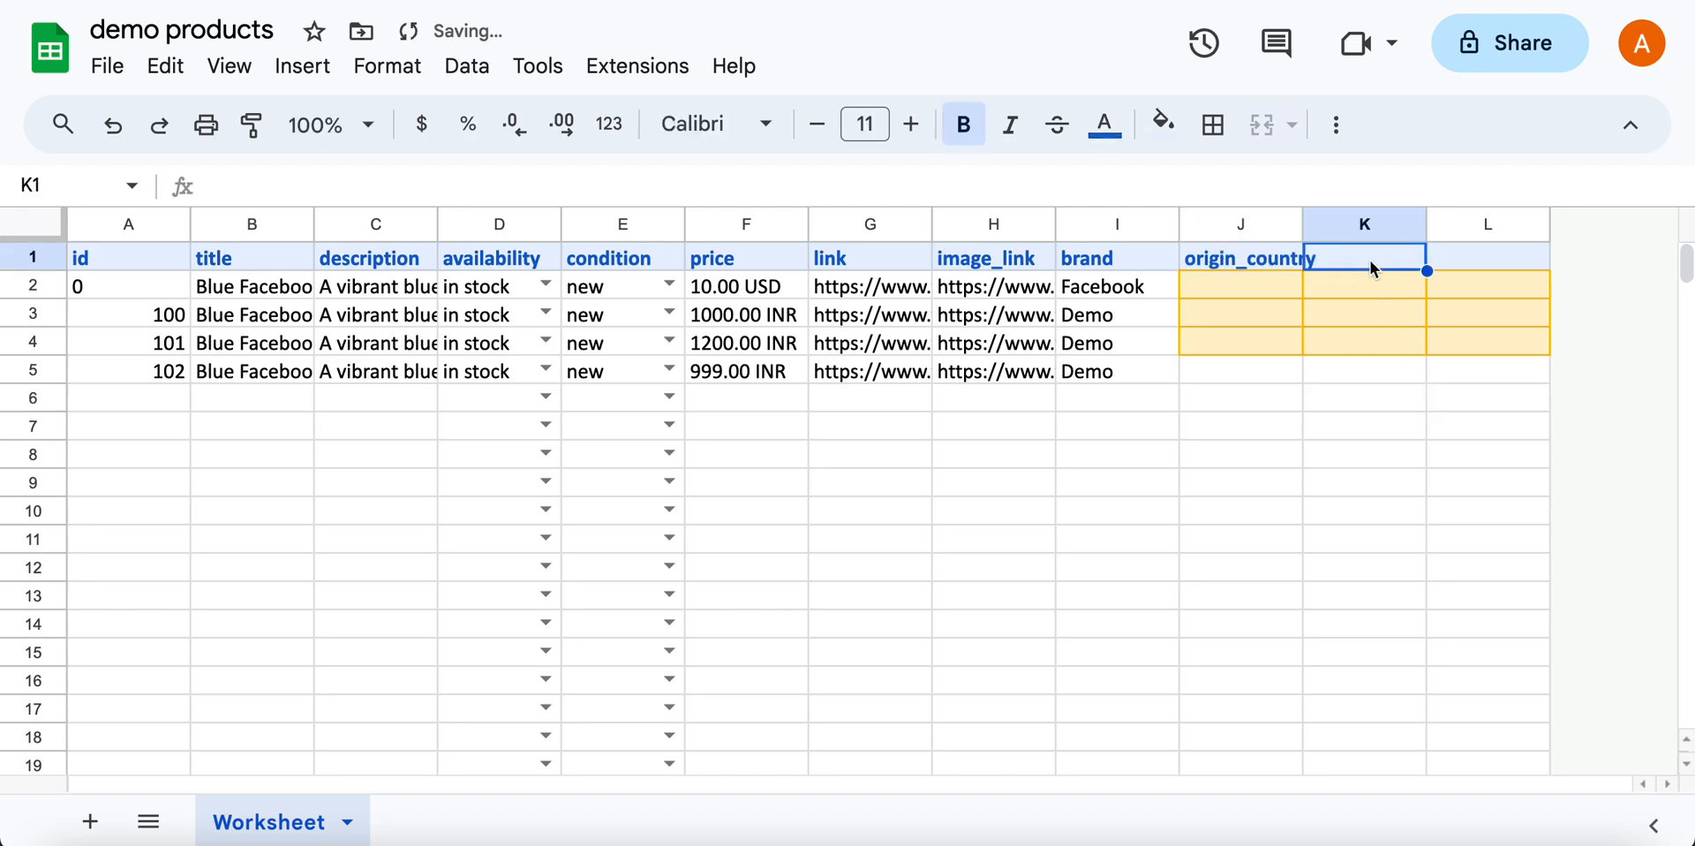
pyautogui.write('importe')
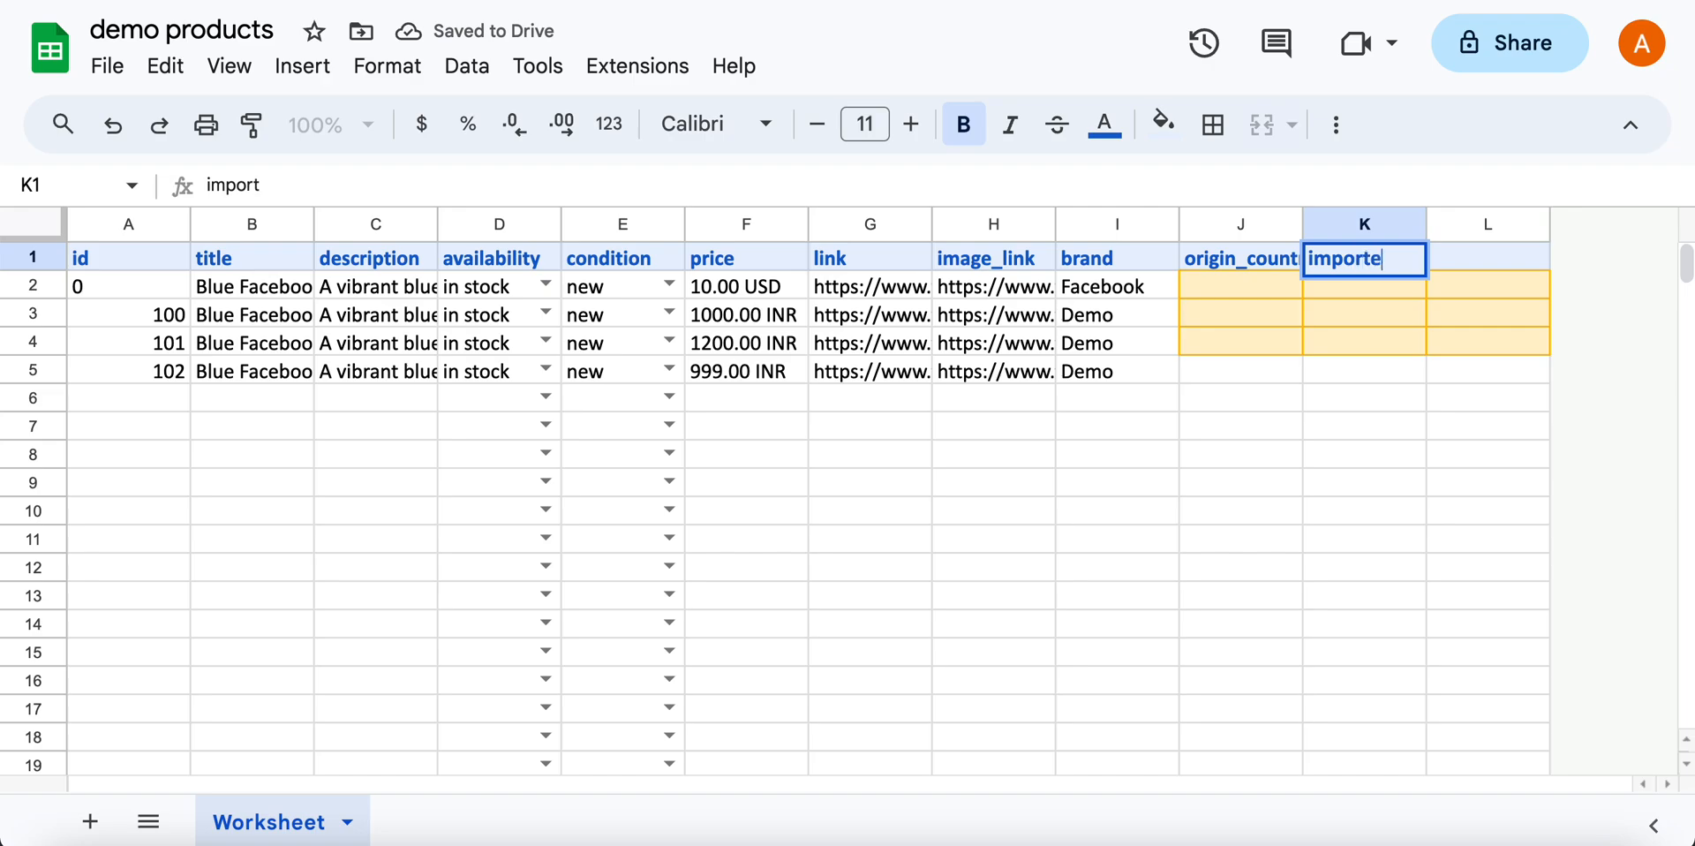
pyautogui.write('r_n')
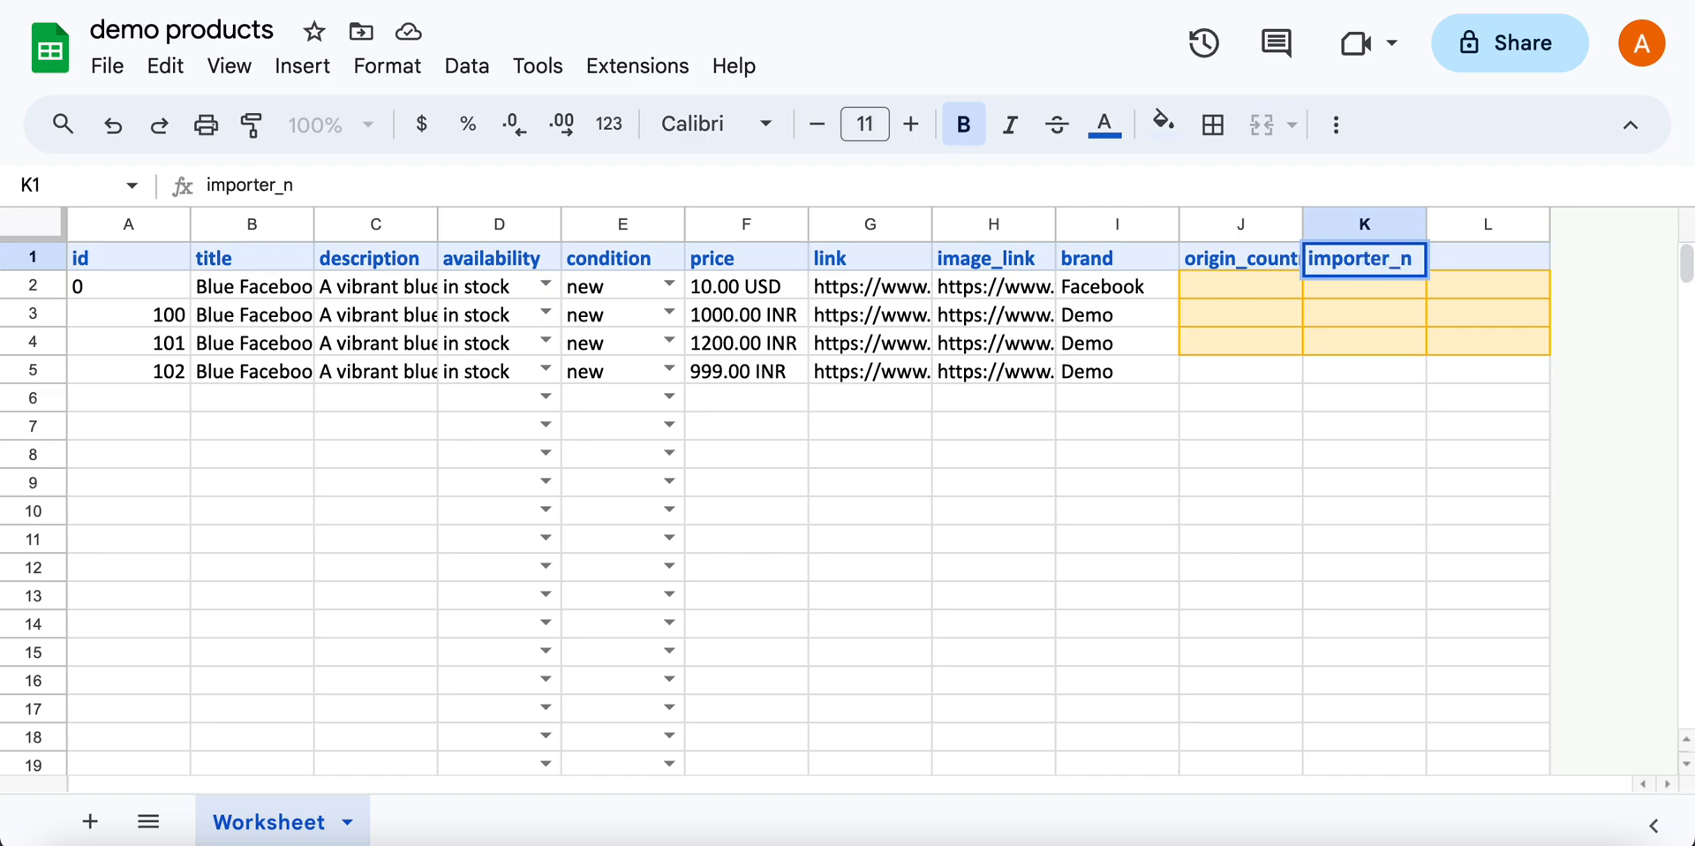
pyautogui.write('ame')
pyautogui.click(1455, 399)
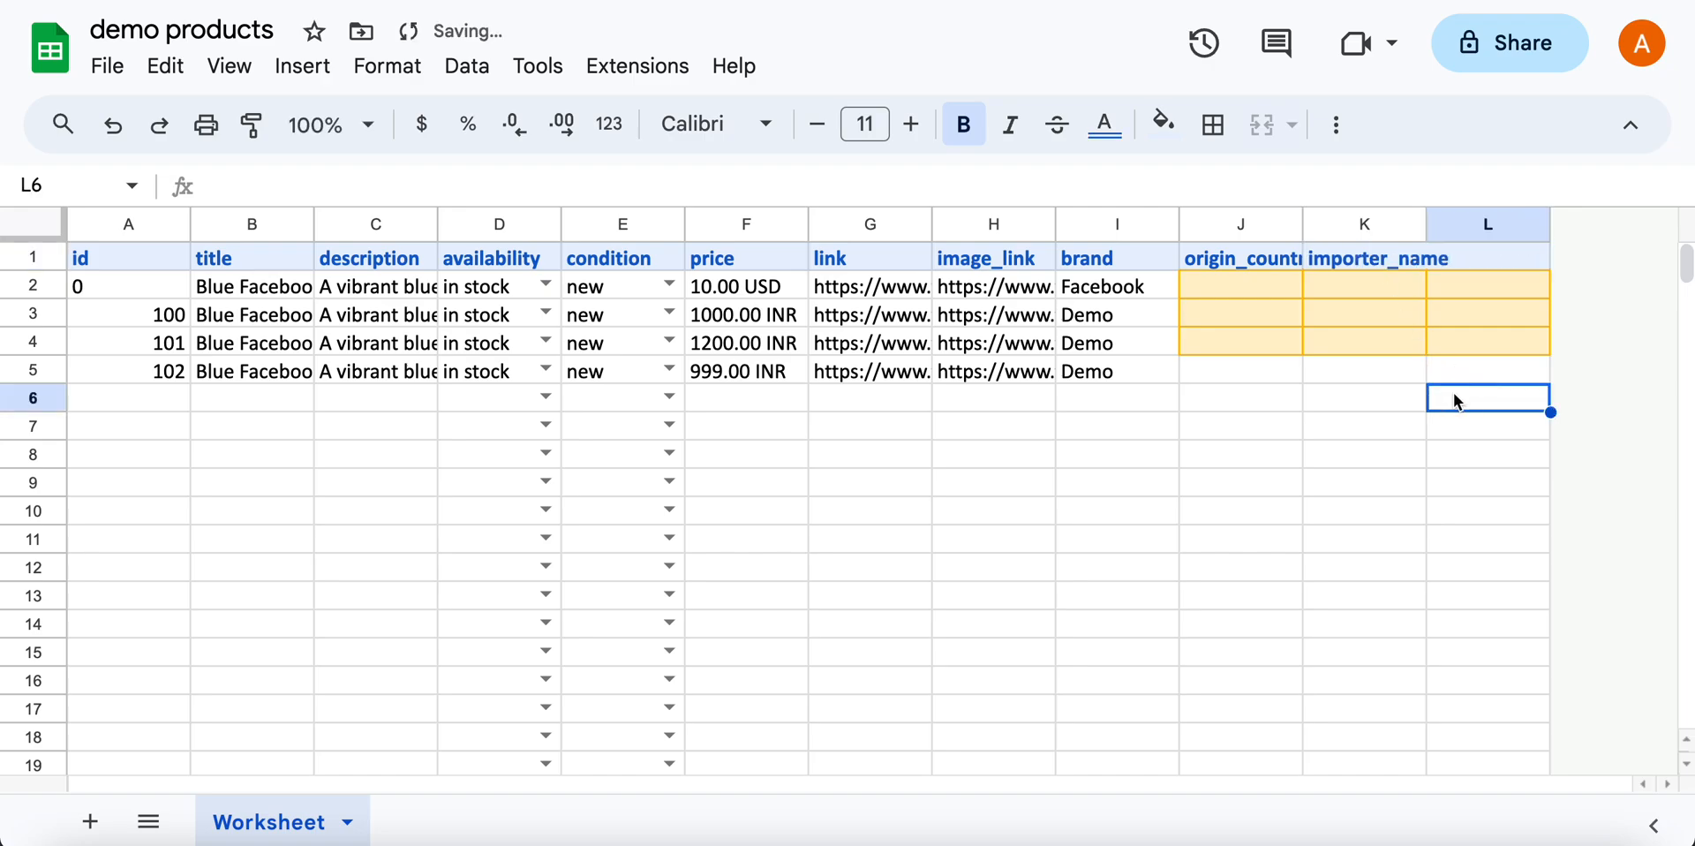
# - Enter the column header wa_compliance_category in L1 and review the three new headers in J1 to L1
pyautogui.click(1506, 257)
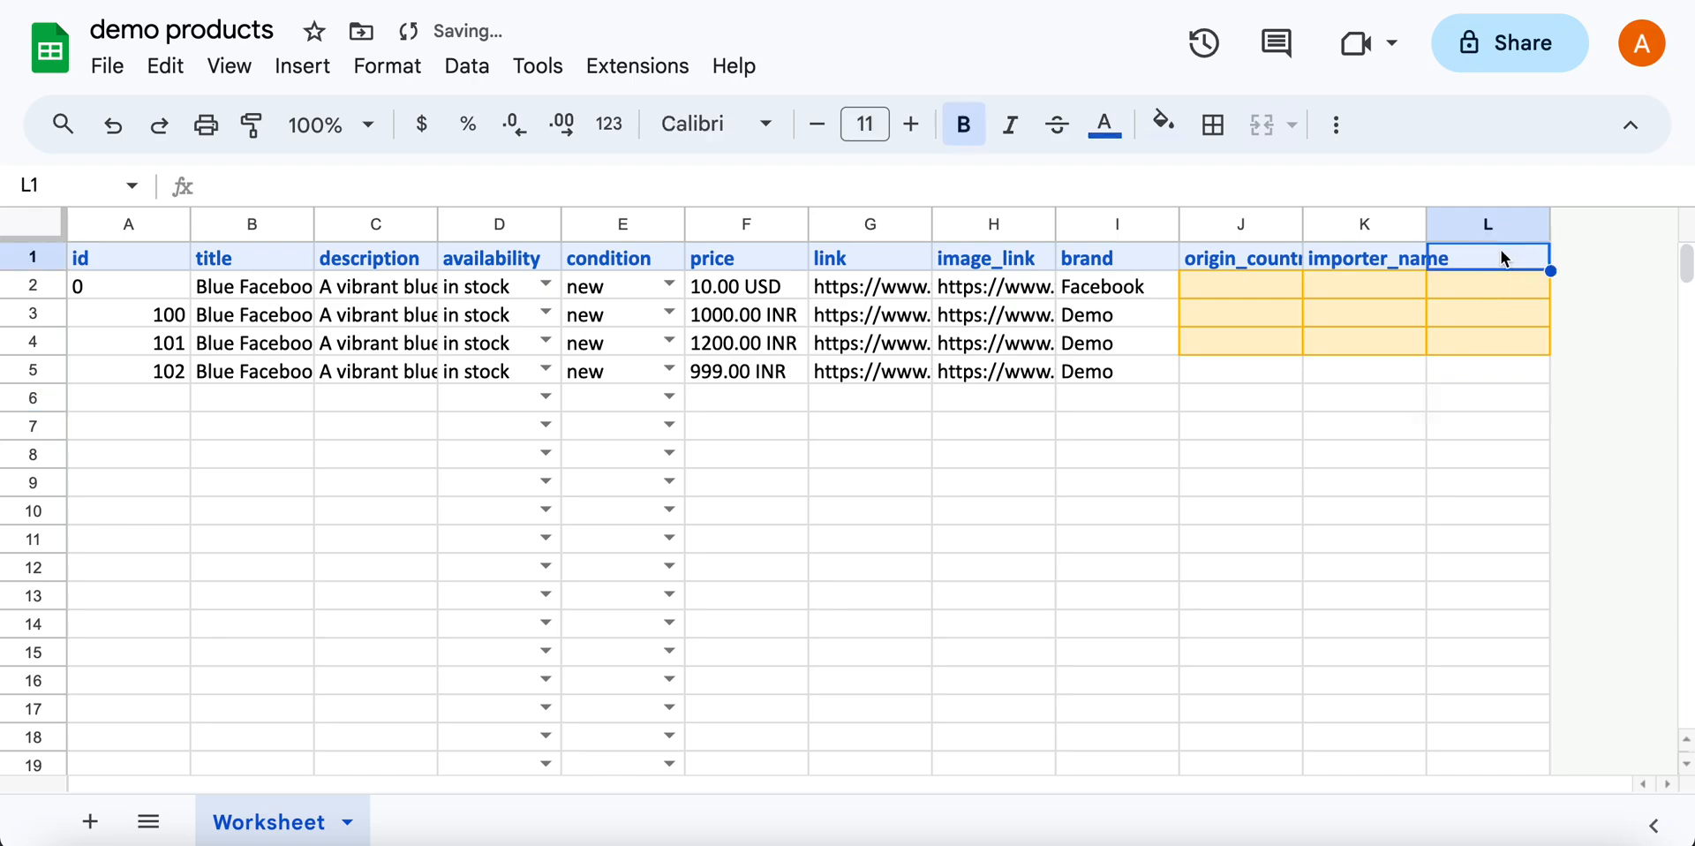
pyautogui.write('wa_')
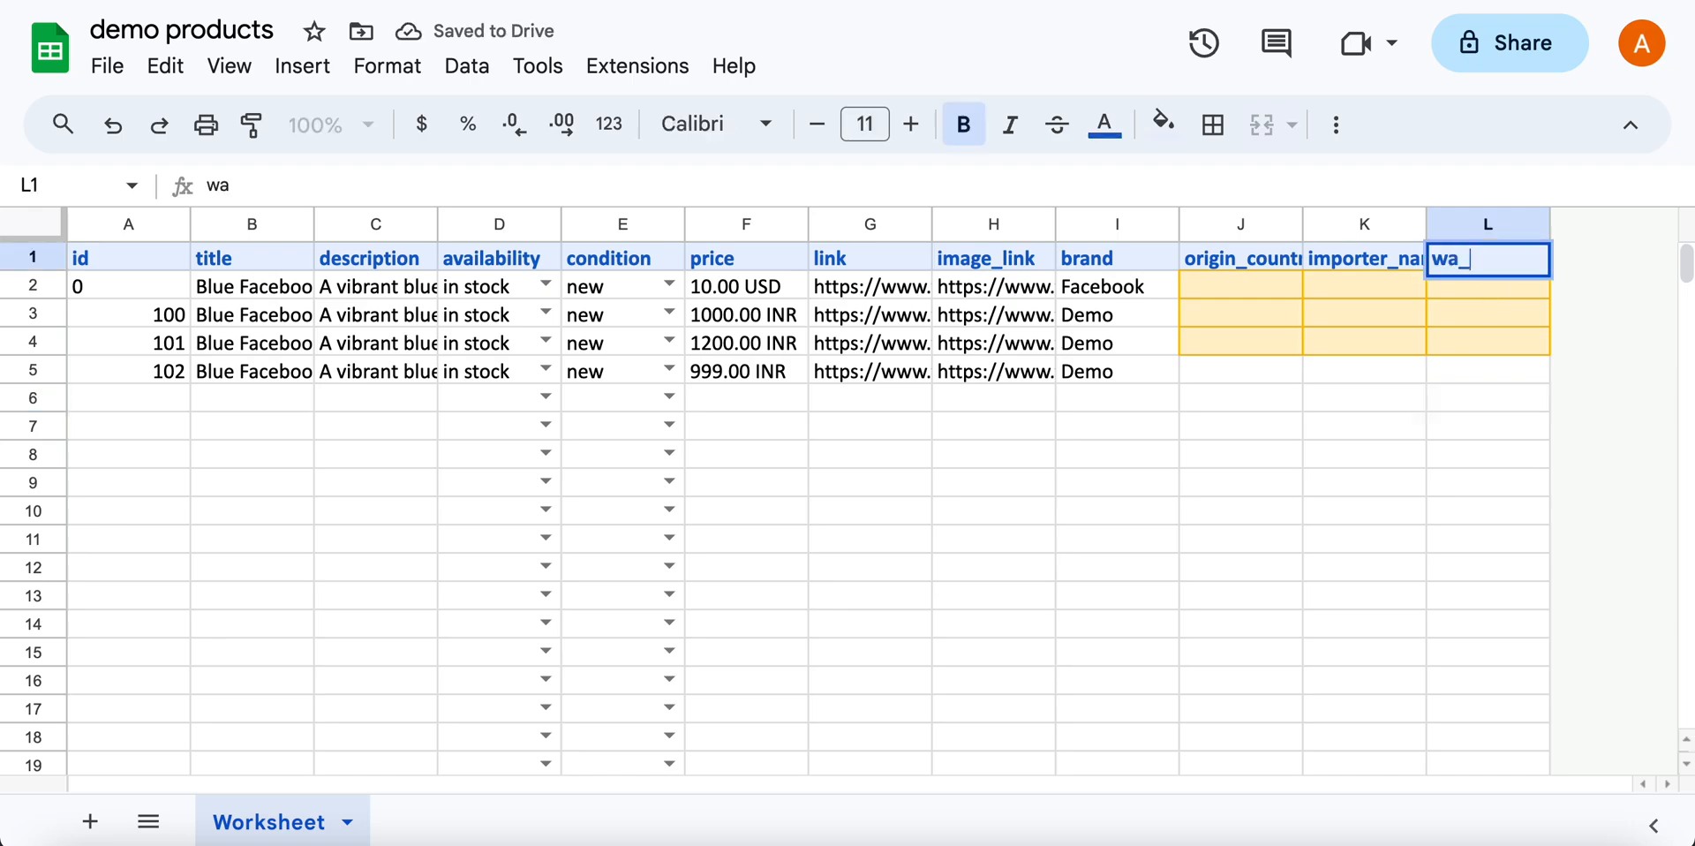
pyautogui.write('compliance')
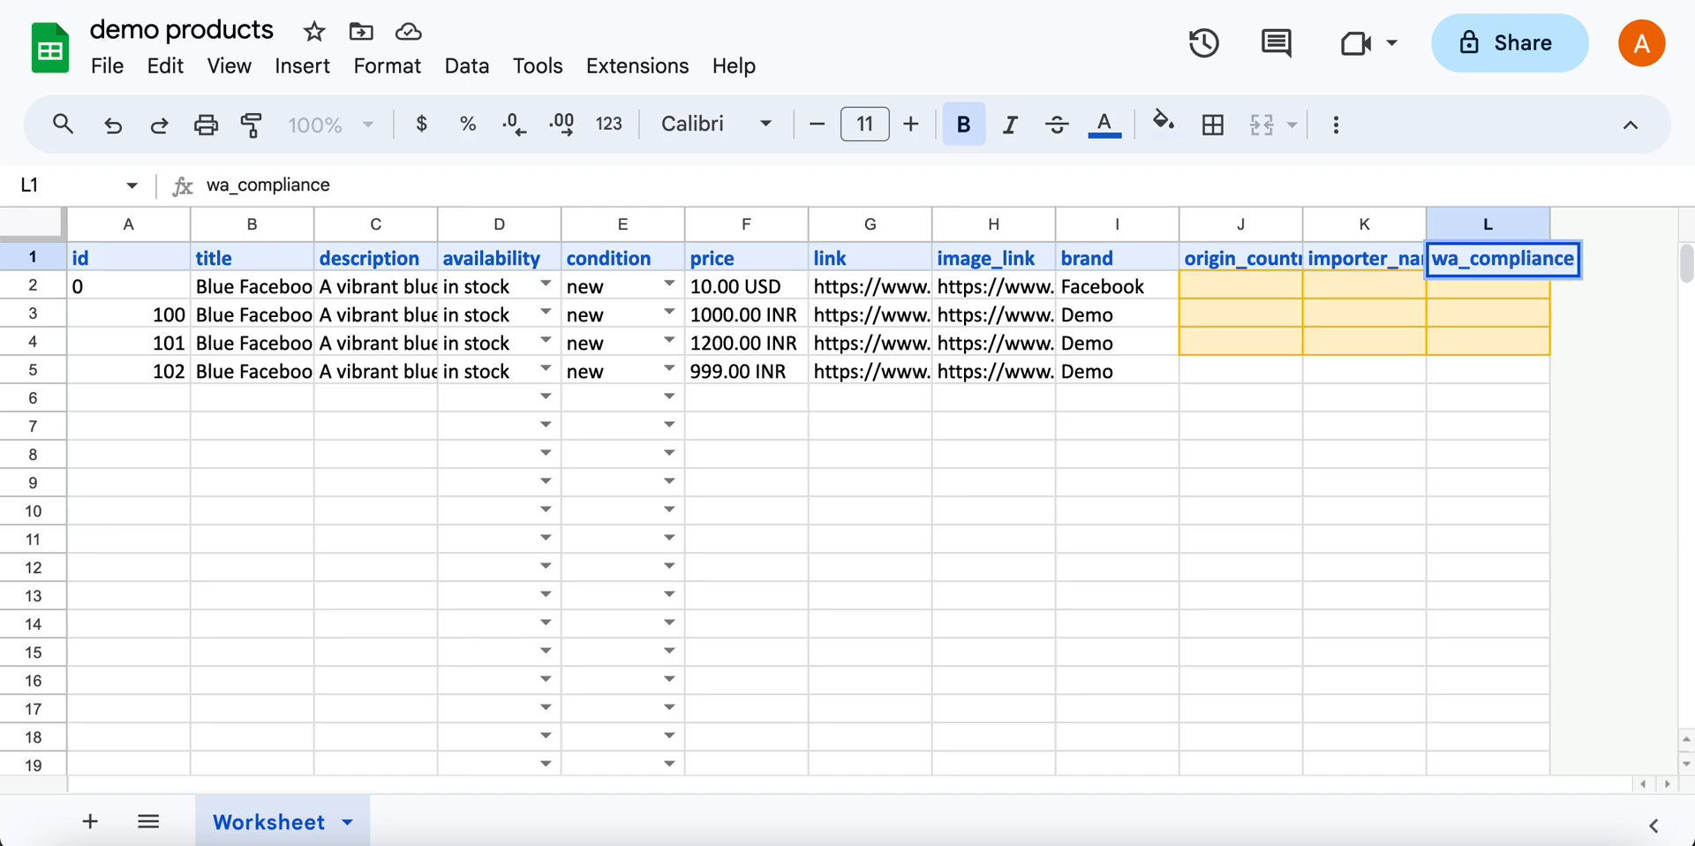
pyautogui.write('_category')
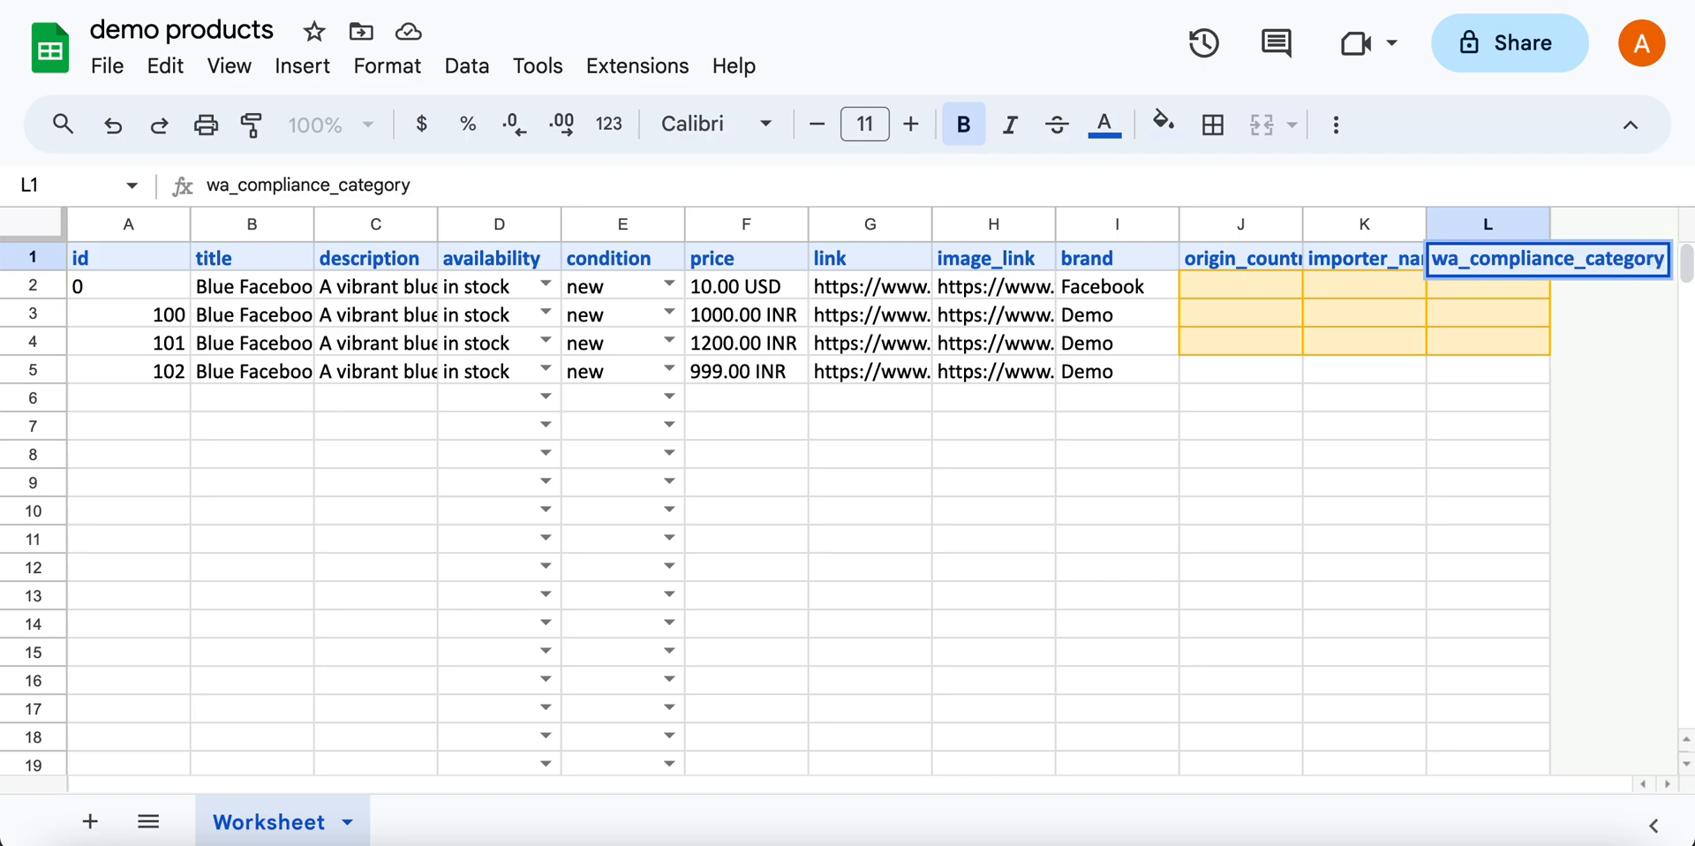
pyautogui.click(1468, 384)
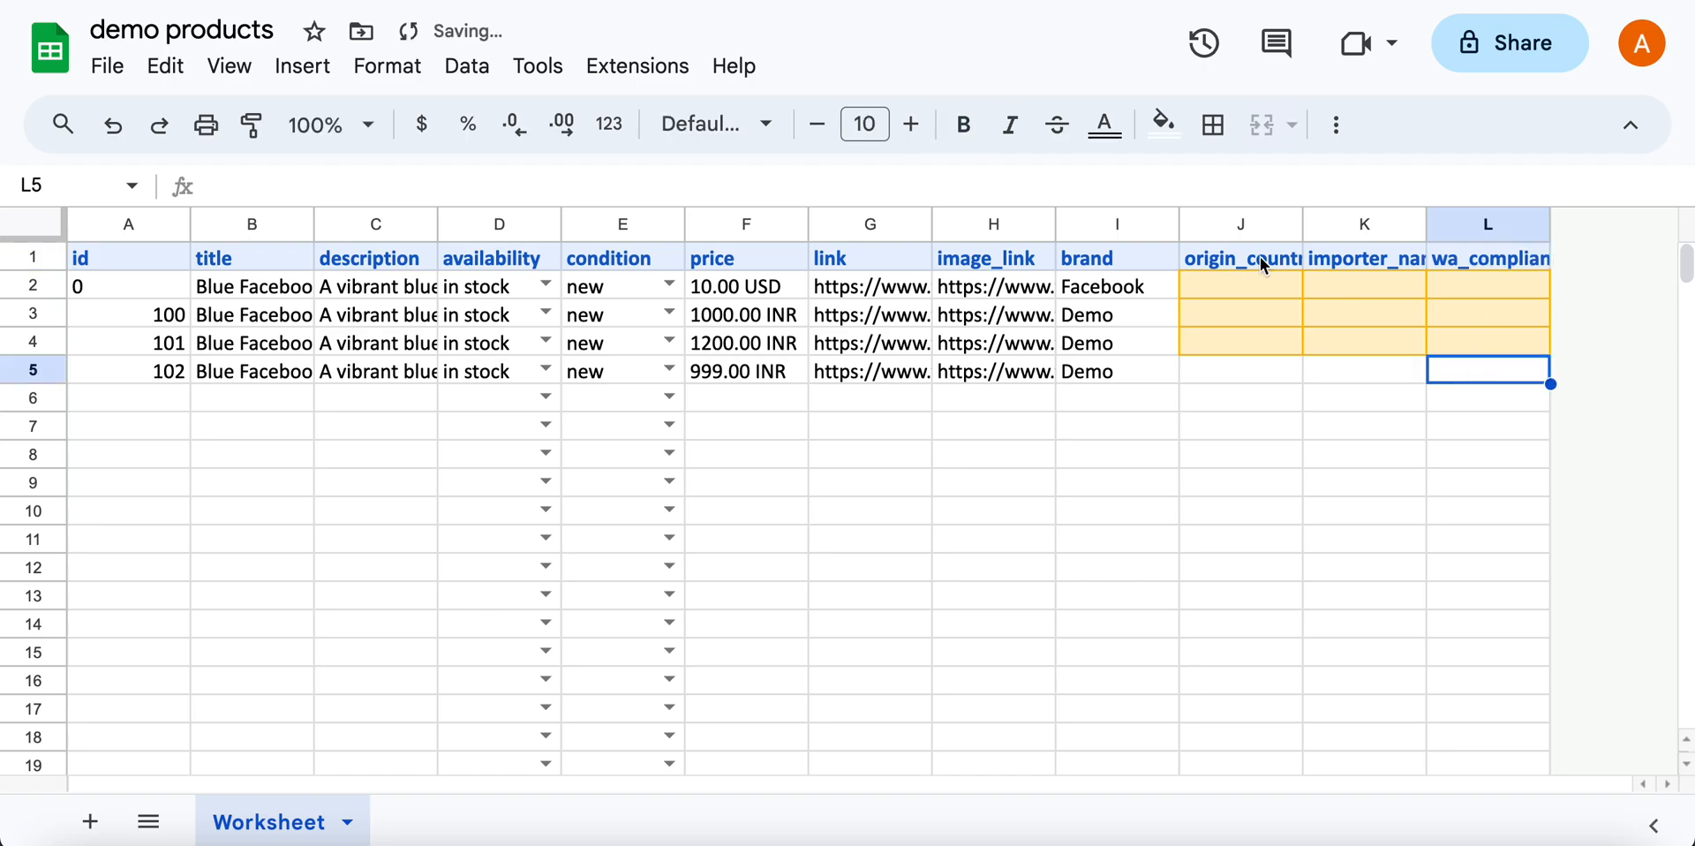
pyautogui.moveTo(1266, 260); pyautogui.dragTo(1451, 257)
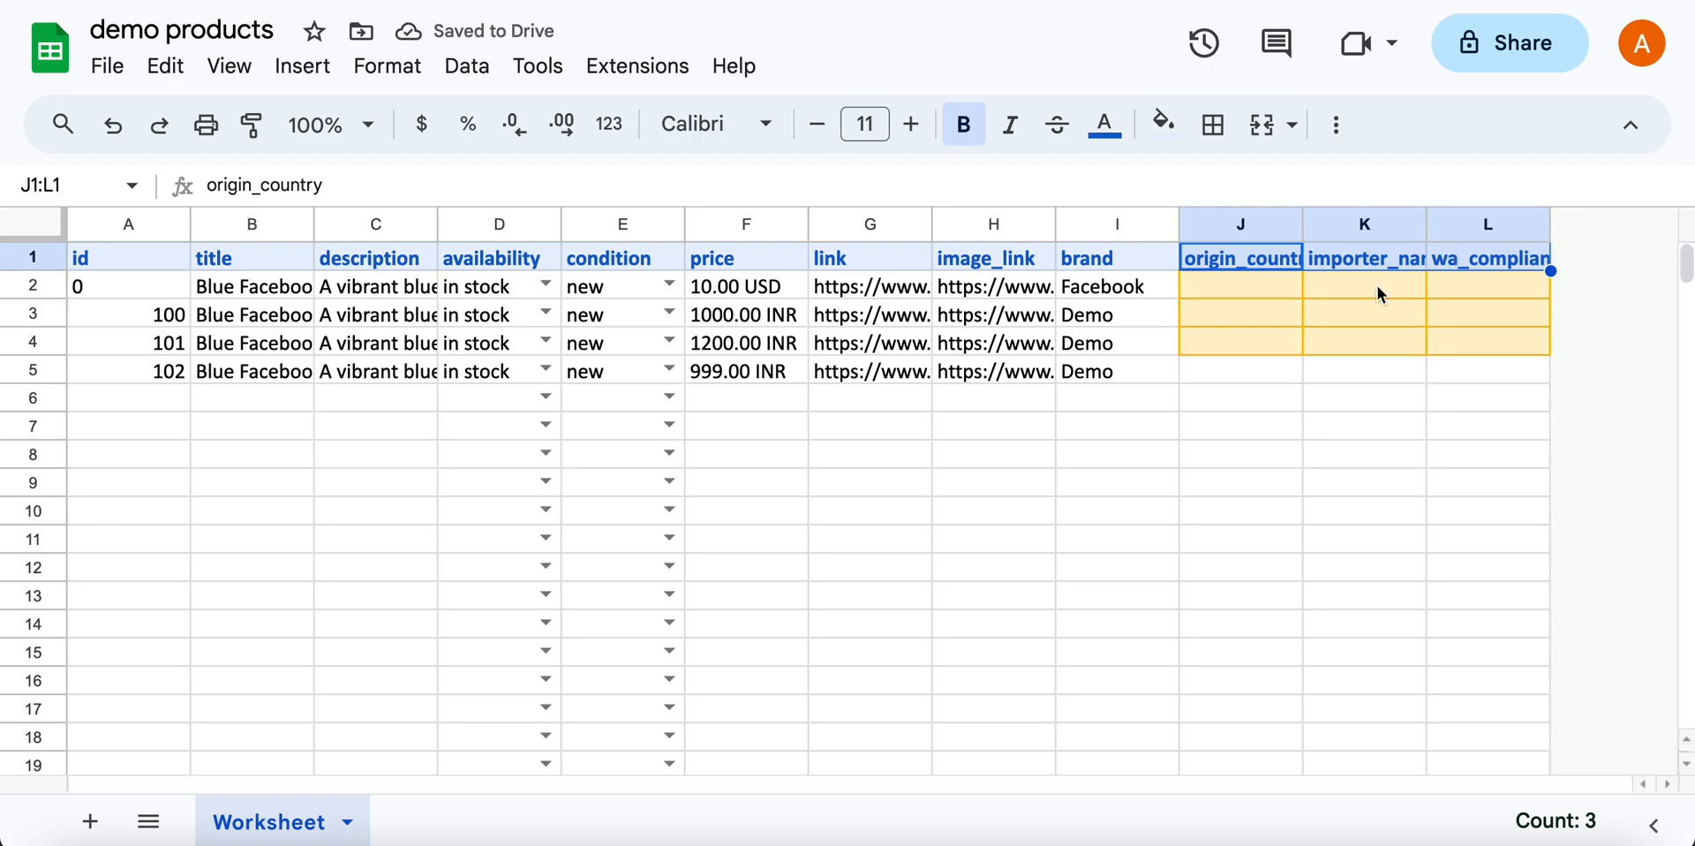
# - Enter IN as the origin country for all four products in J2 to J5
pyautogui.click(1258, 298)
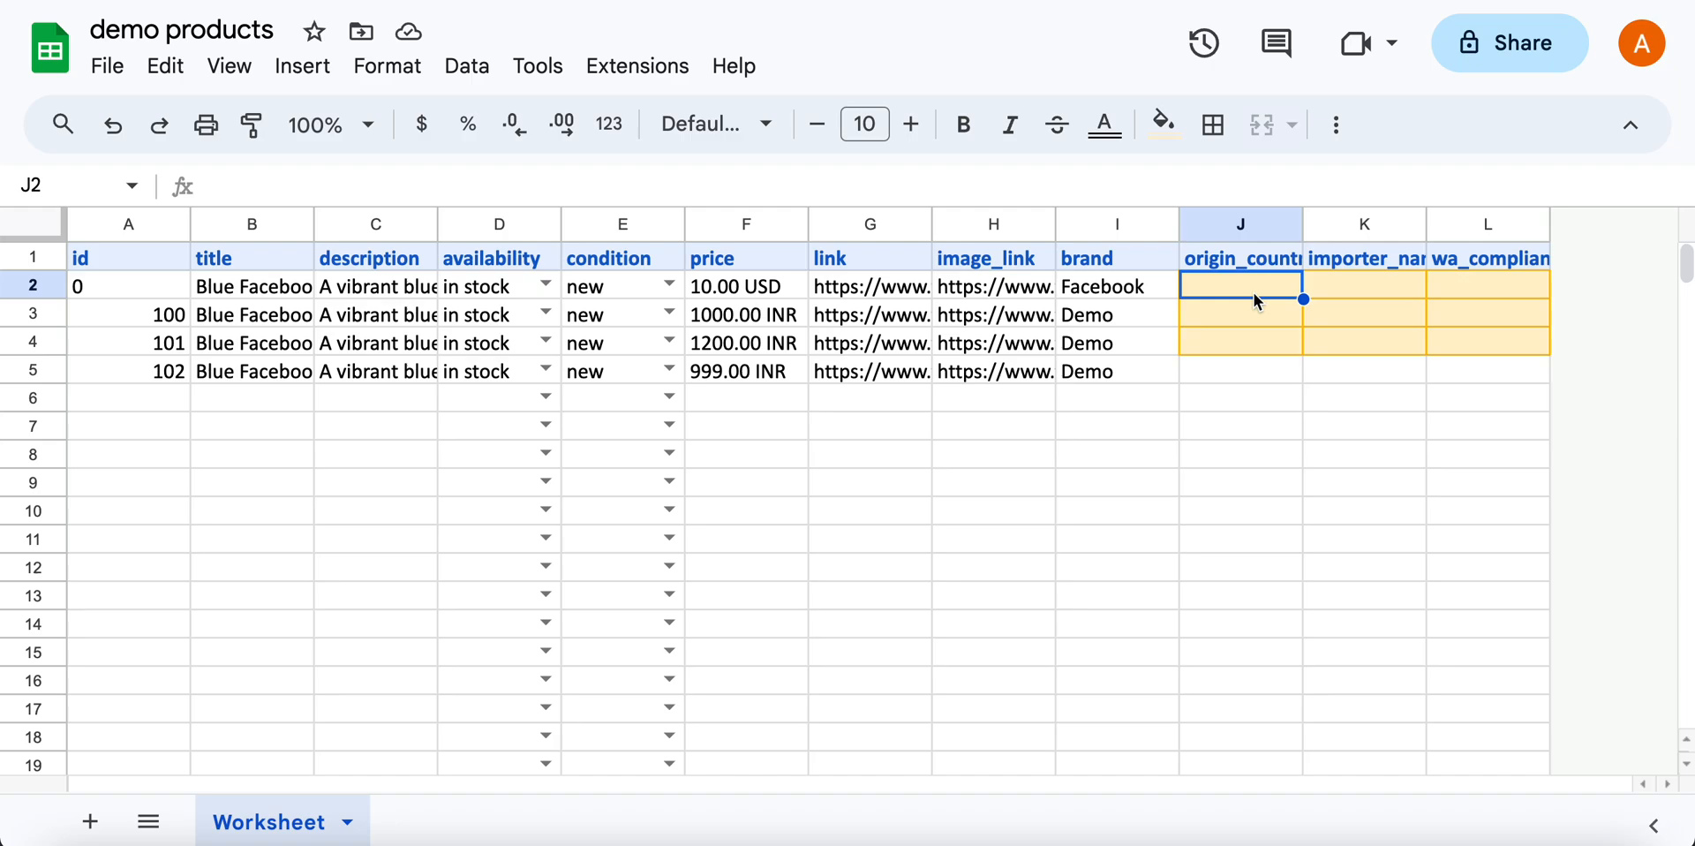
pyautogui.write('IN')
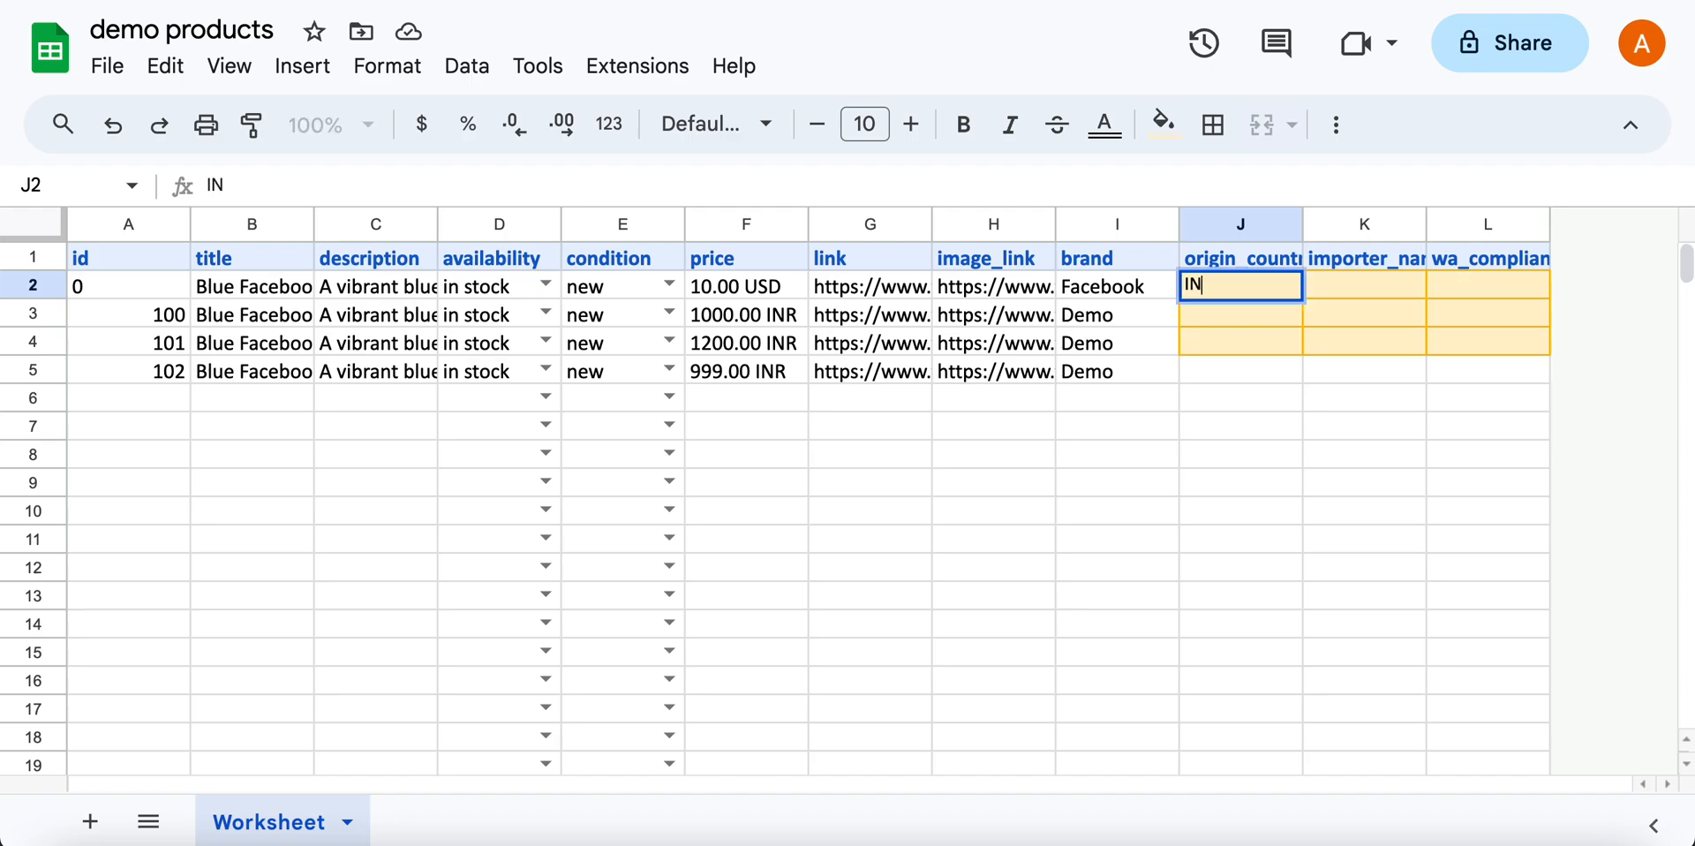
pyautogui.click(1262, 323)
pyautogui.write('IN')
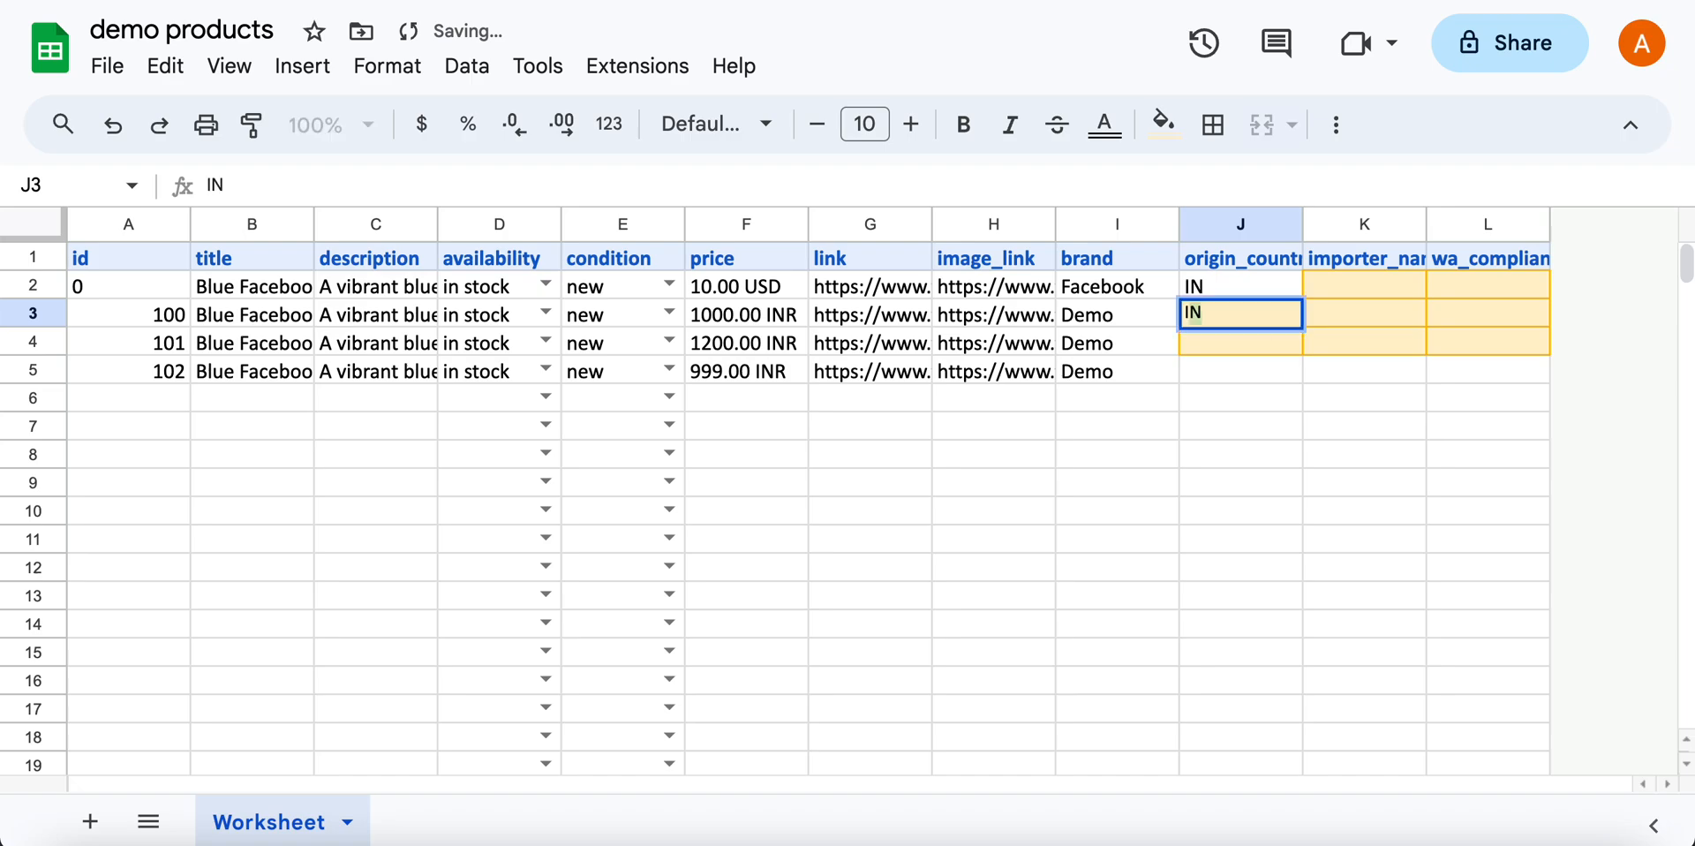
pyautogui.press('Return')
pyautogui.write('IN')
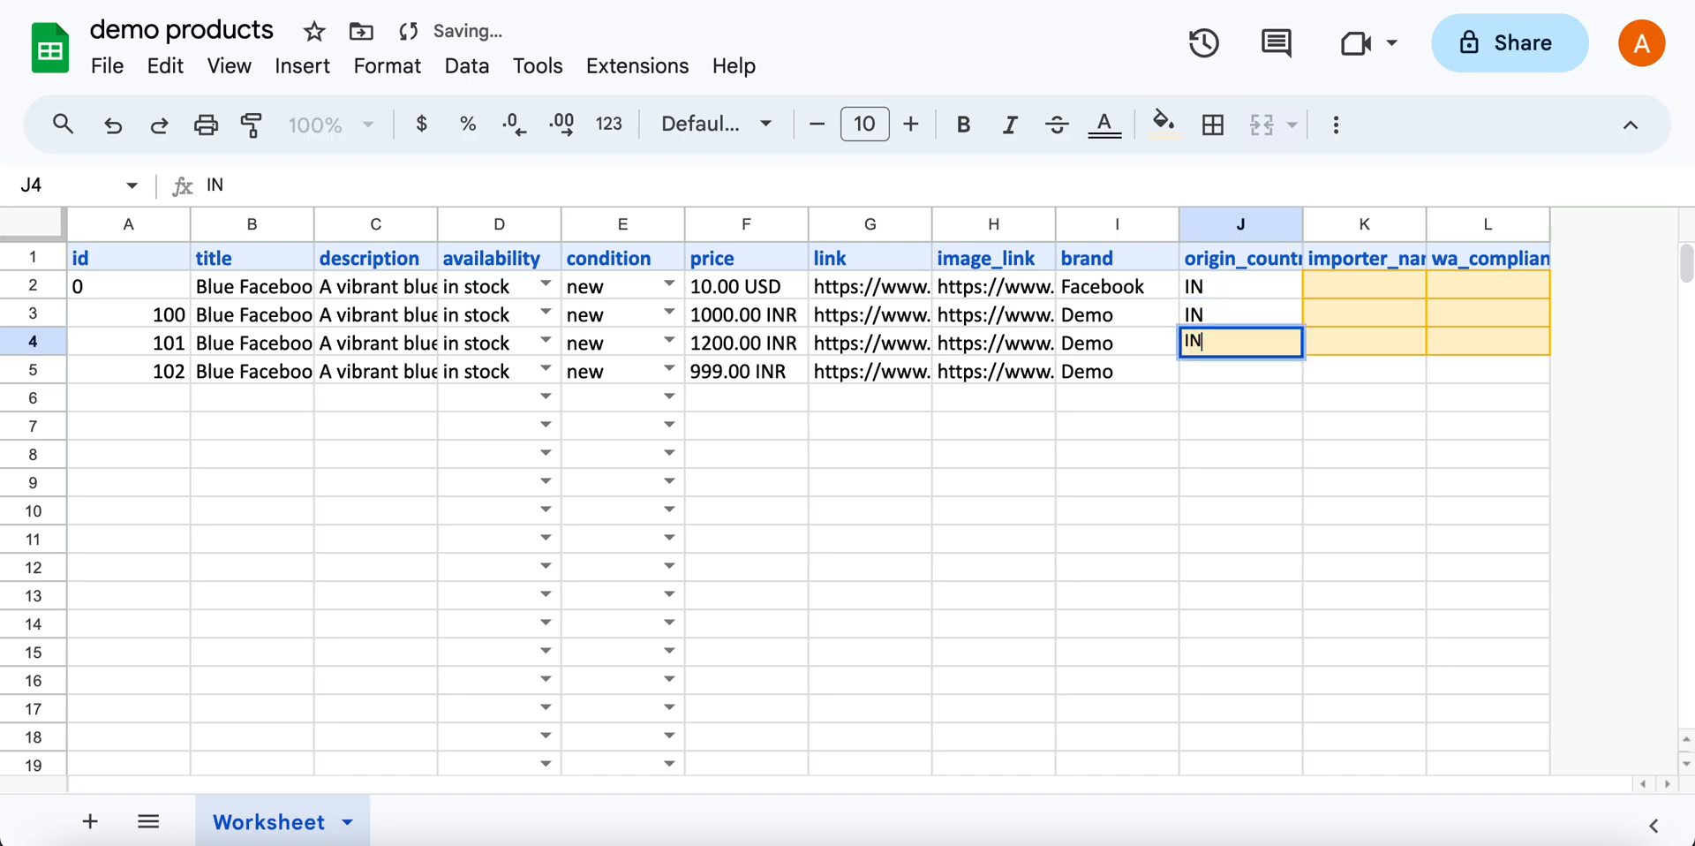
pyautogui.press('Return')
pyautogui.write('IN')
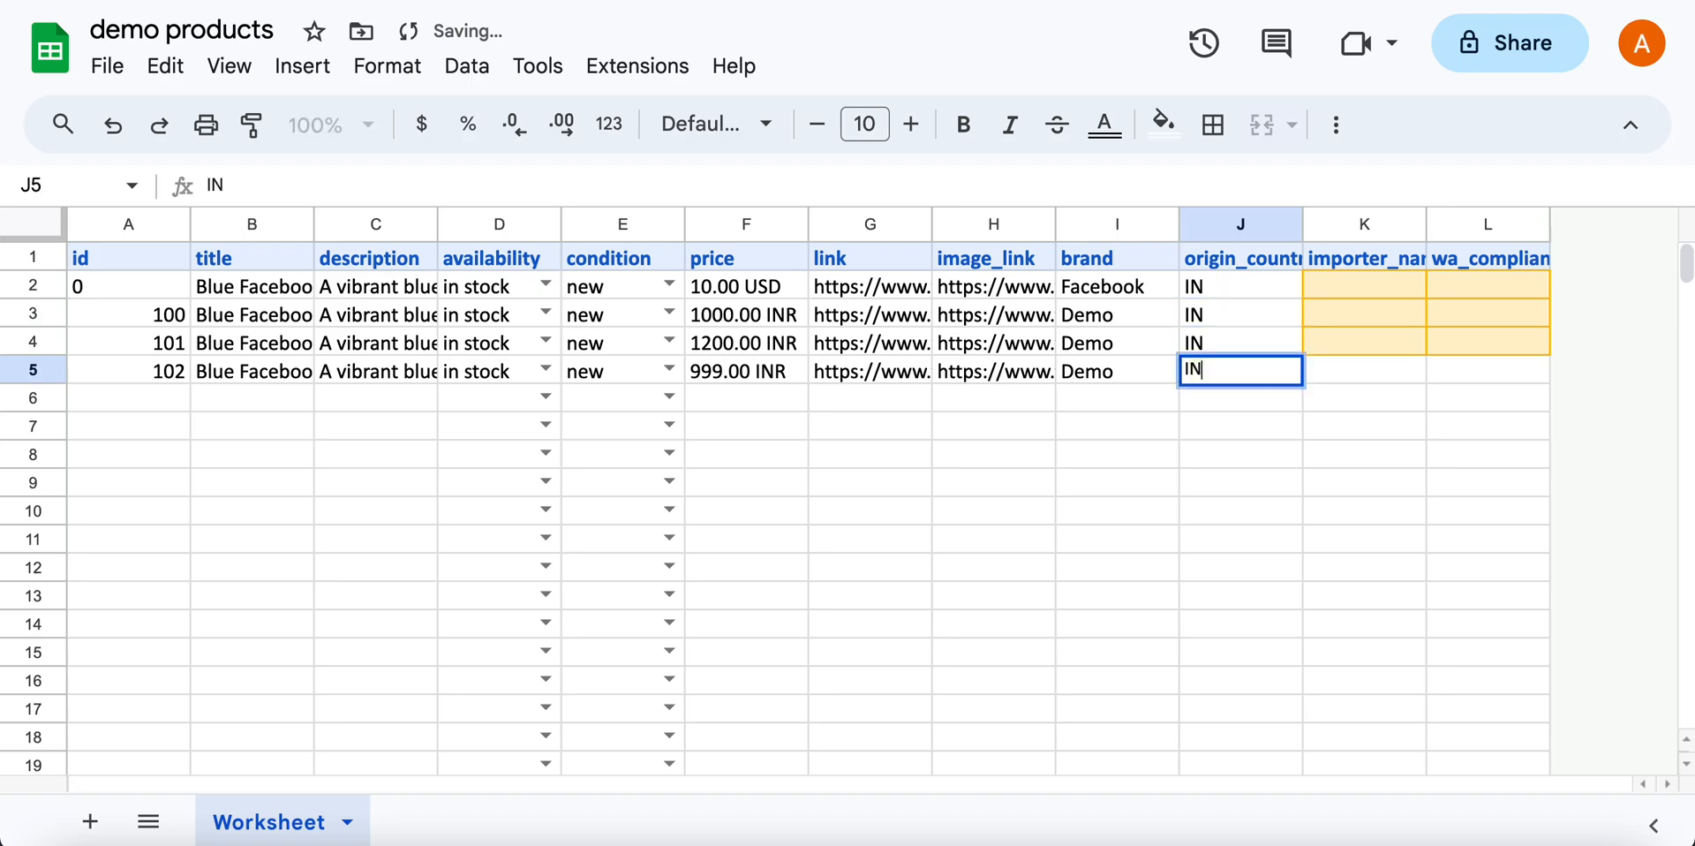
# - Enter Demo as the importer name in K2
pyautogui.click(1404, 287)
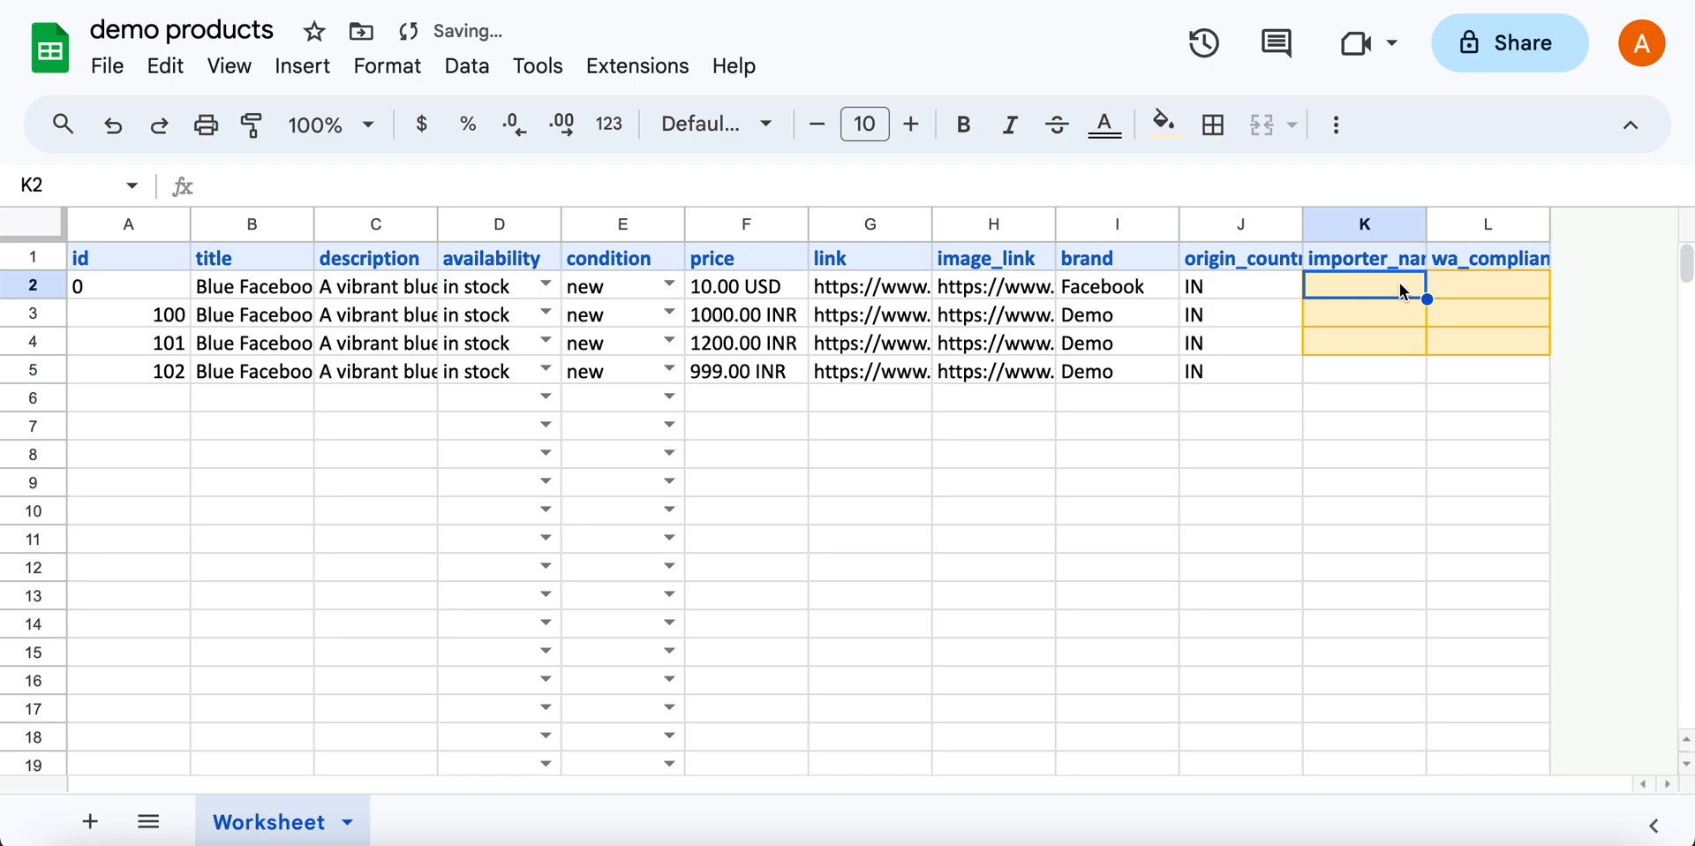
pyautogui.write('D')
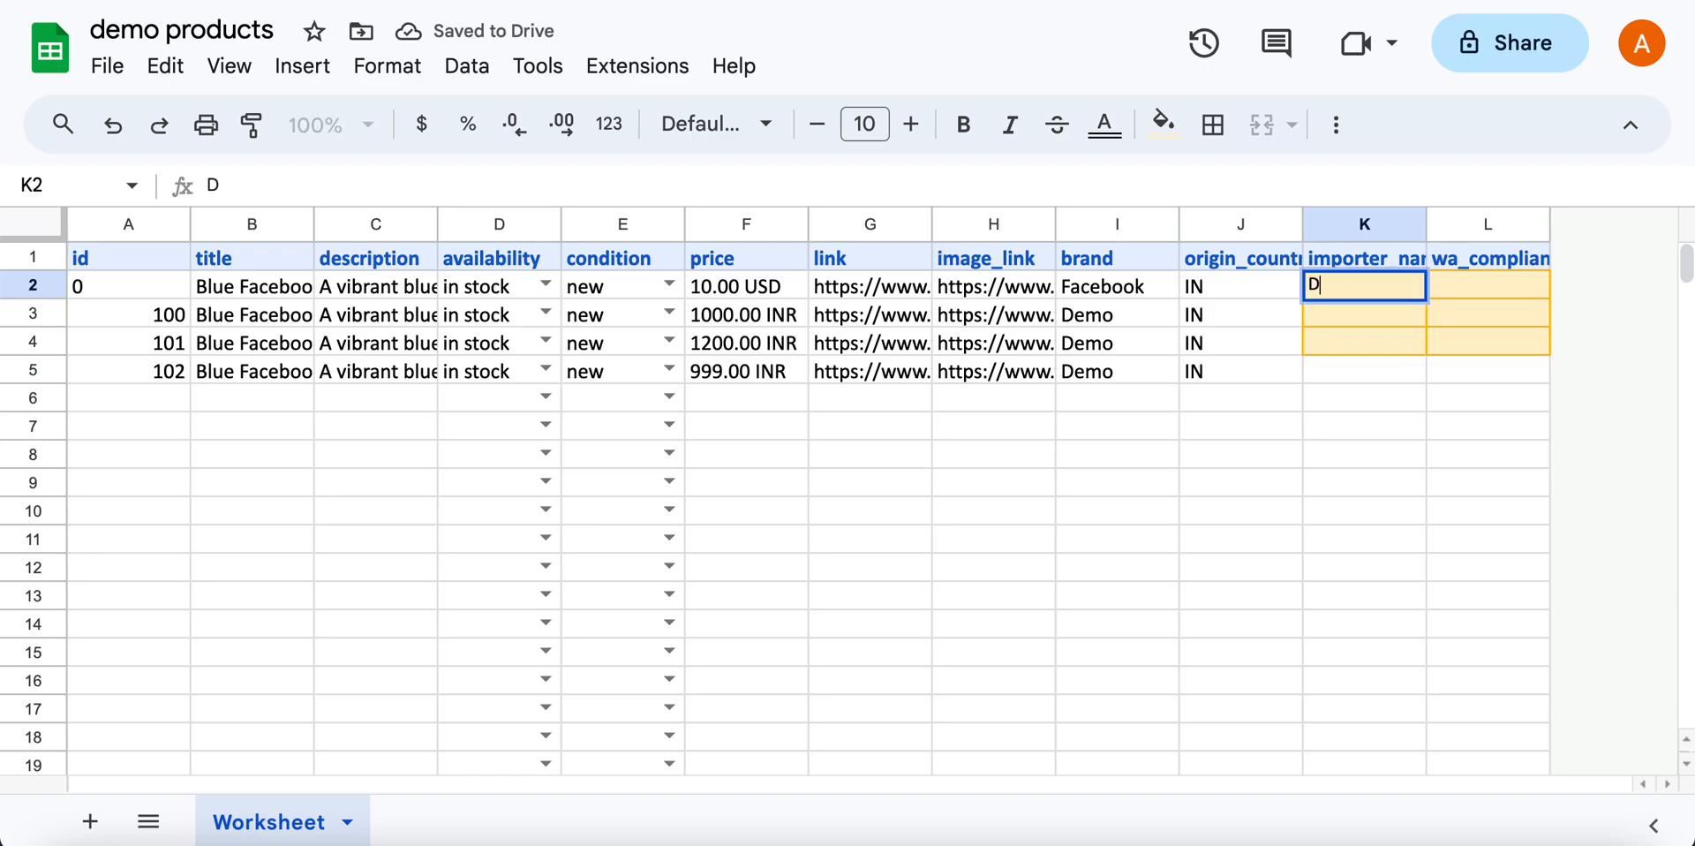
pyautogui.write('emp')
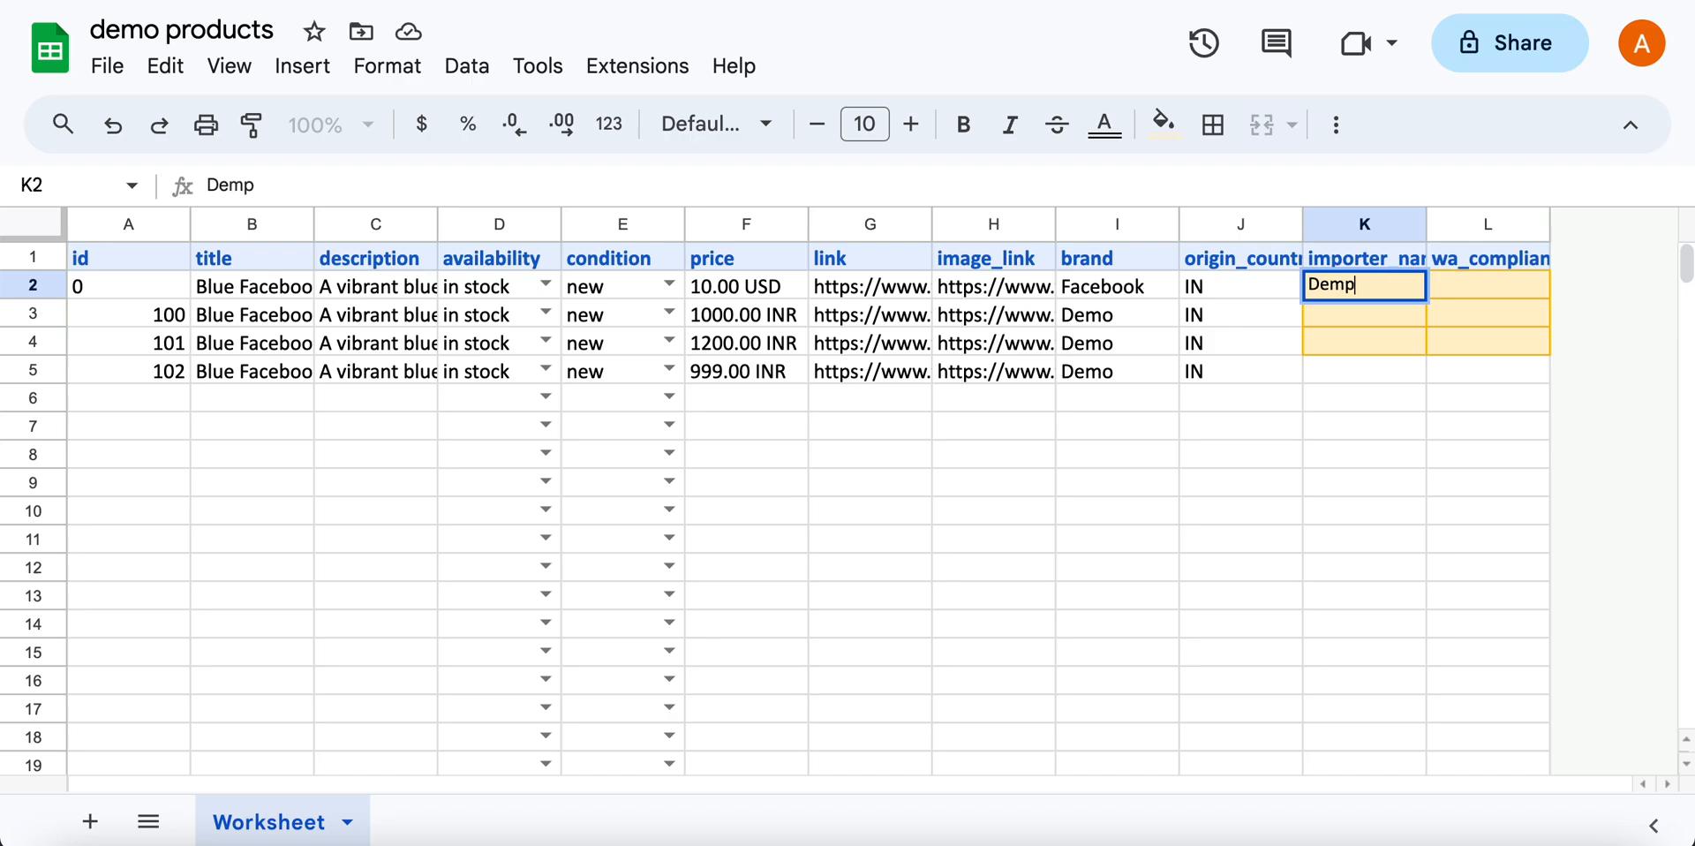
pyautogui.press('Return')
pyautogui.press('Up')
pyautogui.write('Demo')
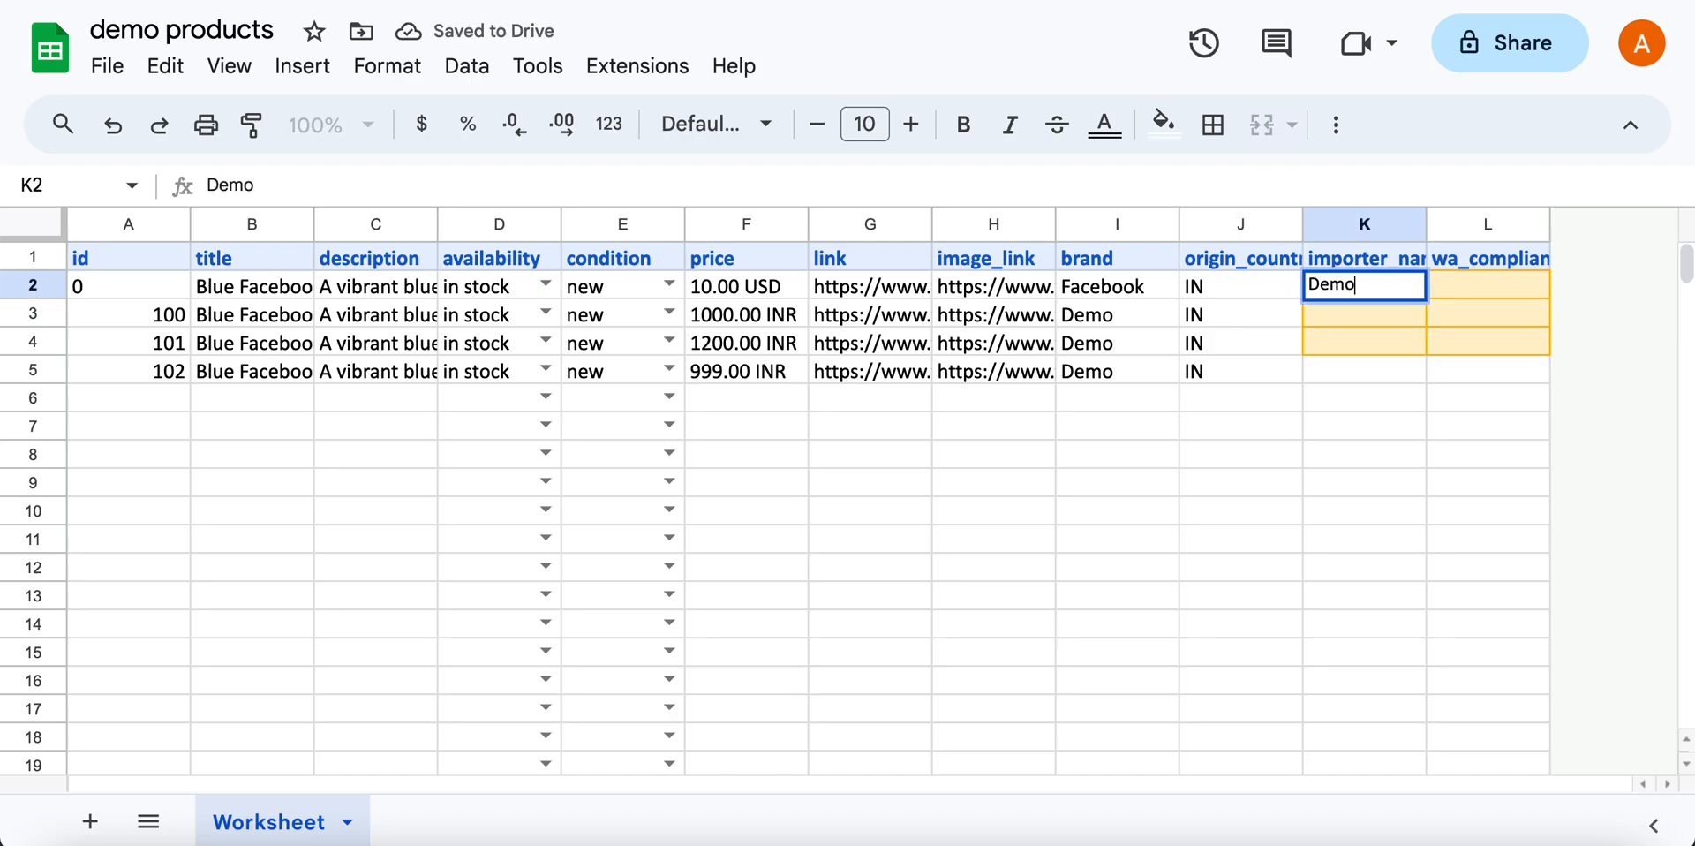
pyautogui.press('Return')
# - Copy the importer name from K2 down to the remaining products in K3 to K5
pyautogui.press('Up')
pyautogui.hotkey('ctrl', 'c')
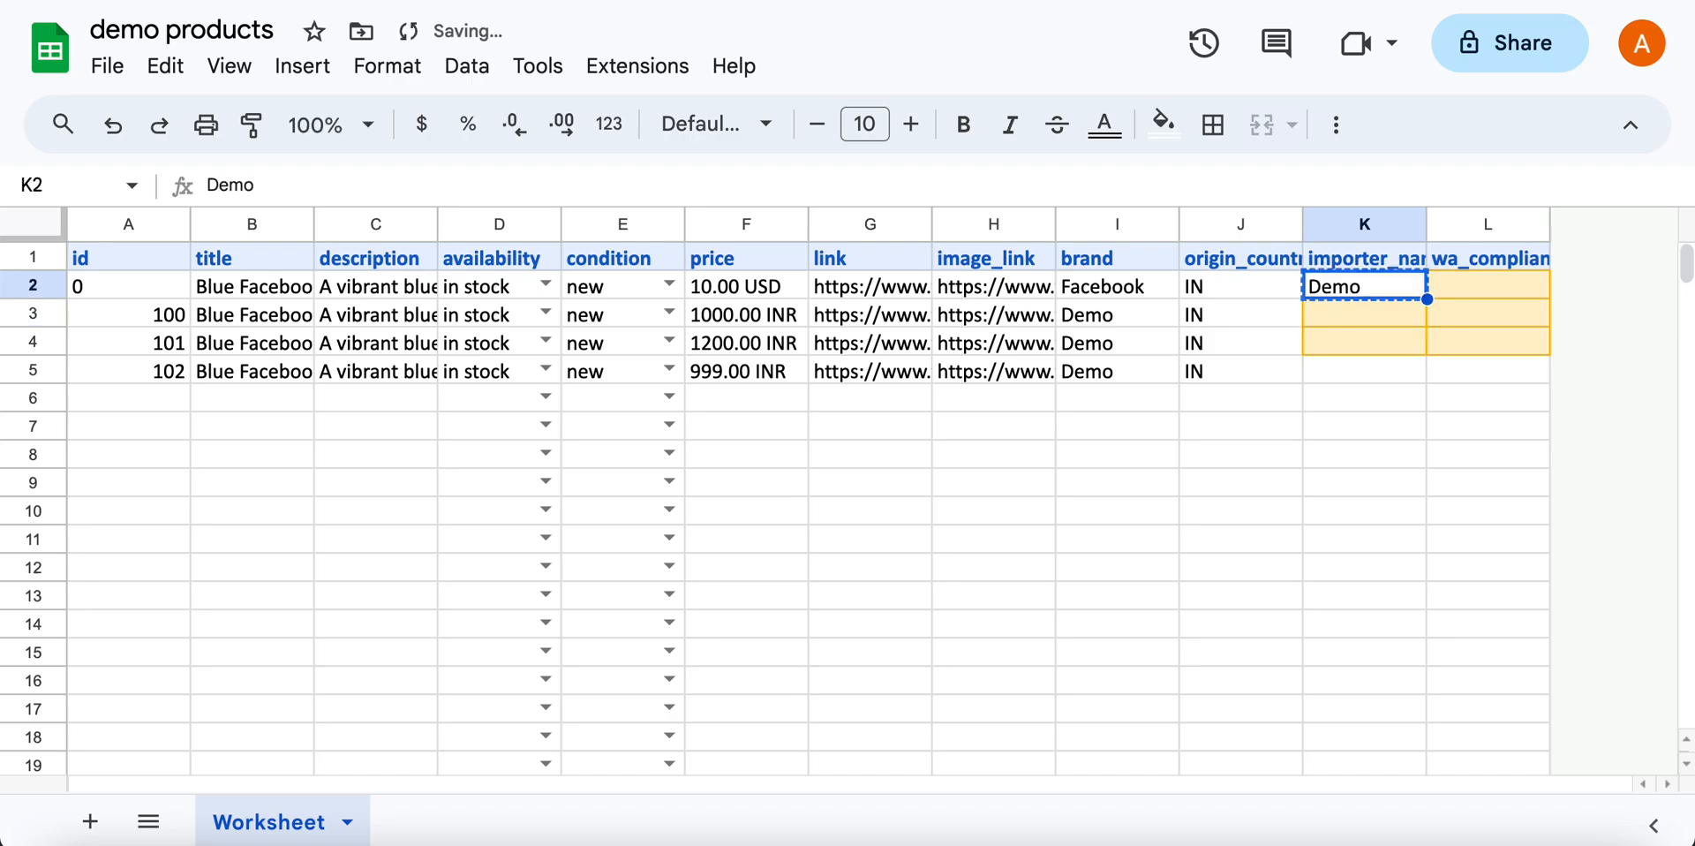
pyautogui.hotkey('shift', 'Down')
pyautogui.hotkey('shift', 'Down')
pyautogui.hotkey('shift', 'Down')
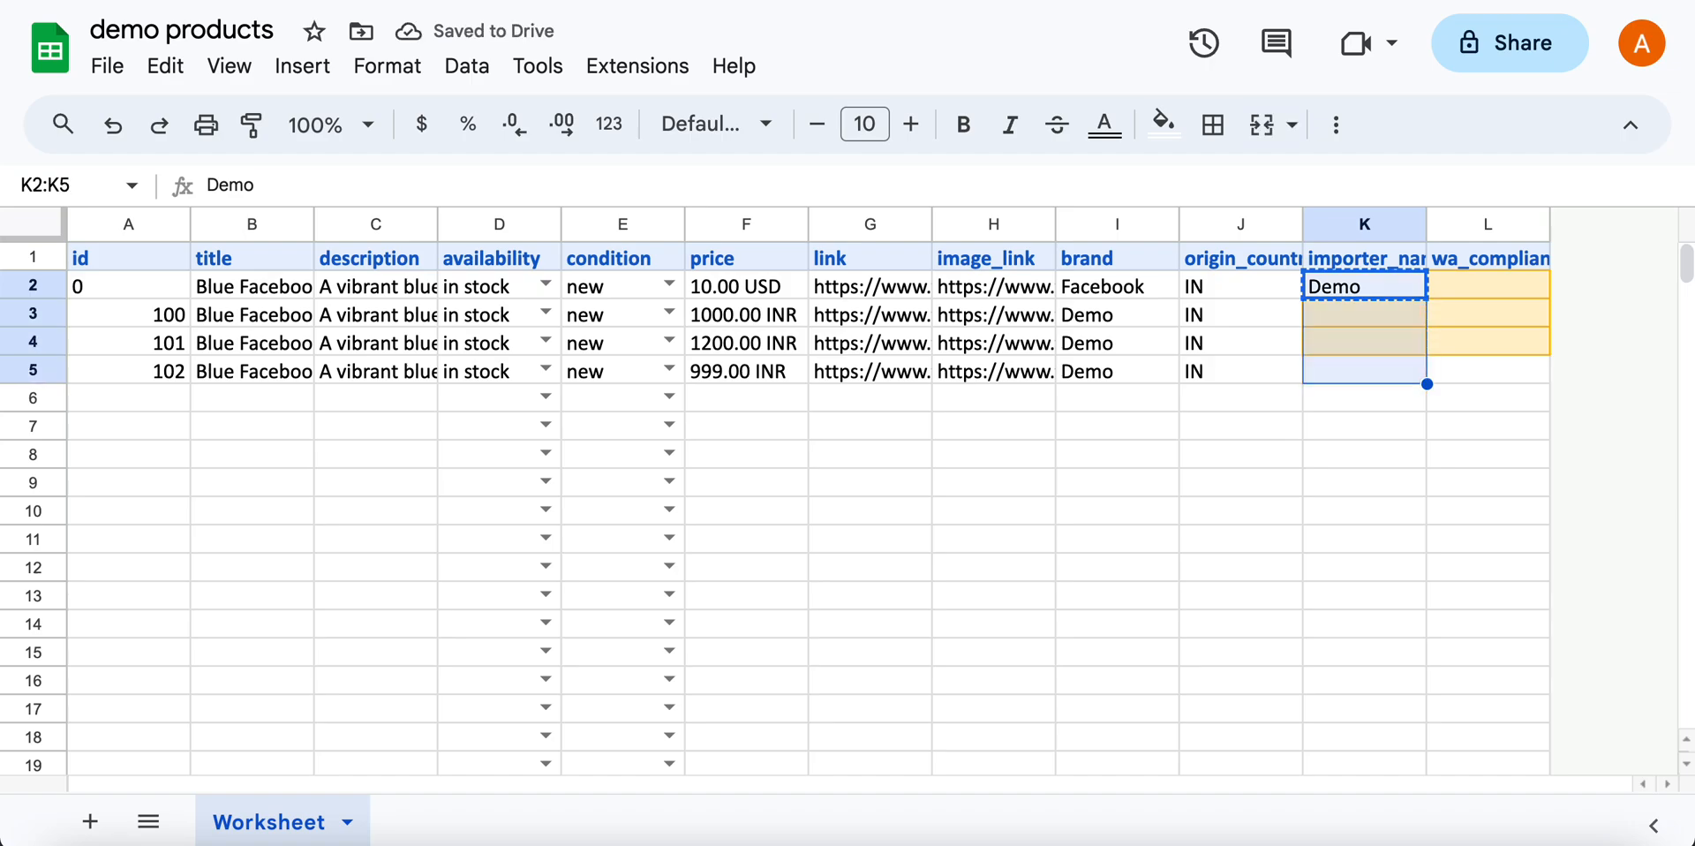
pyautogui.hotkey('ctrl', 'v')
# - Enter COUNTRY_ORIGIN_EXEMPT as the compliance category of the first product in L2
pyautogui.click(1522, 290)
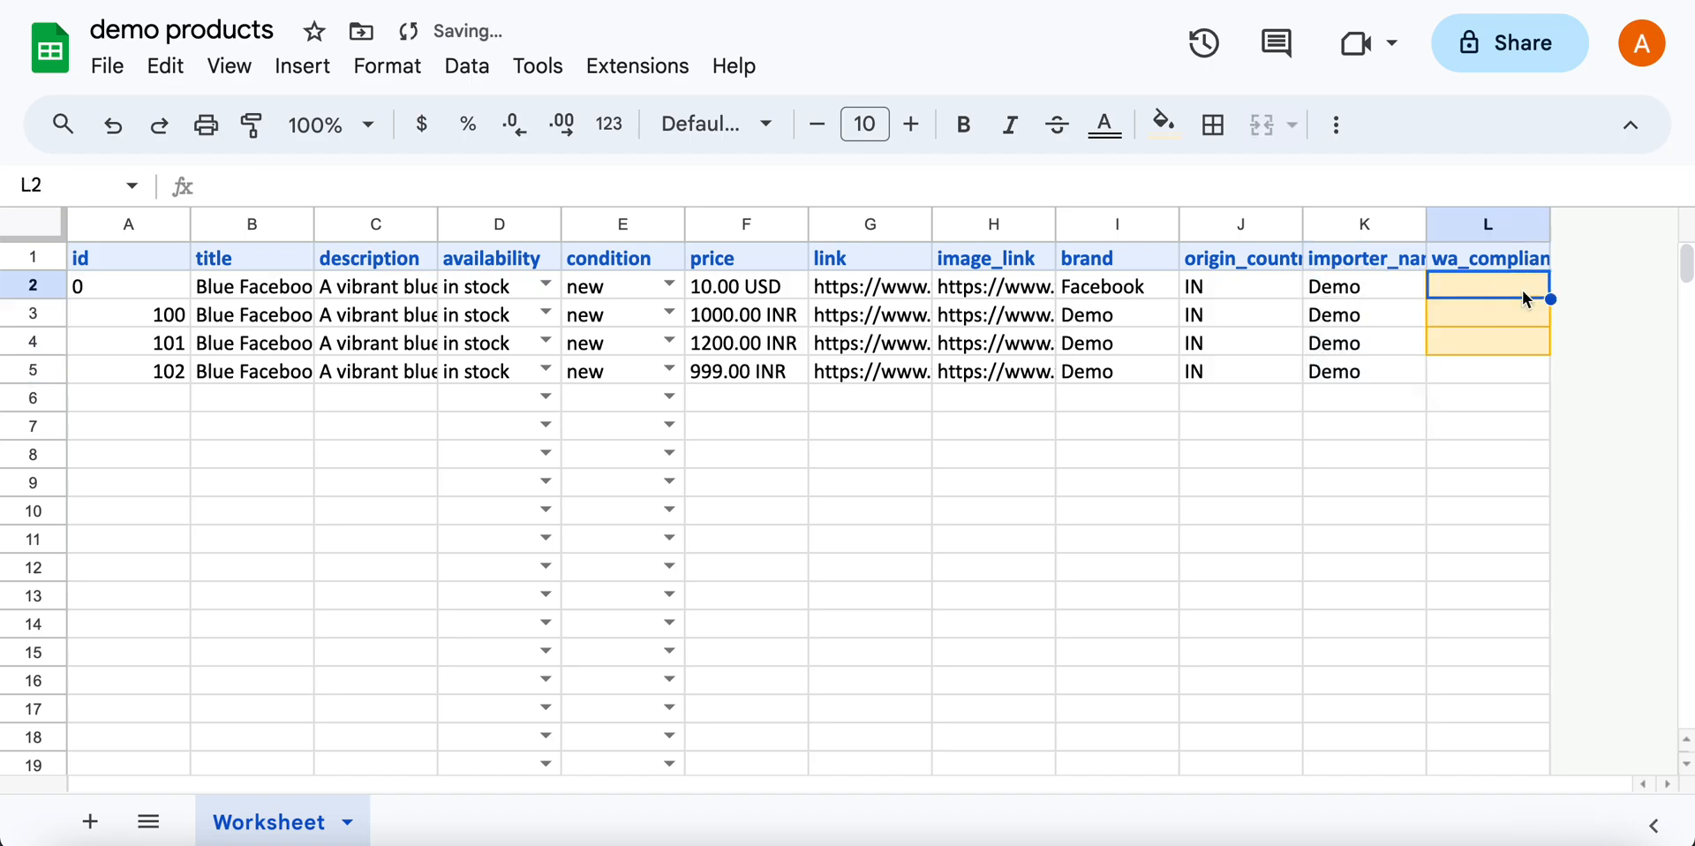
pyautogui.write('COUN')
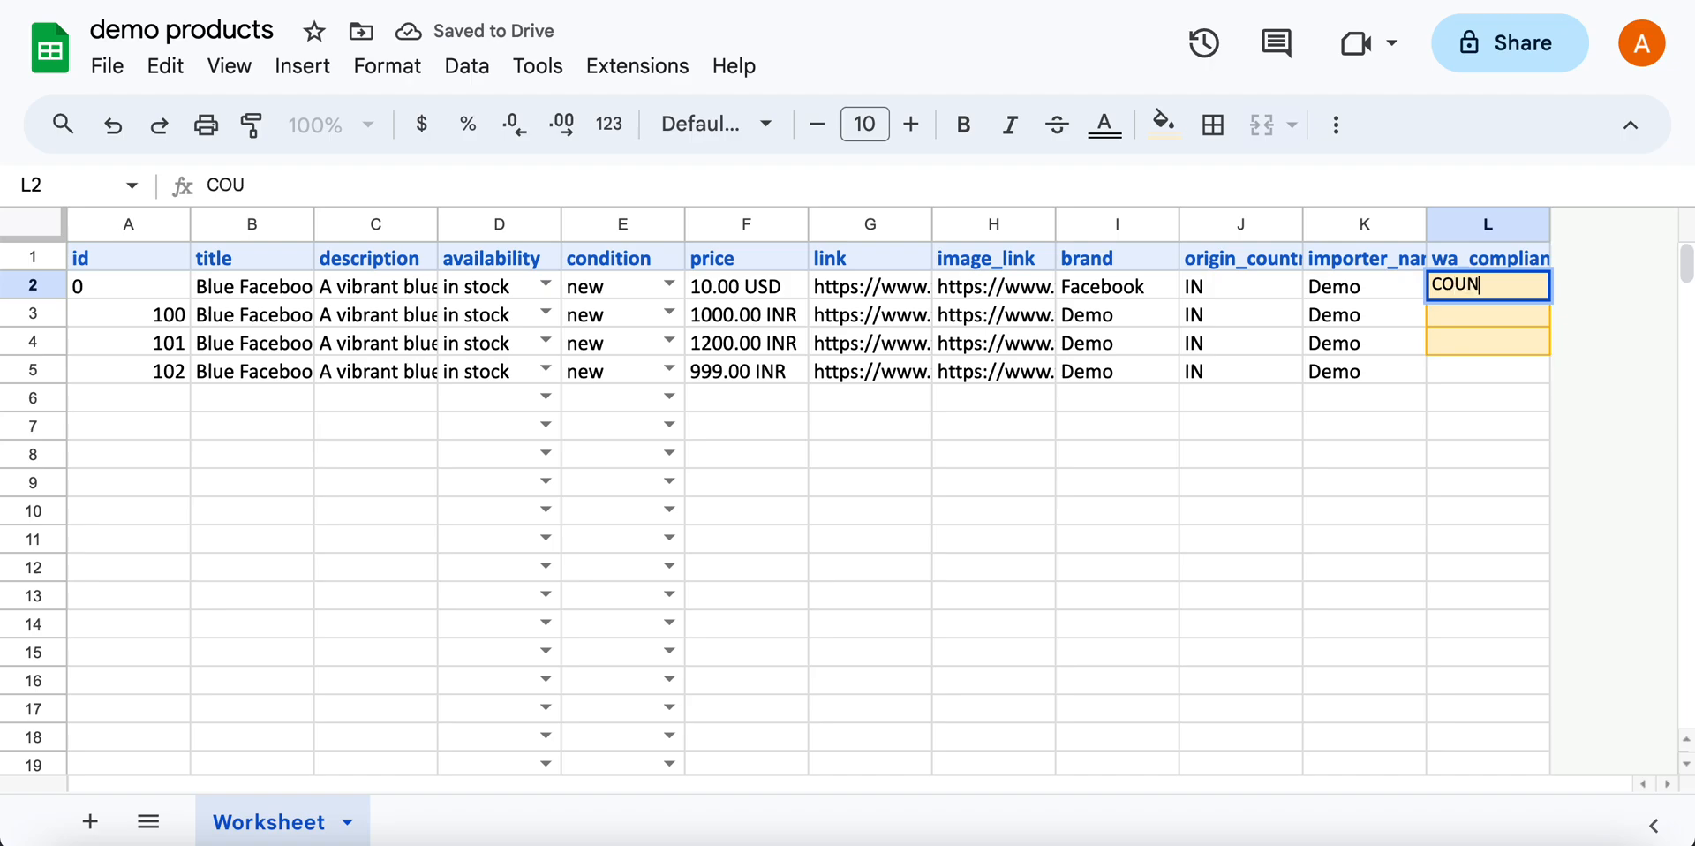
pyautogui.write('TRY')
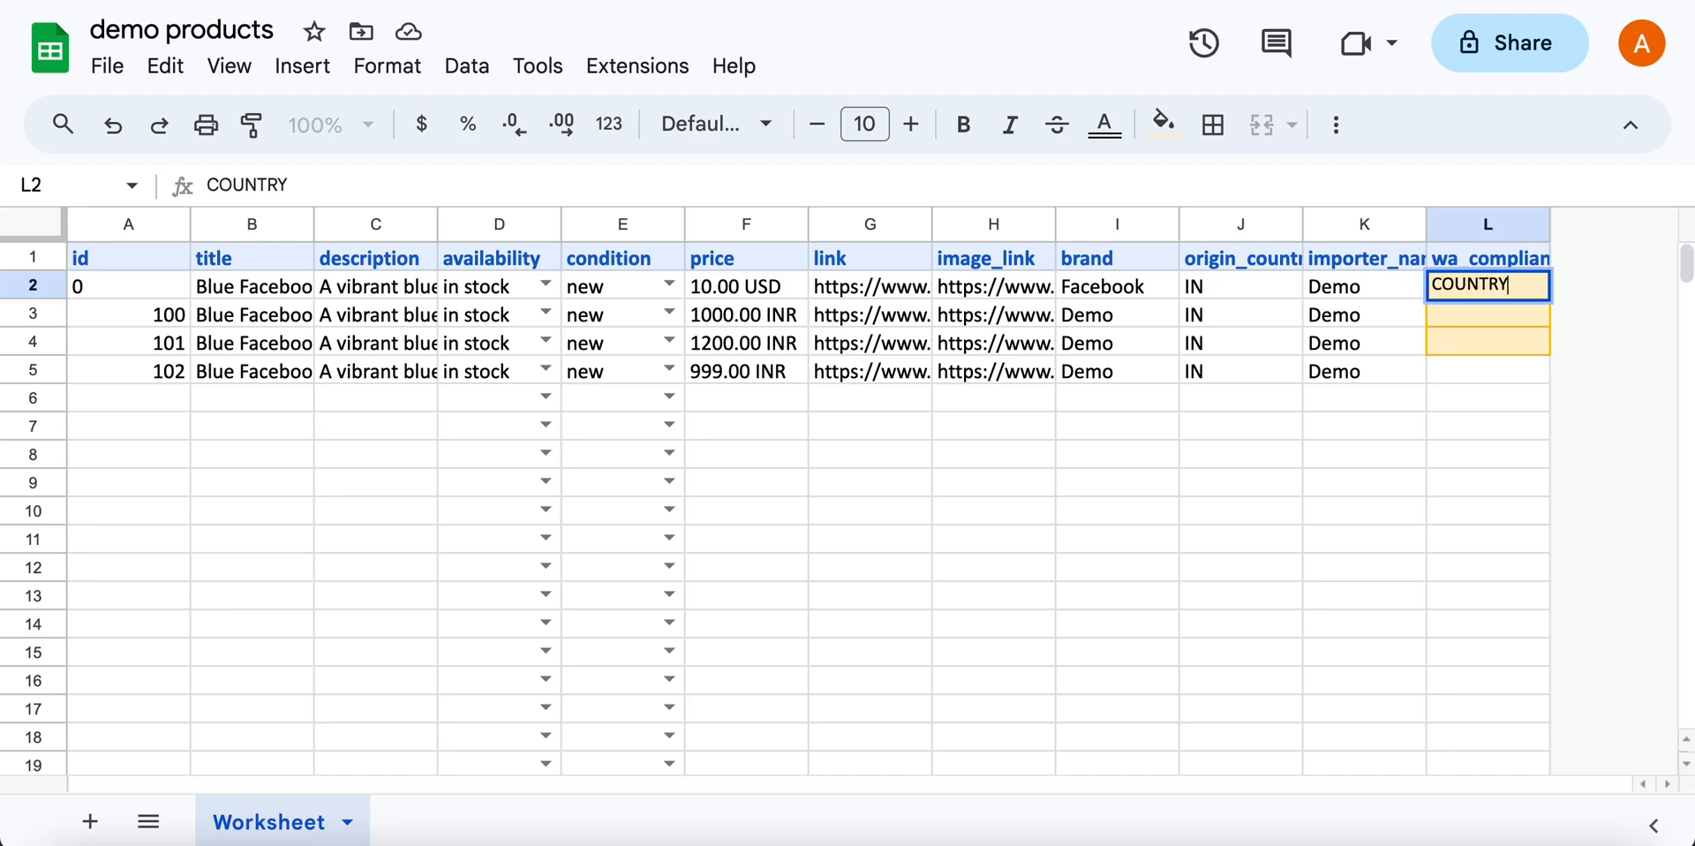
pyautogui.write('_ORIGIN')
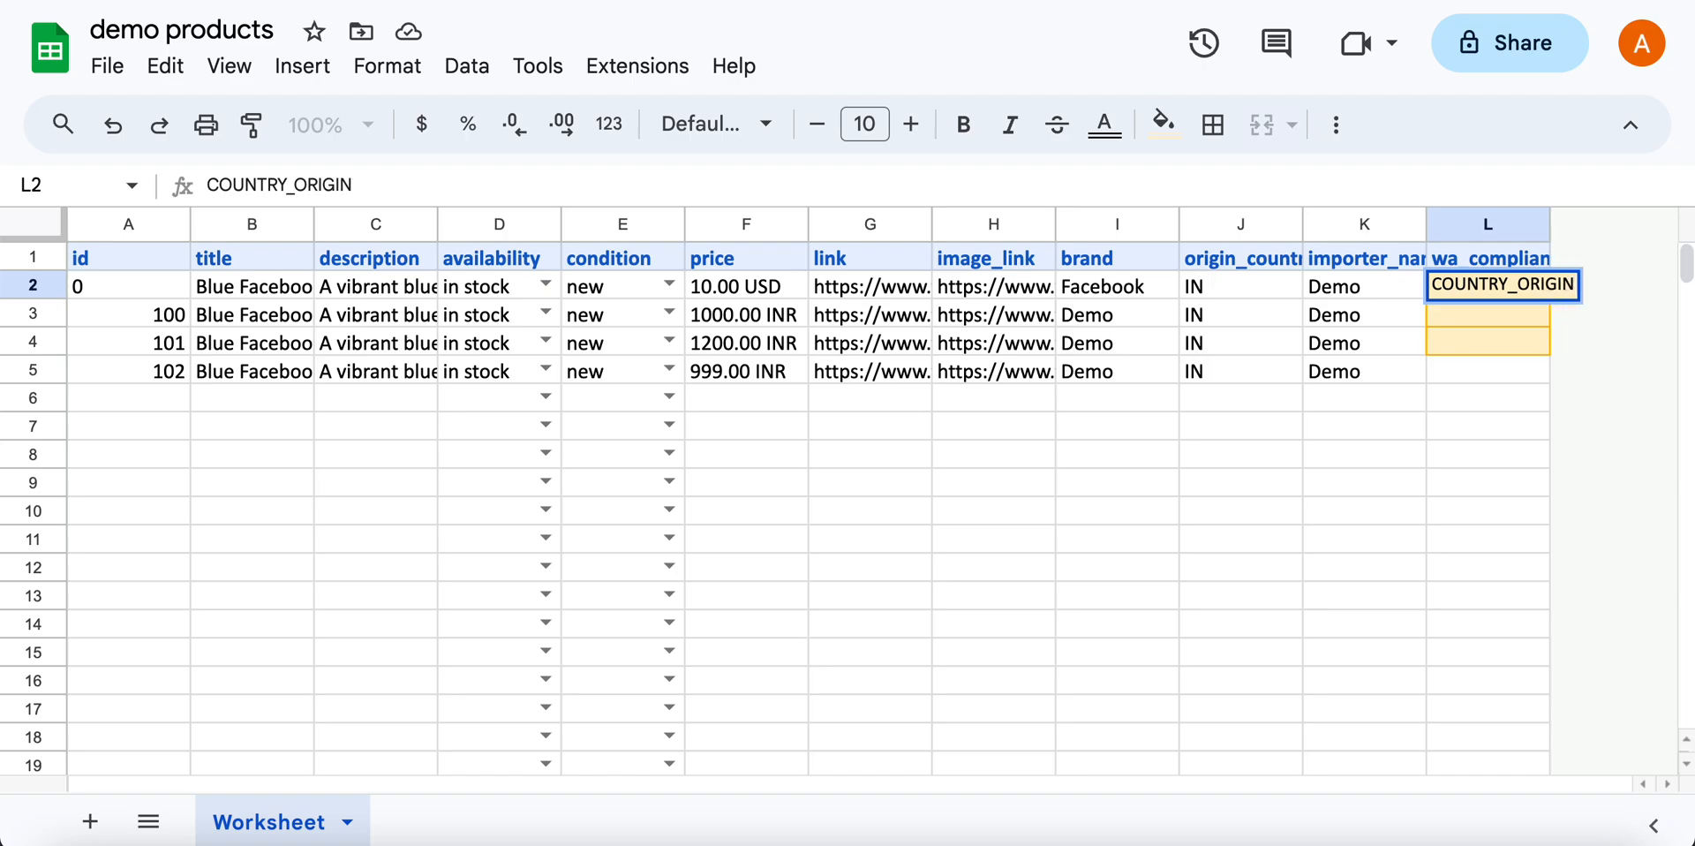
pyautogui.write('_EXE')
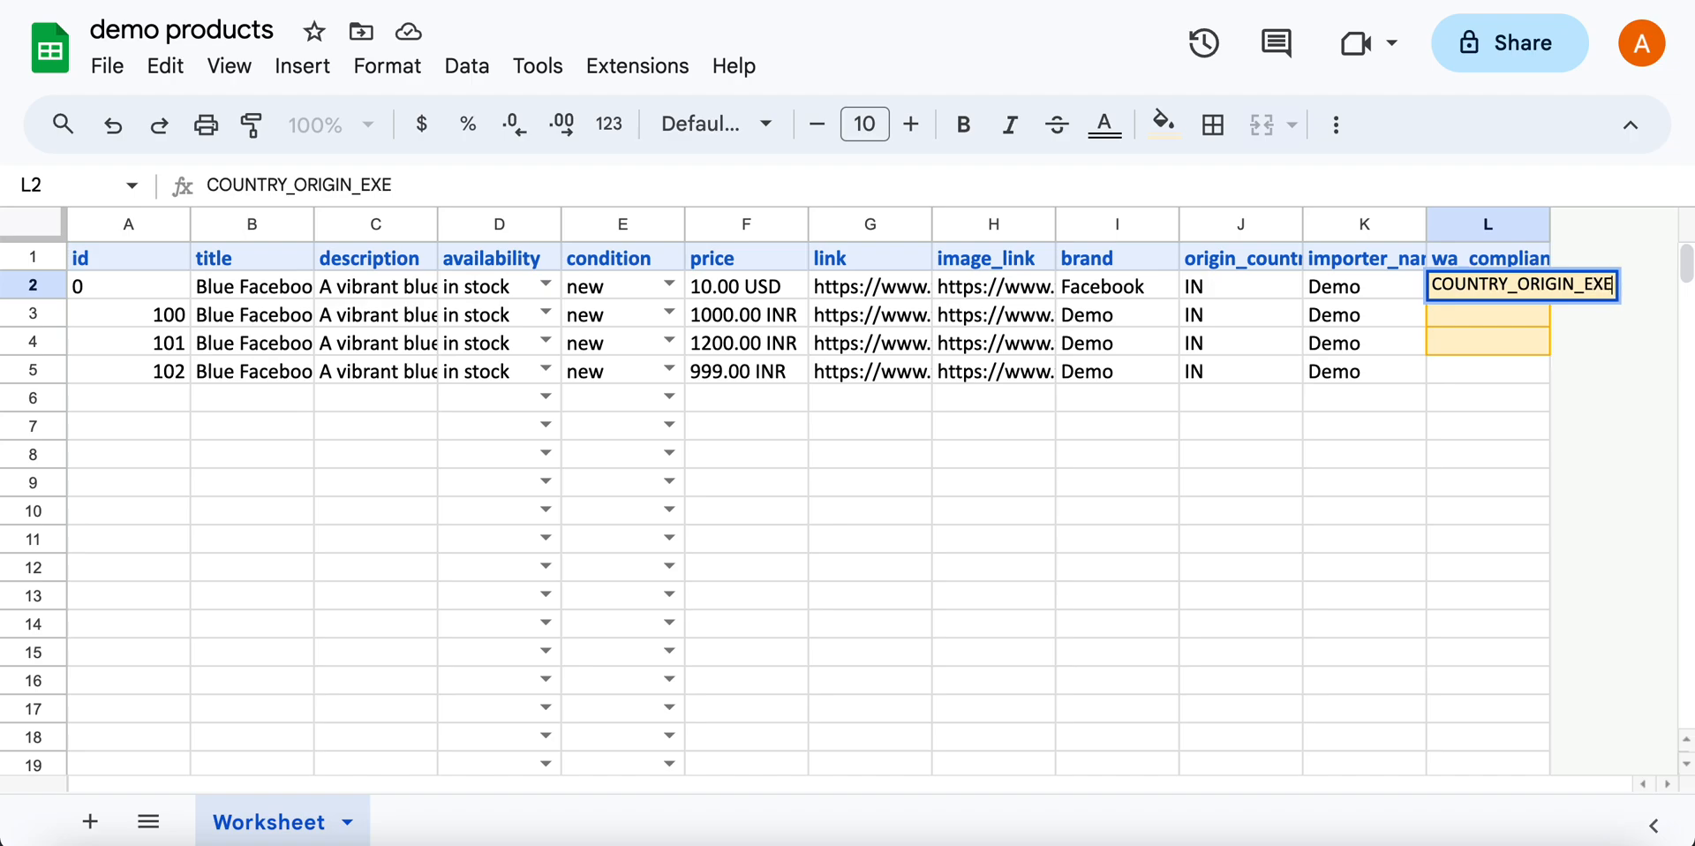
pyautogui.write('MPT')
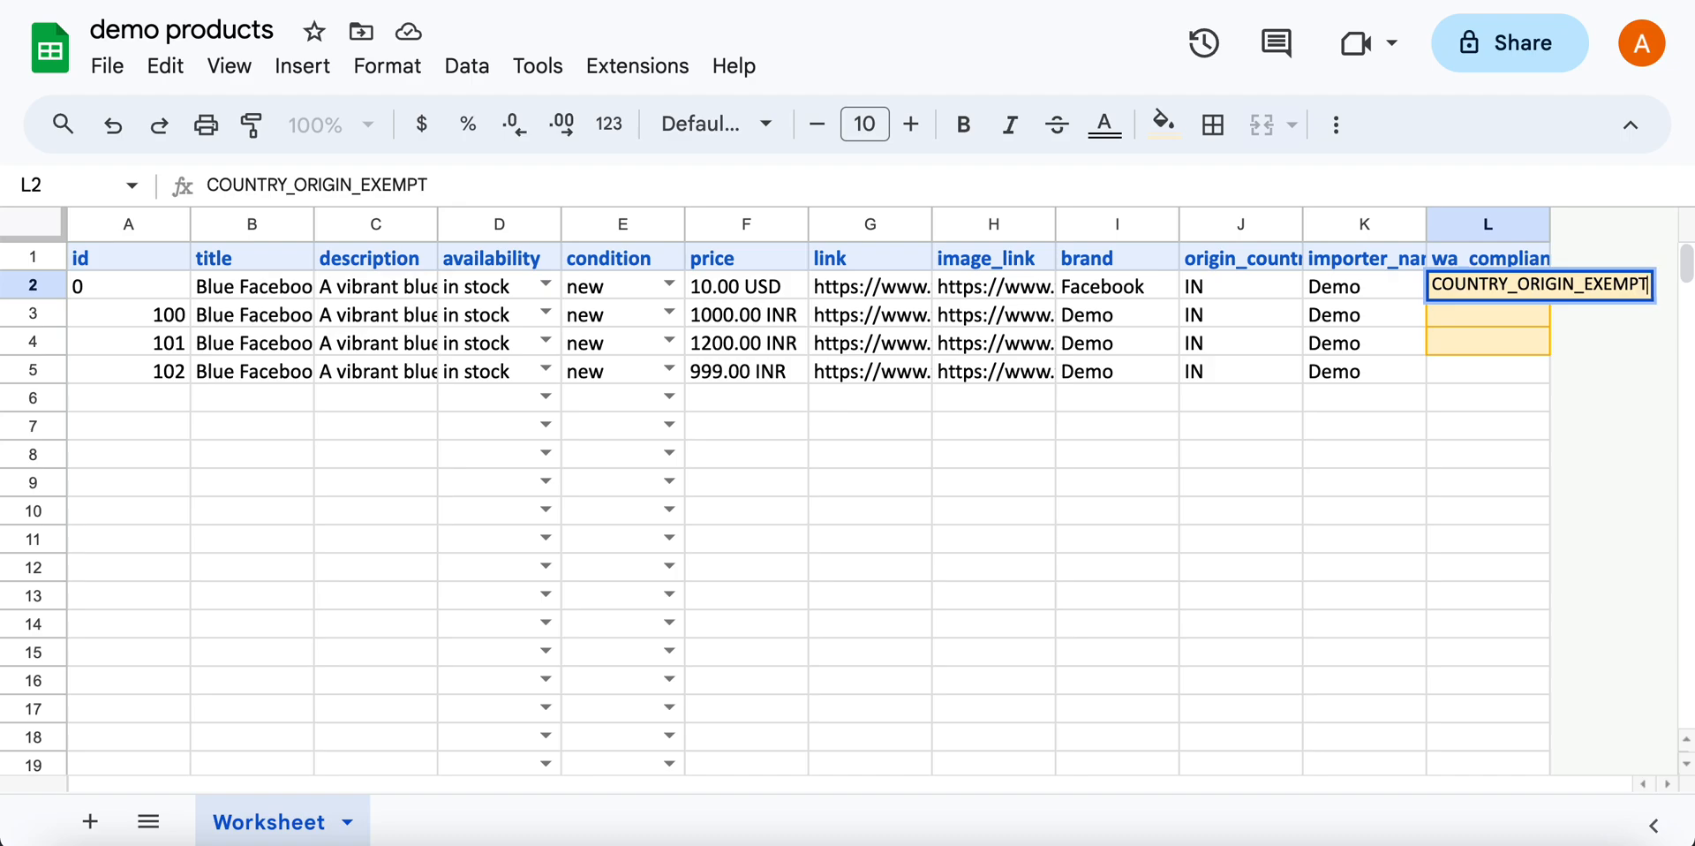
pyautogui.press('Return')
# - Copy the compliance category from L2 down to L5 and review the three filled columns J to L
pyautogui.click(1489, 286)
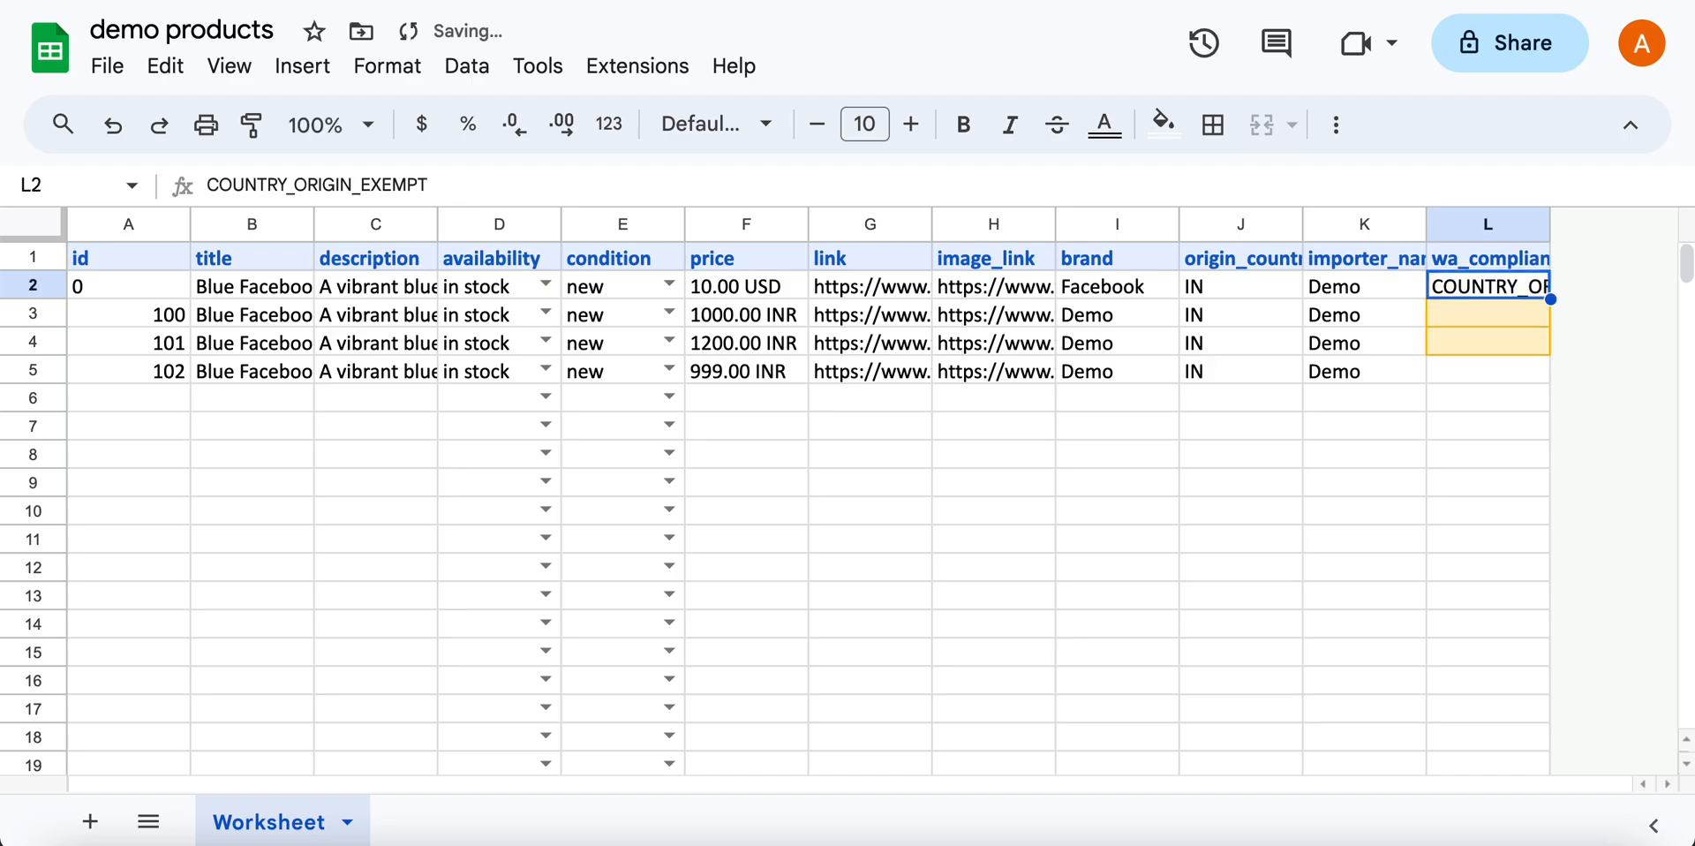
pyautogui.hotkey('ctrl', 'c')
pyautogui.hotkey('shift', 'Down')
pyautogui.hotkey('shift', 'Down')
pyautogui.hotkey('shift', 'Down')
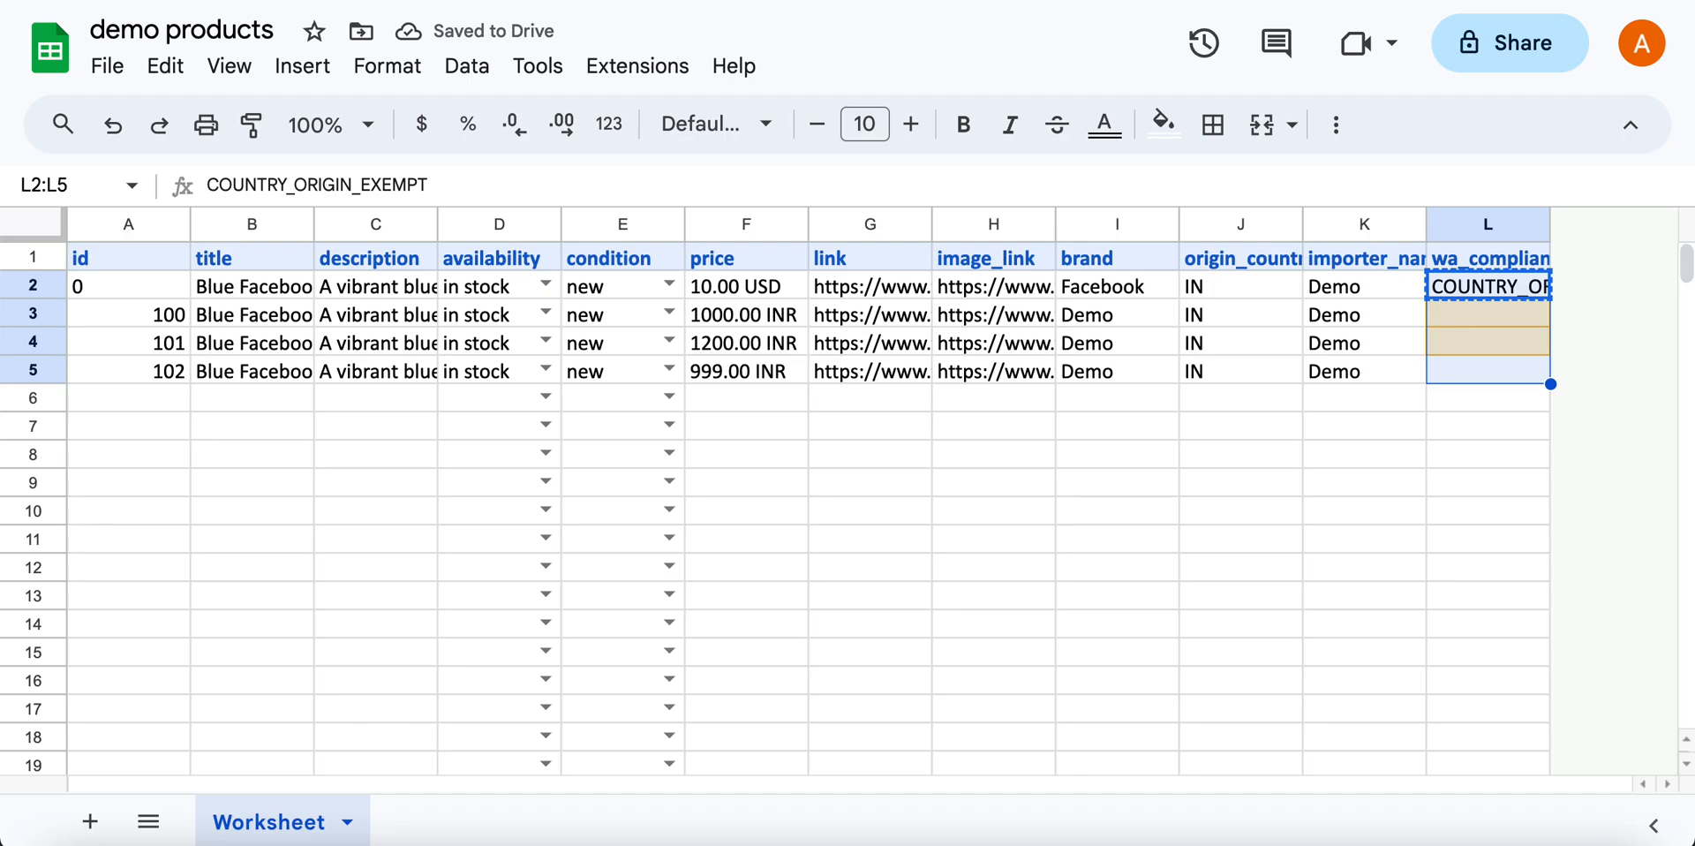
pyautogui.hotkey('ctrl', 'v')
pyautogui.click(1406, 447)
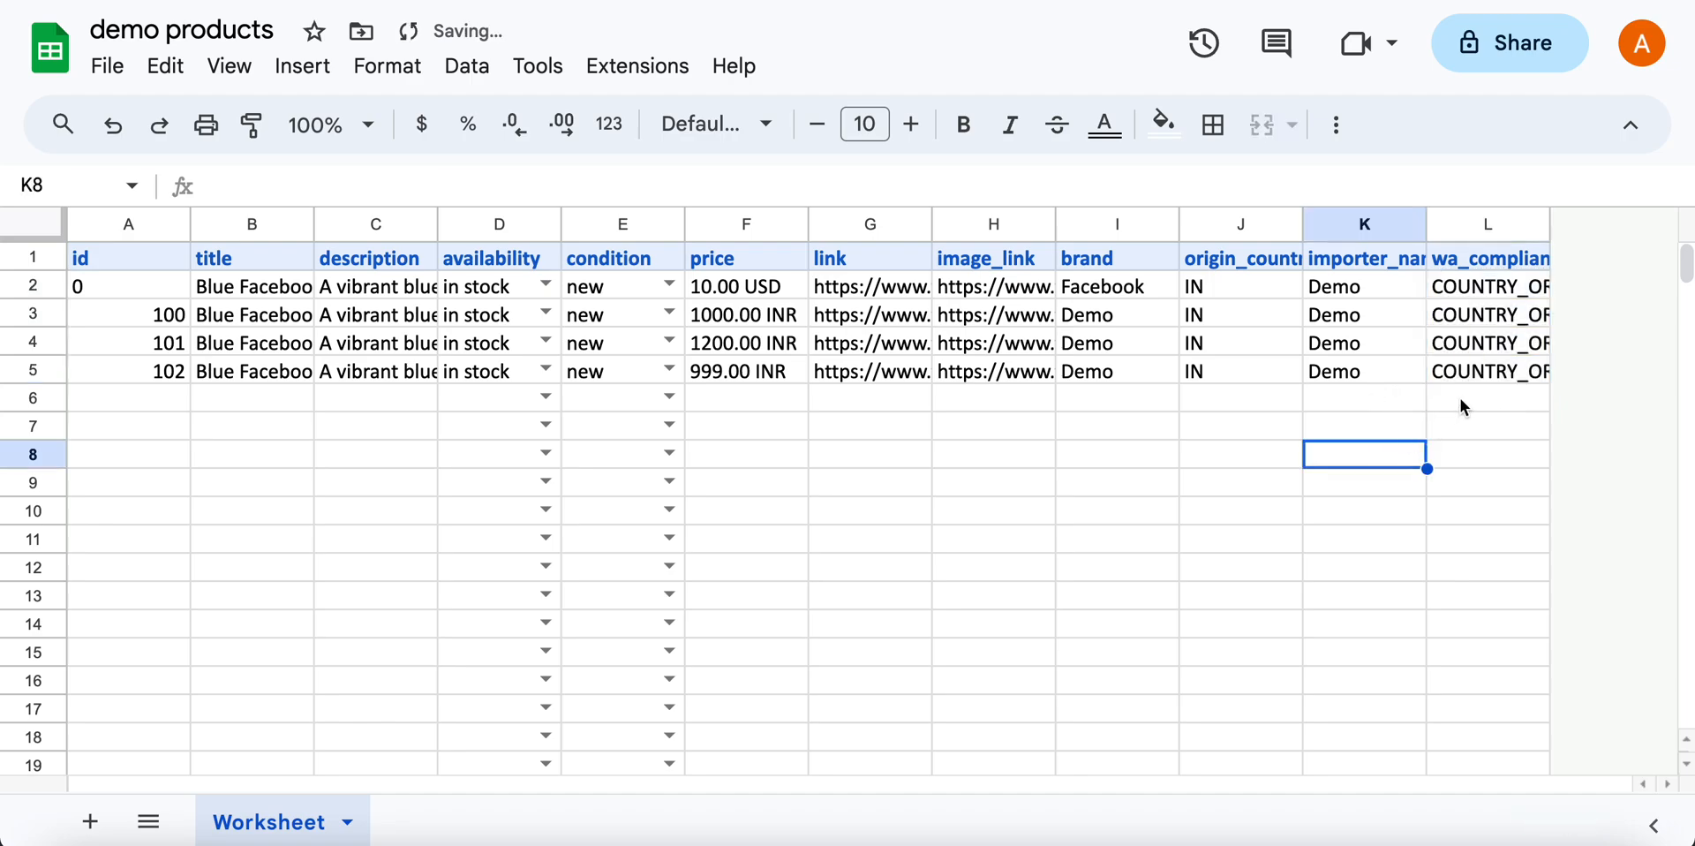
pyautogui.moveTo(1483, 375); pyautogui.dragTo(1228, 267)
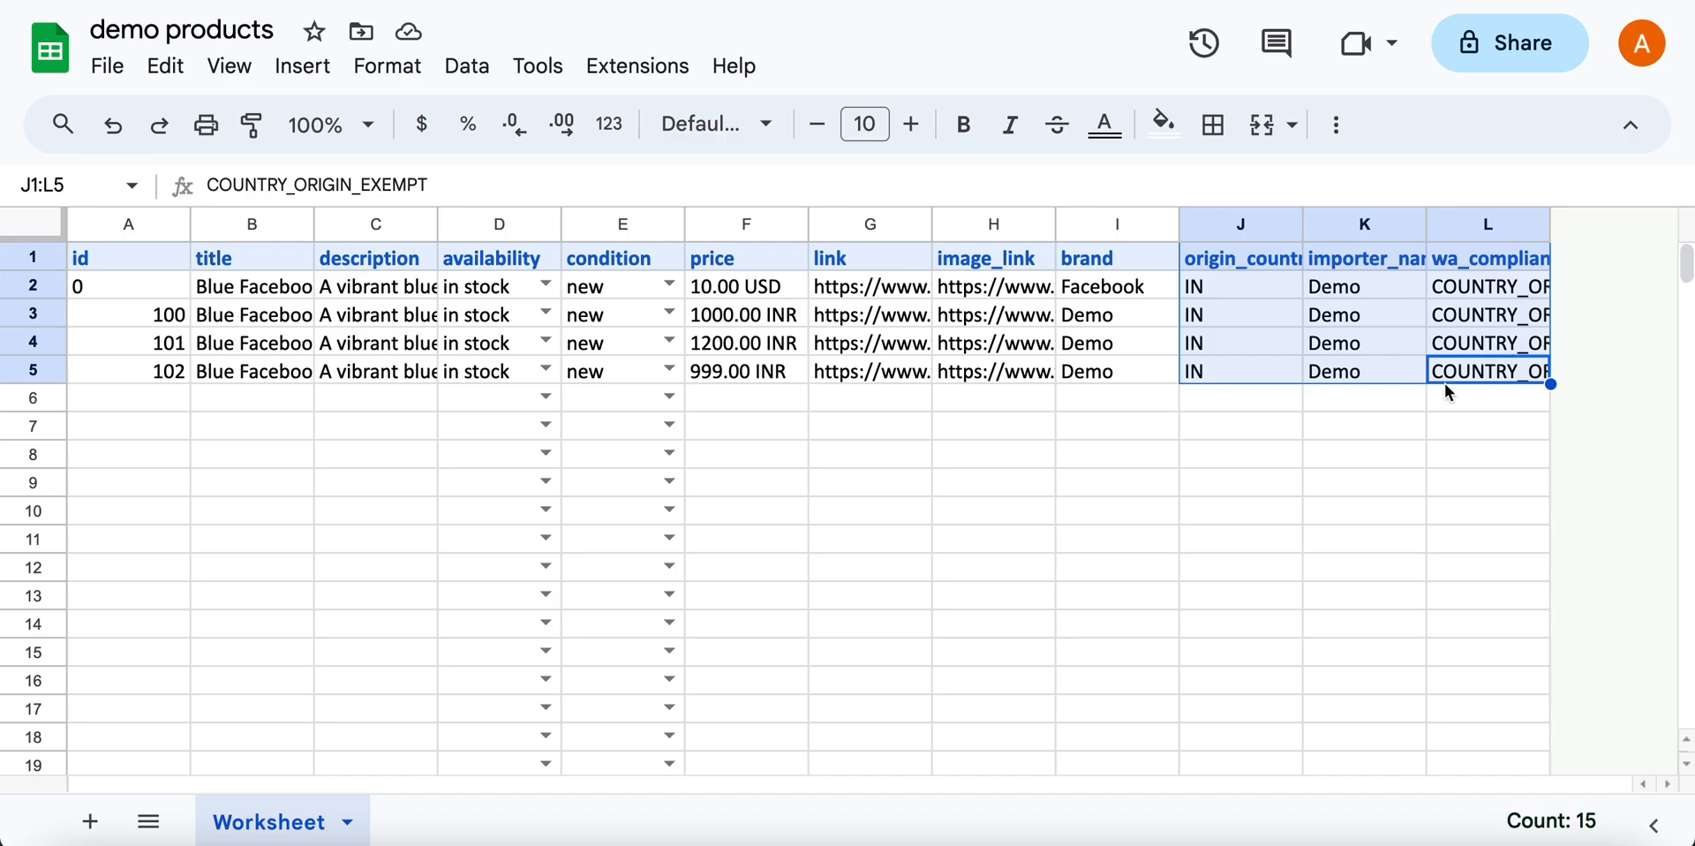
pyautogui.click(1241, 232)
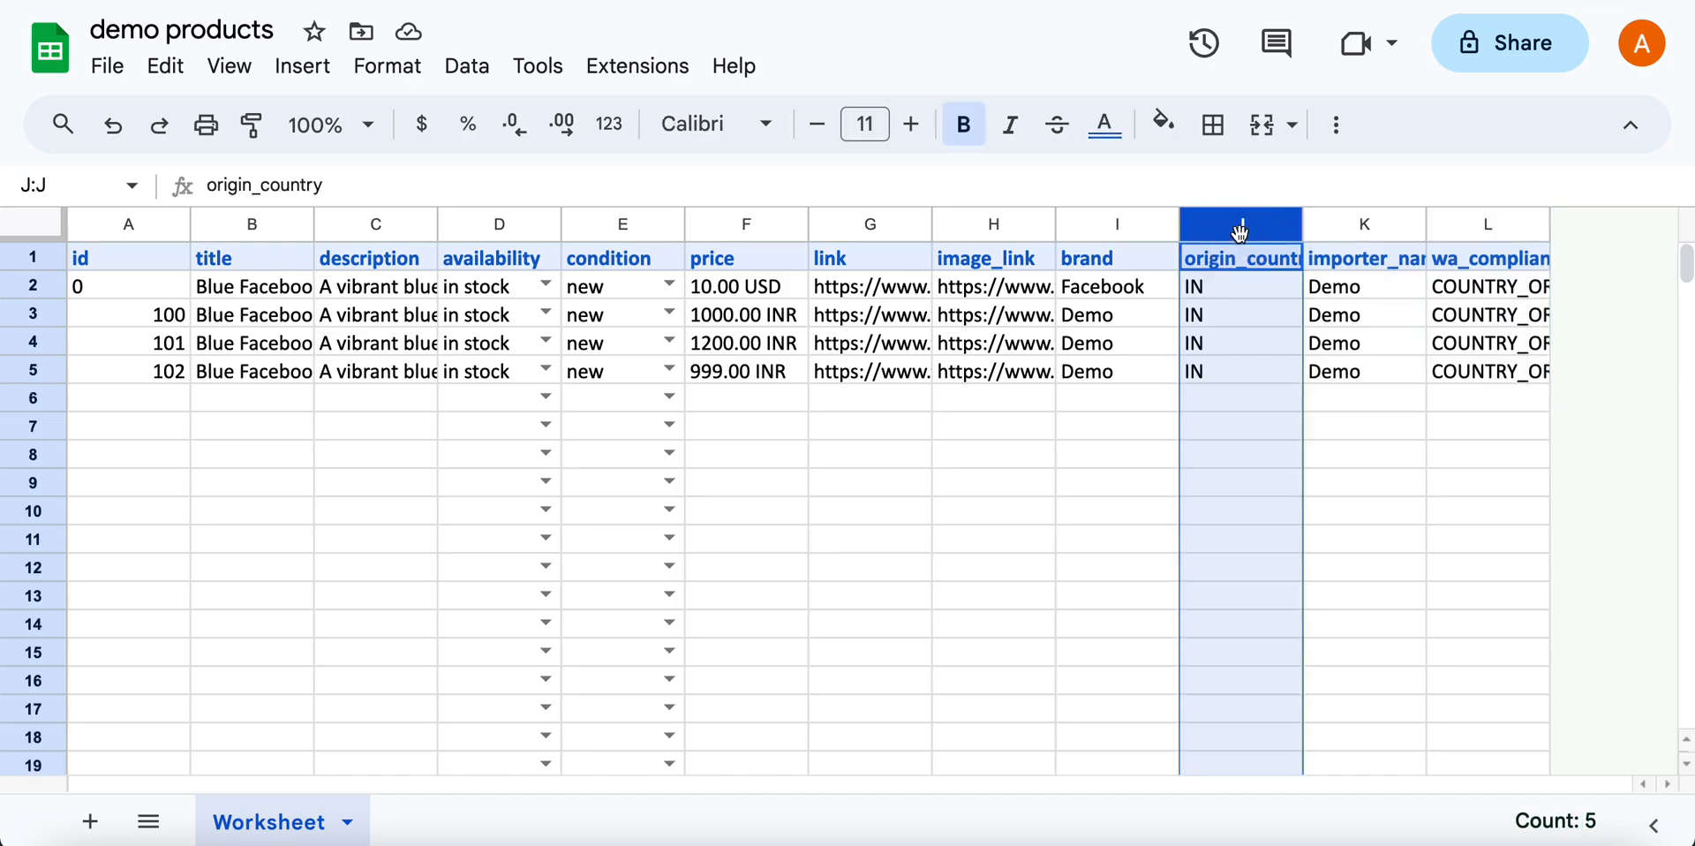
pyautogui.moveTo(1241, 232); pyautogui.dragTo(1488, 226)
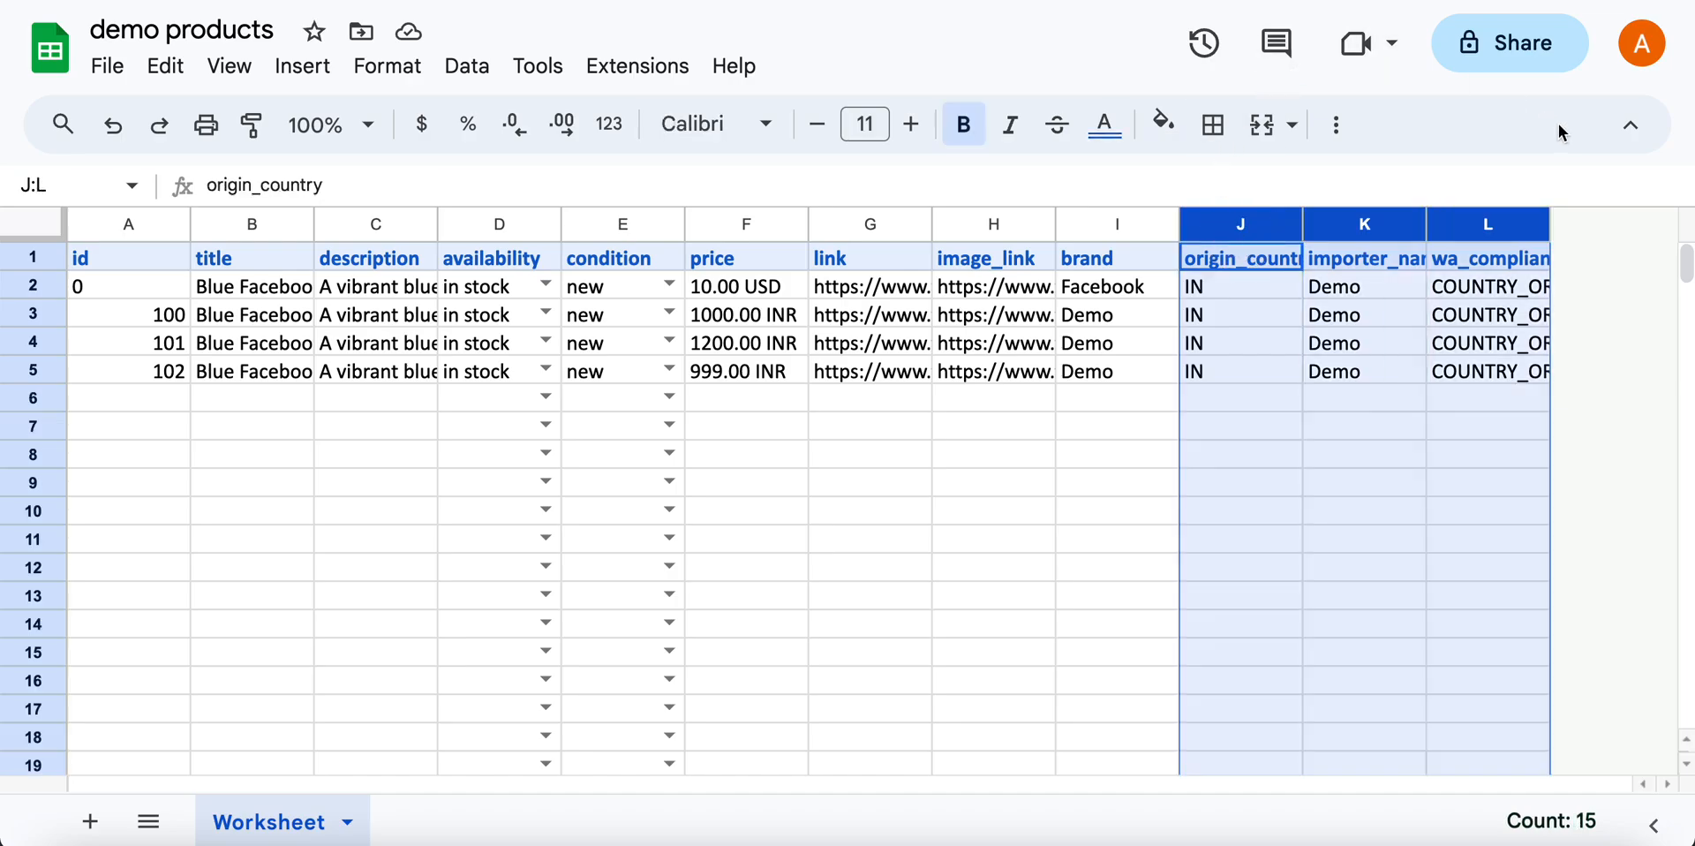
# - Share the demo products sheet with anyone with the link and copy its sharing link
pyautogui.click(1526, 42)
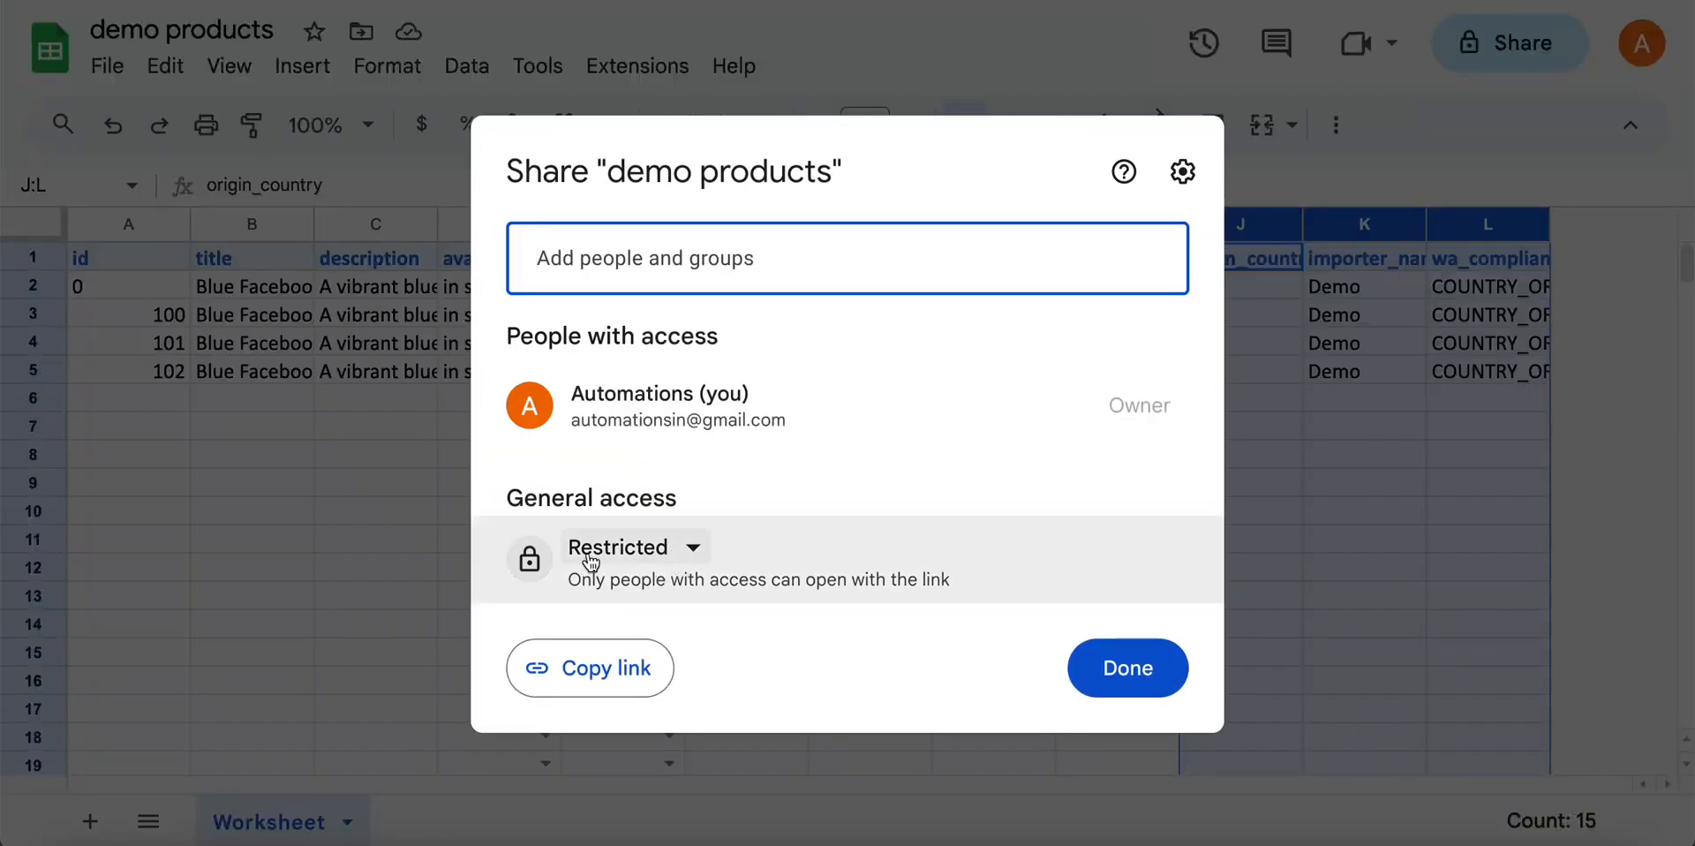
pyautogui.click(641, 549)
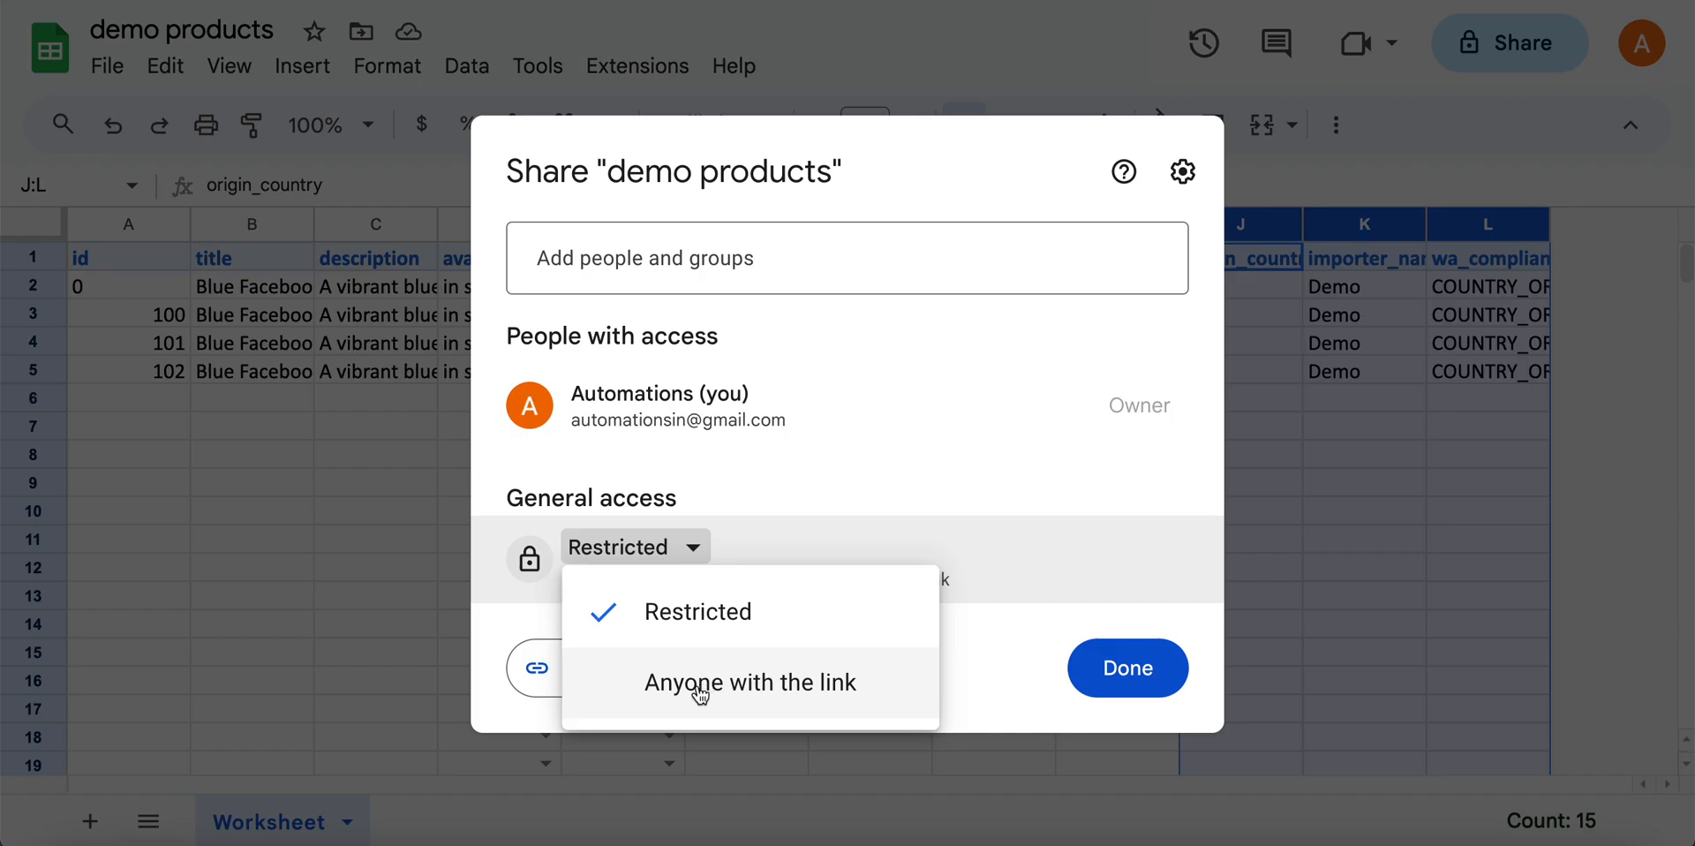
pyautogui.click(673, 697)
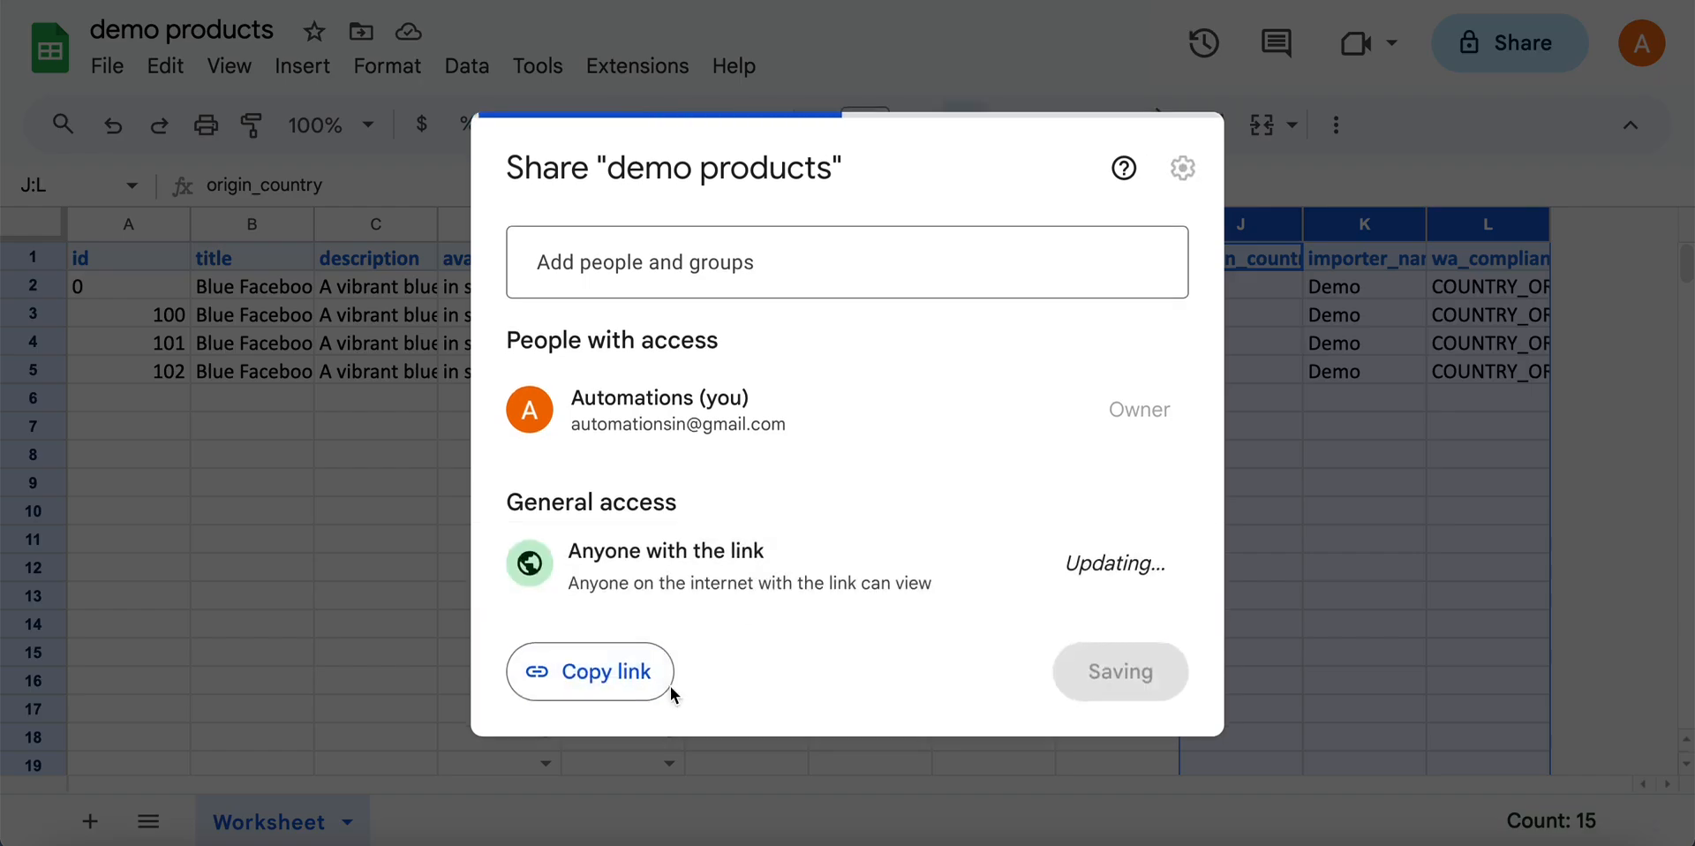
pyautogui.click(597, 668)
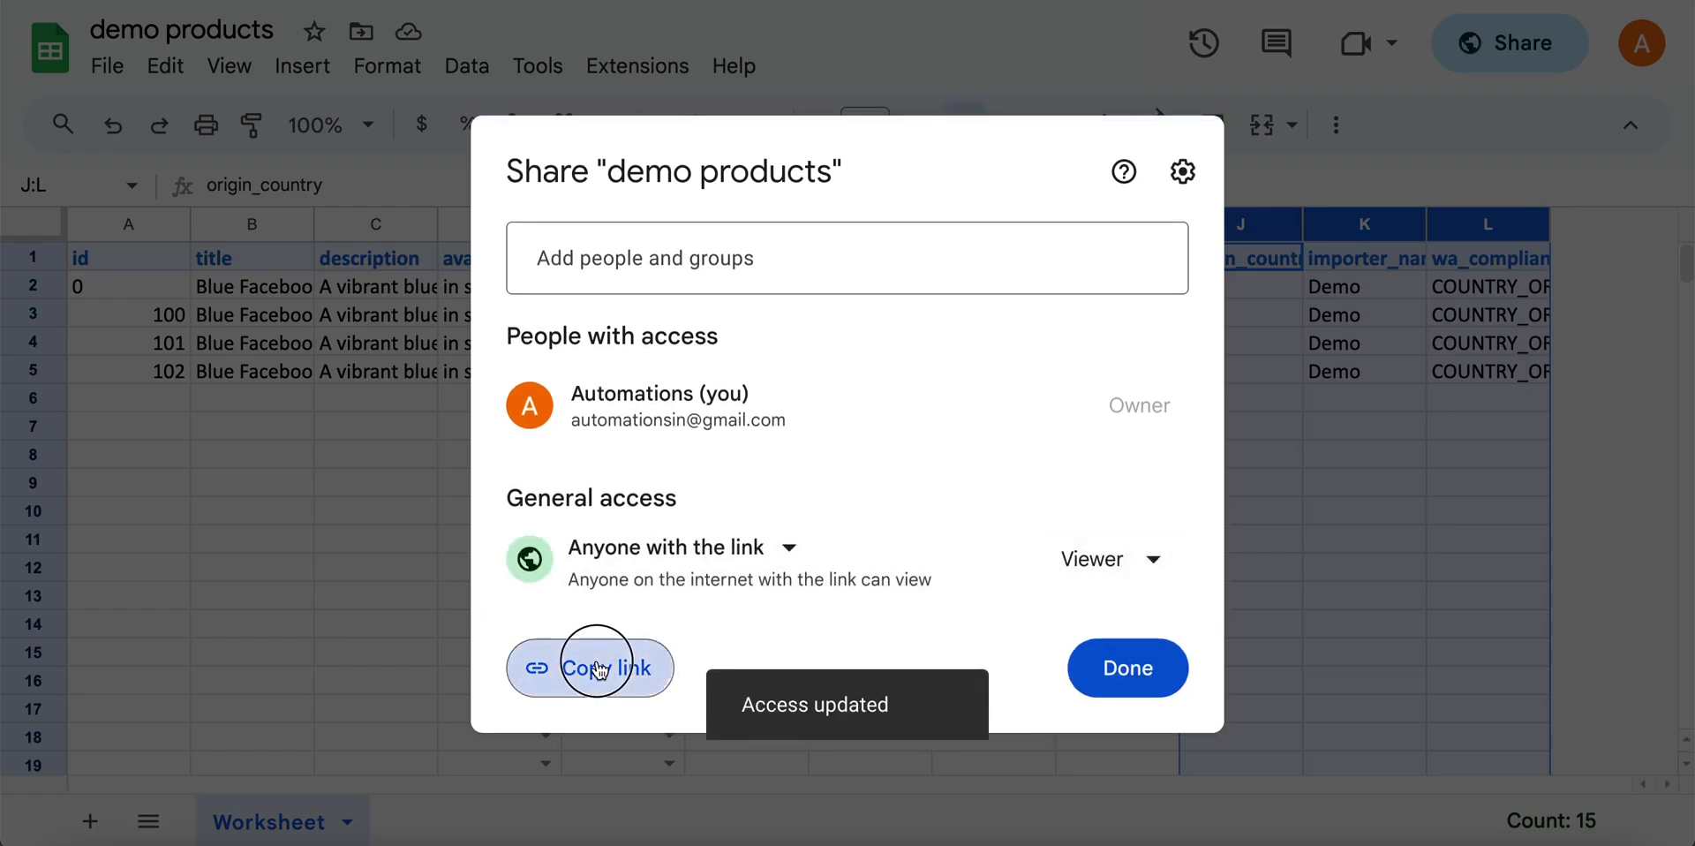
pyautogui.click(1101, 671)
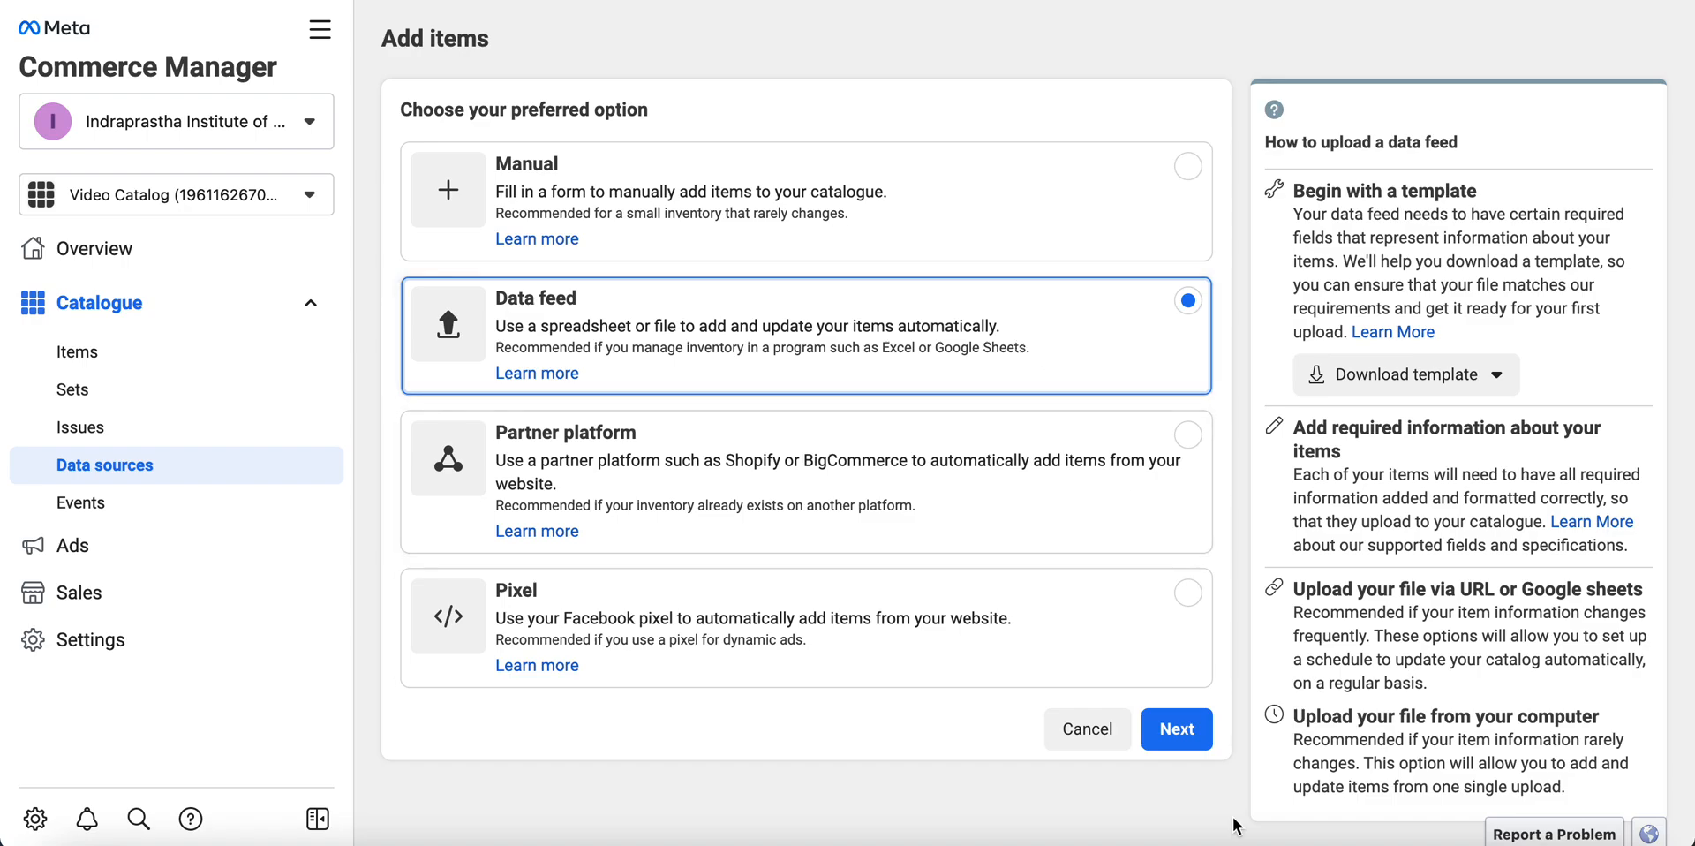
# - In Commerce Manager, continue with the data feed option, supply the copied Google Sheets link as the feed URL, and proceed to the feed settings
pyautogui.click(1188, 747)
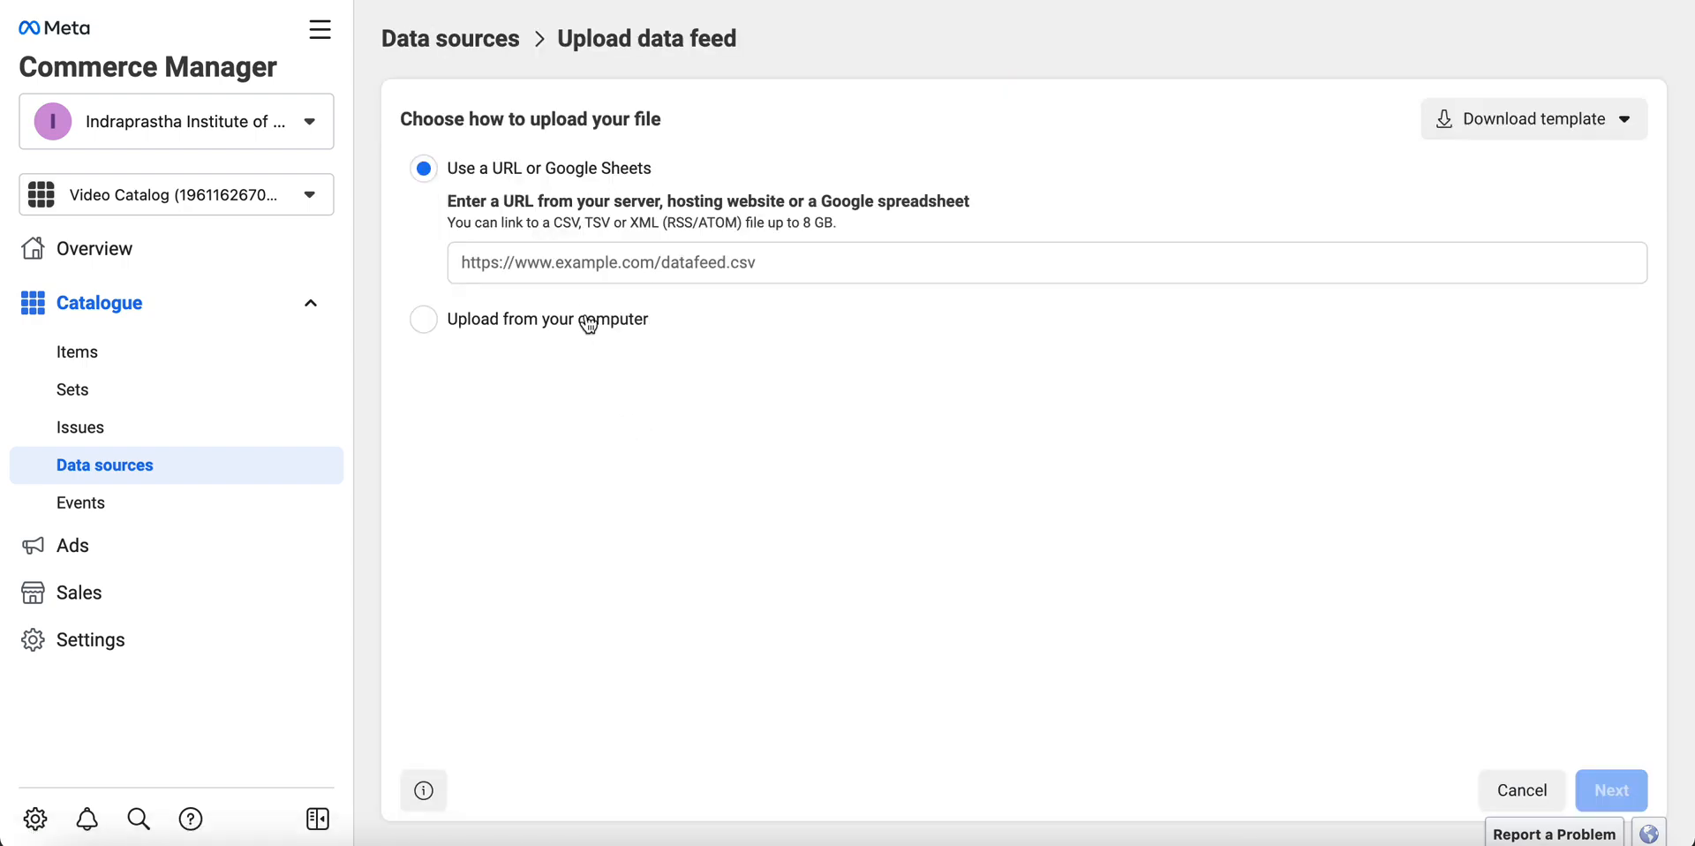
pyautogui.click(587, 258)
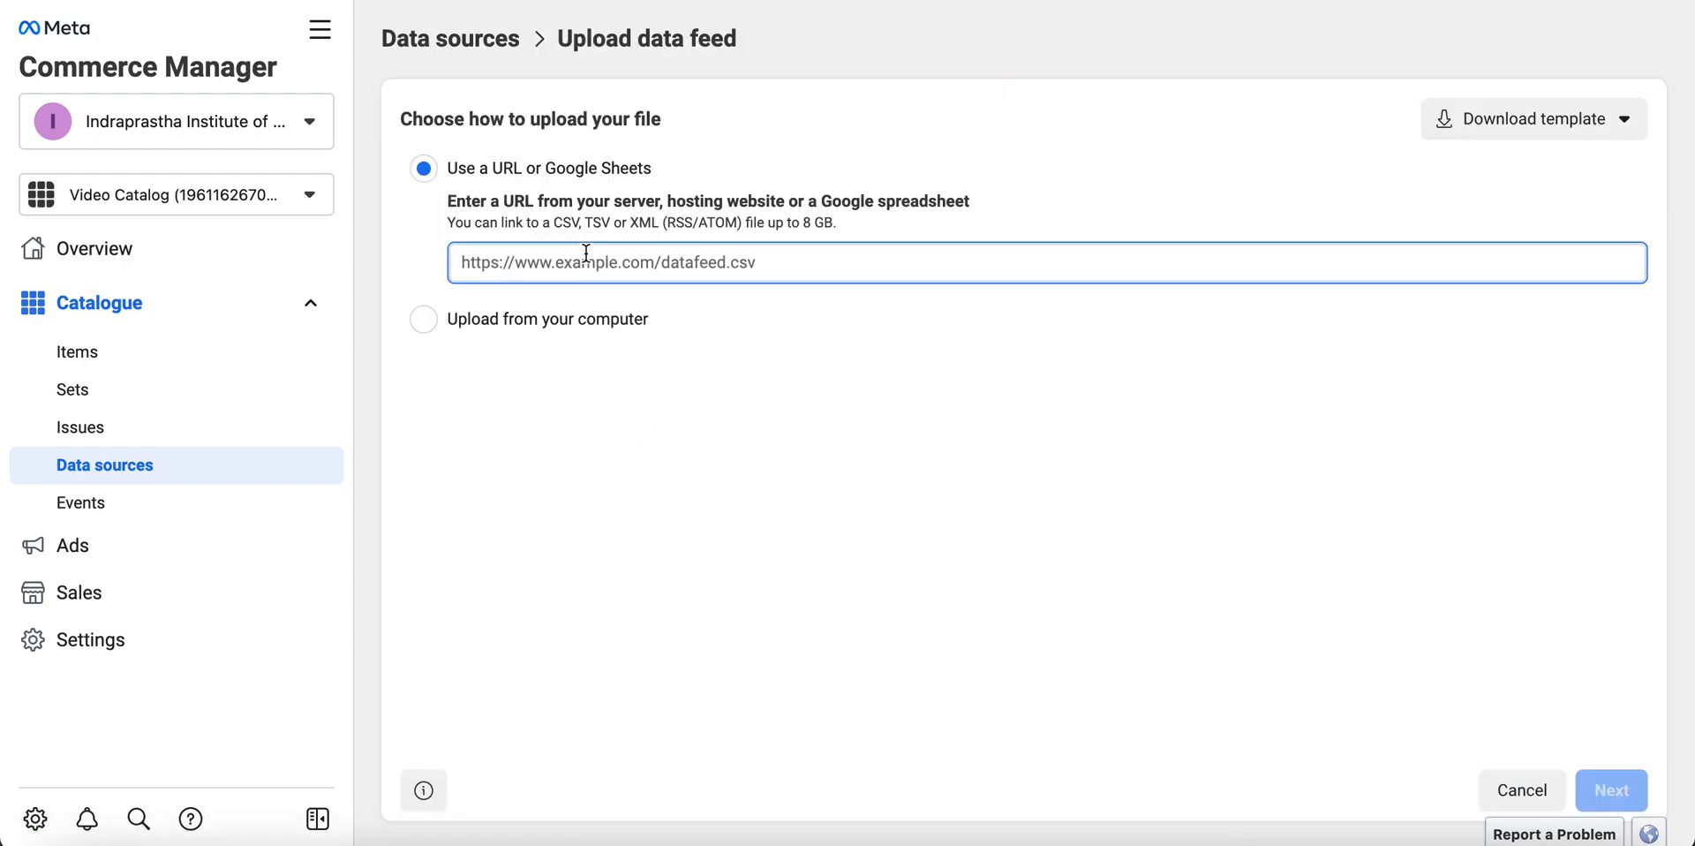
pyautogui.hotkey('ctrl', 'v')
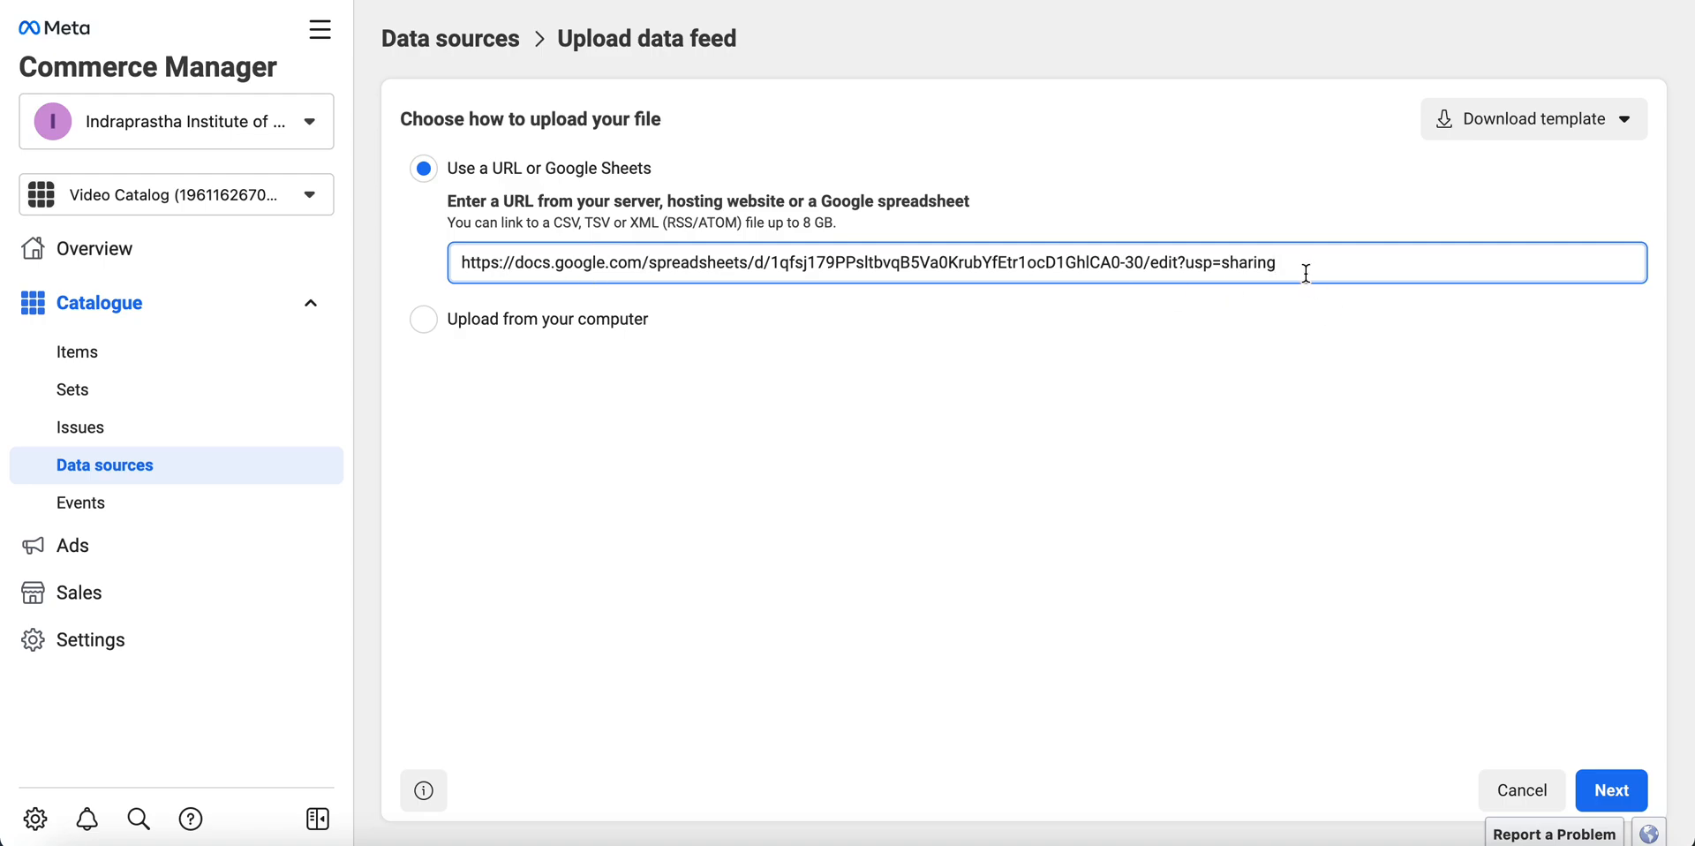
pyautogui.click(1322, 313)
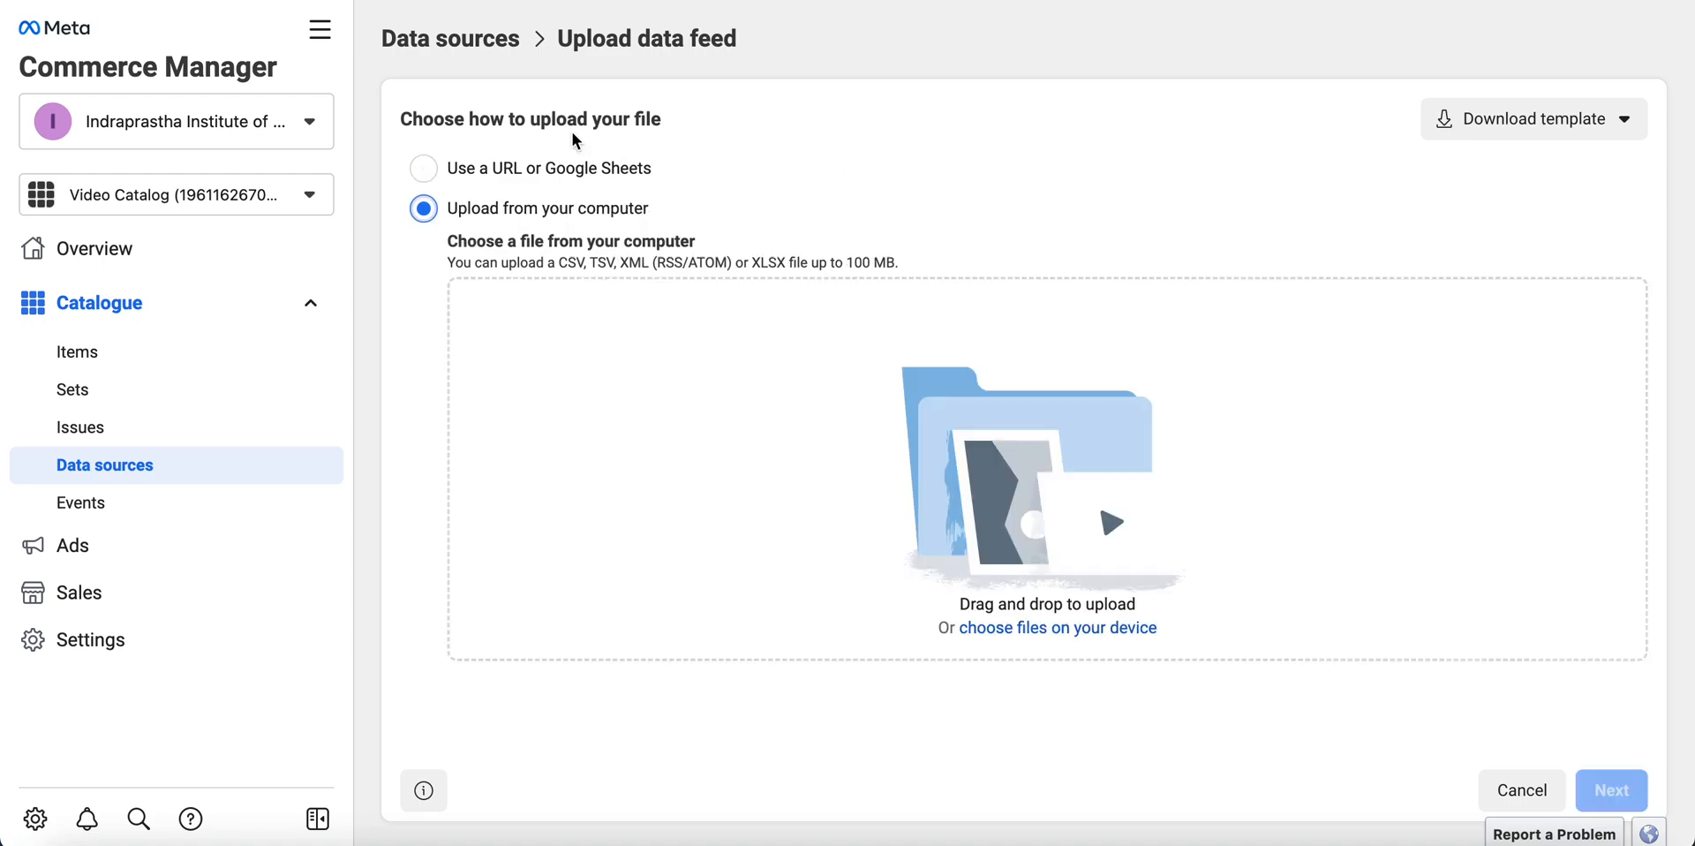
pyautogui.click(565, 168)
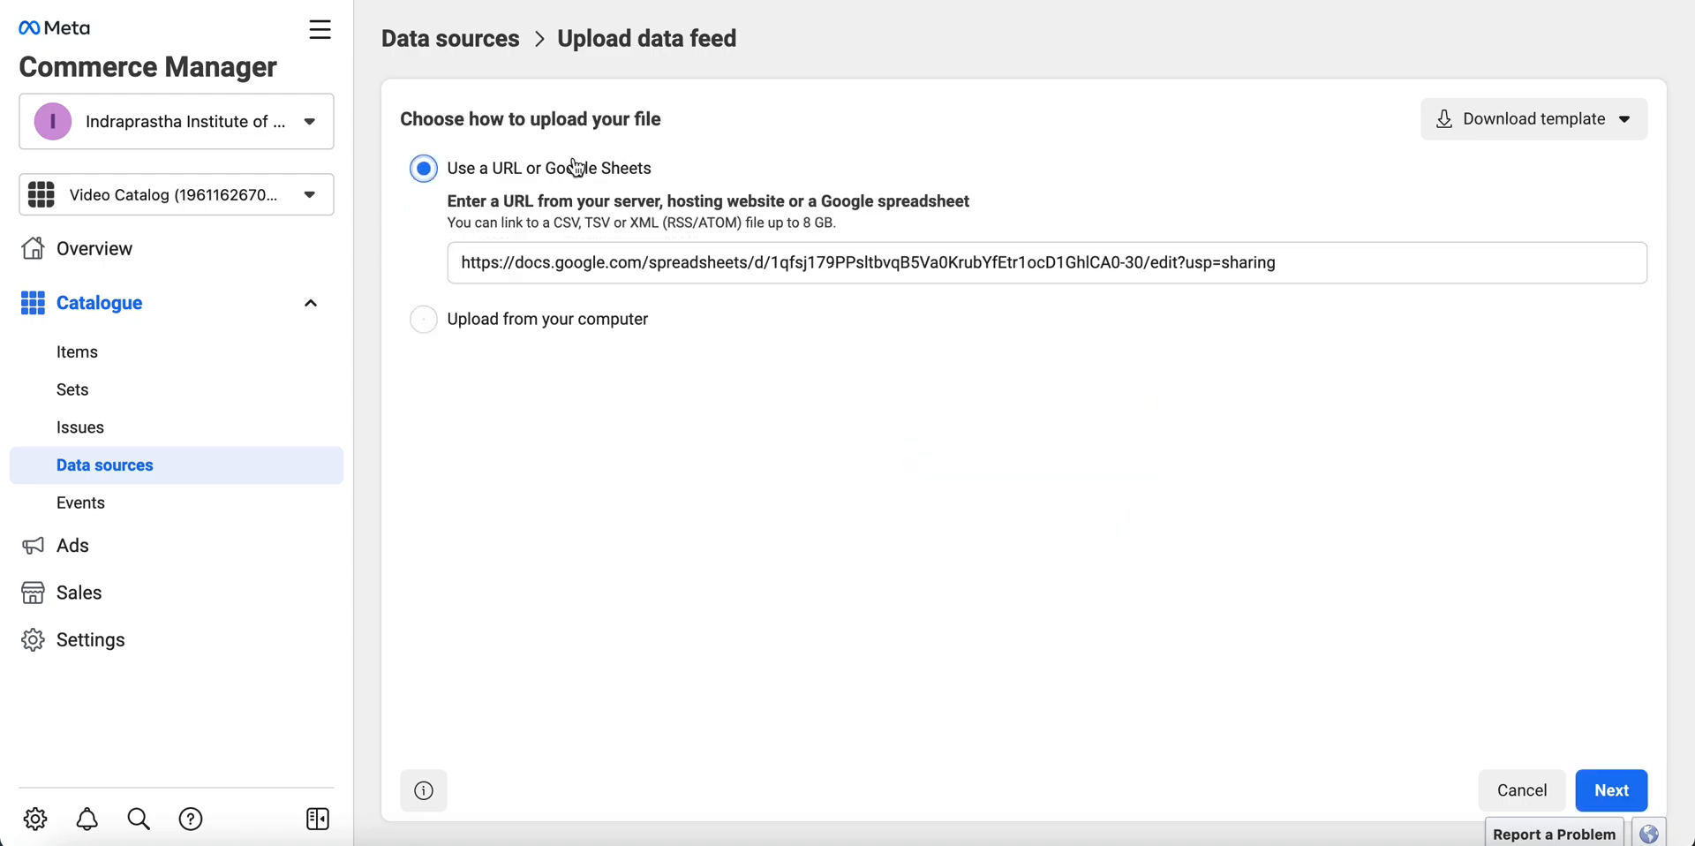
pyautogui.click(1605, 792)
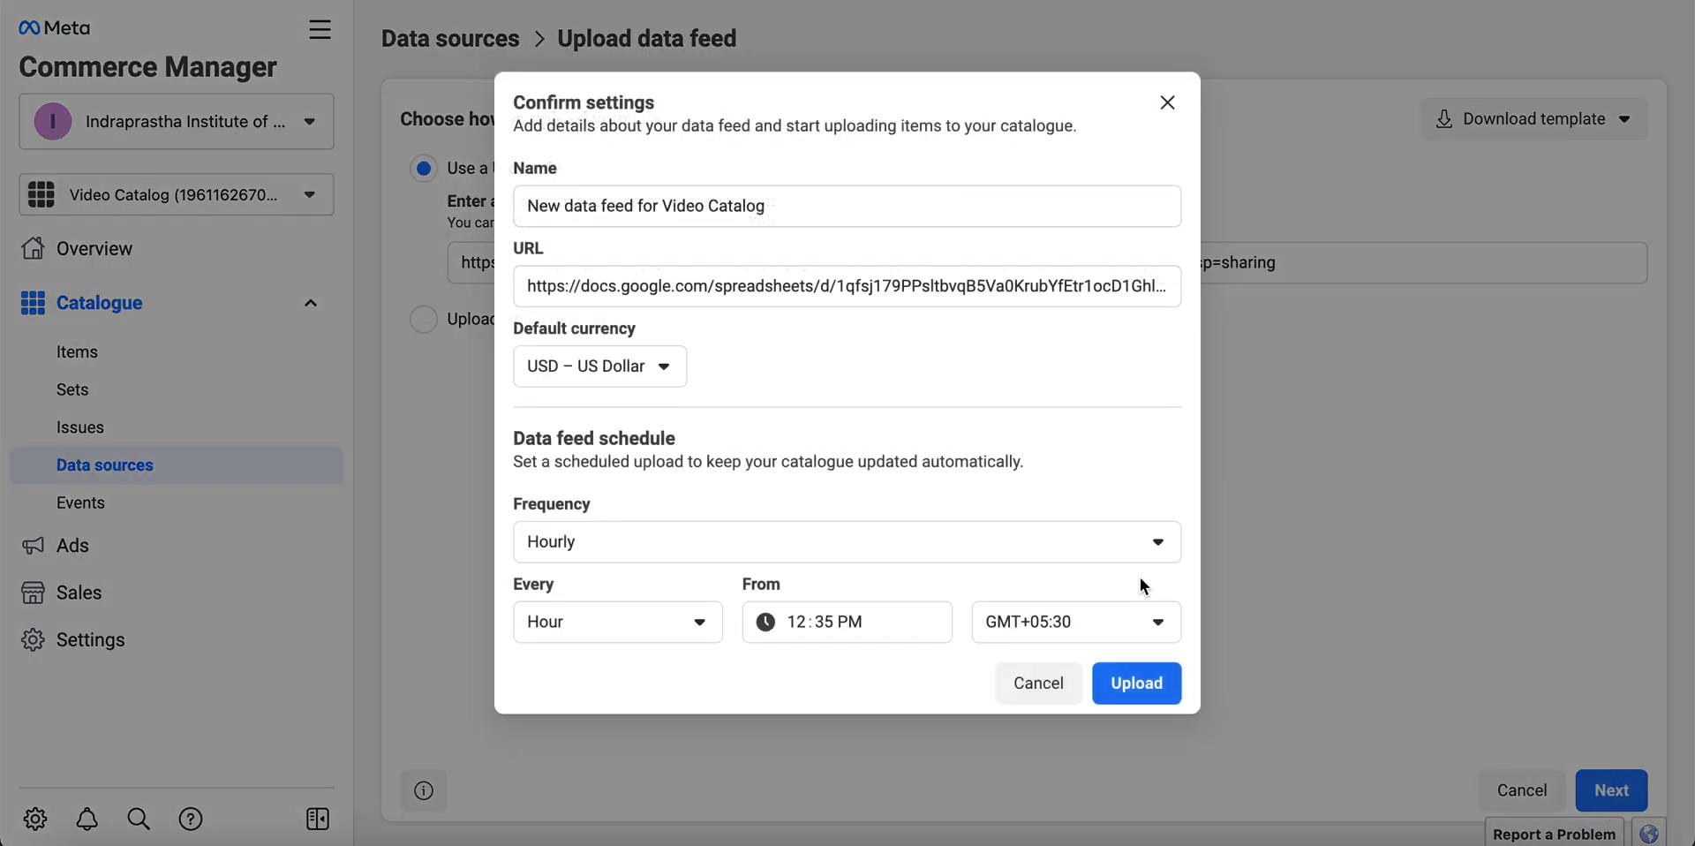
# - Set the new data feed's default currency to INR – Indian Rupee
pyautogui.click(664, 371)
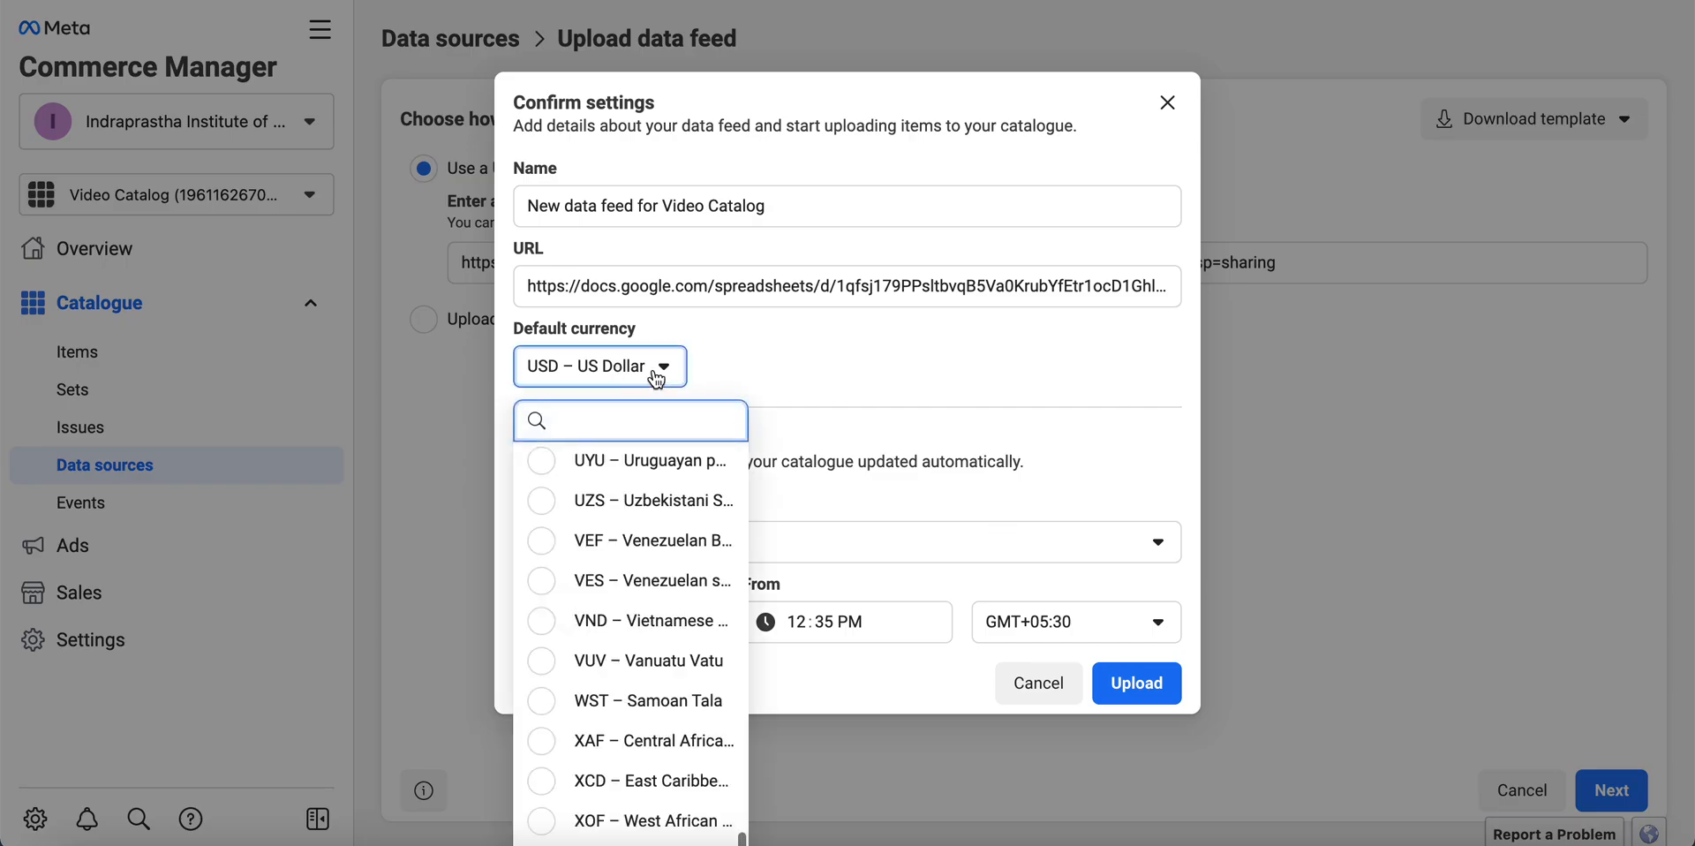
pyautogui.write('ind')
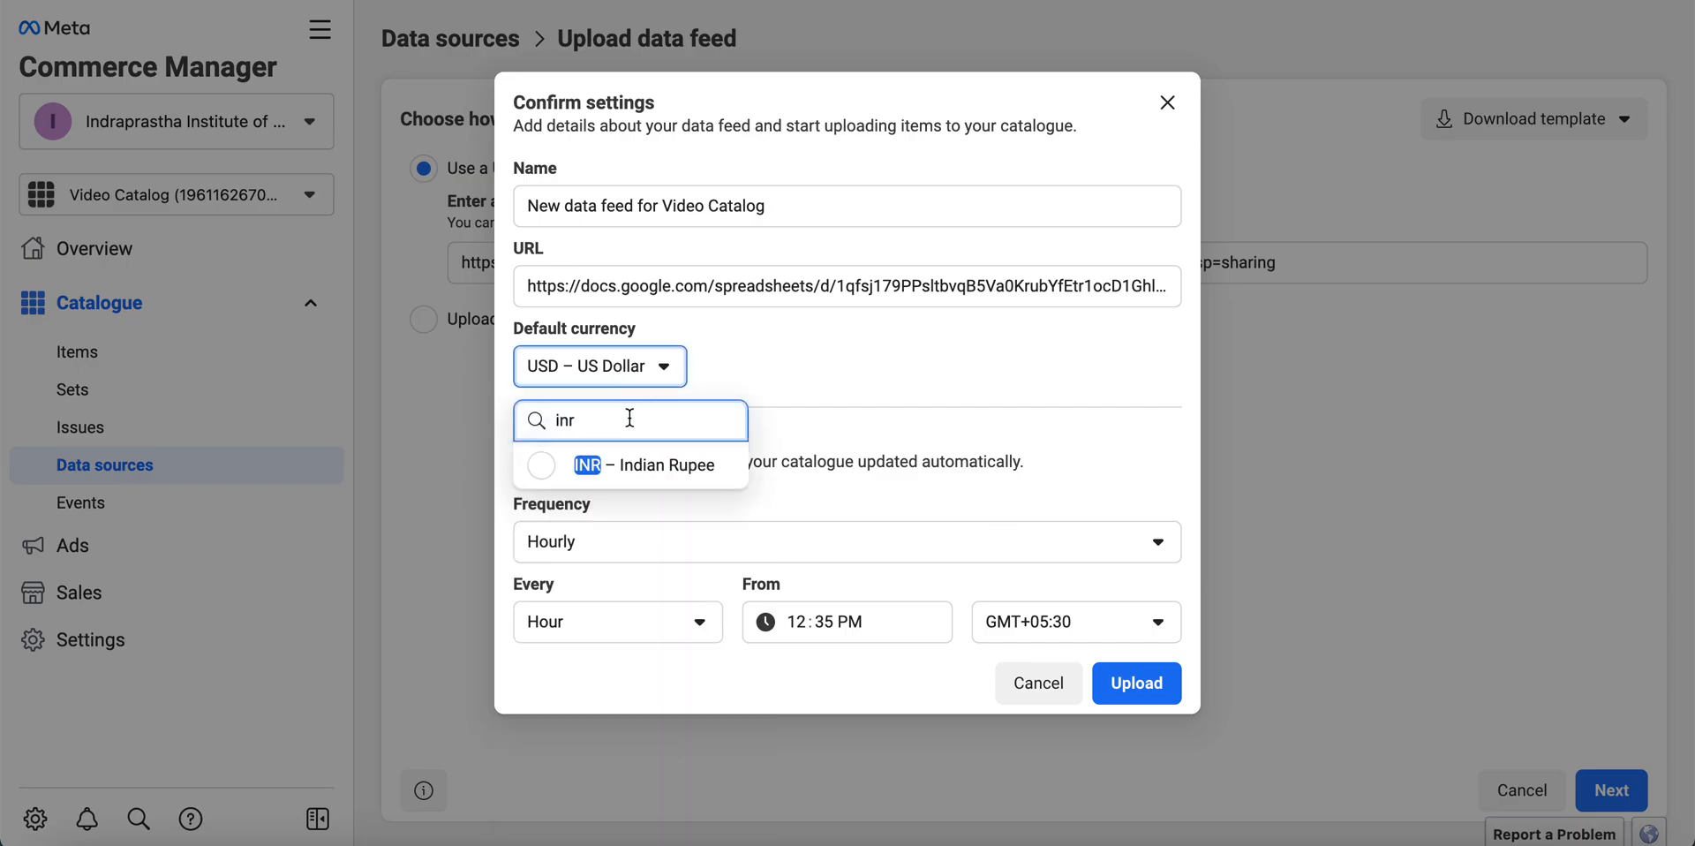
pyautogui.click(632, 461)
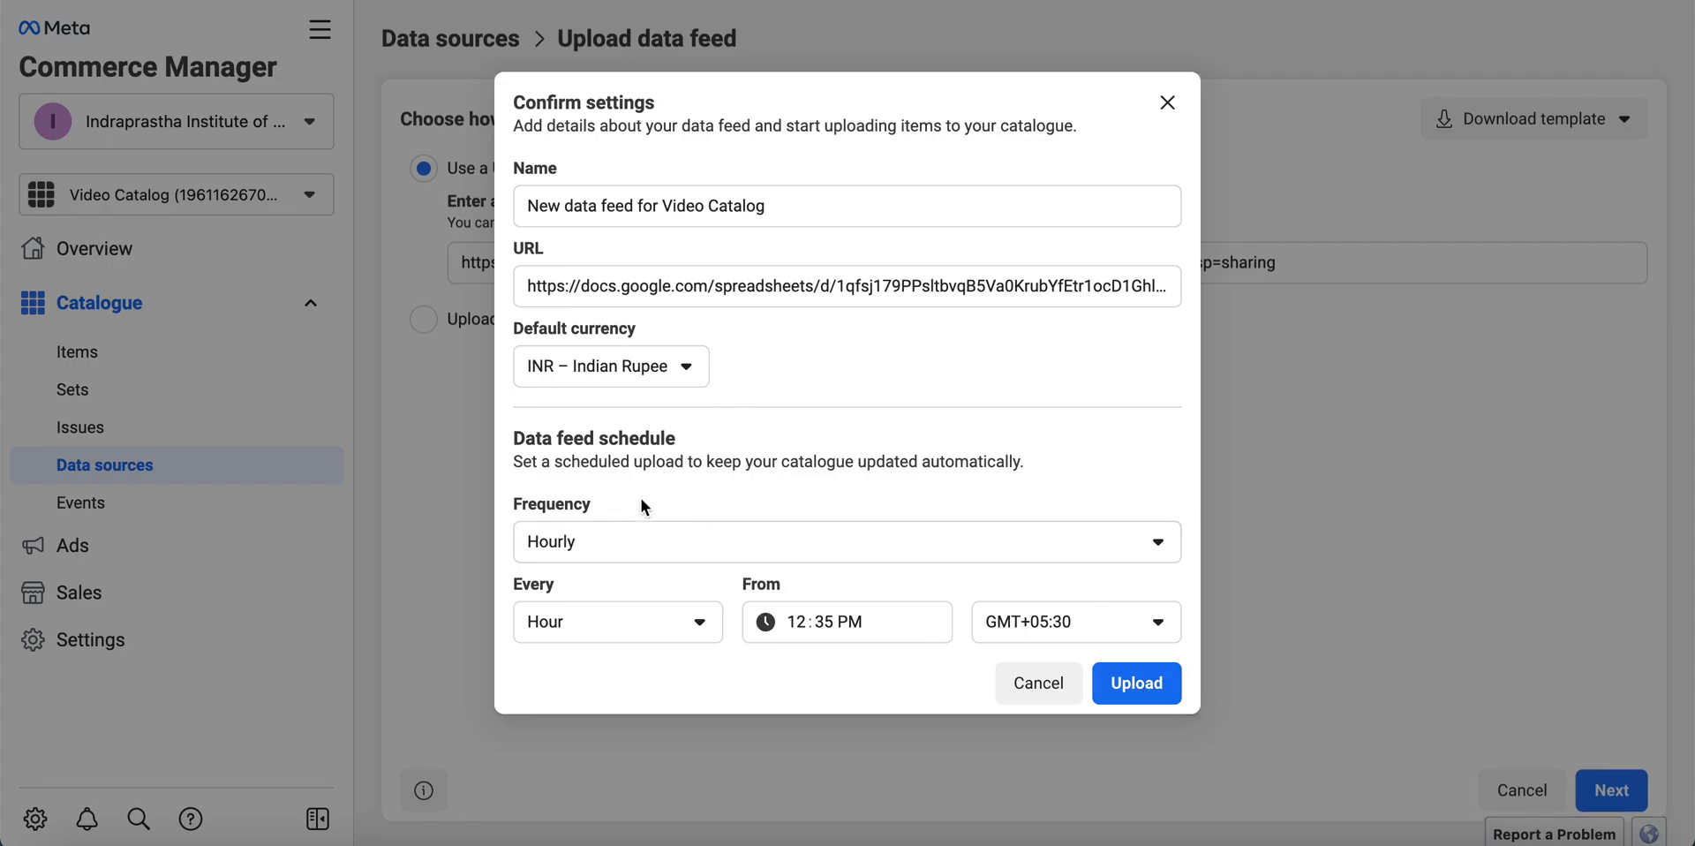
# - Choose Hourly as the data feed's upload frequency and review the available hour intervals and frequency options, keeping it at every hour
pyautogui.click(642, 540)
pyautogui.click(637, 597)
pyautogui.click(643, 634)
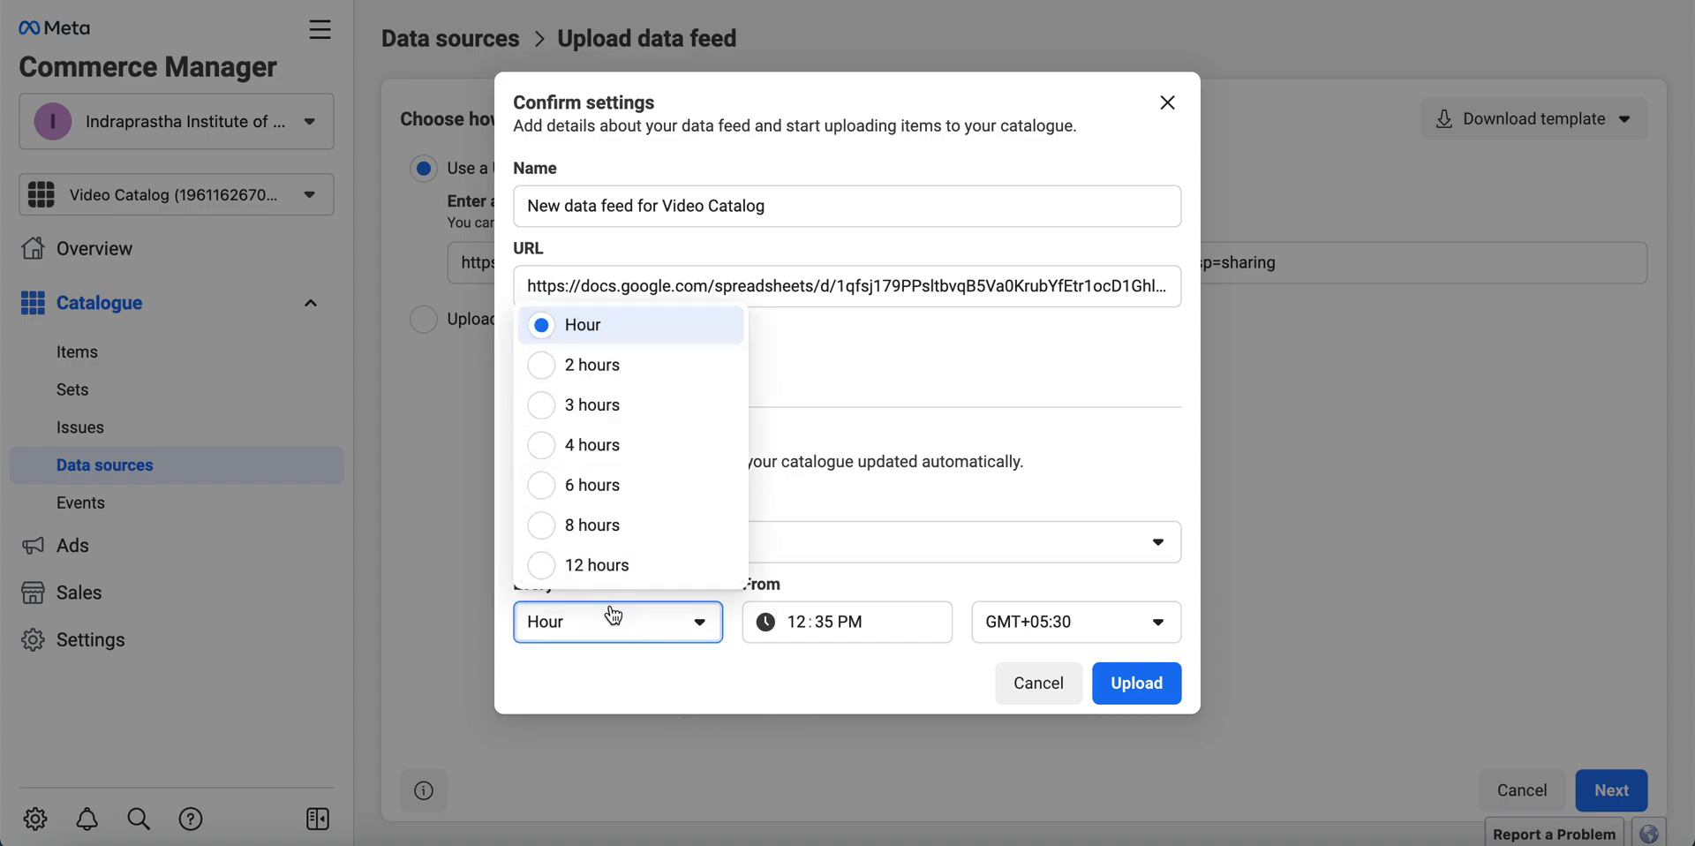
pyautogui.click(628, 637)
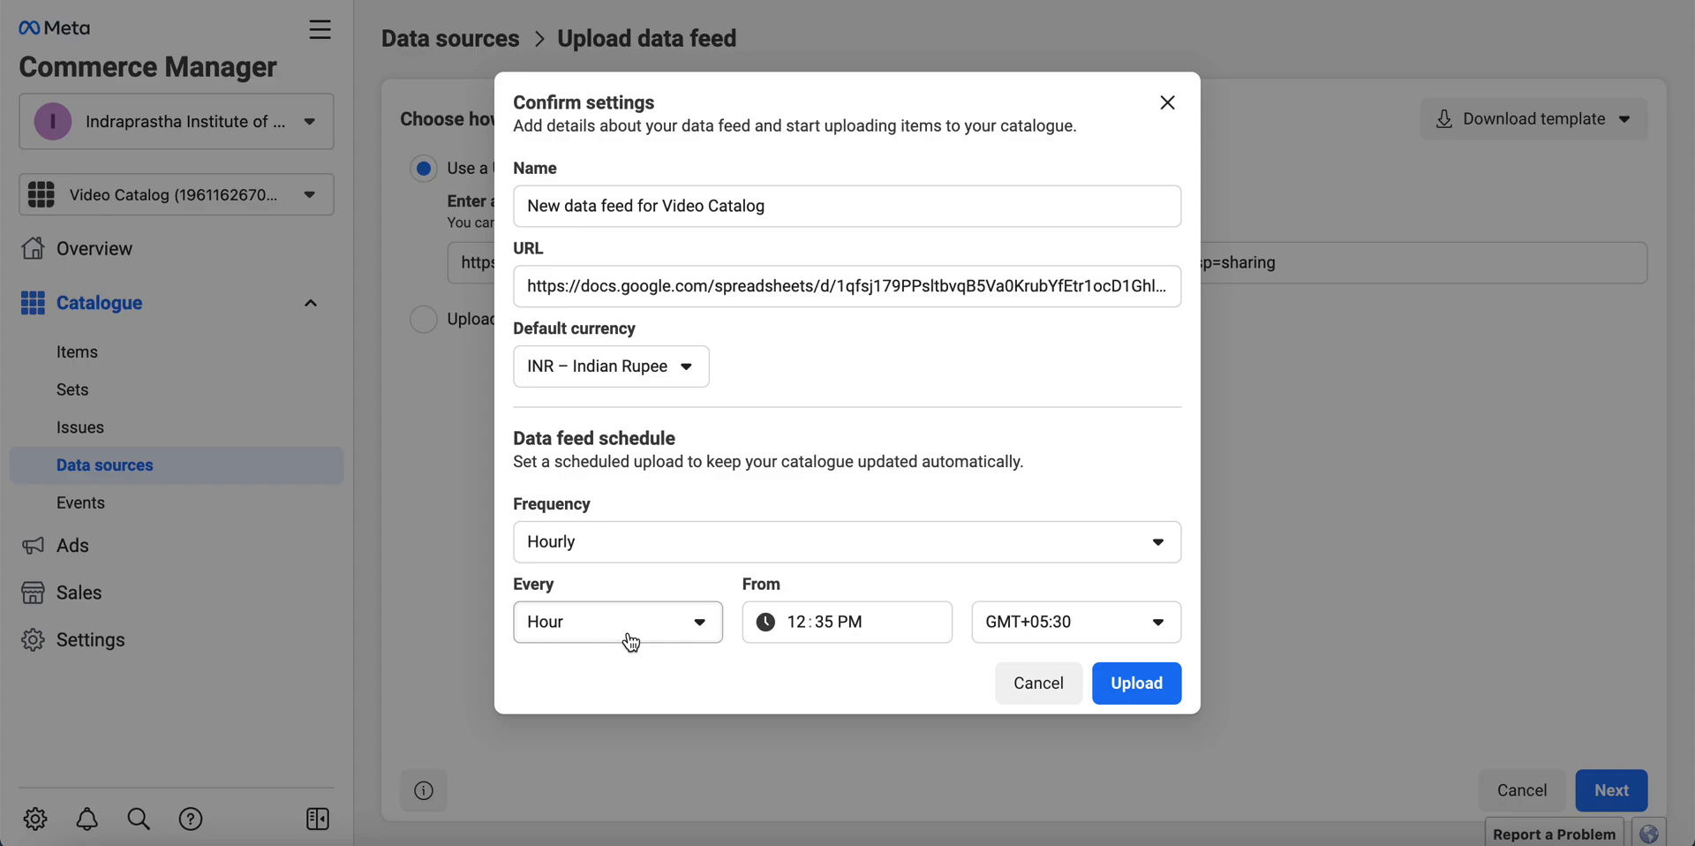
pyautogui.click(631, 637)
pyautogui.click(886, 669)
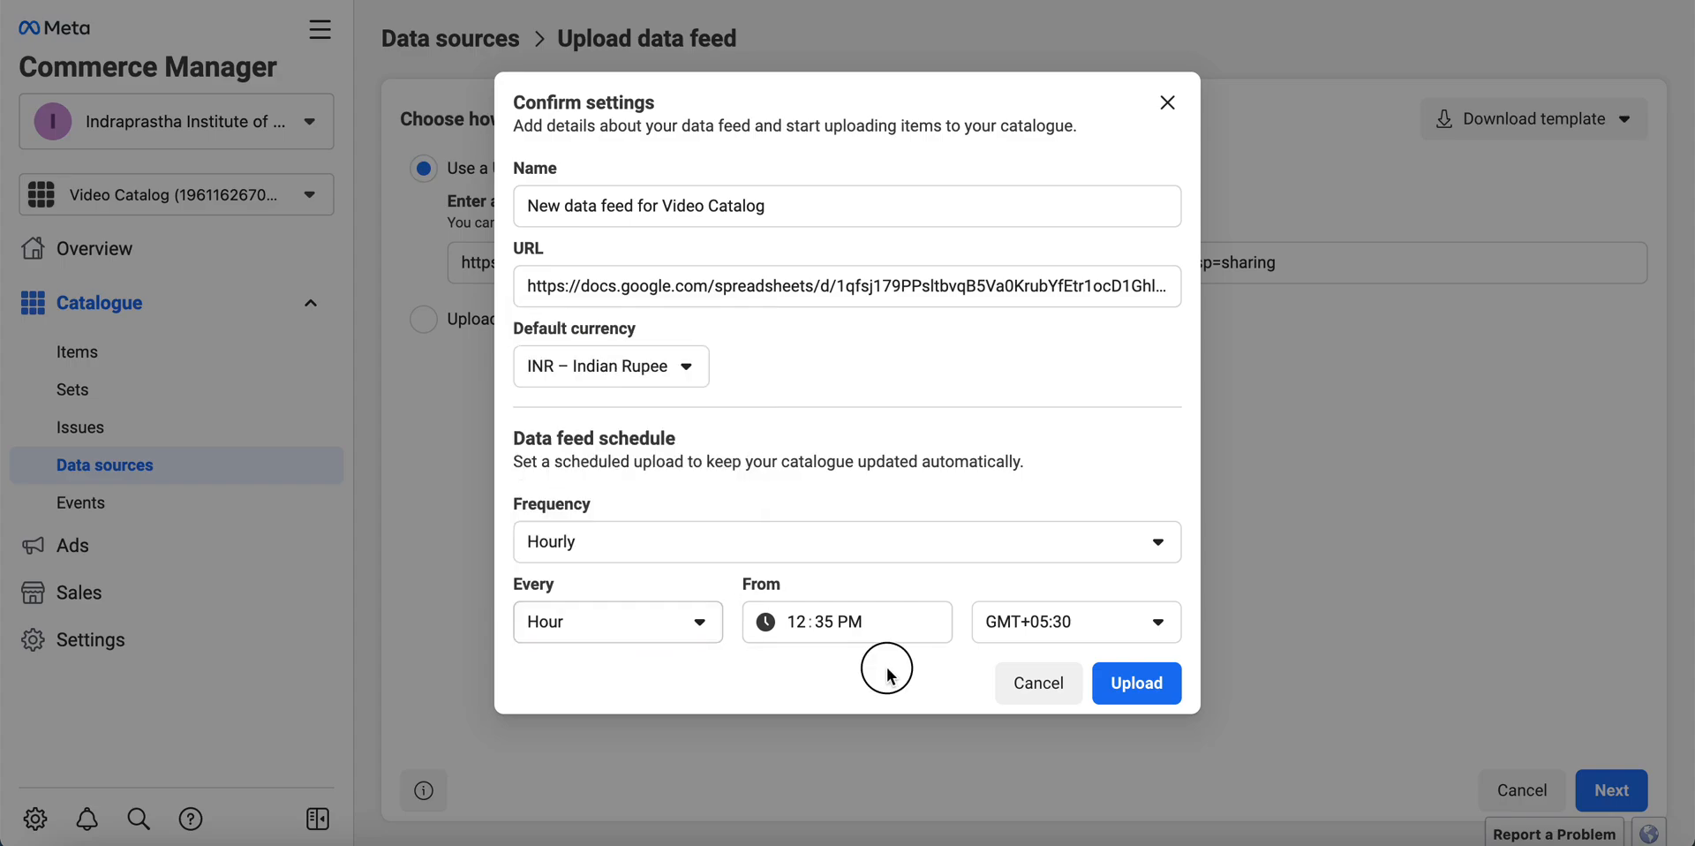
pyautogui.click(625, 545)
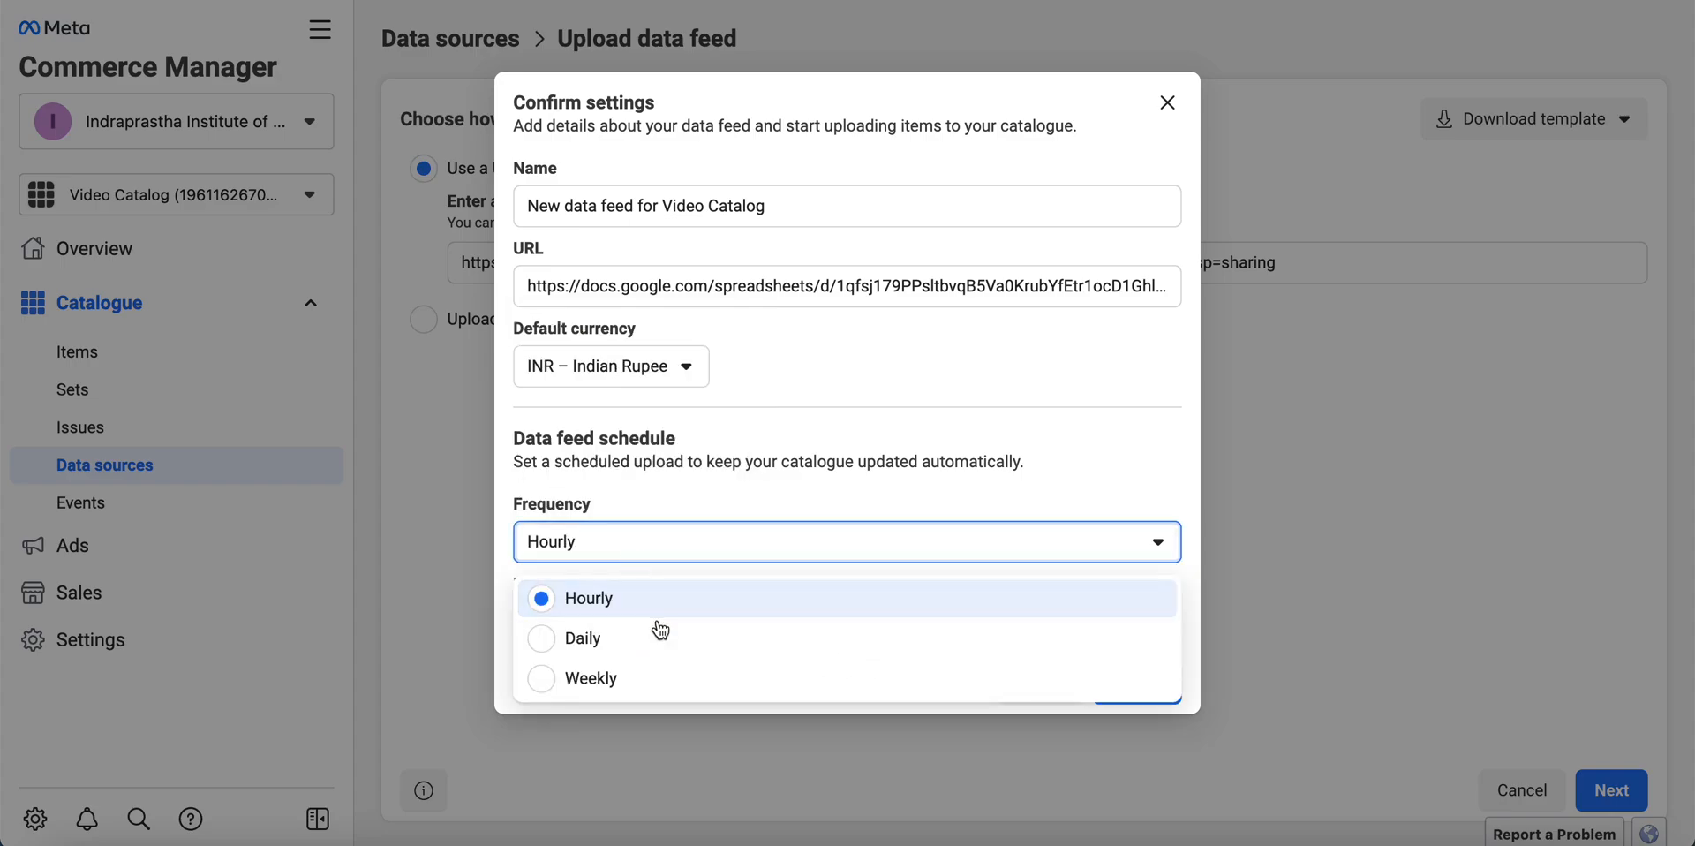
pyautogui.click(710, 523)
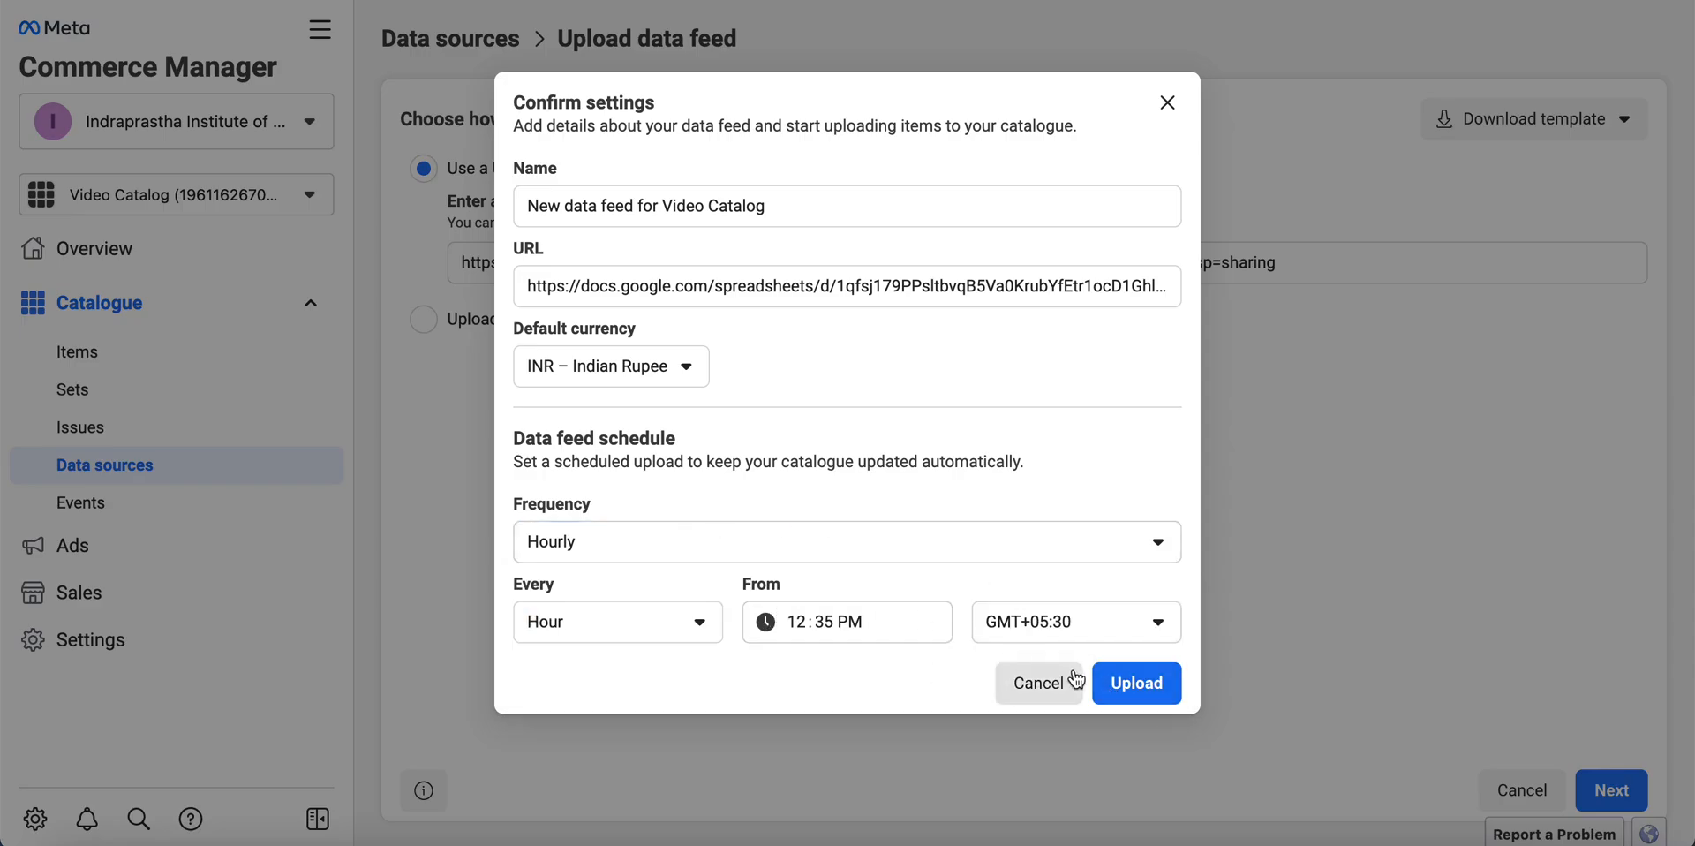
# - Upload the data feed with the confirmed settings and check its schedule and upload session progress
pyautogui.click(1108, 684)
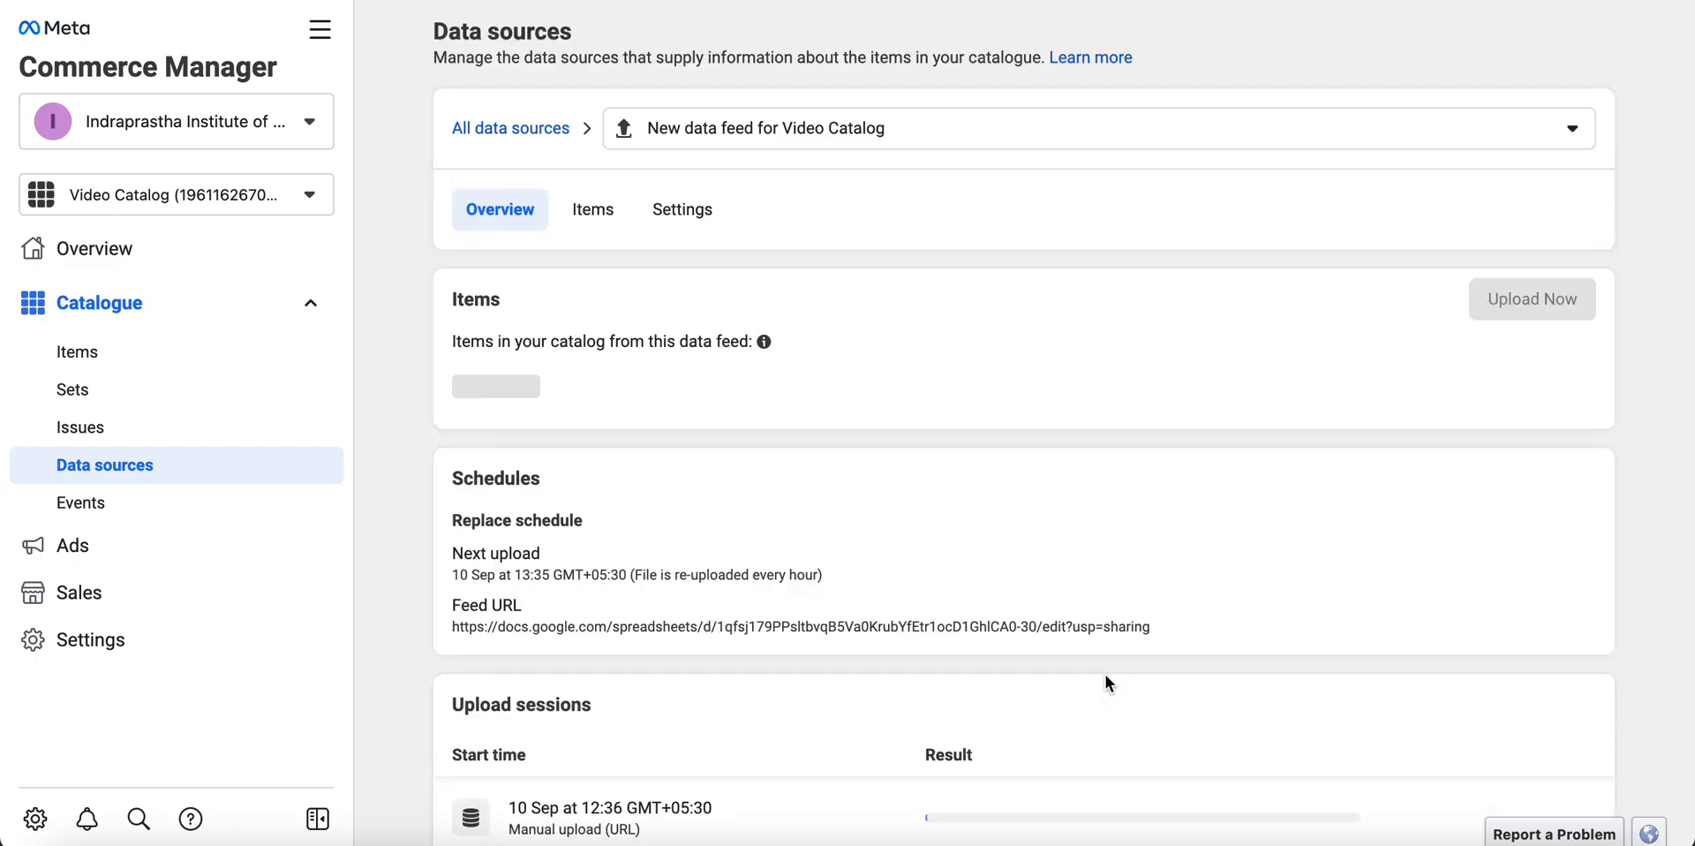
pyautogui.scroll(-1, 1105, 675)
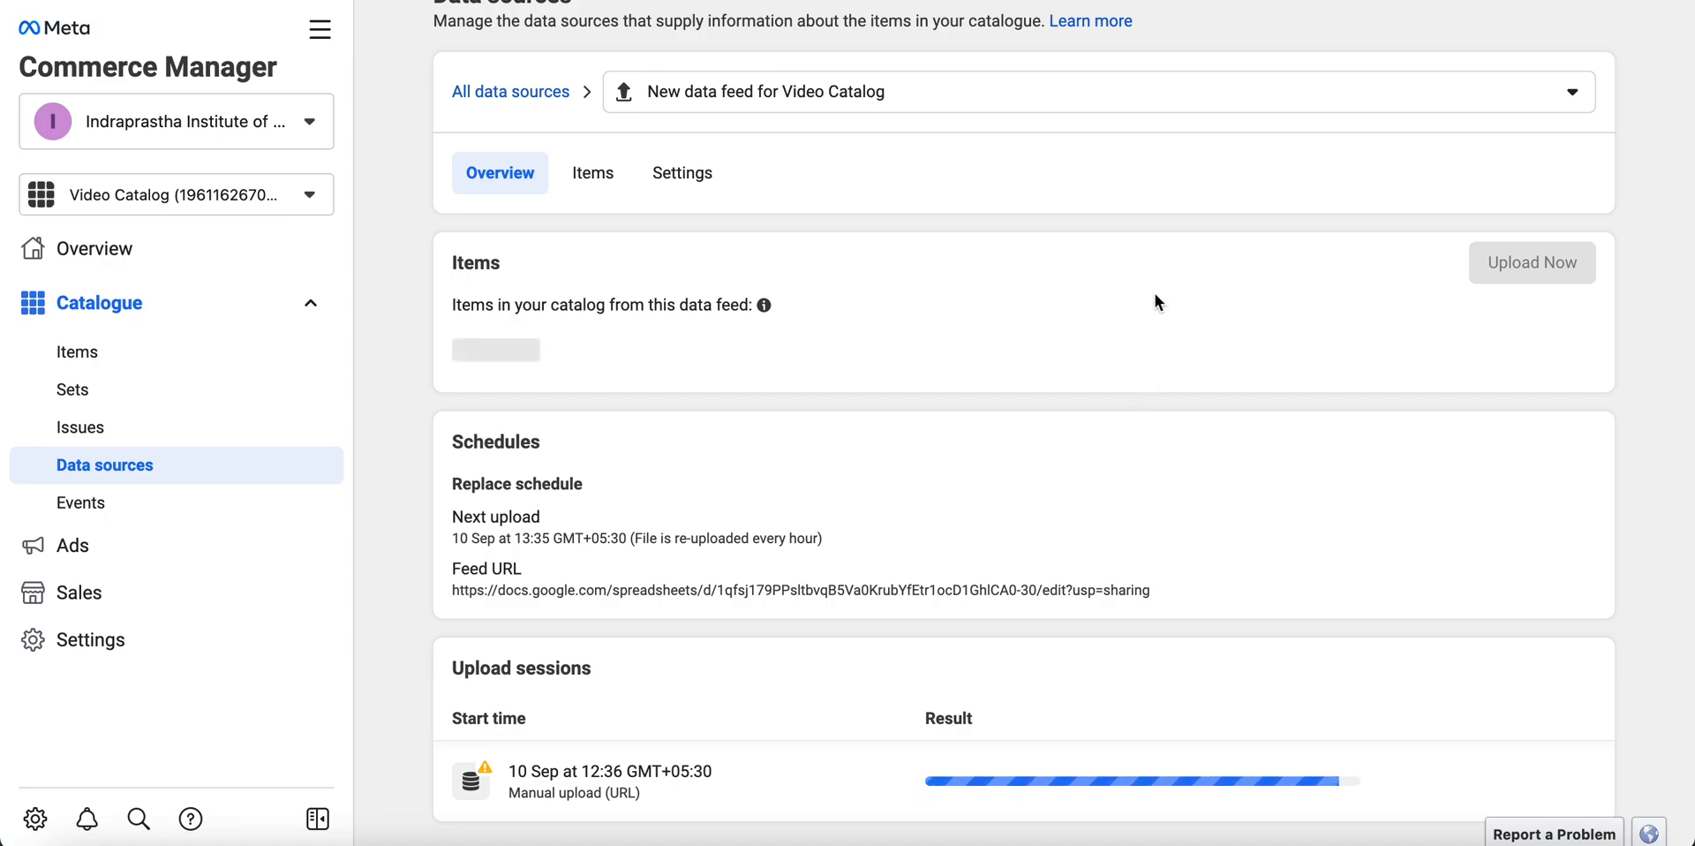
pyautogui.scroll(1, 797, 387)
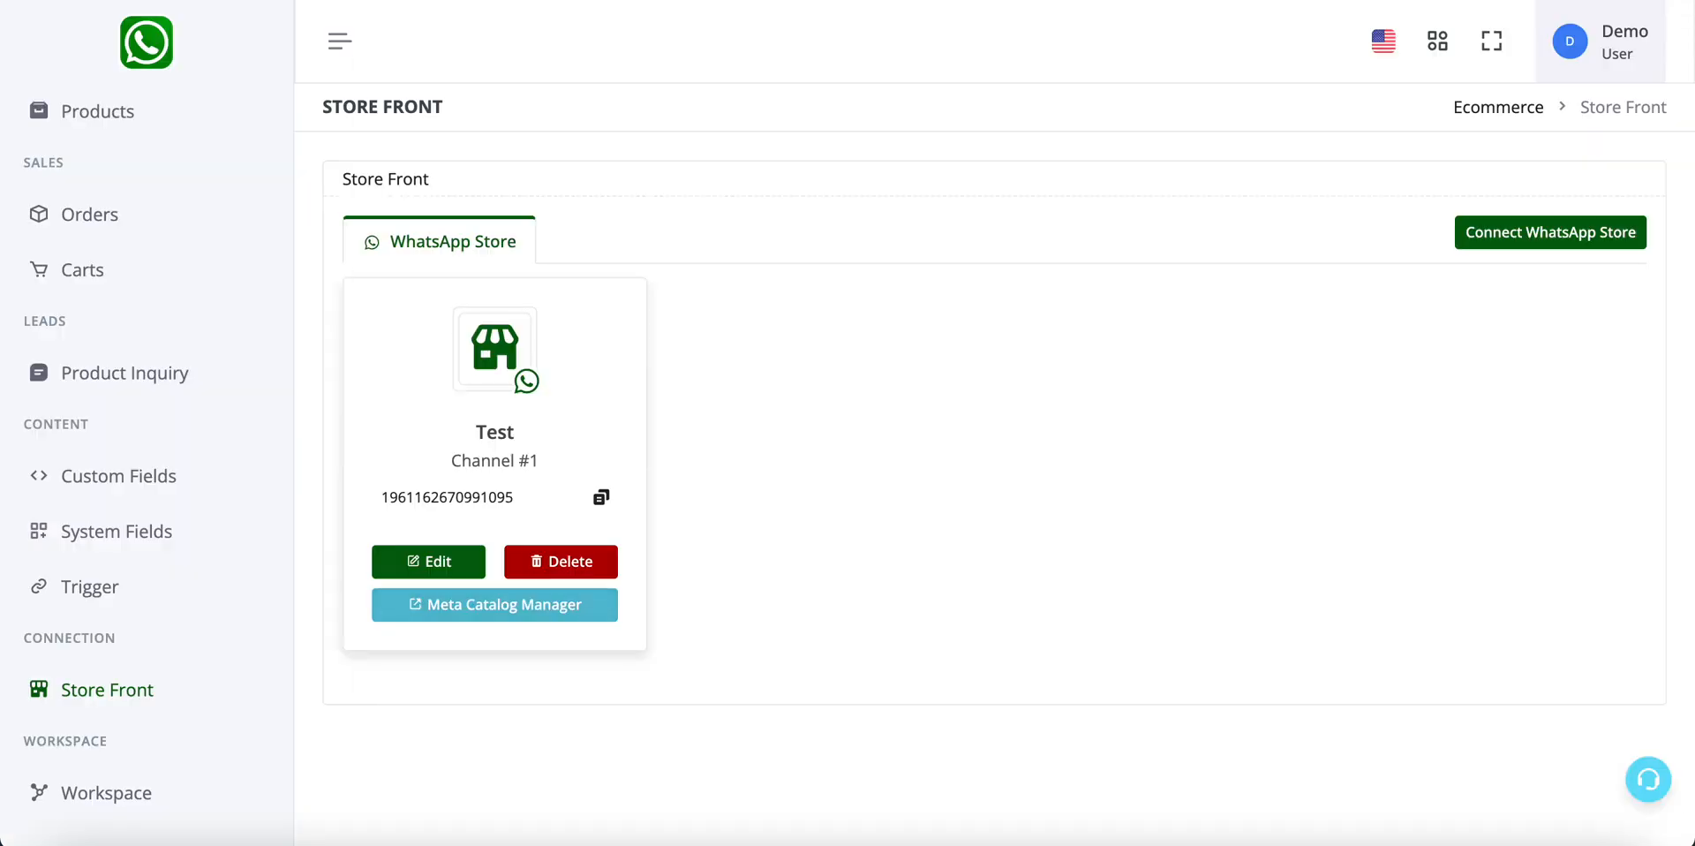
# - Switch to the WhatsApp store dashboard, open the product inventory, and select the Test store
pyautogui.click(94, 117)
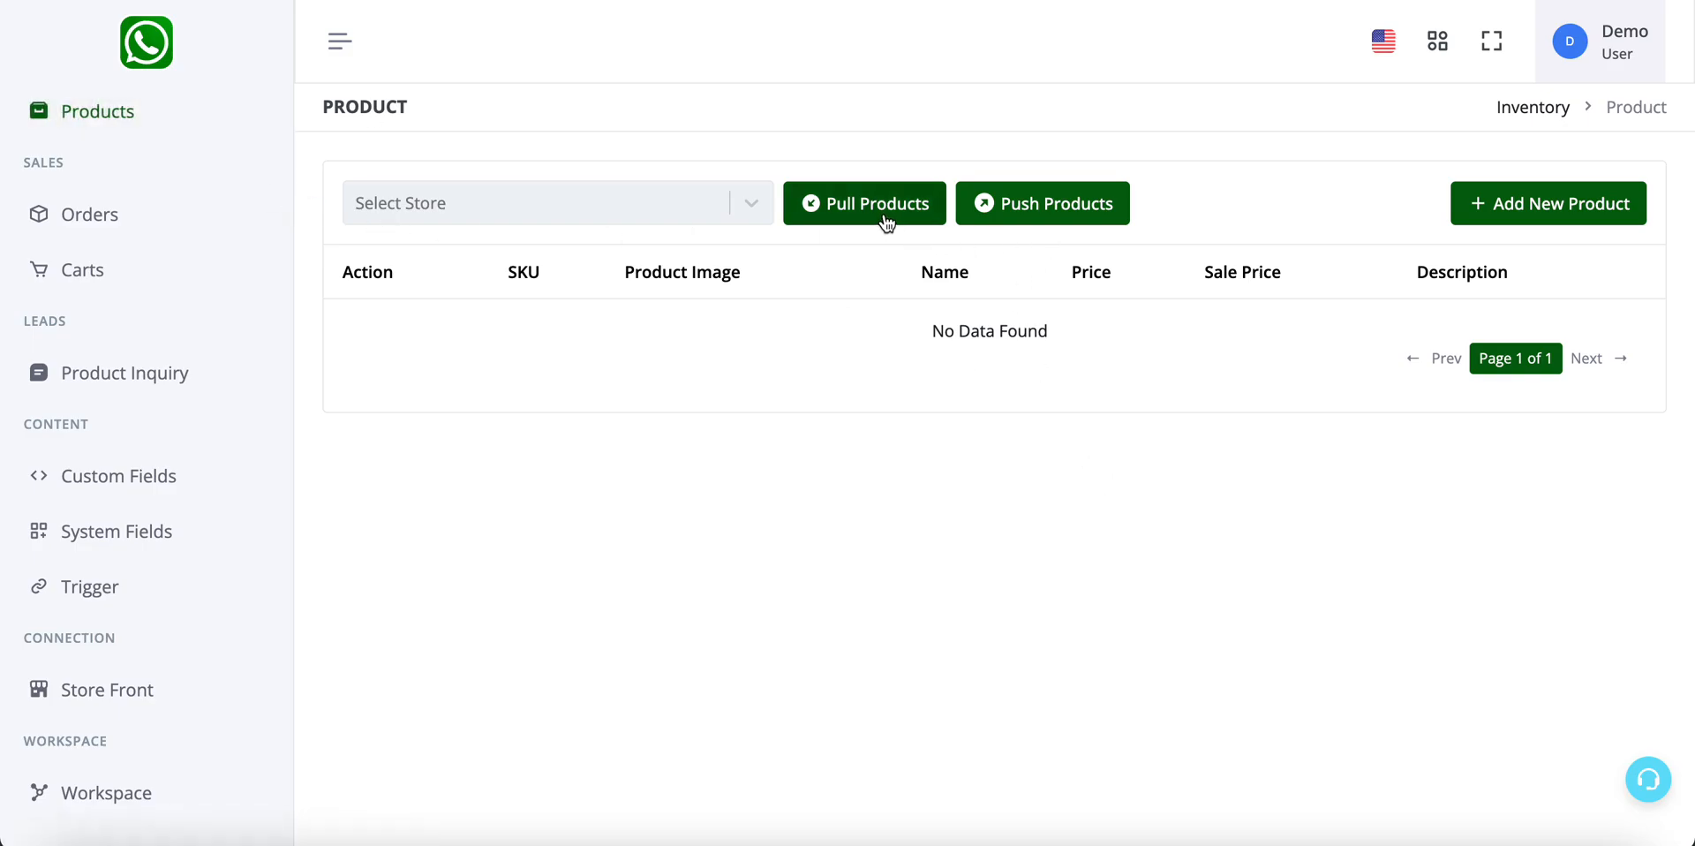
pyautogui.click(644, 187)
pyautogui.click(635, 271)
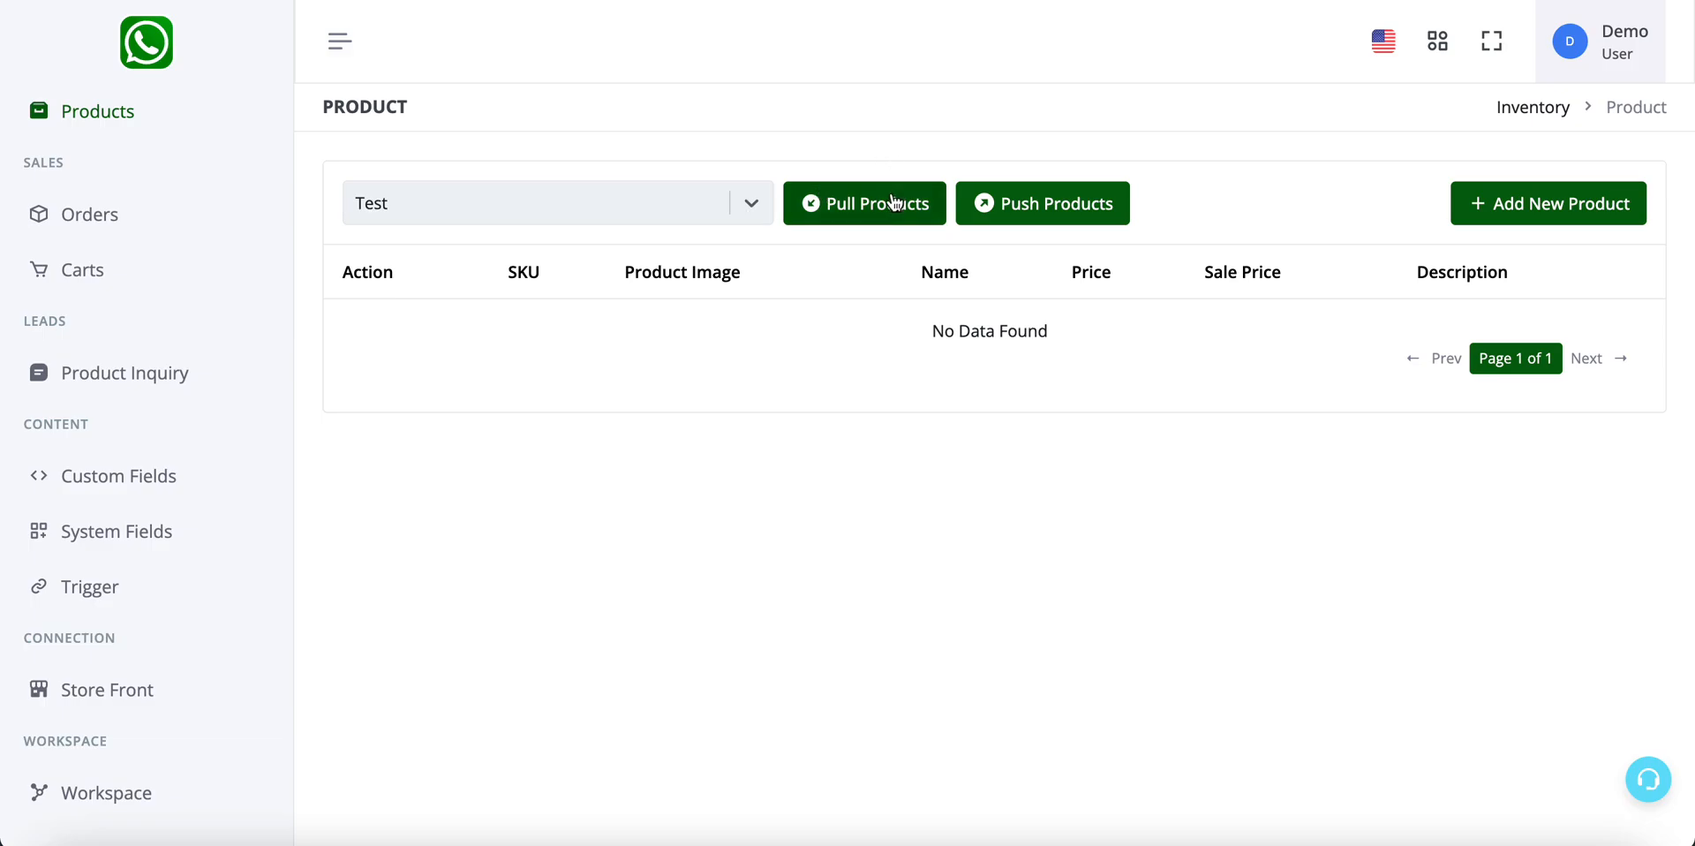